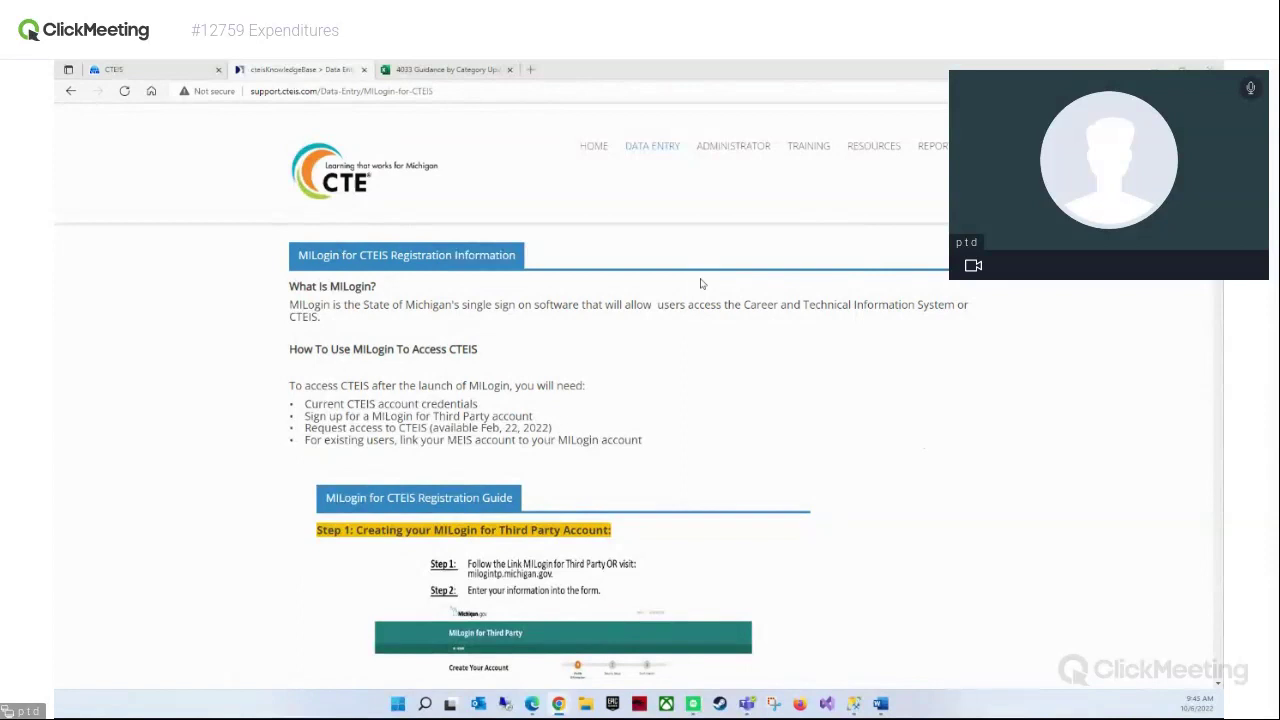
Step: Log in to the CTEIS Training Site with the MiLogin user name and account password
left_click(150, 70)
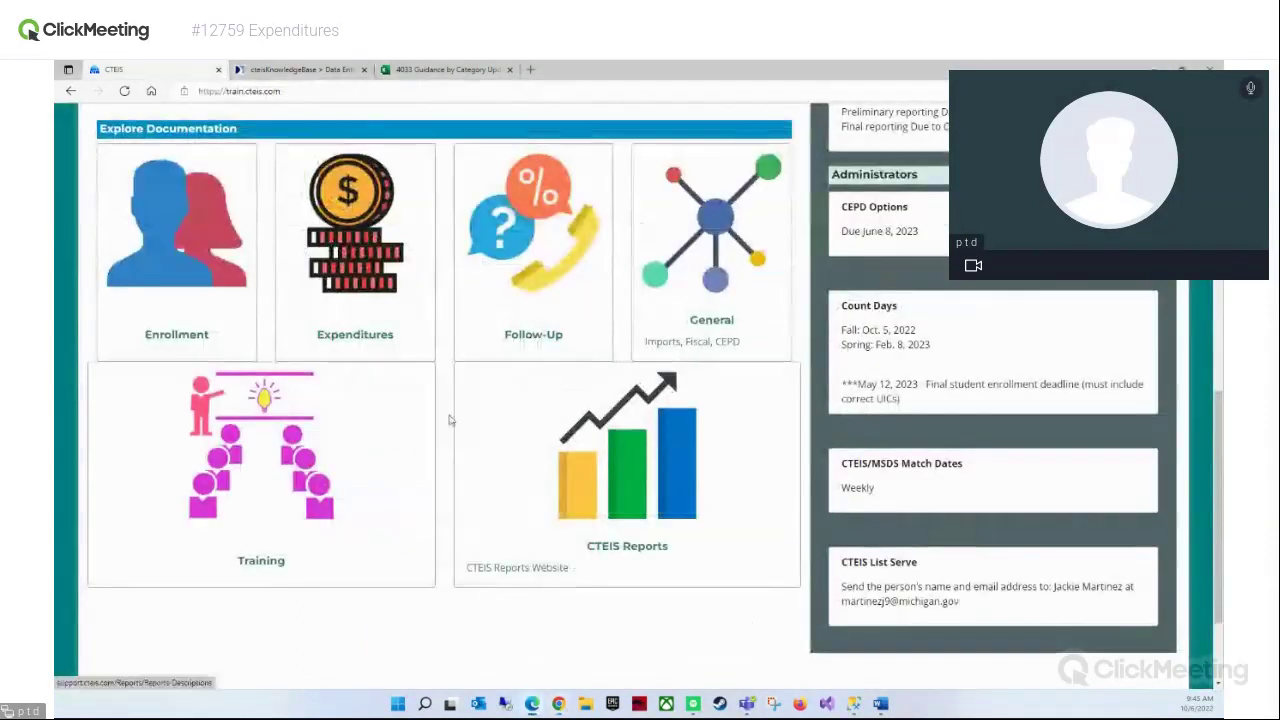
scroll(465, 489, "up", 2)
scroll(465, 489, "up", 5)
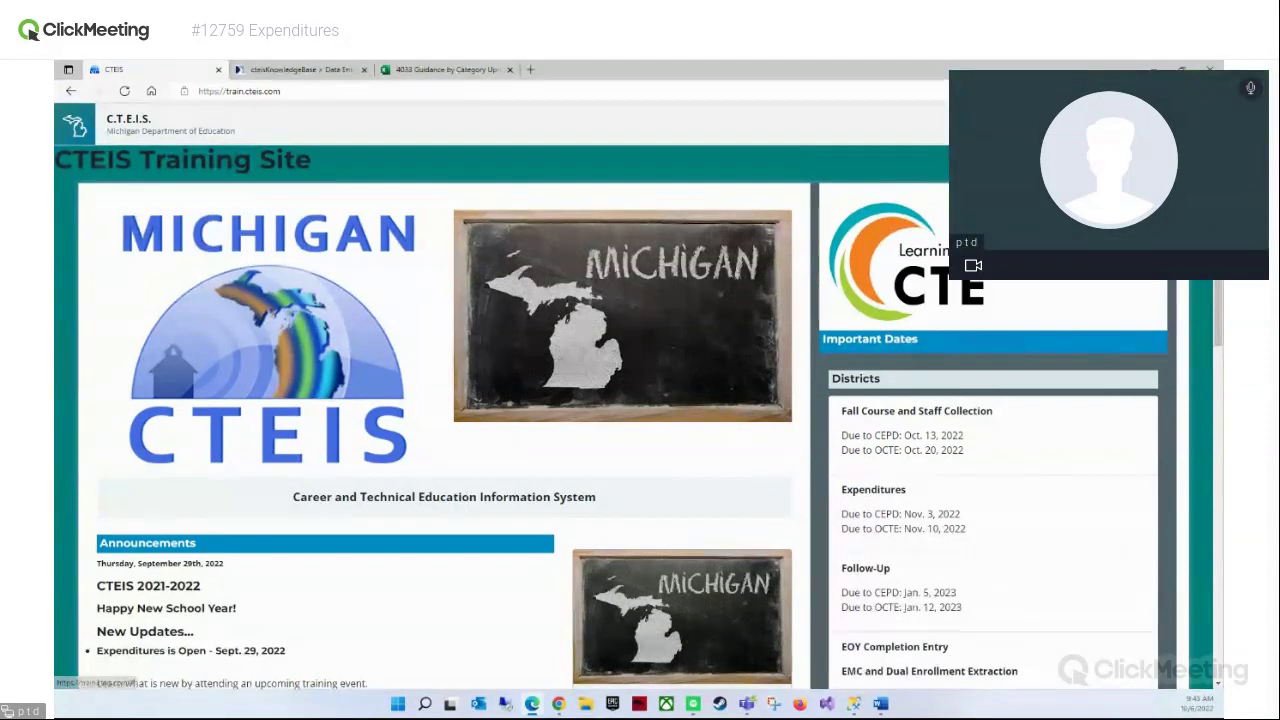
left_click(743, 206)
left_click(680, 203)
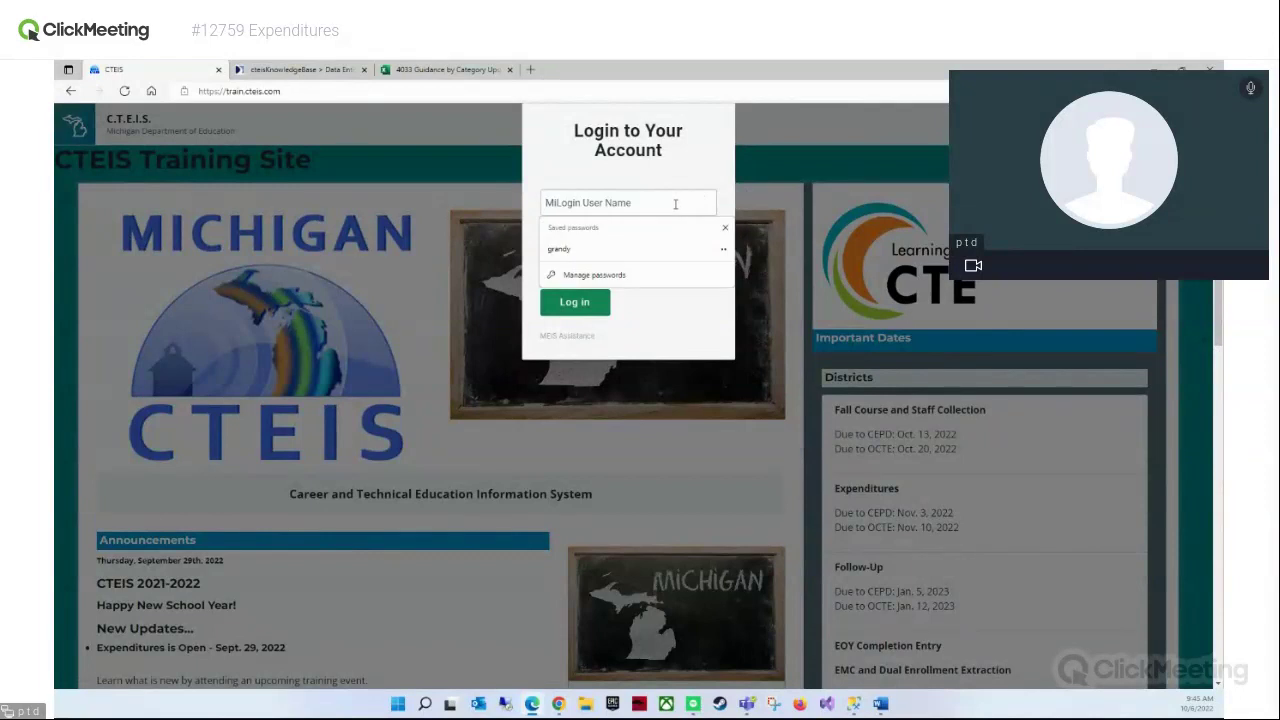
type("c")
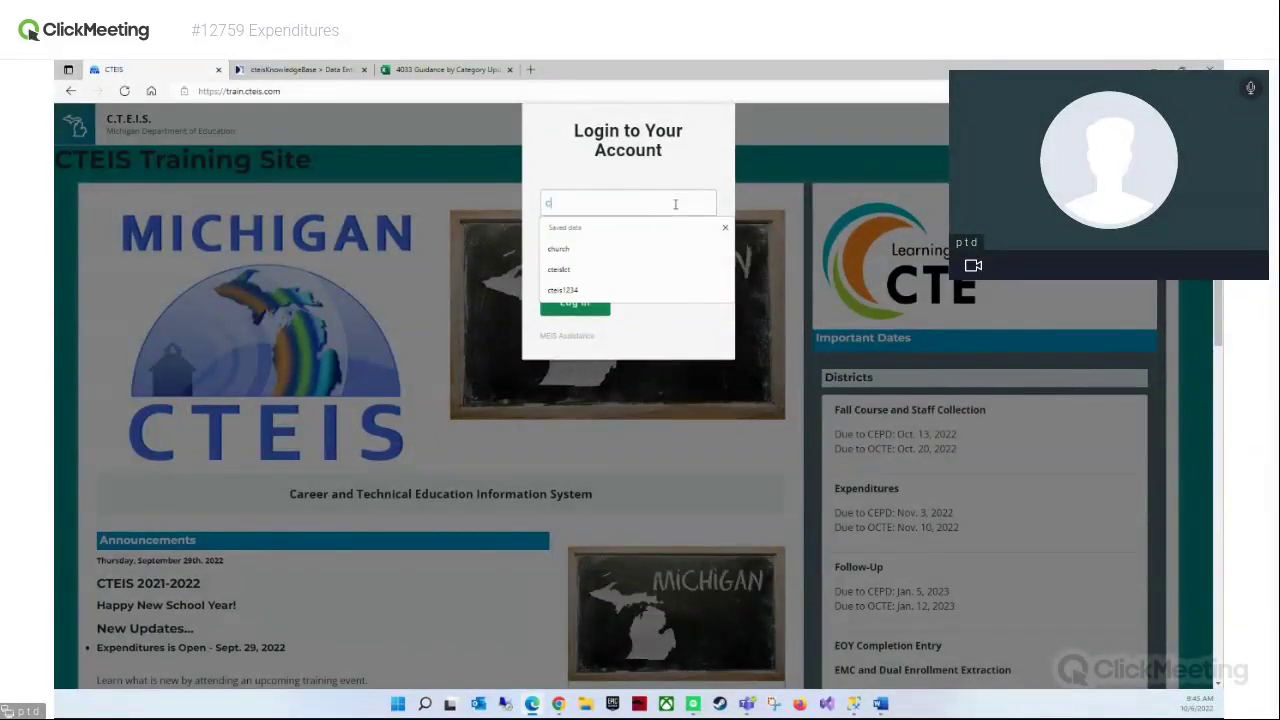
type("teis1234")
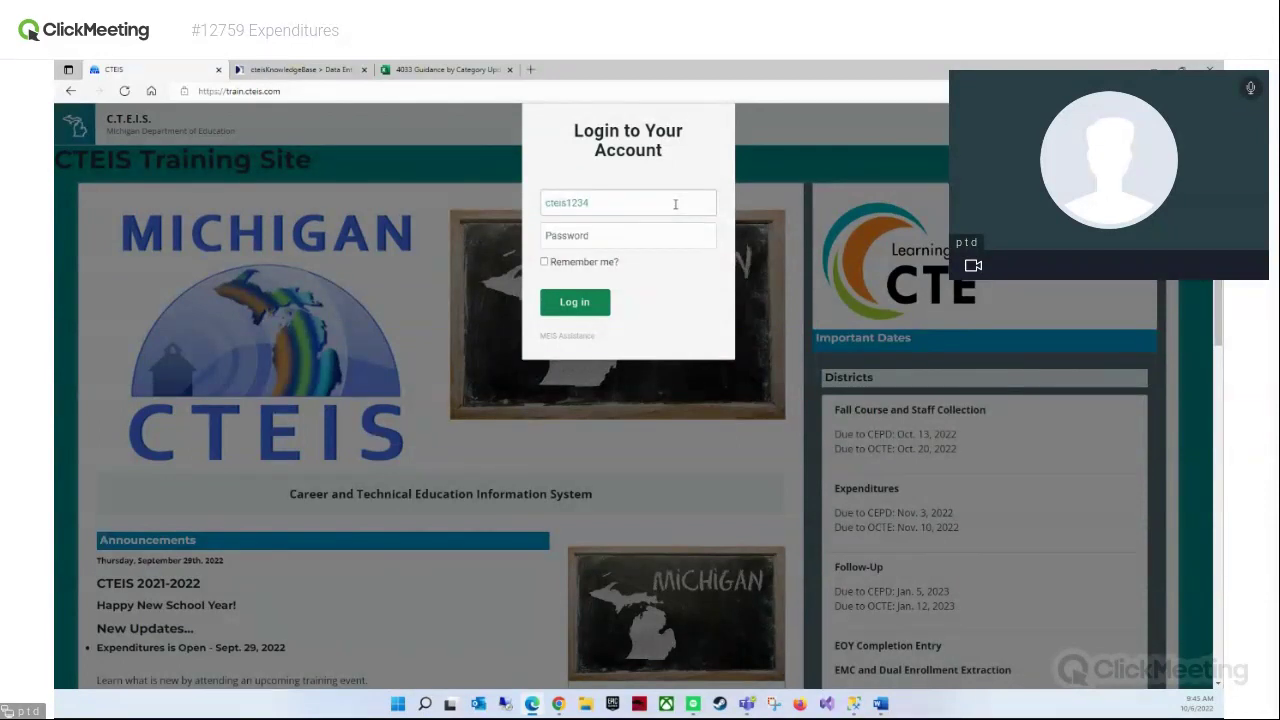
key("Tab")
type("•••")
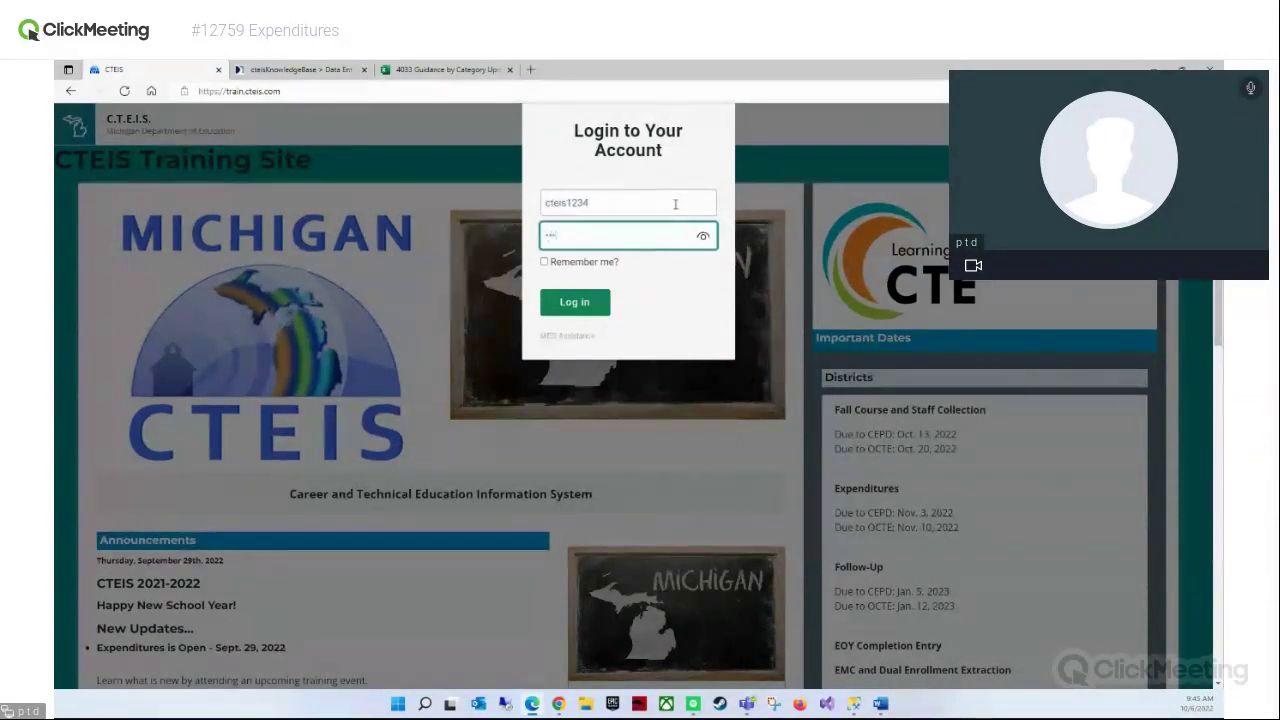
left_click(577, 312)
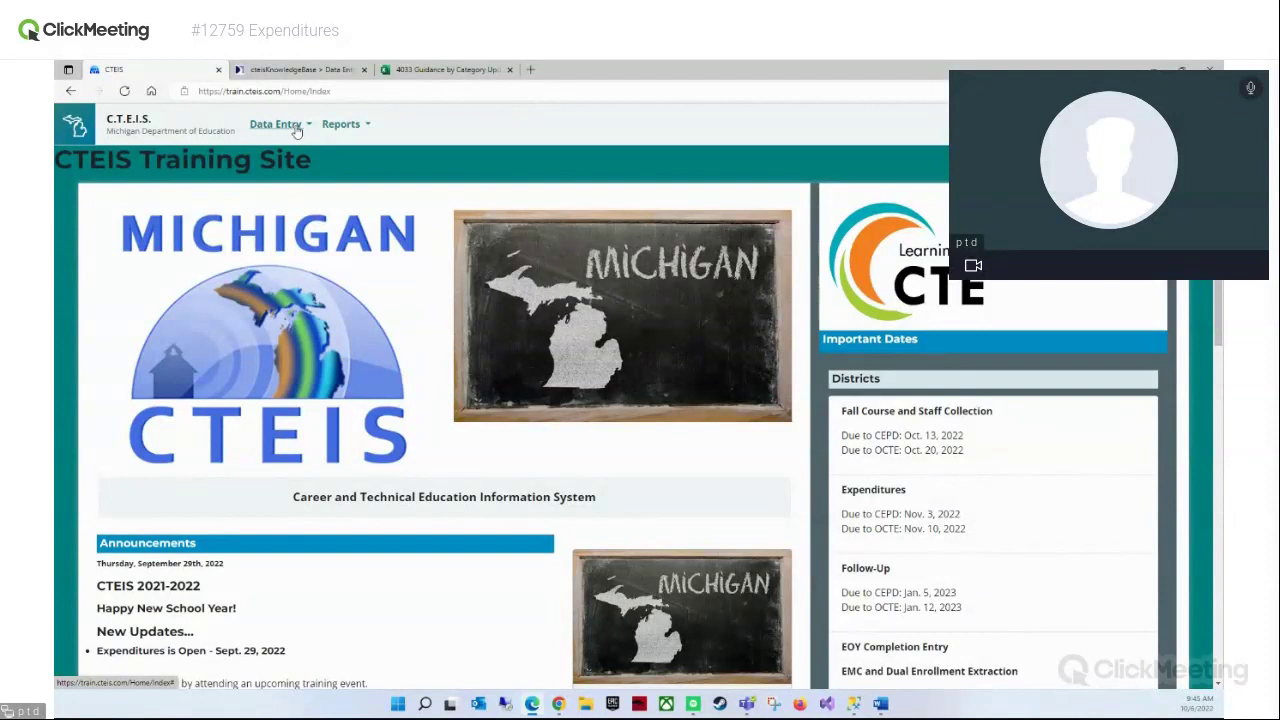
Step: Go to Data Entry > Expenditures > Expenditure Entry
left_click(293, 135)
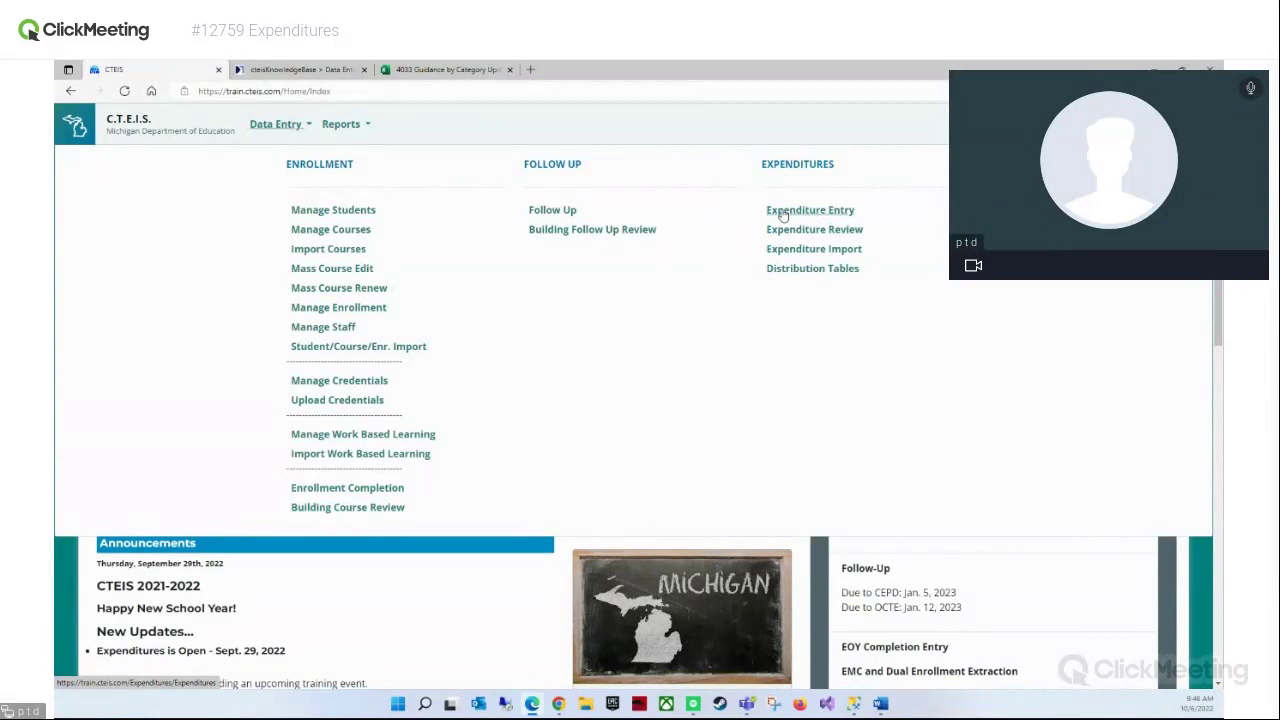
left_click(787, 216)
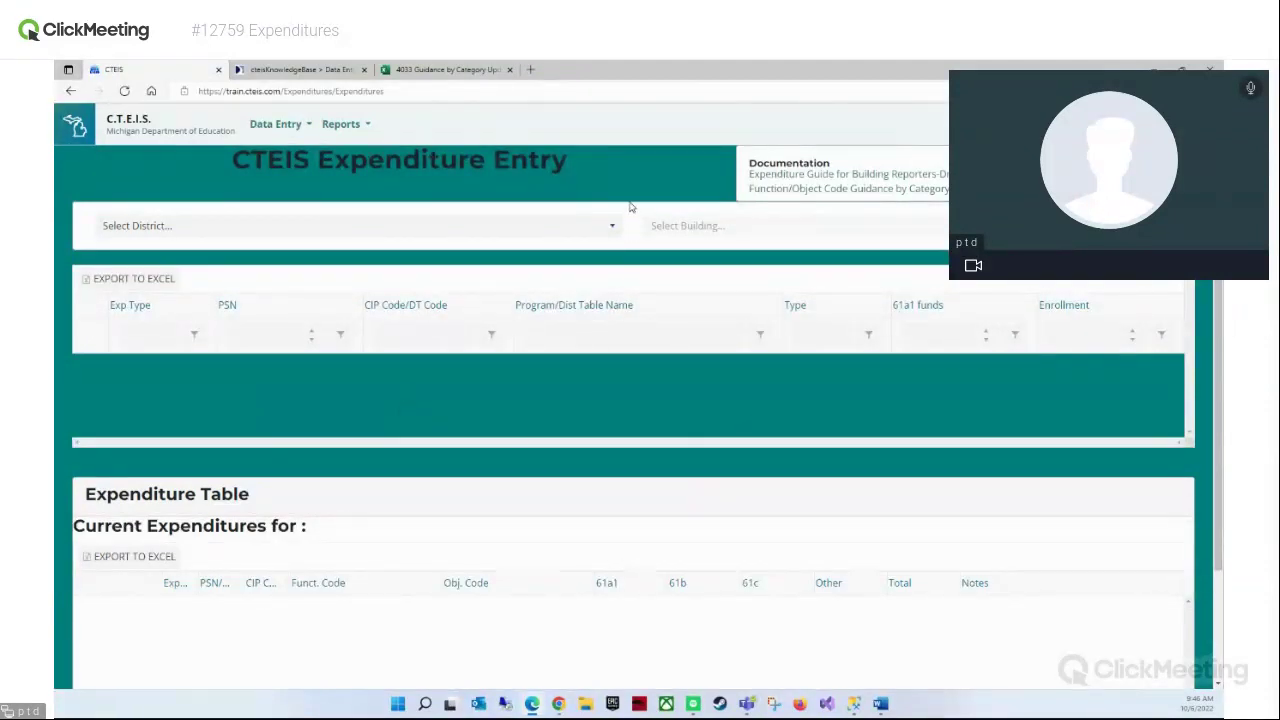
Step: Select district Dickinson-Iron ISD and building Kingsford High School
left_click(613, 230)
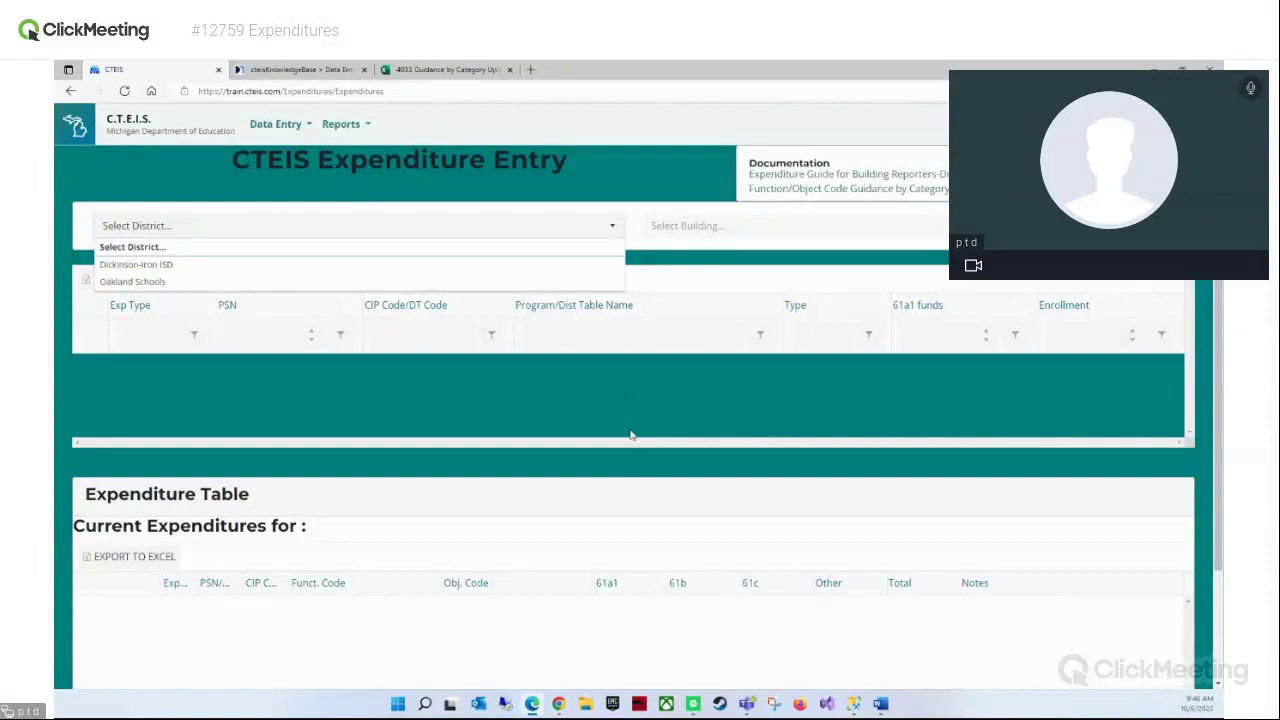
left_click(260, 266)
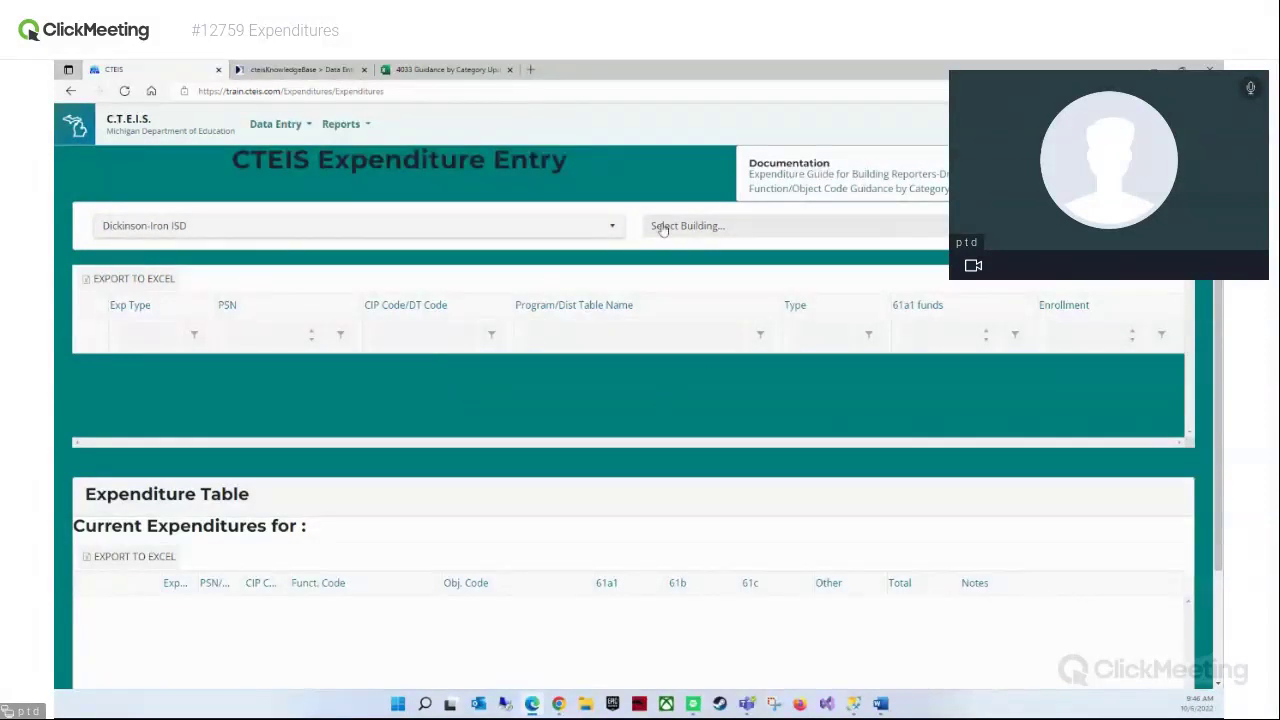
left_click(822, 230)
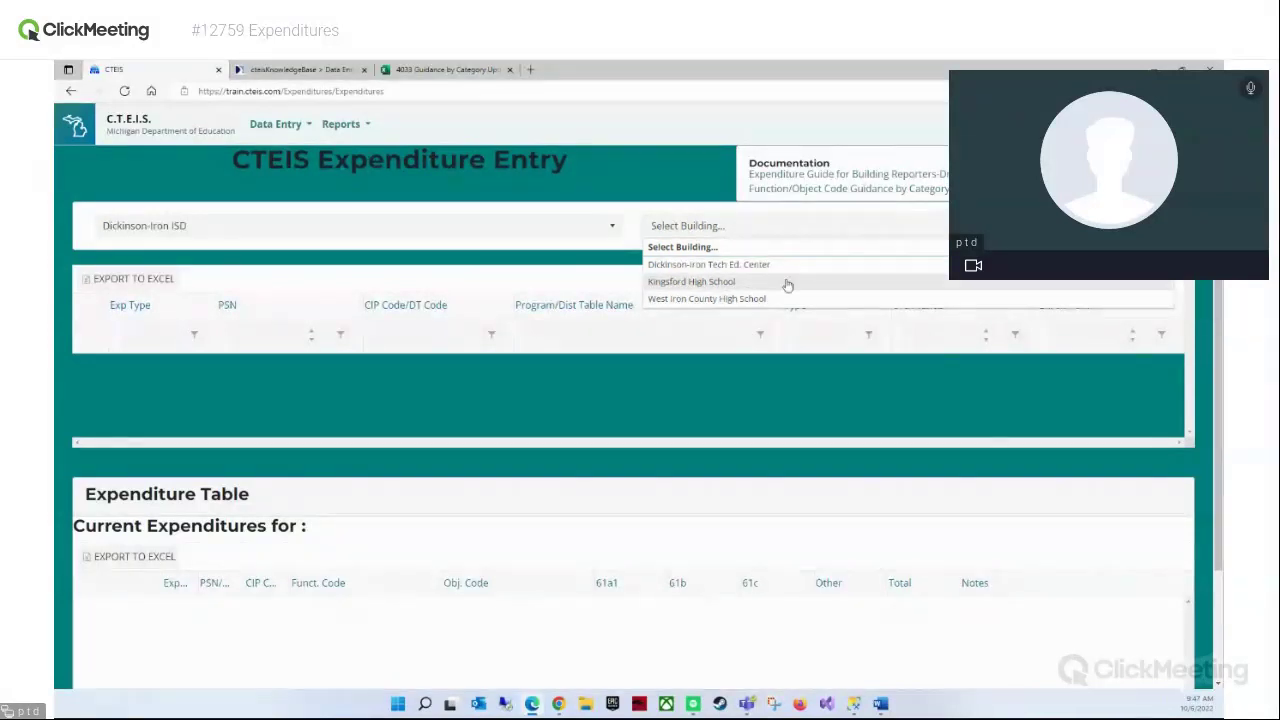
left_click(731, 284)
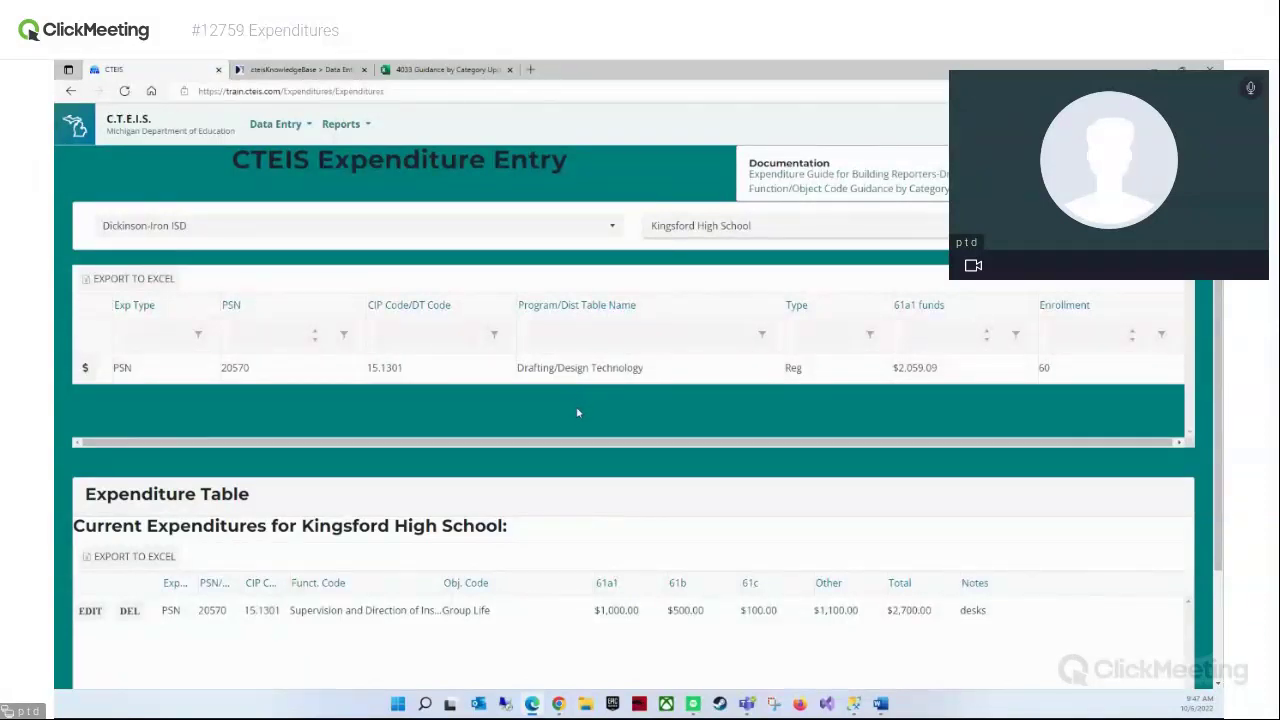
Step: Select the PSN 20570 Drafting/Design Technology row, then switch the building to Dickinson-Iron Tech Ed. Center
scroll(566, 425, "down", 1)
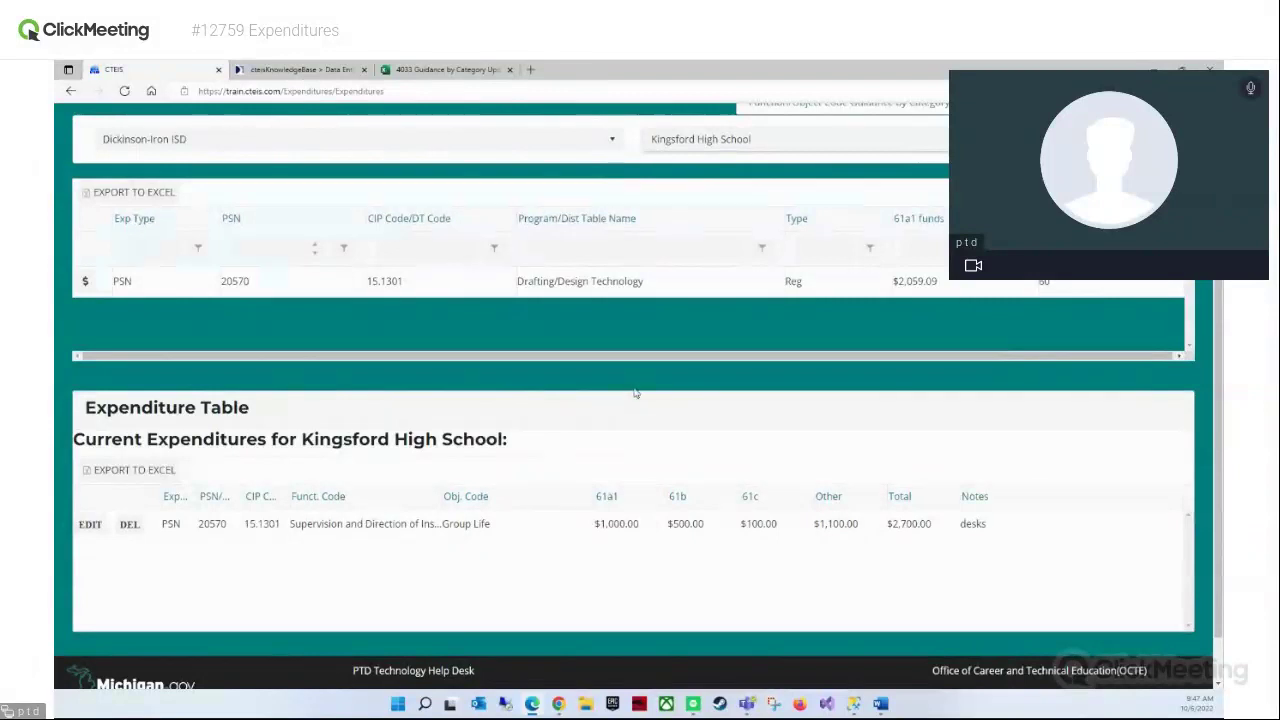
scroll(598, 408, "up", 1)
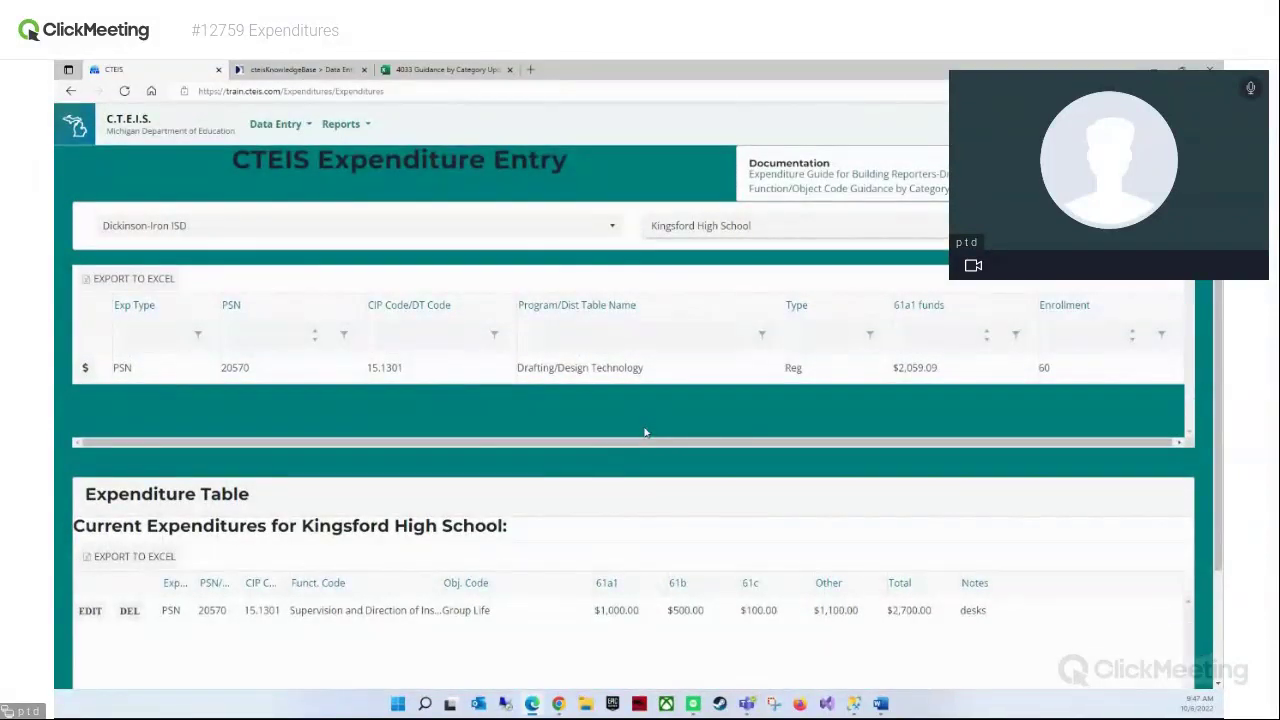
left_click(152, 369)
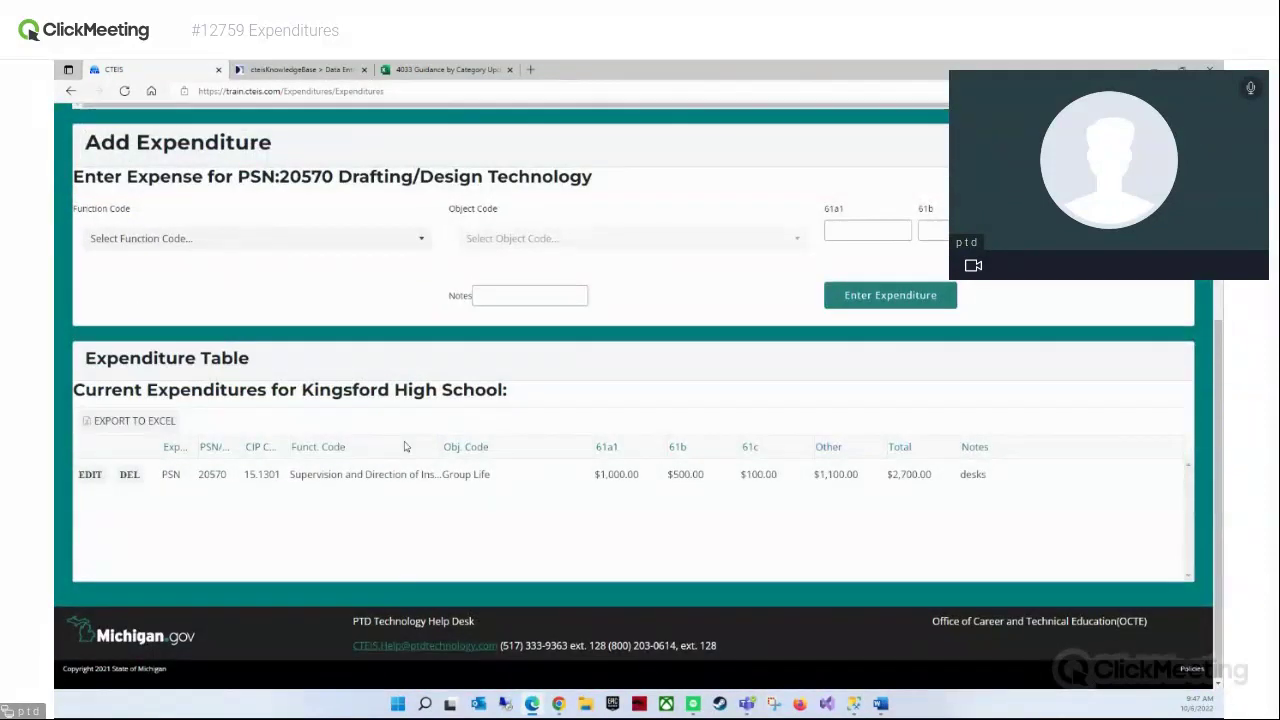
scroll(237, 491, "up", 2)
scroll(341, 420, "up", 2)
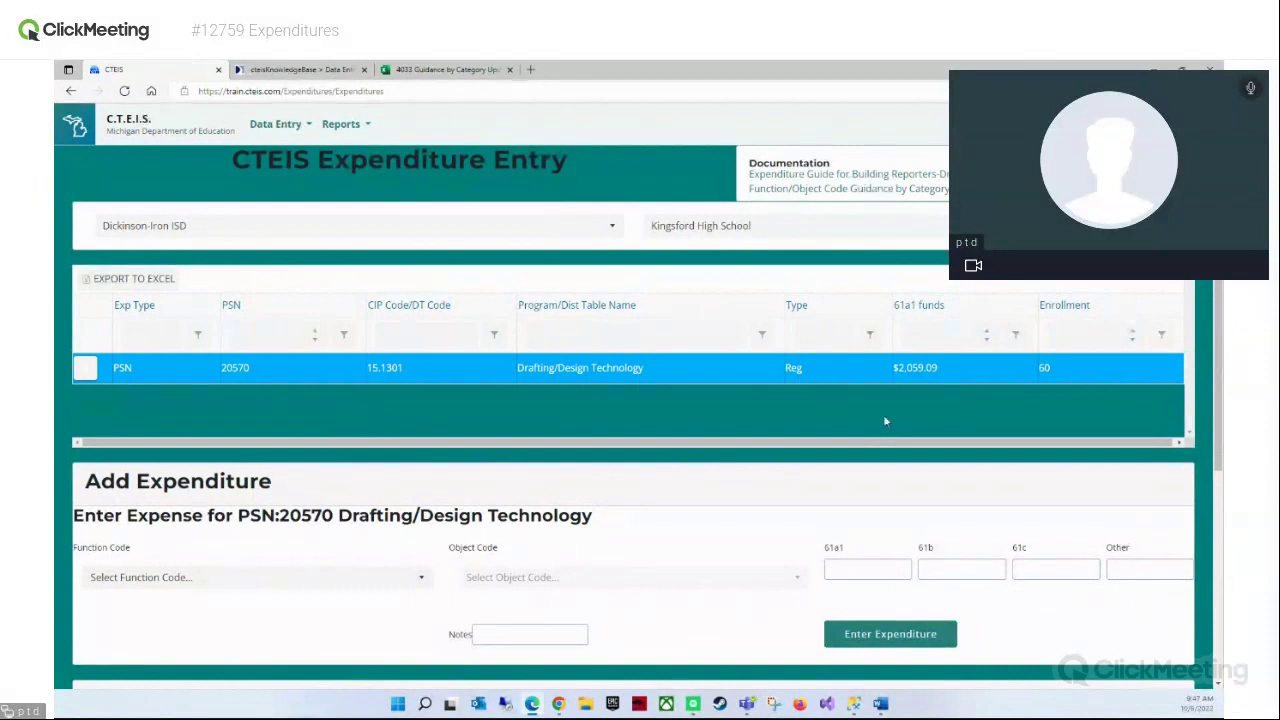
left_click(790, 230)
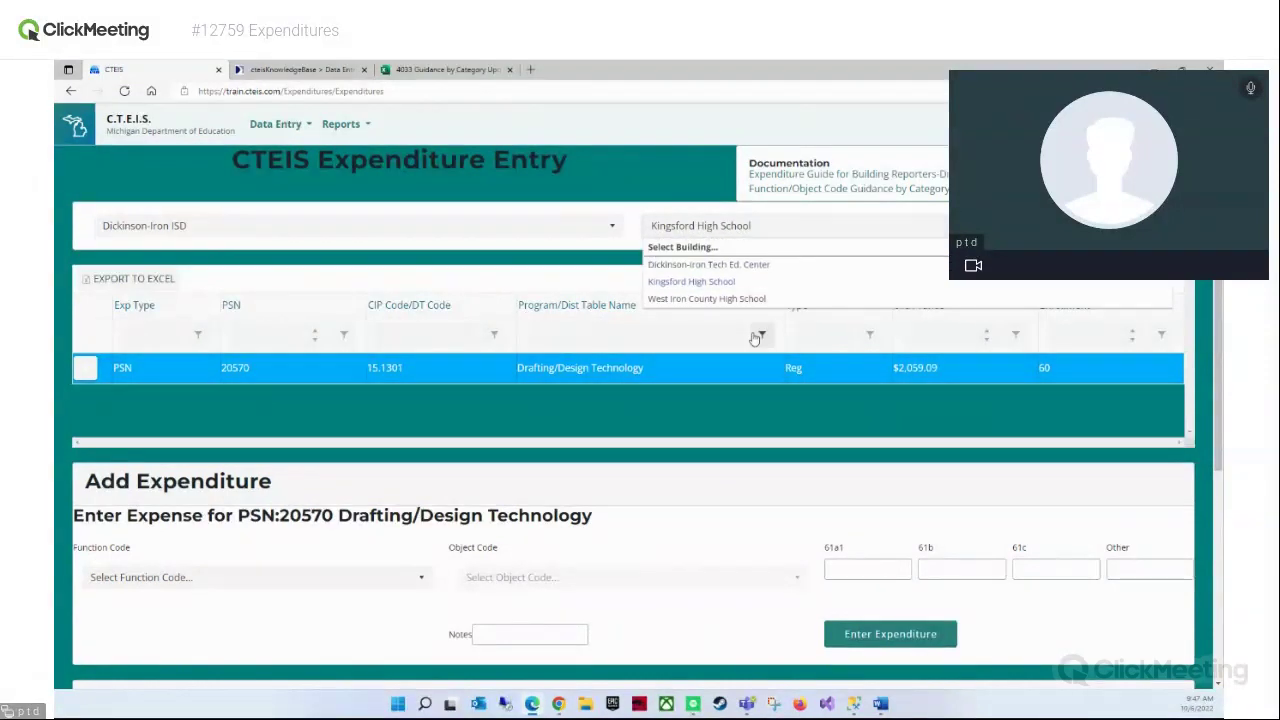
left_click(720, 265)
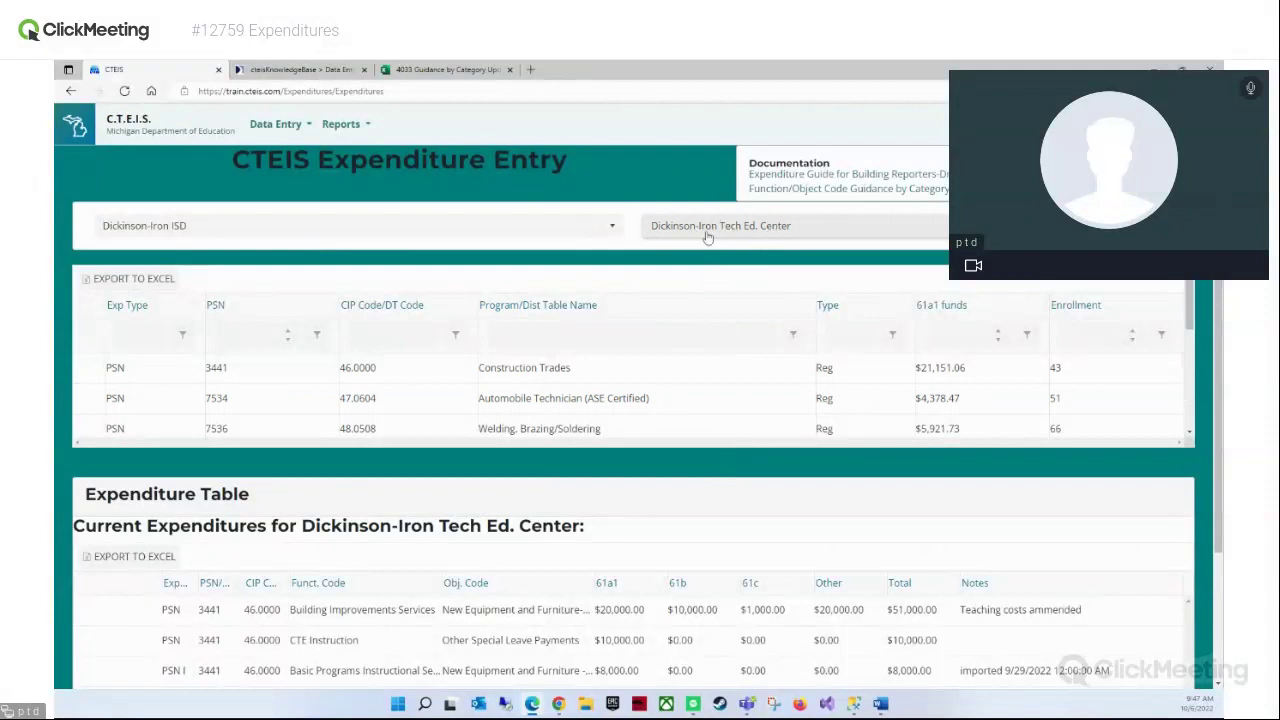
Step: Select the PSN 7534 Automobile Technician (ASE Certified) program row
left_click(758, 398)
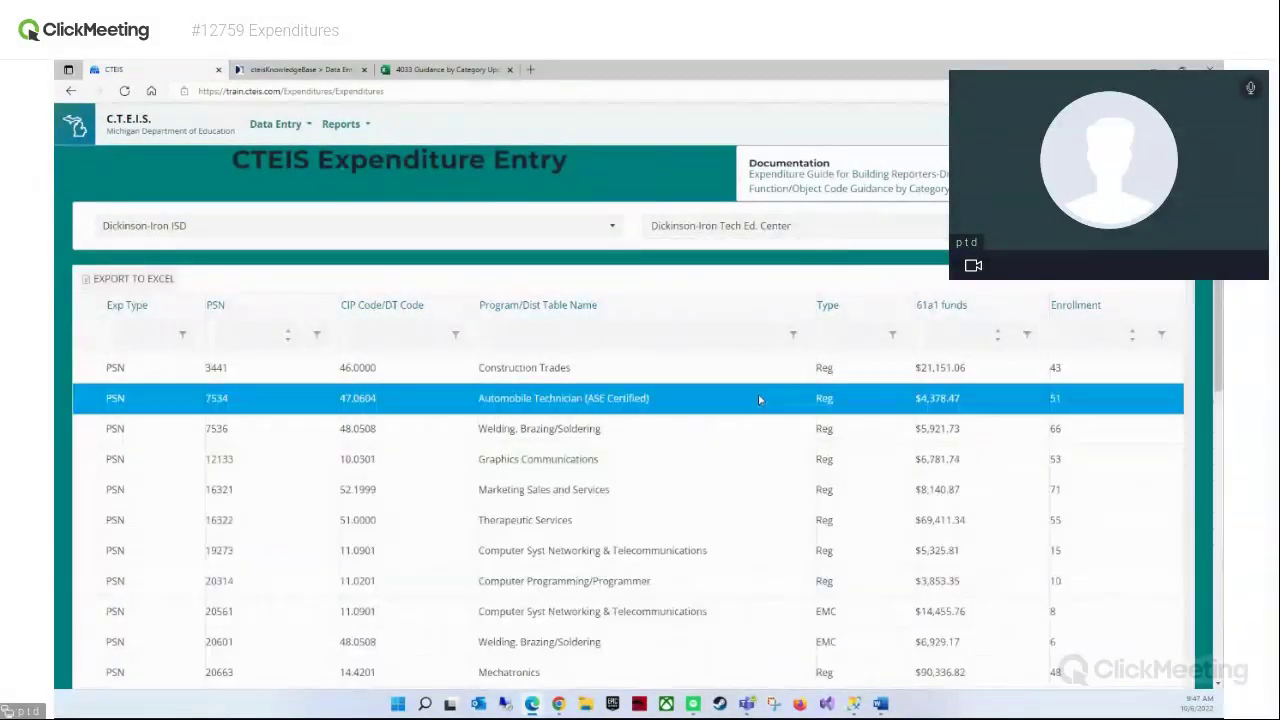
scroll(758, 398, "down", 5)
scroll(723, 449, "up", 5)
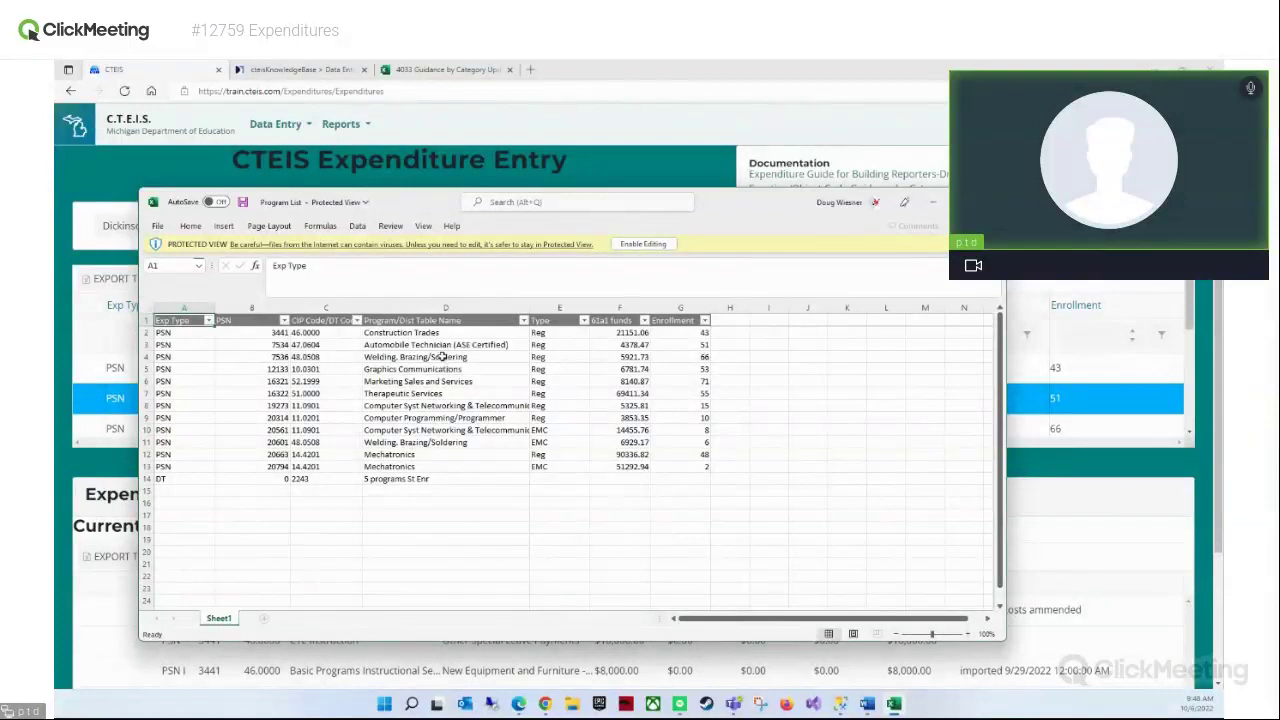
Step: Check the column E program types and read the 61a1 funds and enrollment (428) sums
left_click(562, 418)
left_click(561, 441)
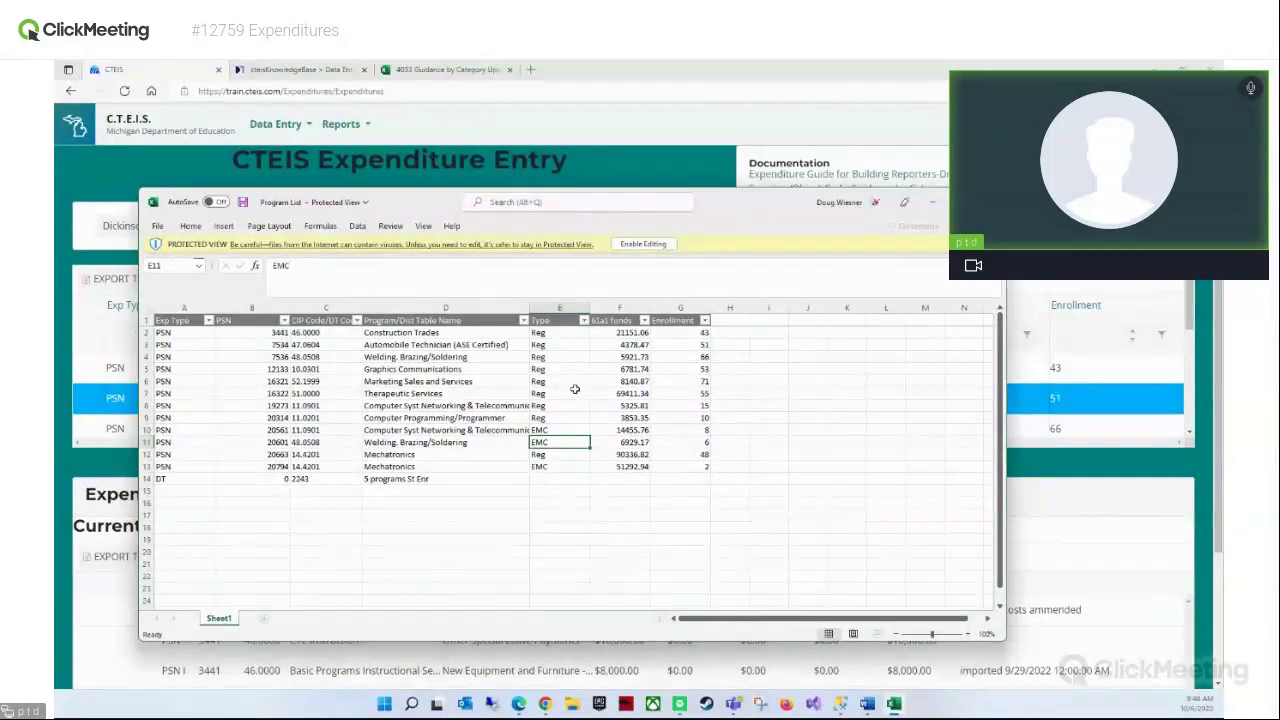
left_click_drag(620, 332, 630, 462)
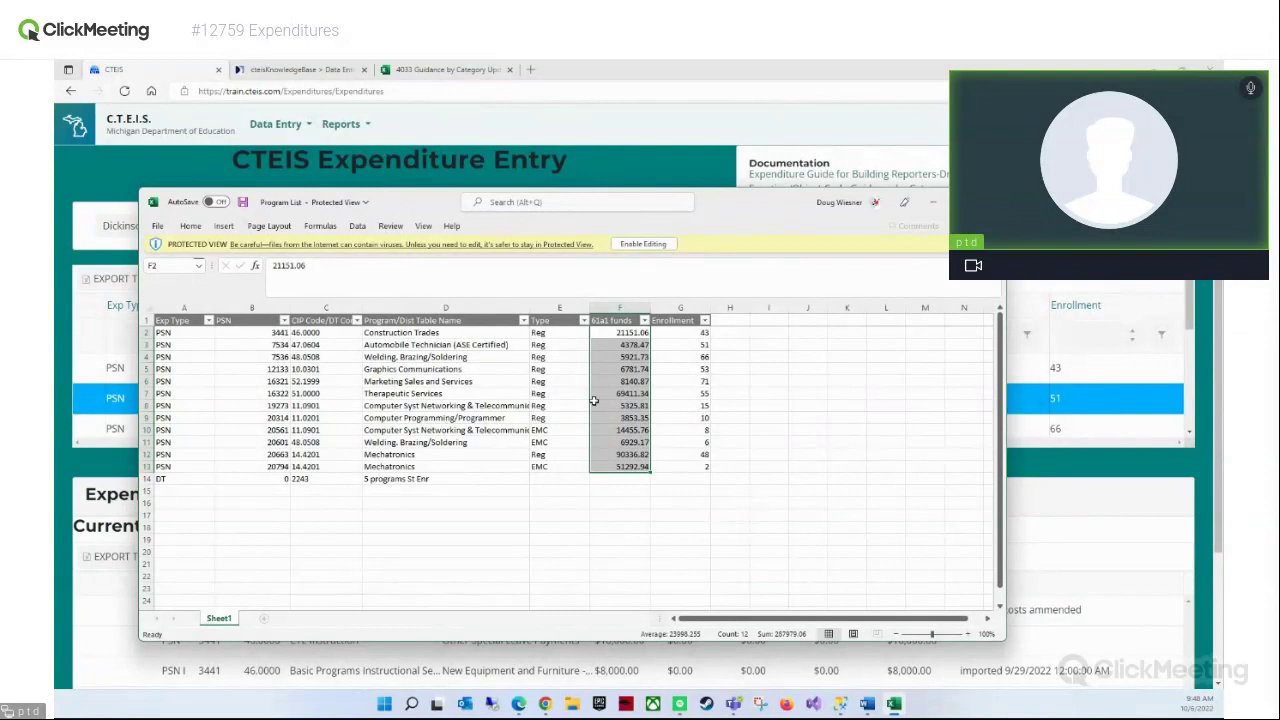
left_click_drag(686, 333, 670, 462)
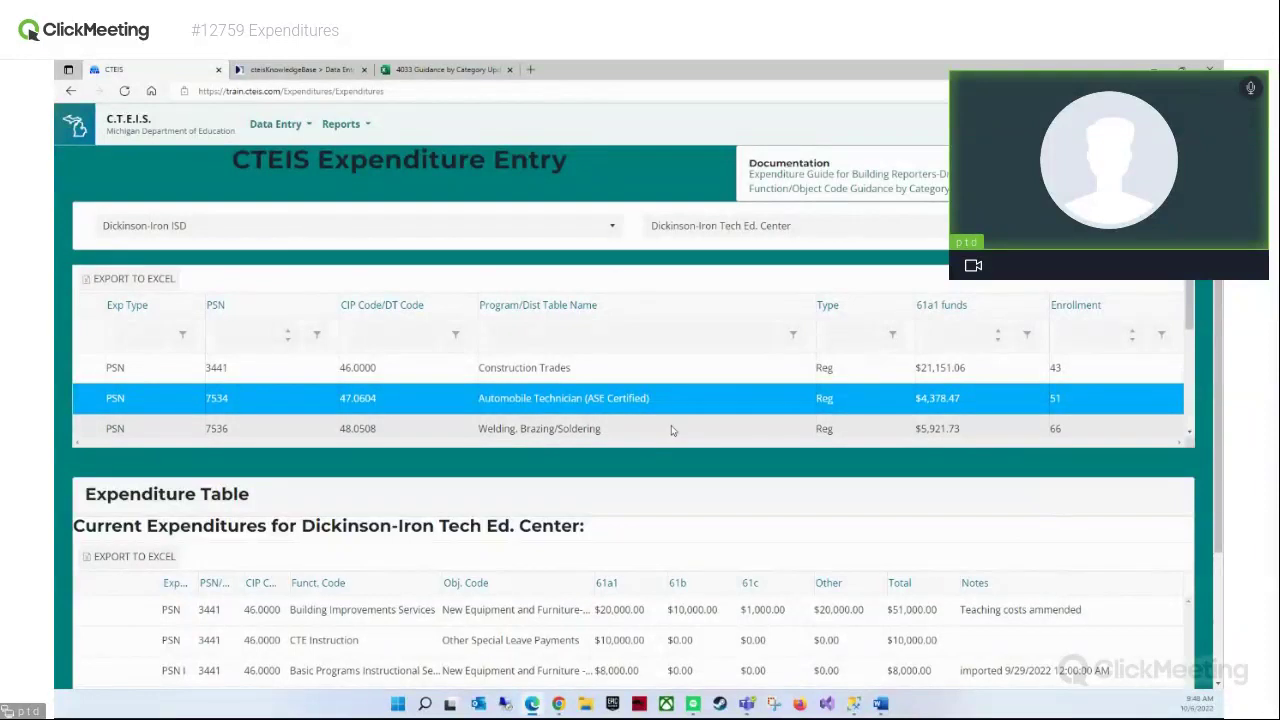
Step: Scroll through the center's program list and select the 20663 Mechatronics program
scroll(655, 410, "down", 3)
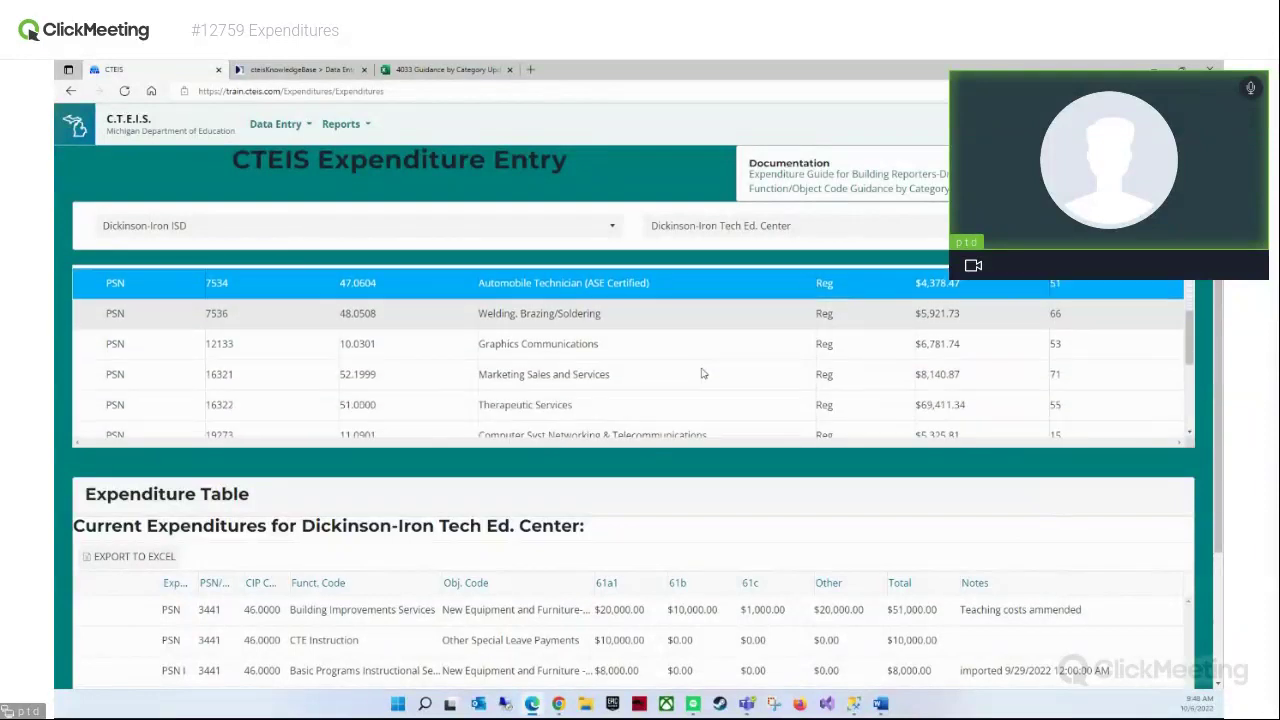
scroll(623, 371, "up", 3)
scroll(666, 408, "down", 2)
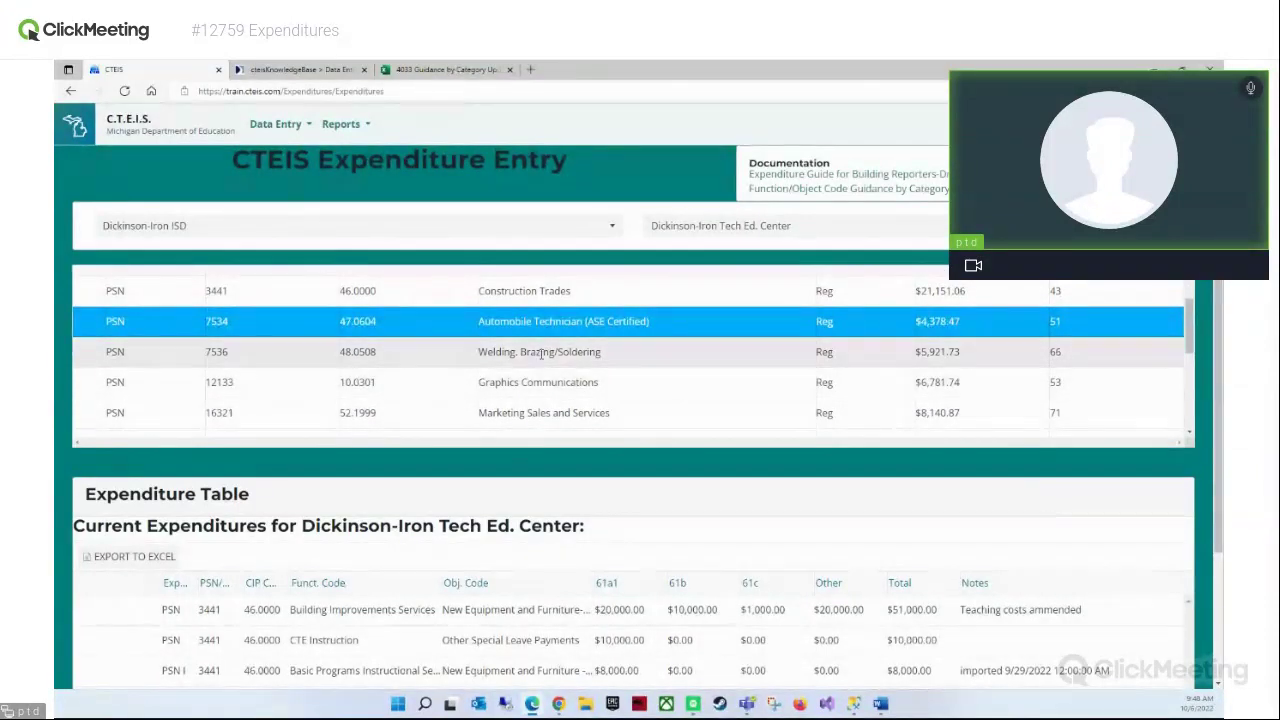
scroll(846, 337, "down", 1)
scroll(735, 380, "up", 2)
scroll(690, 385, "up", 1)
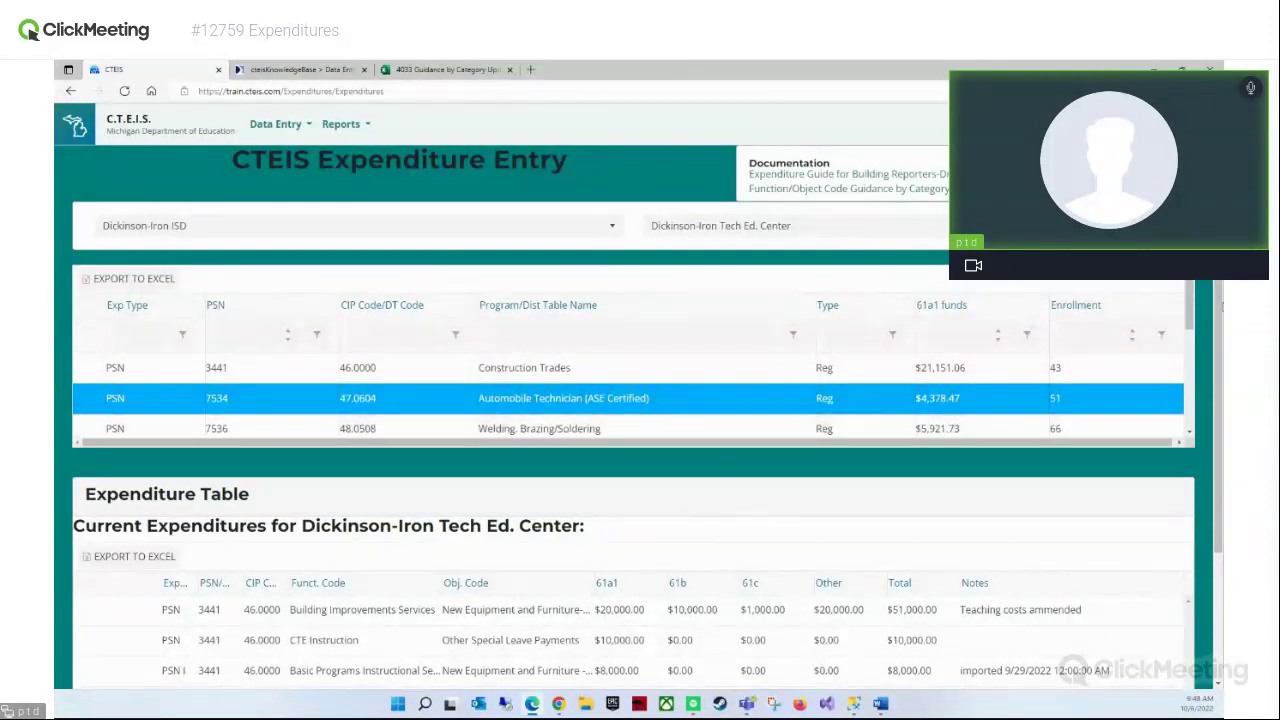
scroll(695, 506, "down", 1)
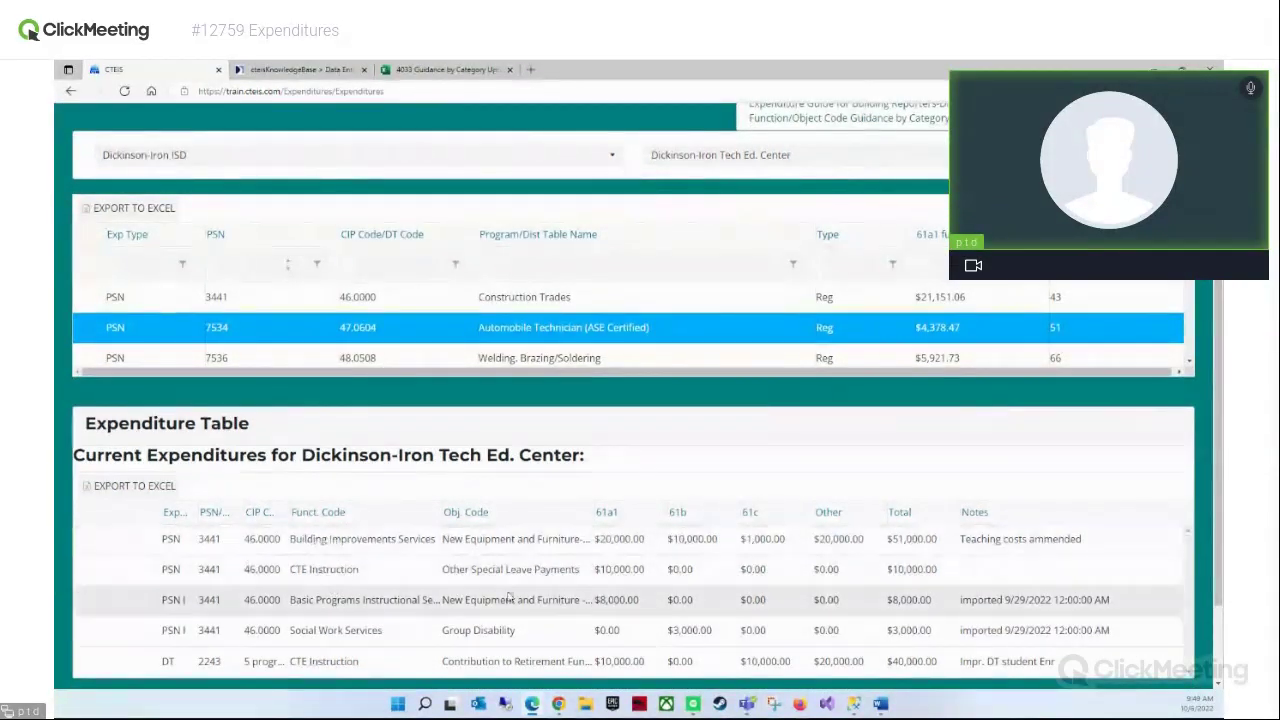
scroll(735, 361, "up", 1)
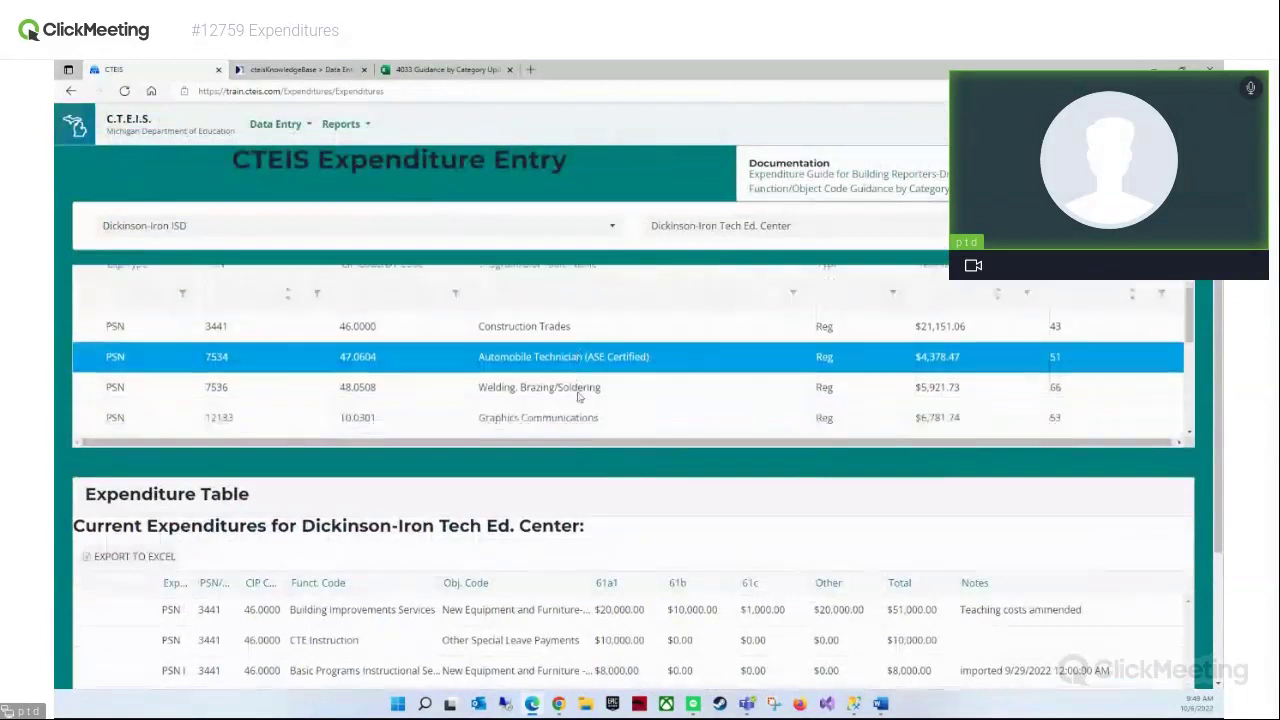
scroll(577, 397, "down", 6)
scroll(585, 230, "up", 1)
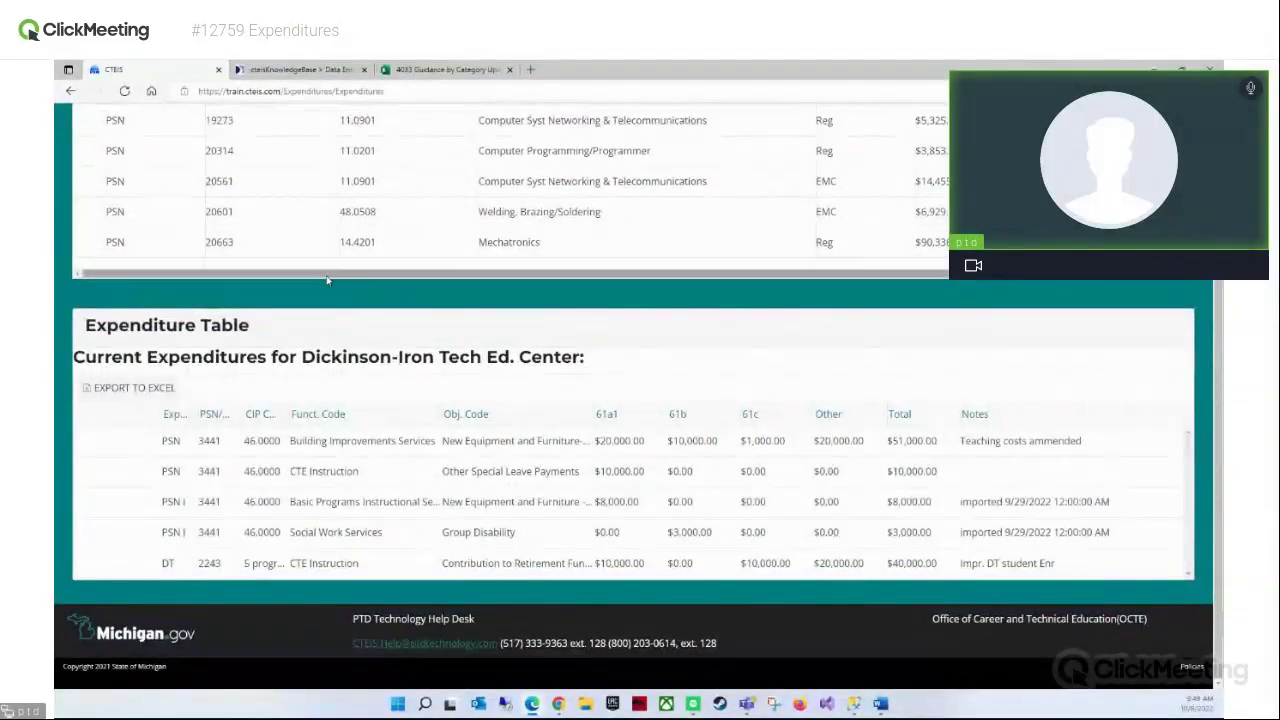
left_click(100, 245)
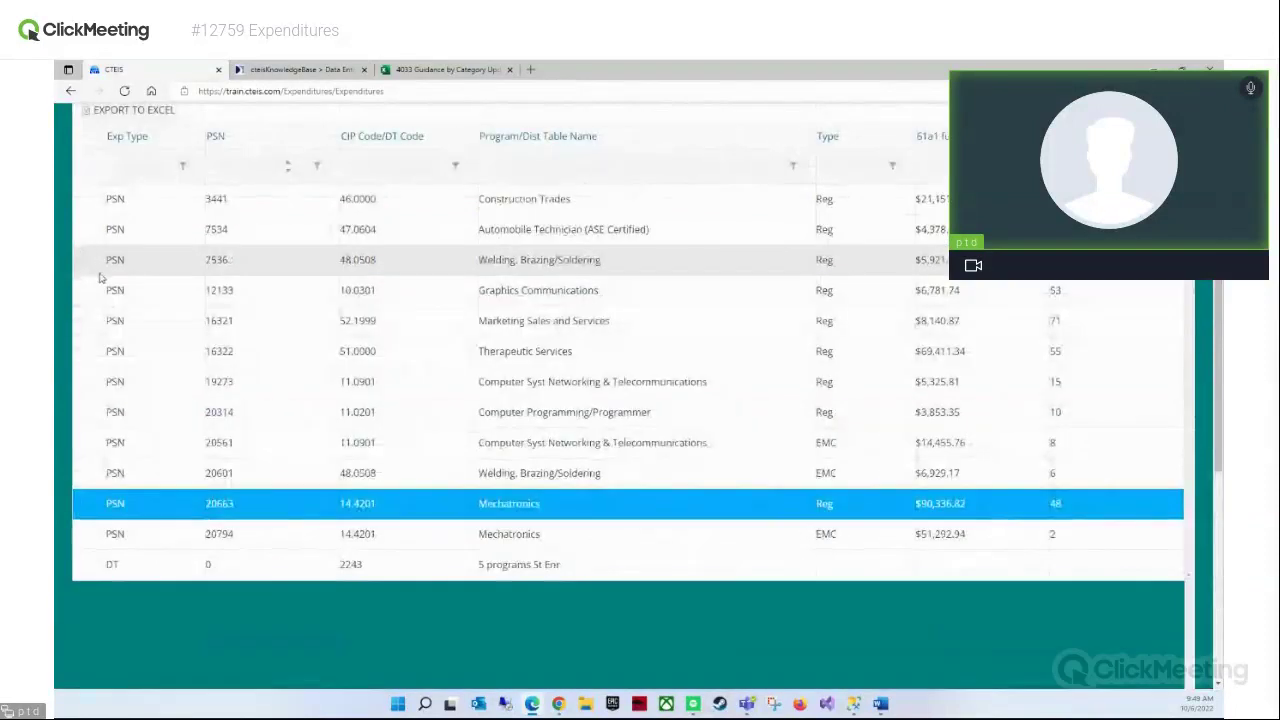
scroll(150, 500, "up", 1)
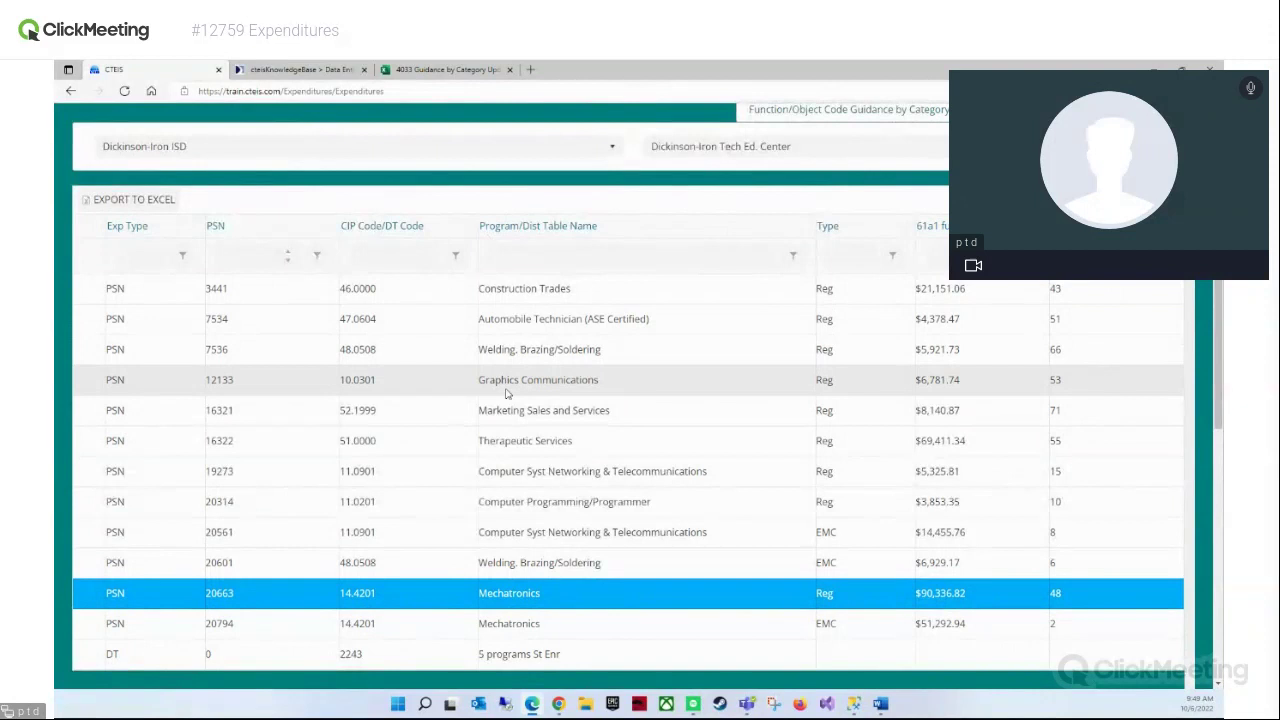
Step: View West Iron County High School's 11400 Construction Trades, then the center's 3441 Construction Trades
left_click(797, 153)
left_click(676, 226)
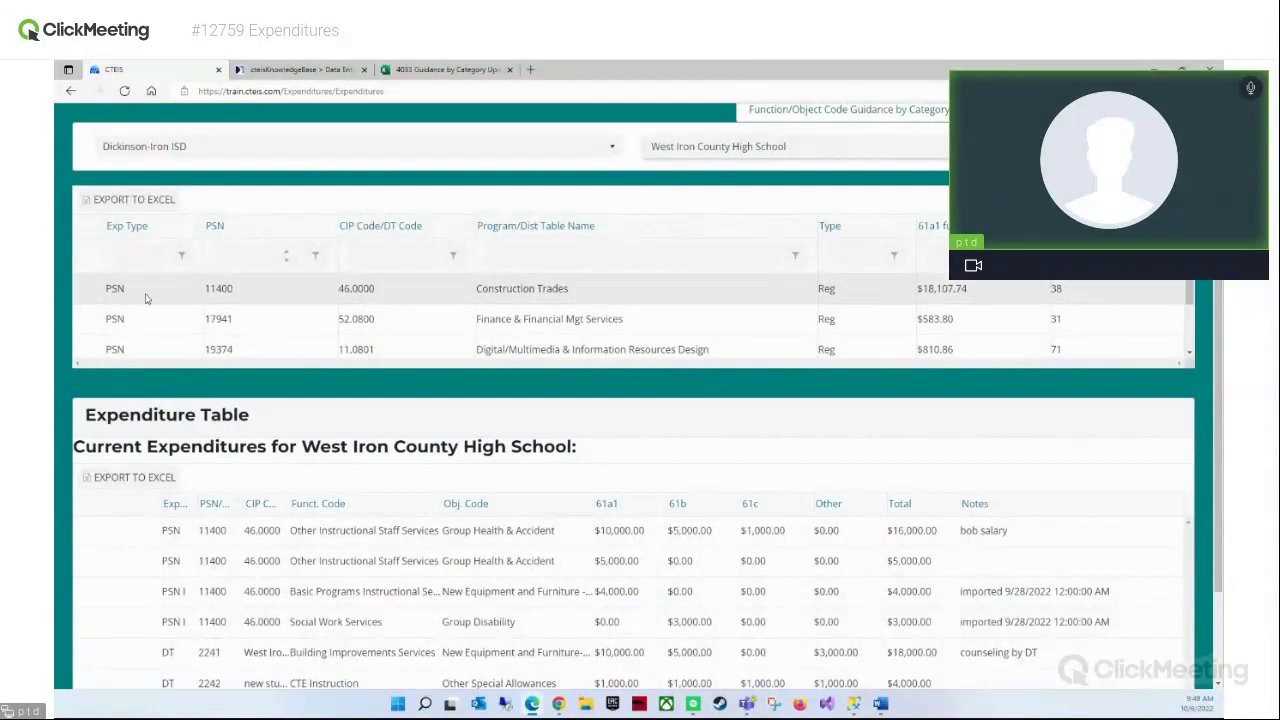
left_click(157, 293)
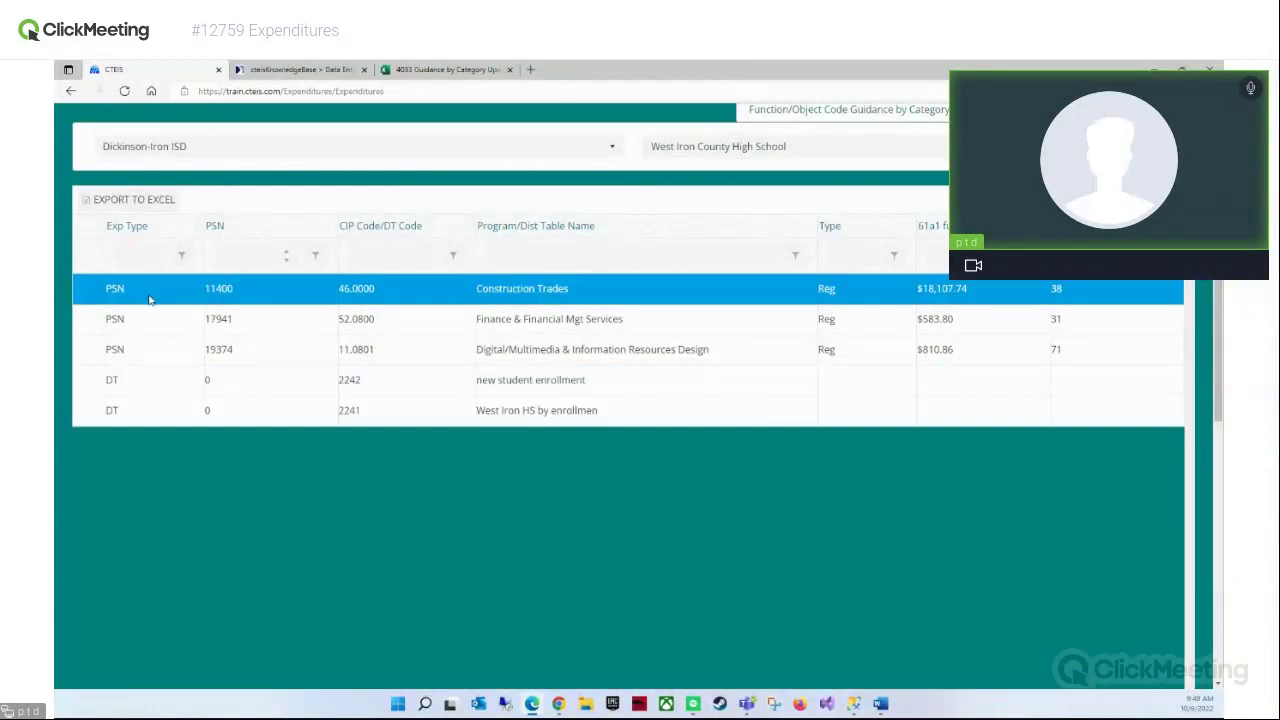
left_click(840, 152)
left_click(675, 188)
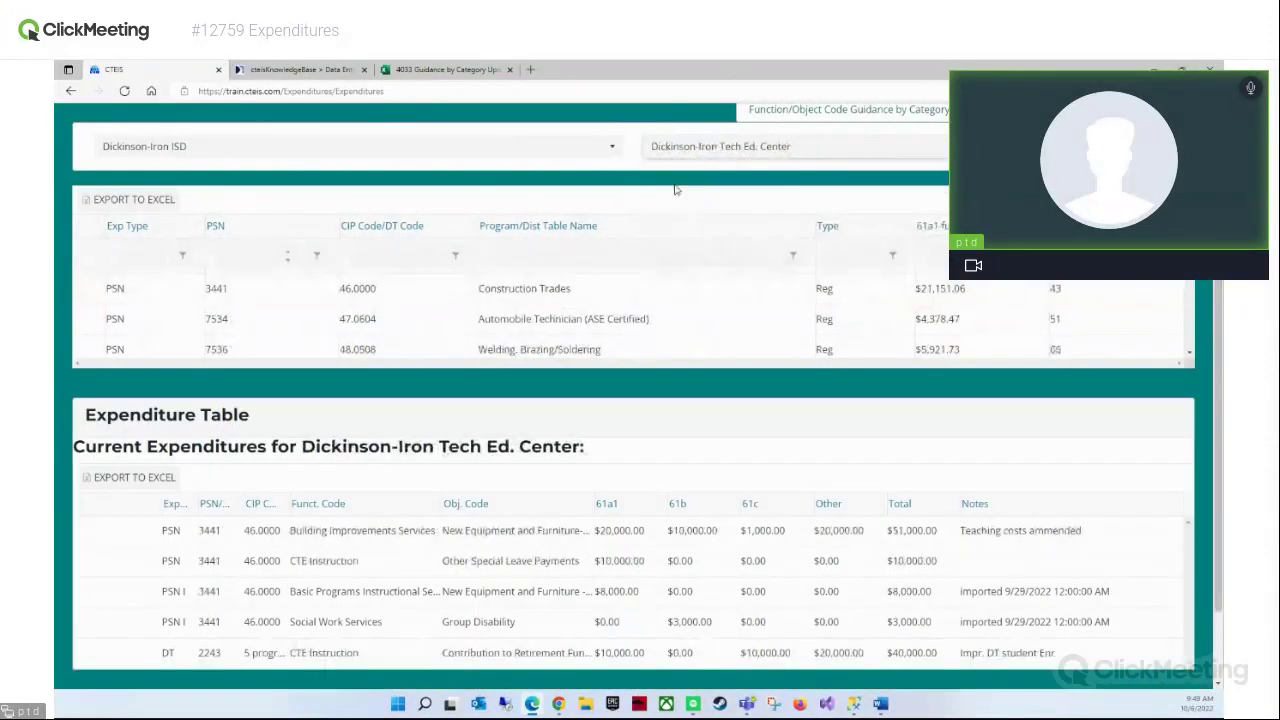
left_click(102, 290)
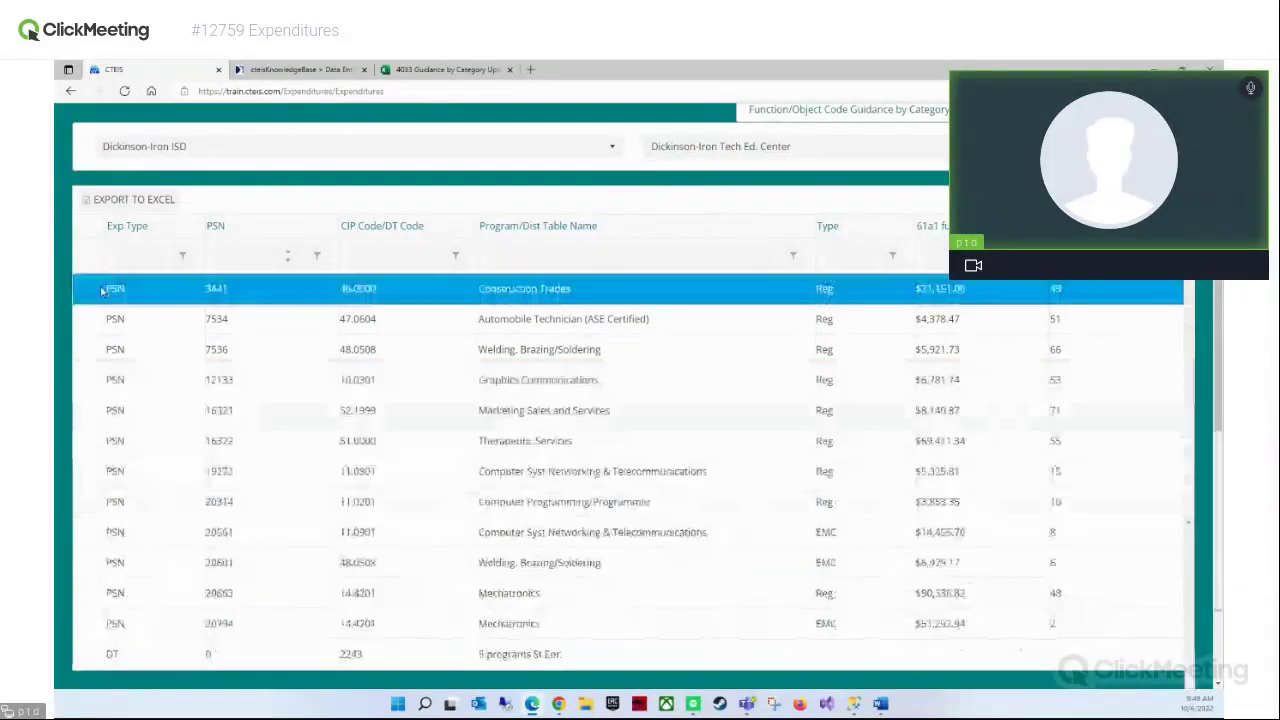
Step: Switch to district Oakland Schools with building Oakland Schools Technical Campus--SE
scroll(283, 500, "down", 3)
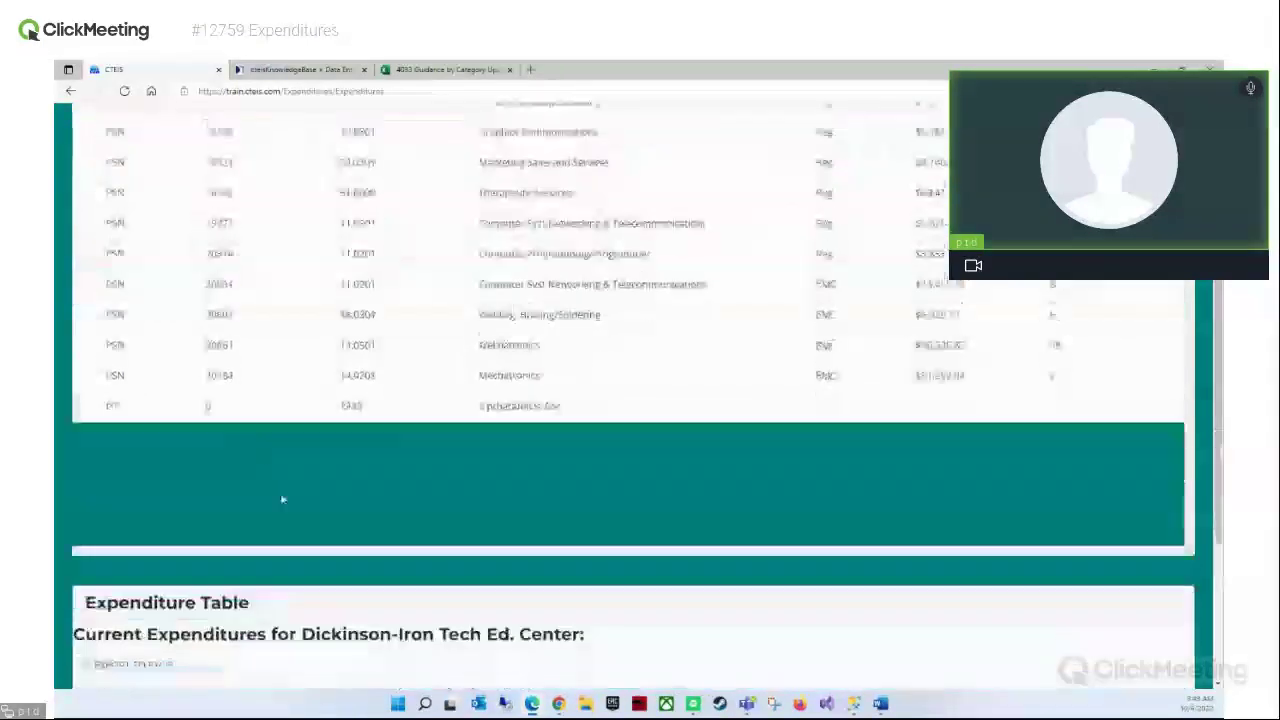
scroll(462, 511, "down", 3)
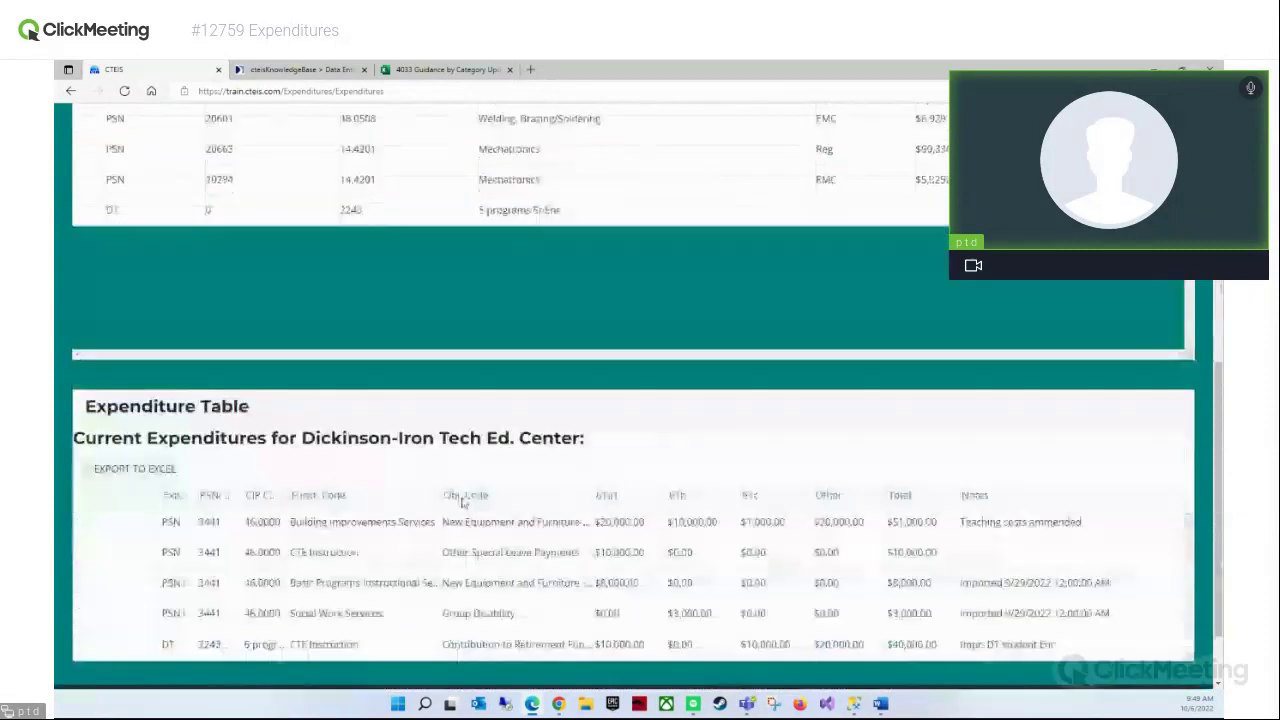
scroll(466, 413, "up", 8)
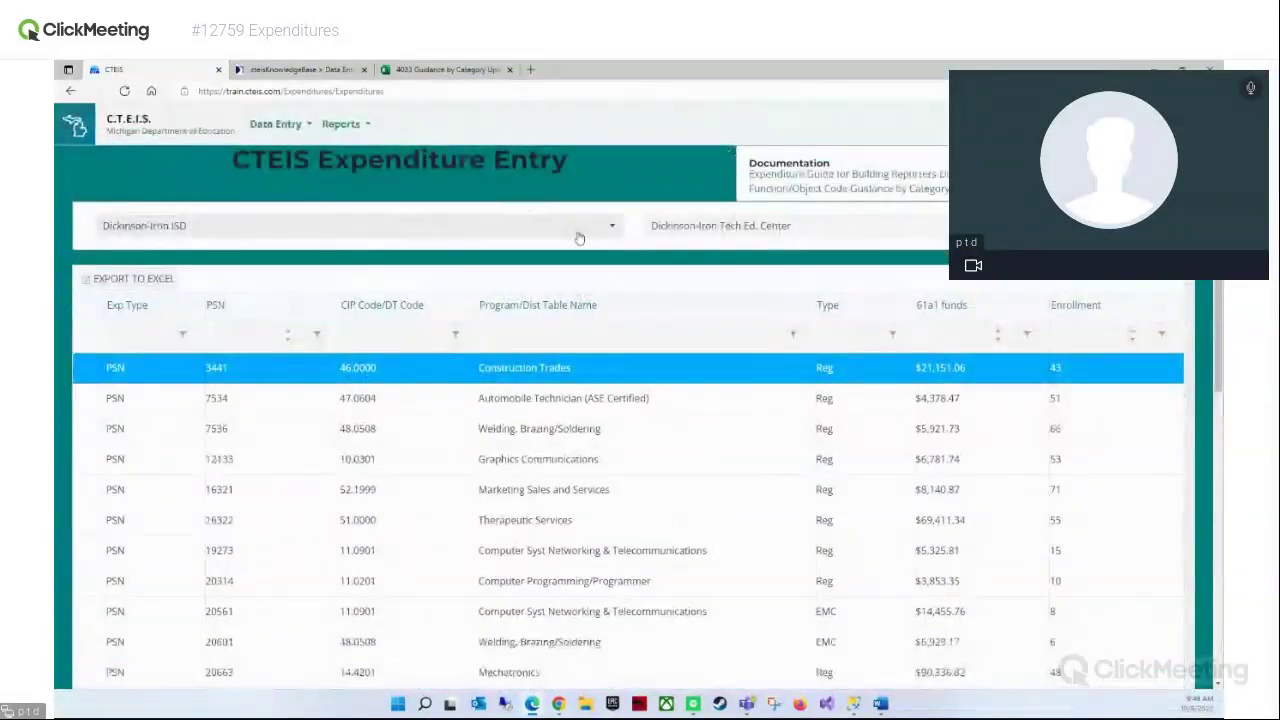
left_click(430, 226)
left_click(143, 284)
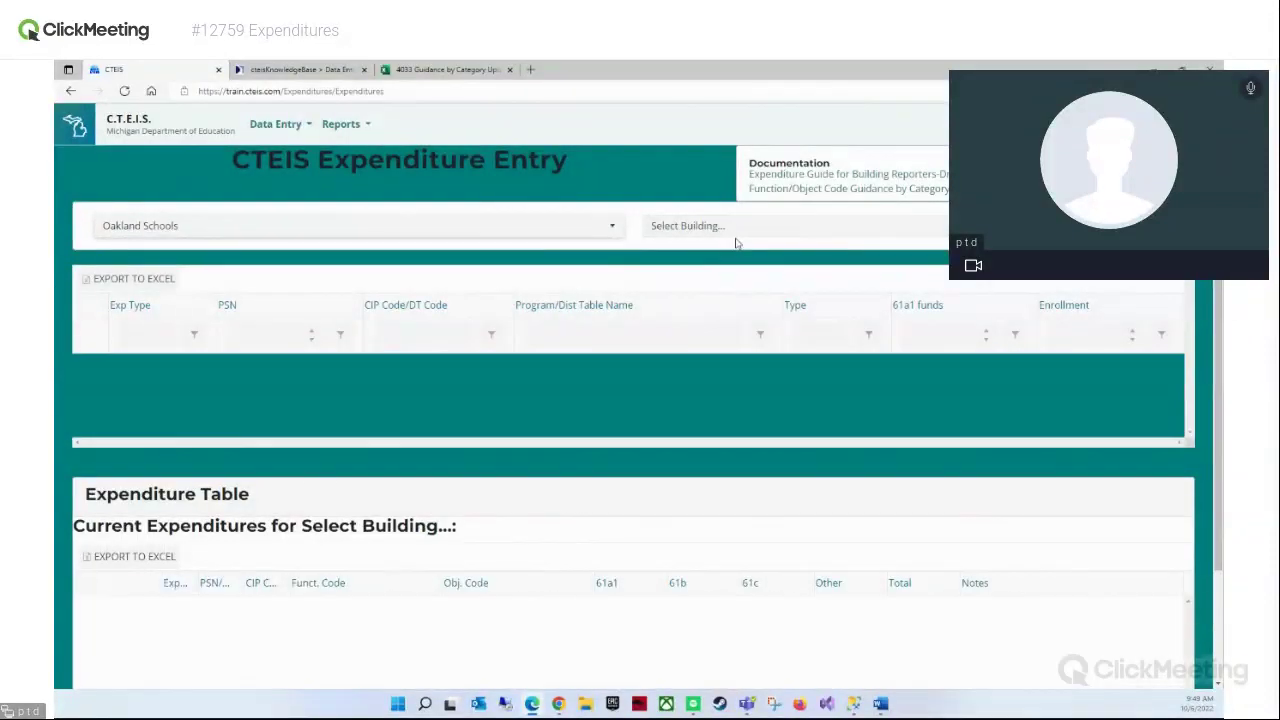
left_click(736, 228)
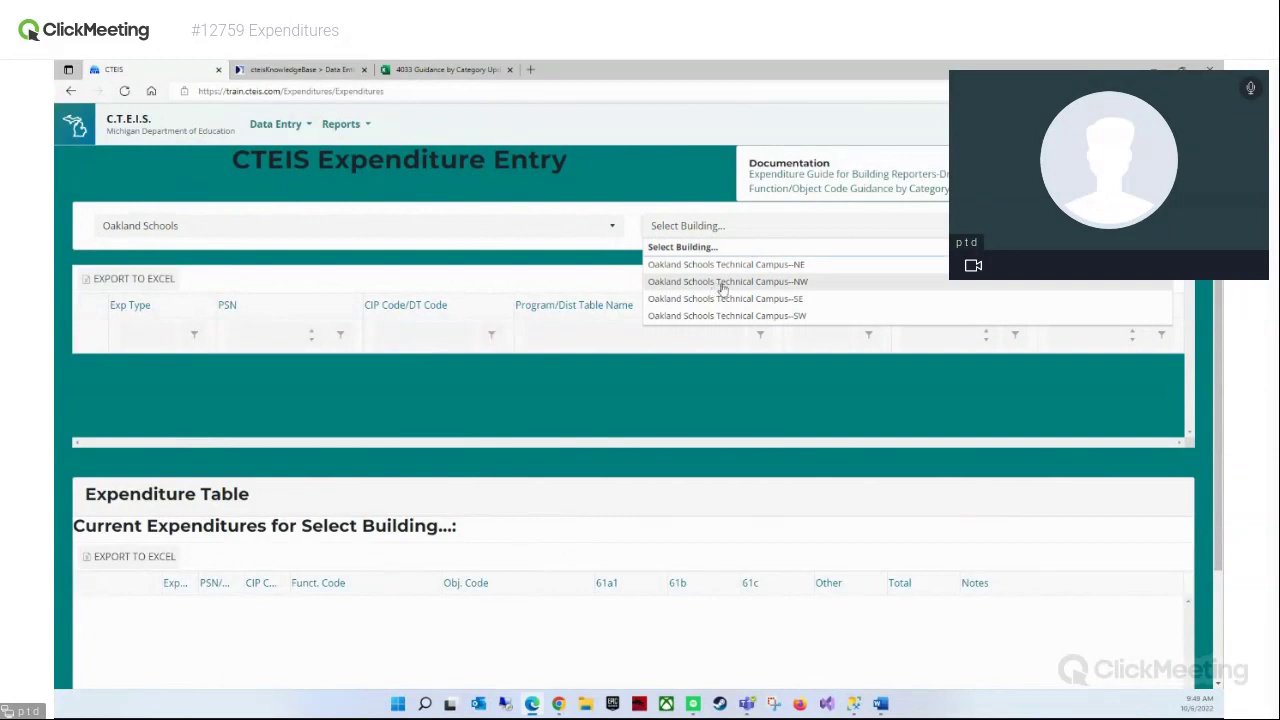
left_click(706, 298)
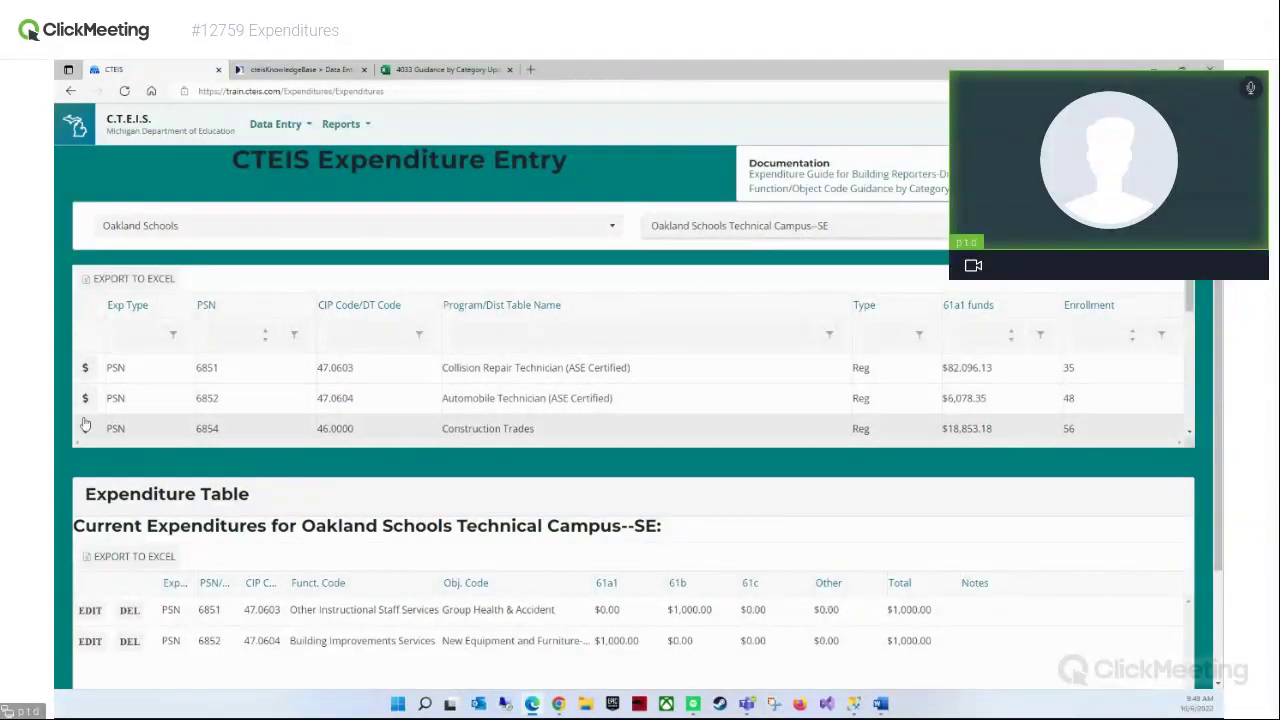
Step: Return to district Dickinson-Iron ISD and building Dickinson-Iron Tech Ed. Center
left_click(857, 228)
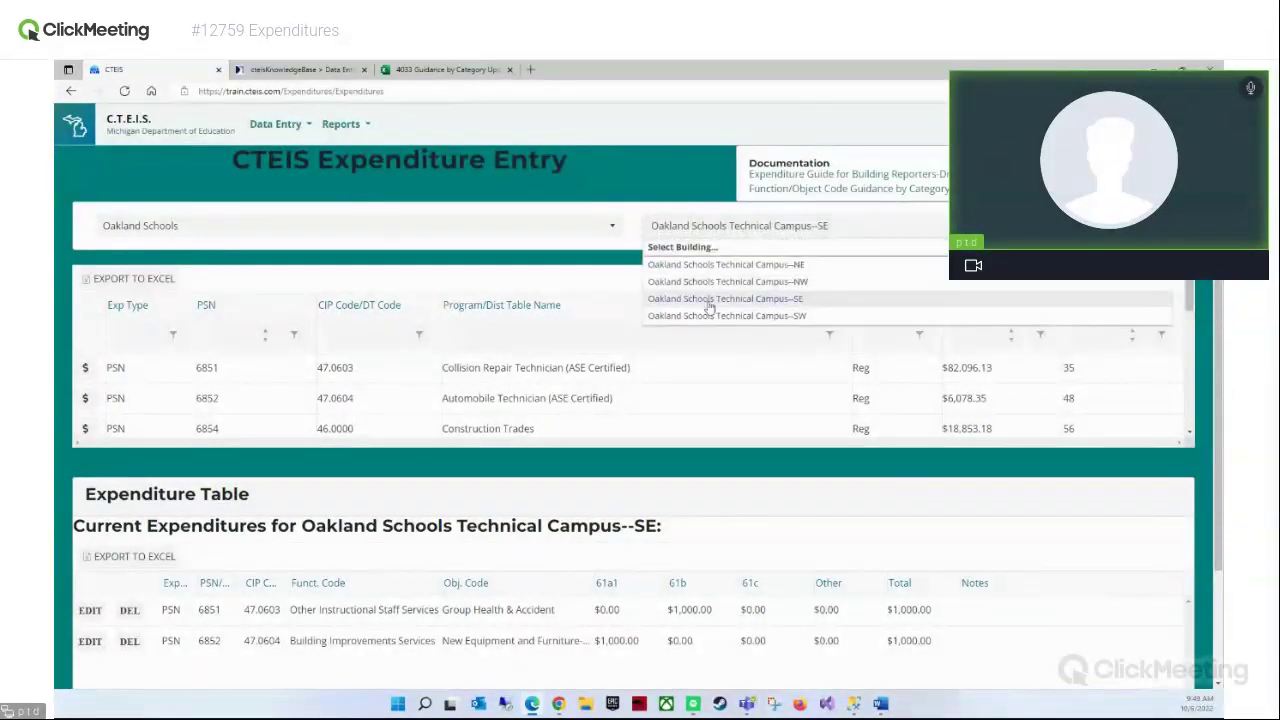
left_click(301, 235)
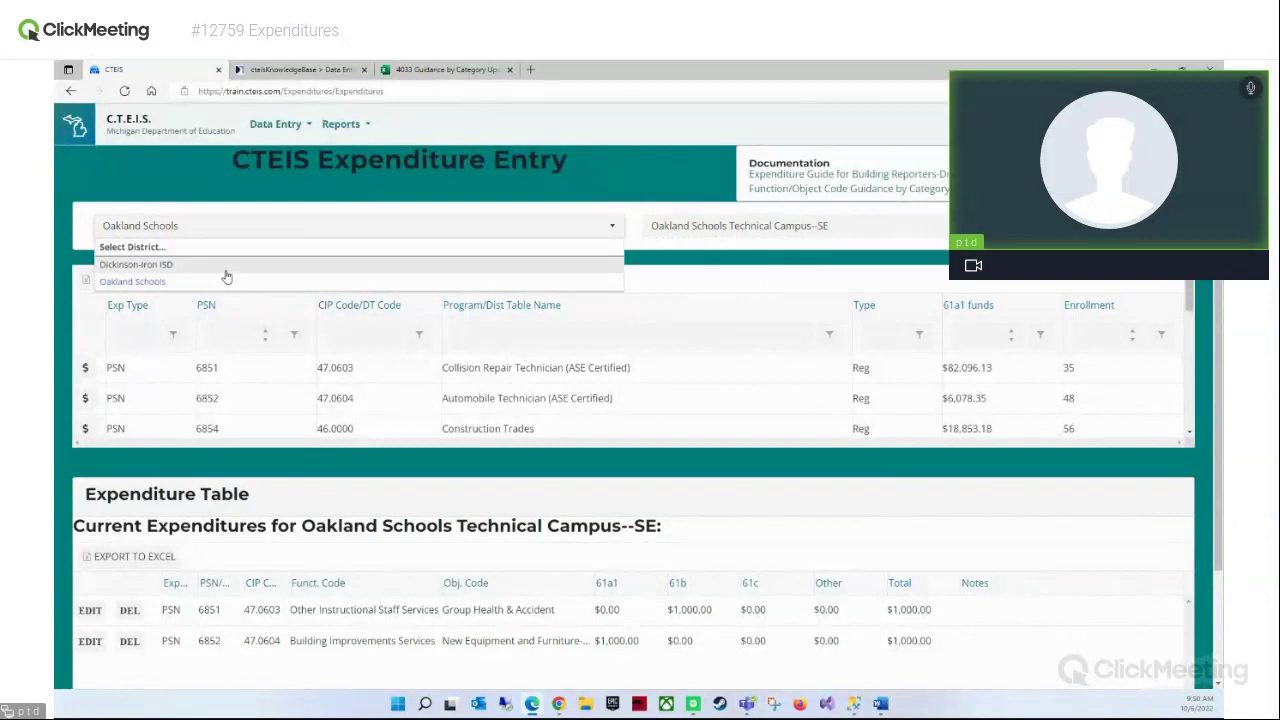
left_click(222, 266)
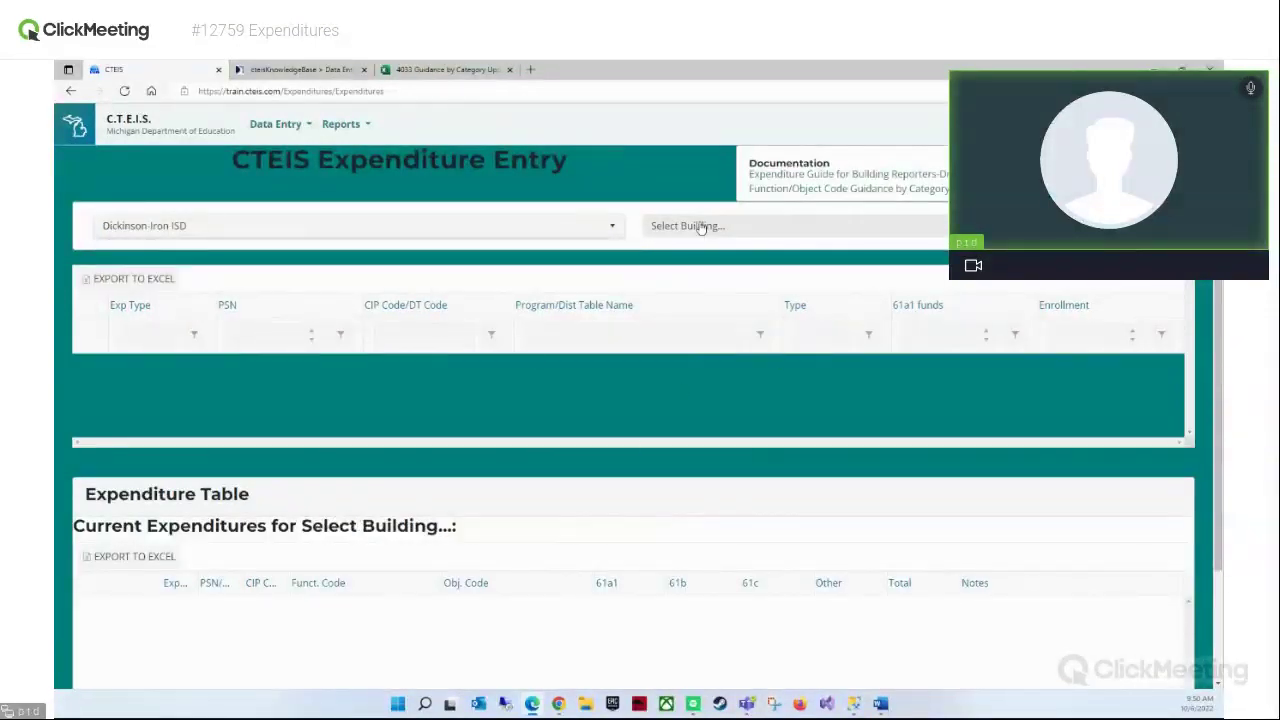
left_click(730, 228)
left_click(705, 270)
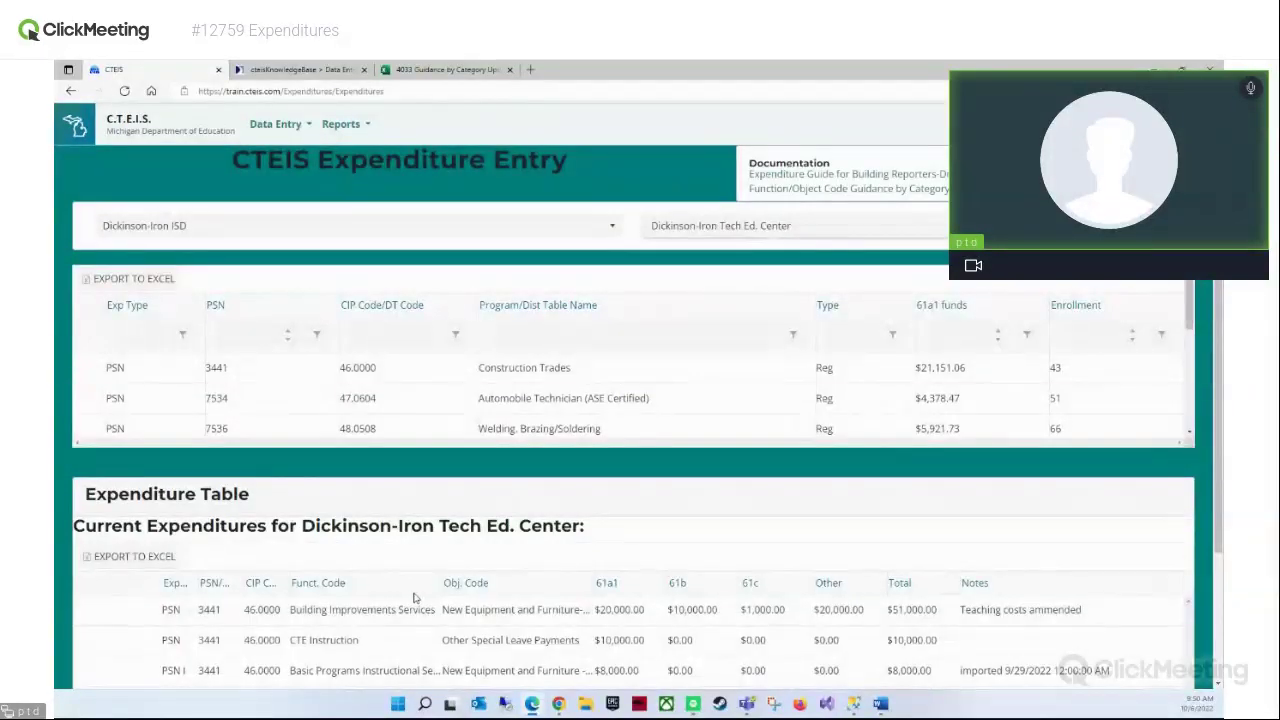
Step: Select district Oakland Schools and building Oakland Schools Technical Campus--NW
left_click(506, 232)
left_click(175, 283)
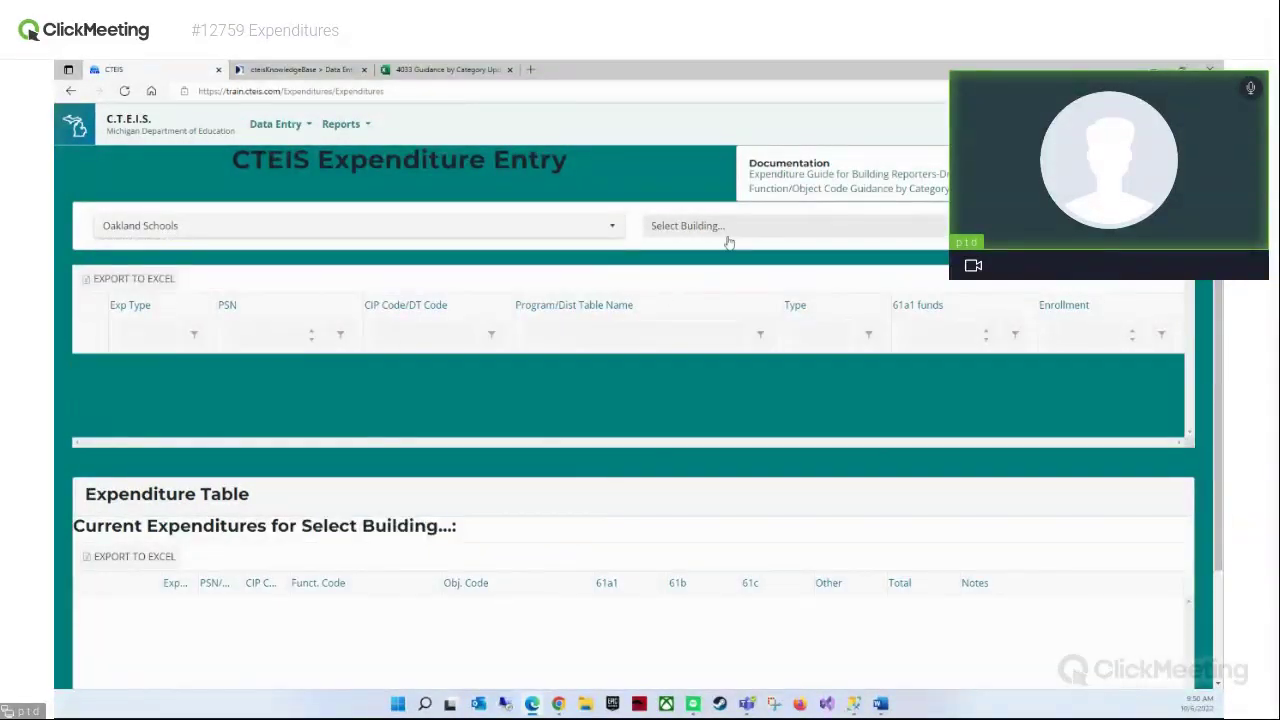
left_click(730, 231)
left_click(710, 282)
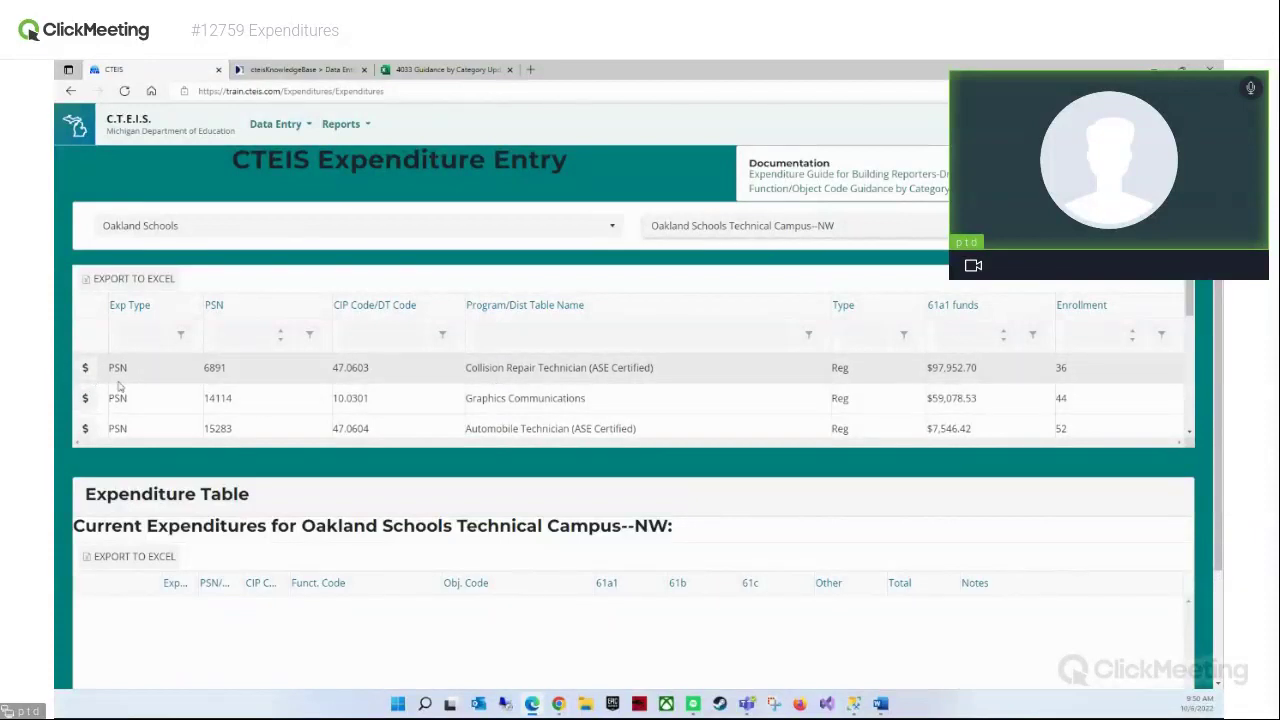
Step: Start an expenditure for PSN 6891 Collision Repair Technician with function code 127:CTE Instruction
left_click(85, 369)
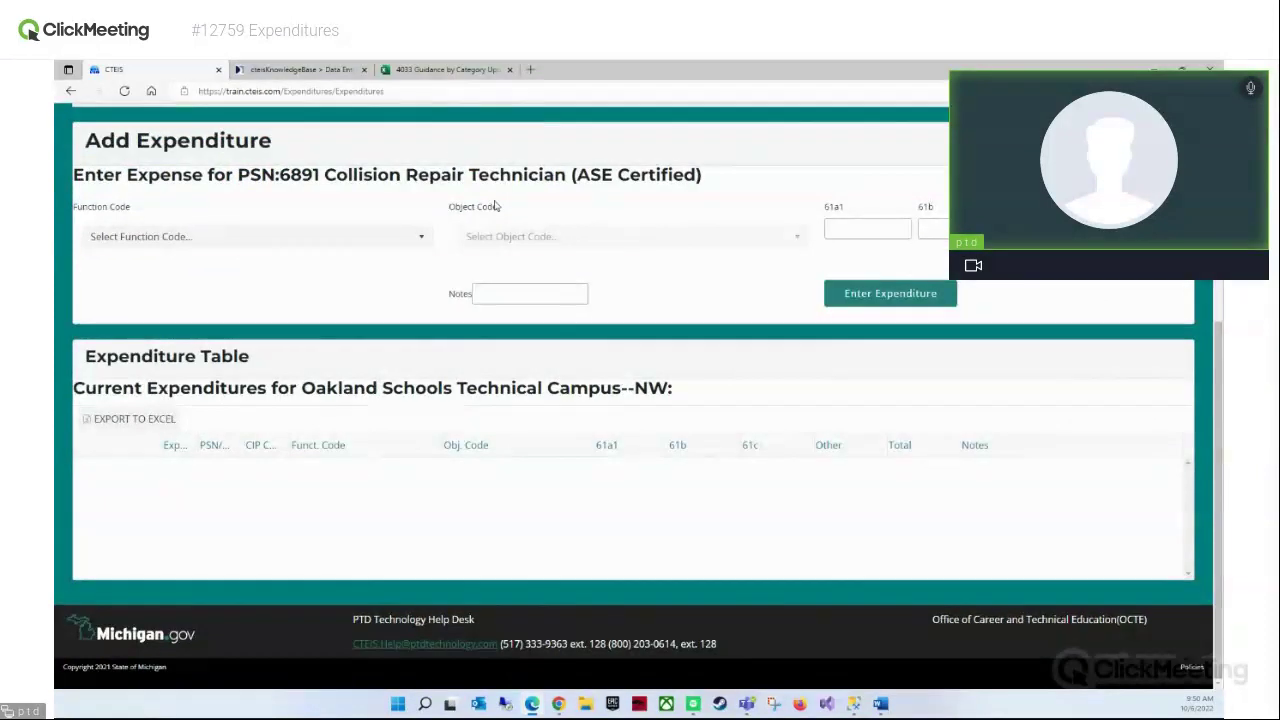
scroll(689, 263, "up", 3)
scroll(687, 268, "down", 2)
scroll(687, 268, "down", 2)
left_click(421, 237)
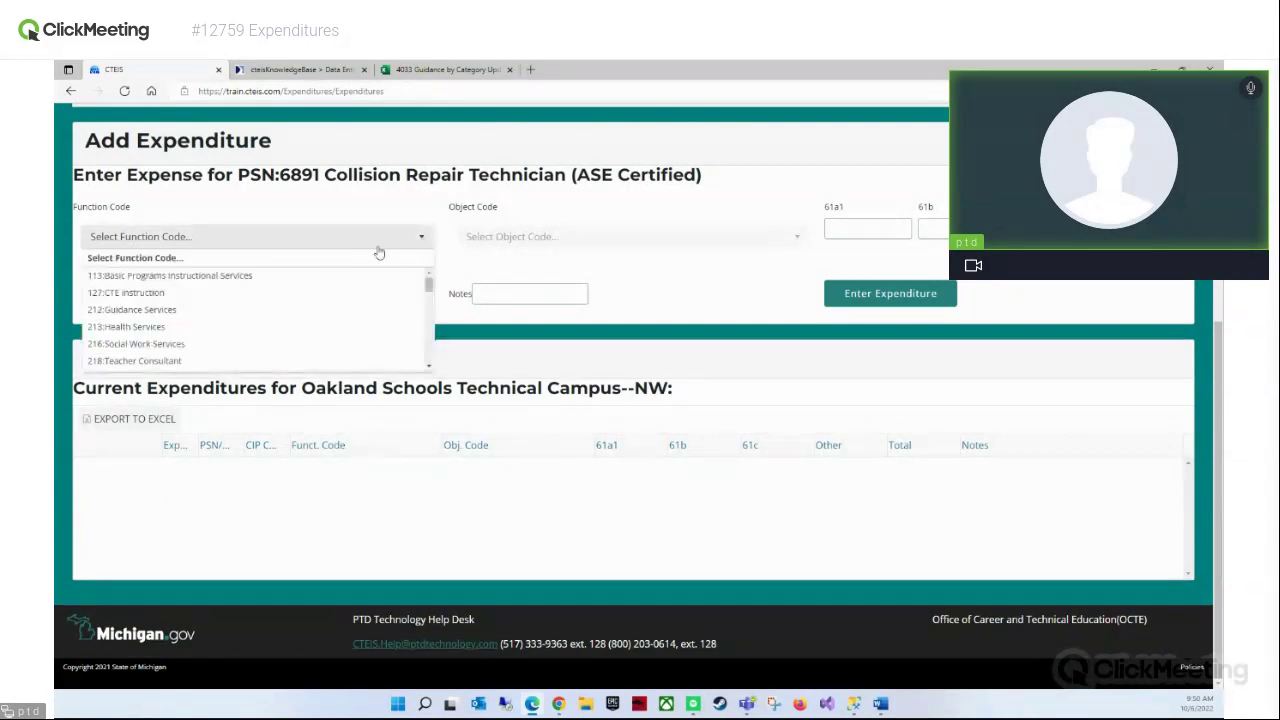
left_click(269, 293)
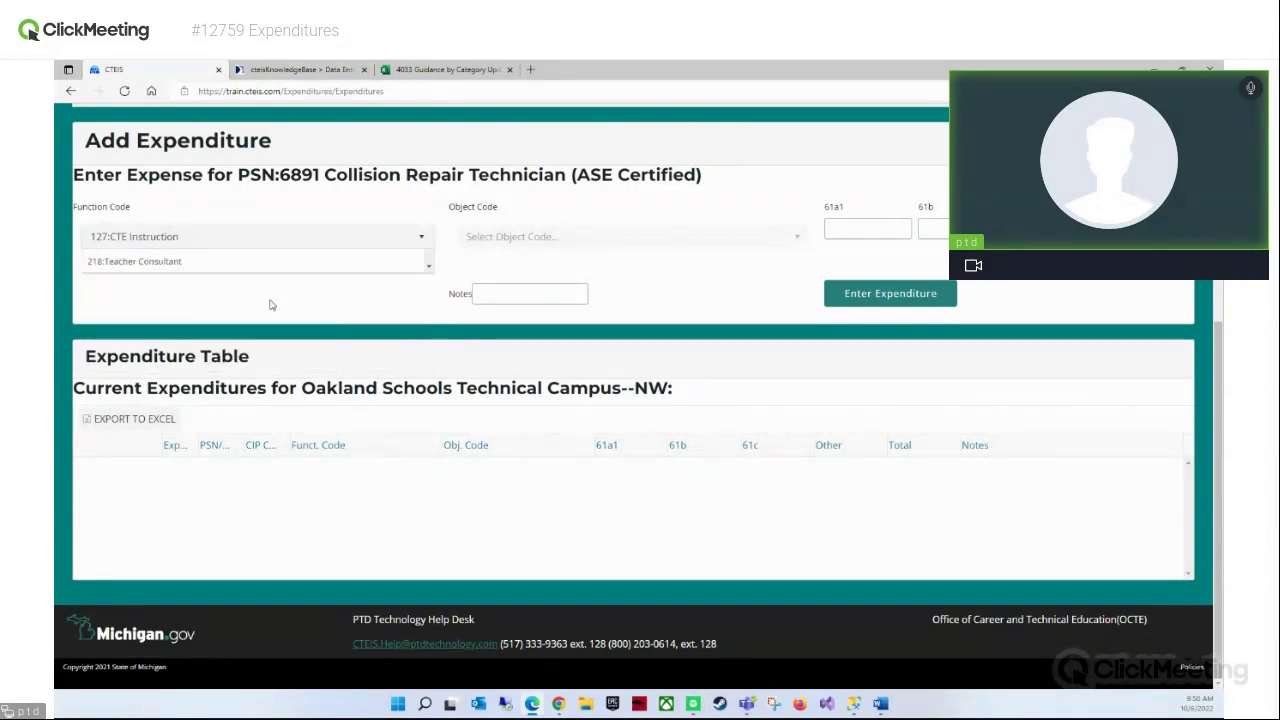
Step: Browse through the available codes in the Object Code list
left_click(797, 242)
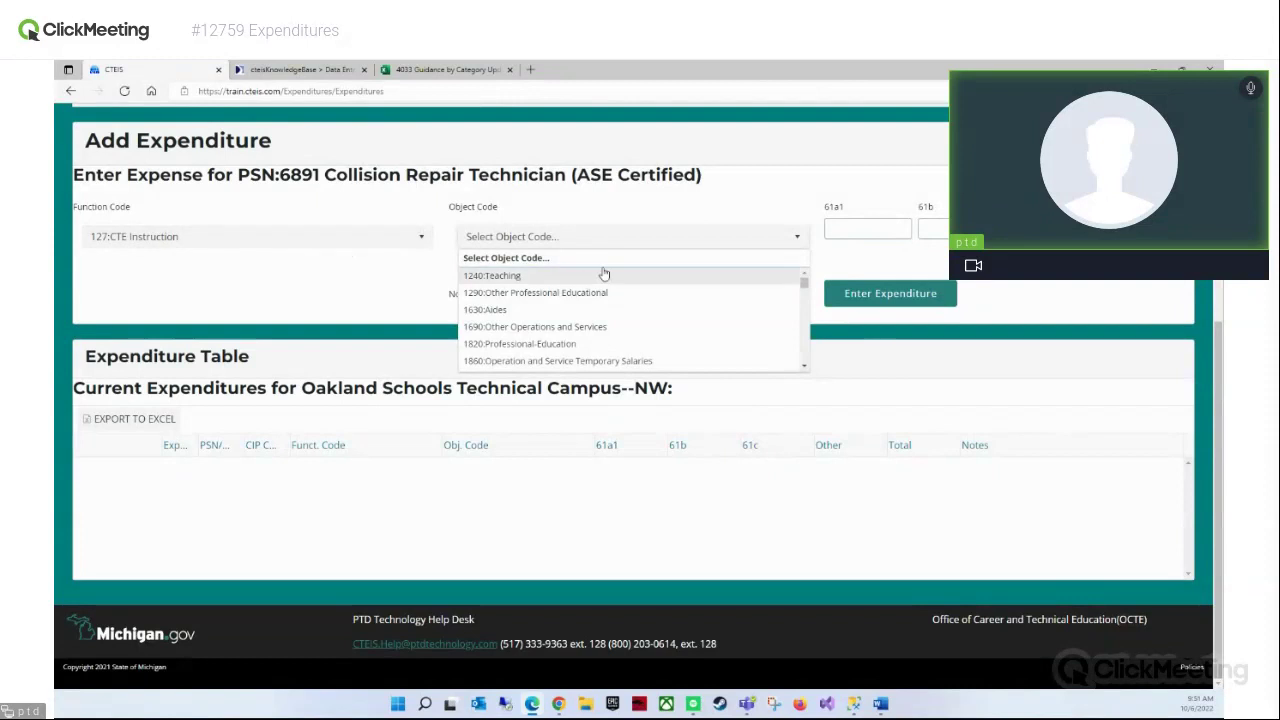
scroll(640, 324, "down", 3)
scroll(666, 323, "down", 5)
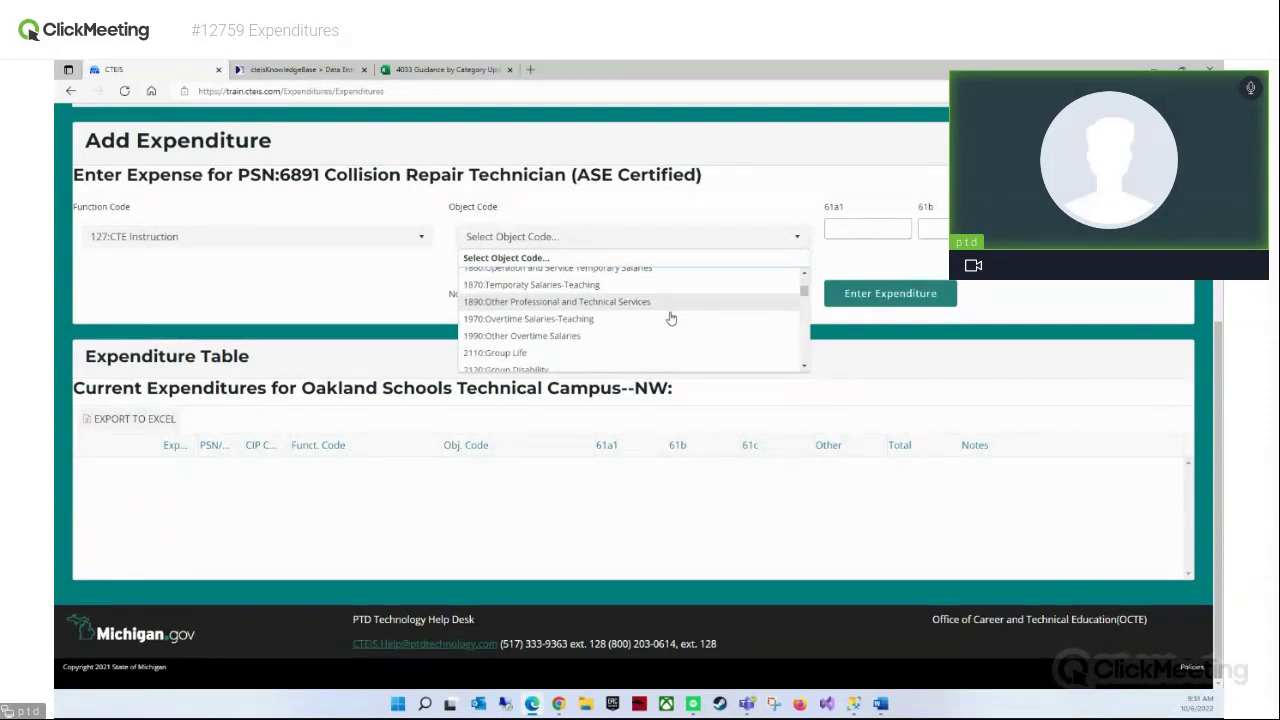
scroll(688, 308, "down", 8)
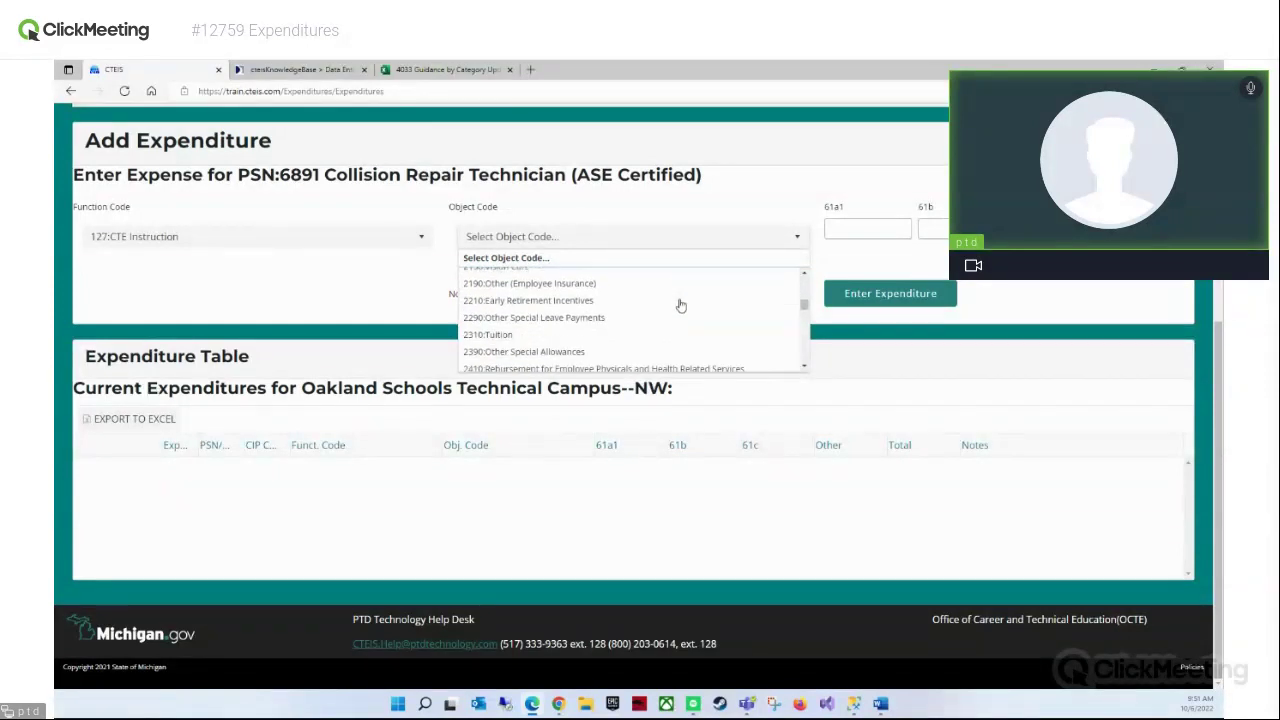
scroll(670, 329, "down", 3)
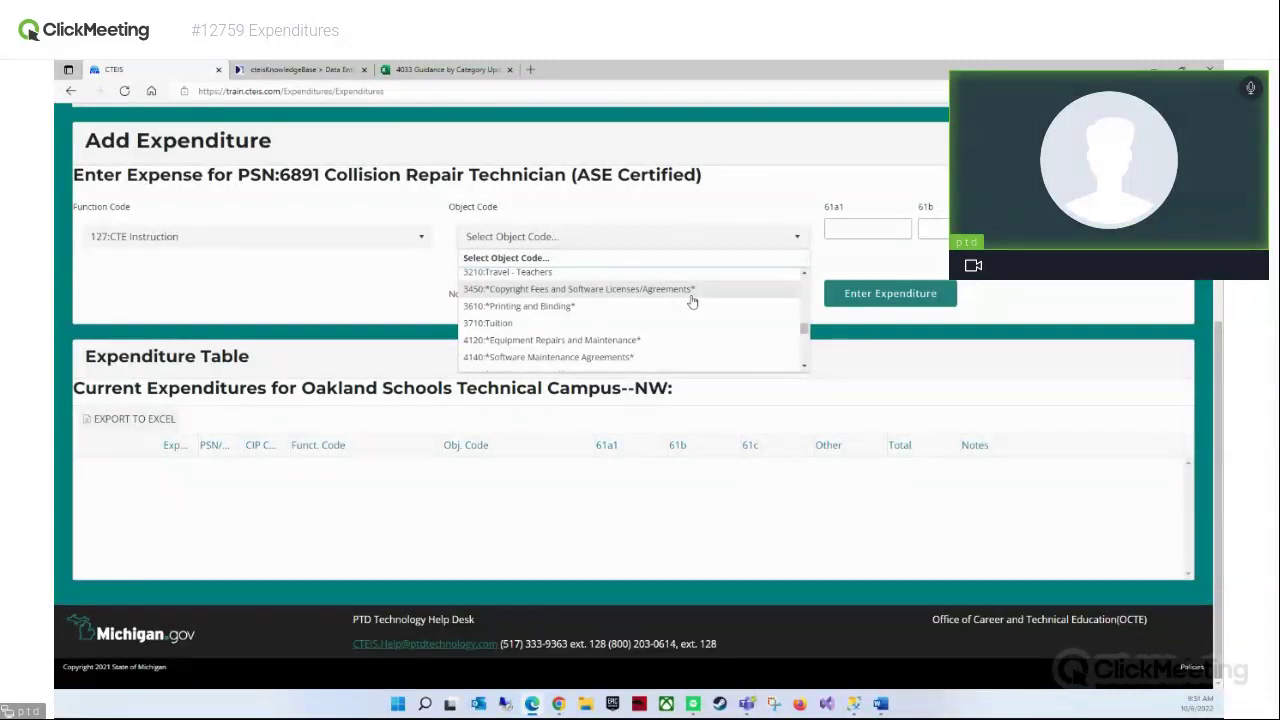
scroll(639, 338, "up", 1)
scroll(640, 315, "down", 1)
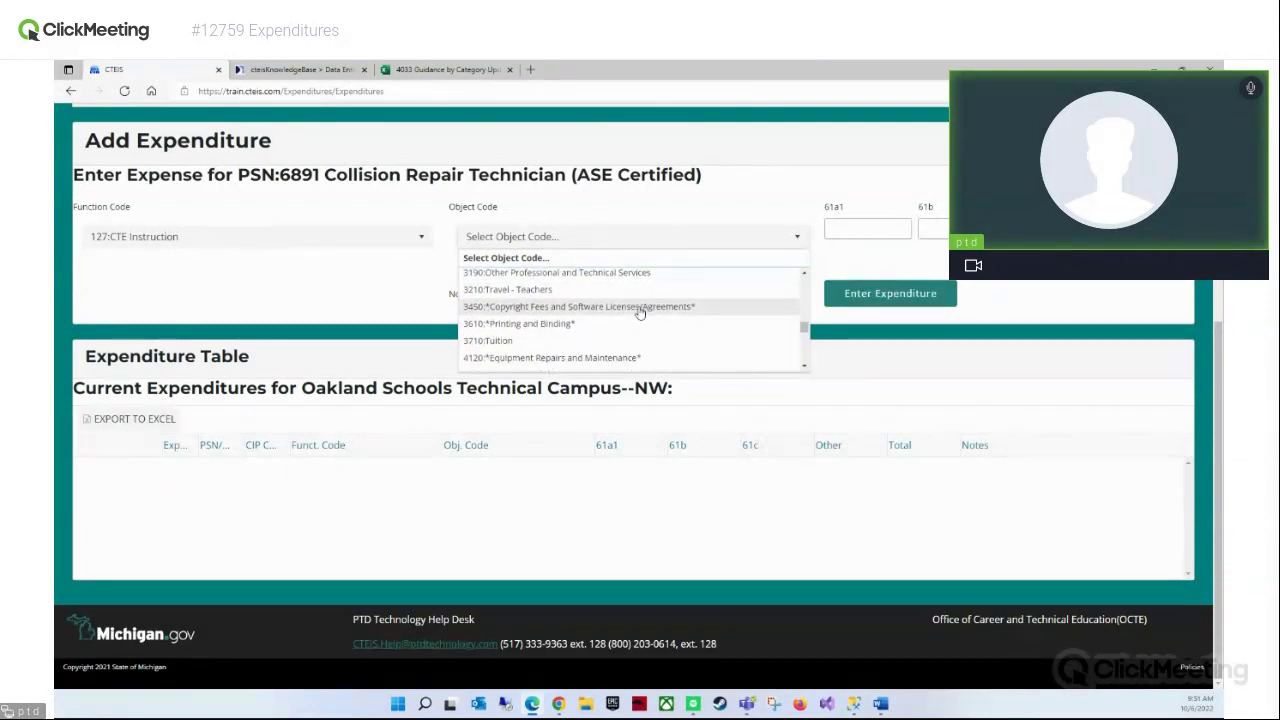
scroll(635, 310, "down", 1)
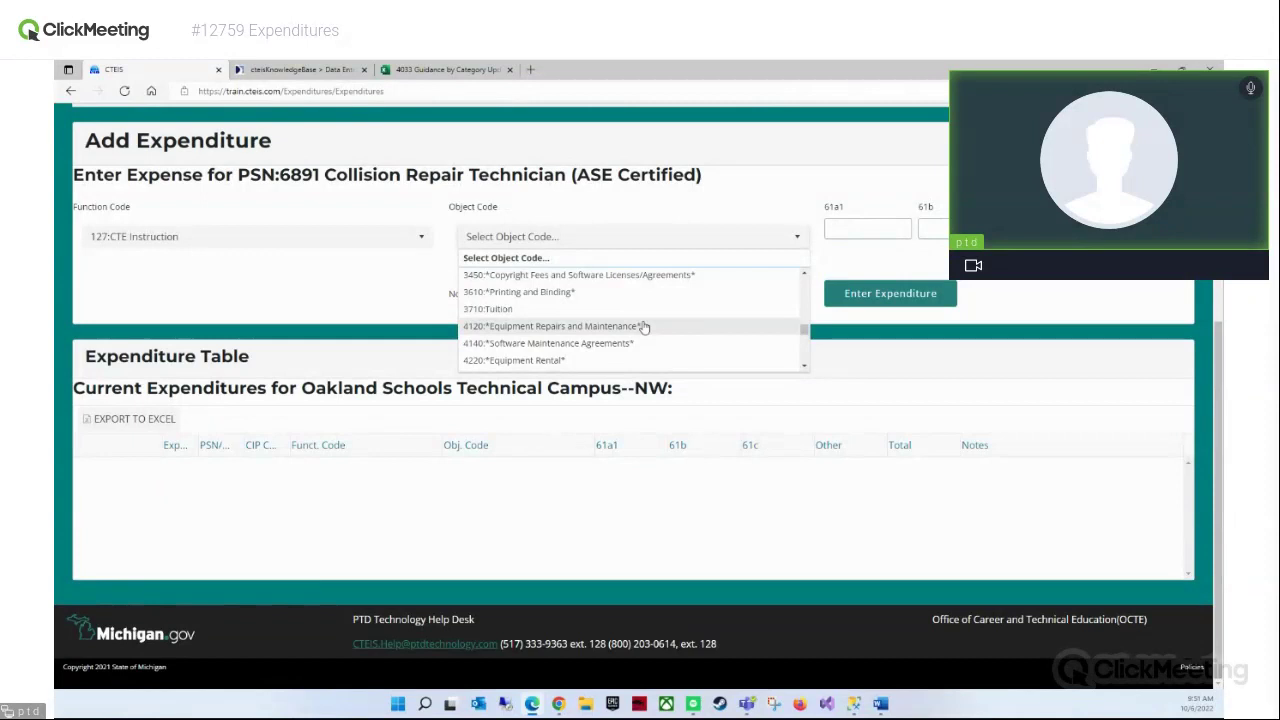
scroll(645, 327, "up", 4)
scroll(645, 325, "up", 3)
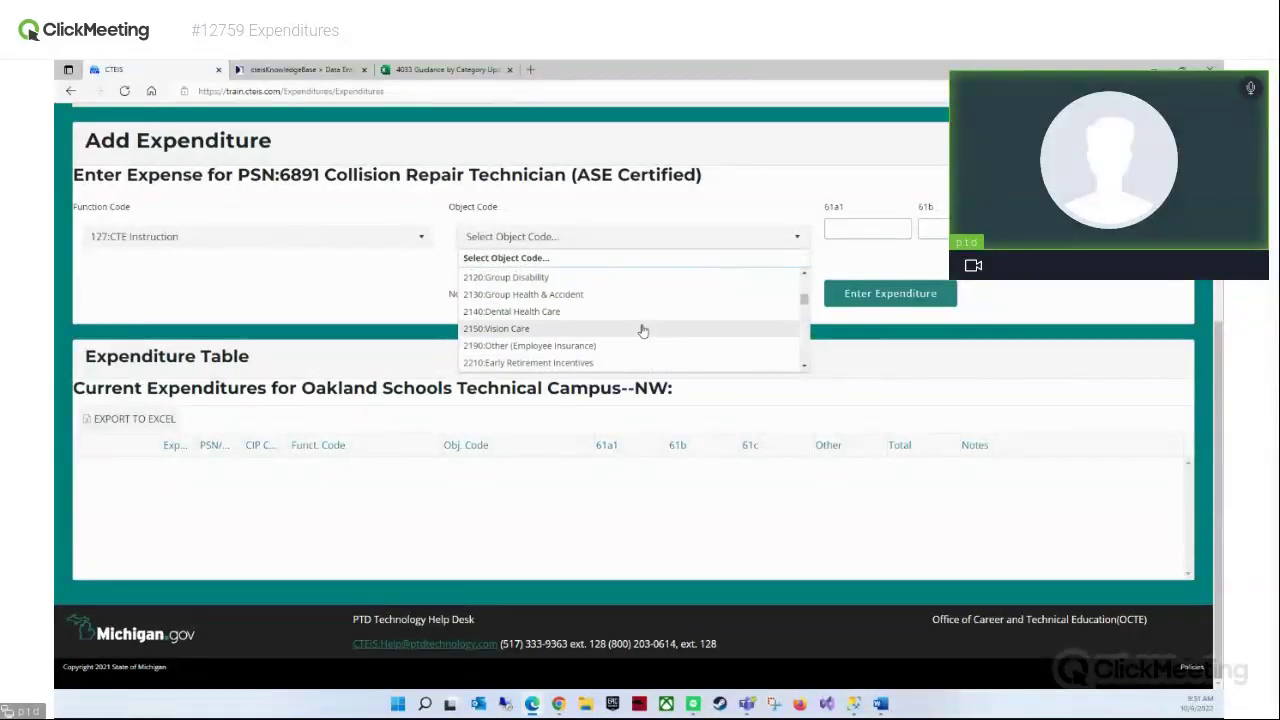
scroll(643, 318, "up", 2)
scroll(655, 349, "up", 1)
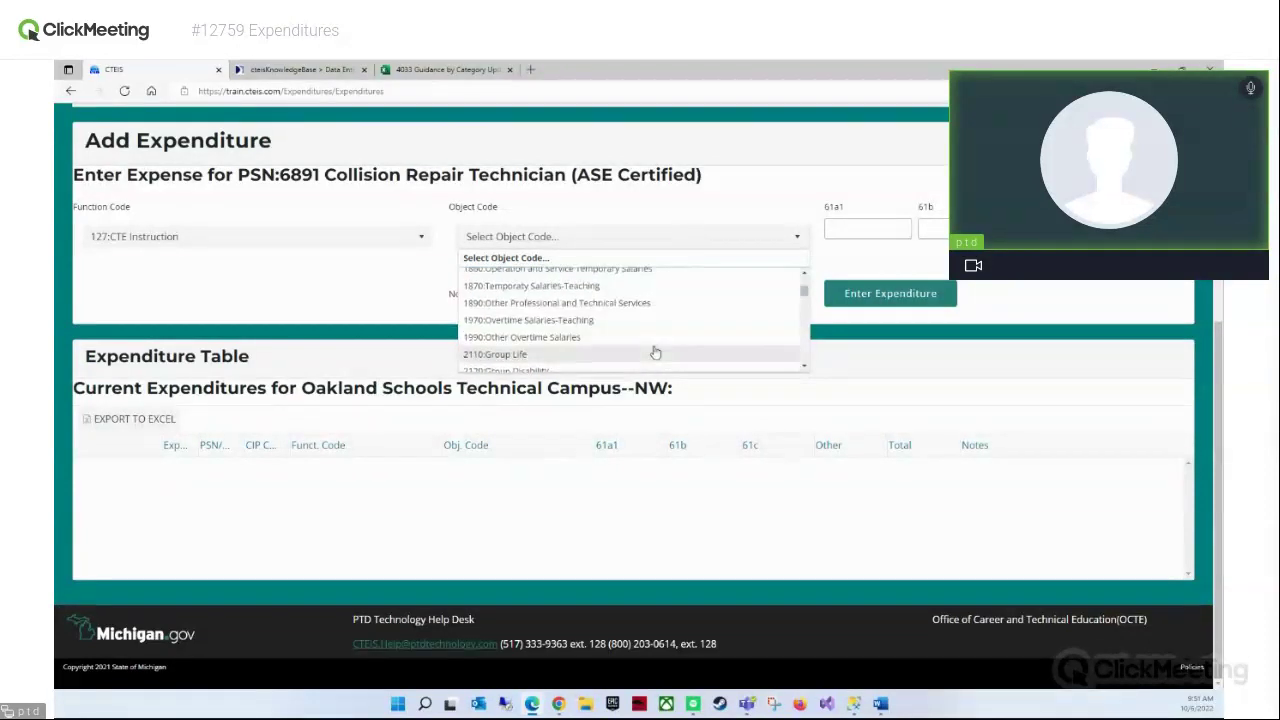
scroll(593, 306, "up", 1)
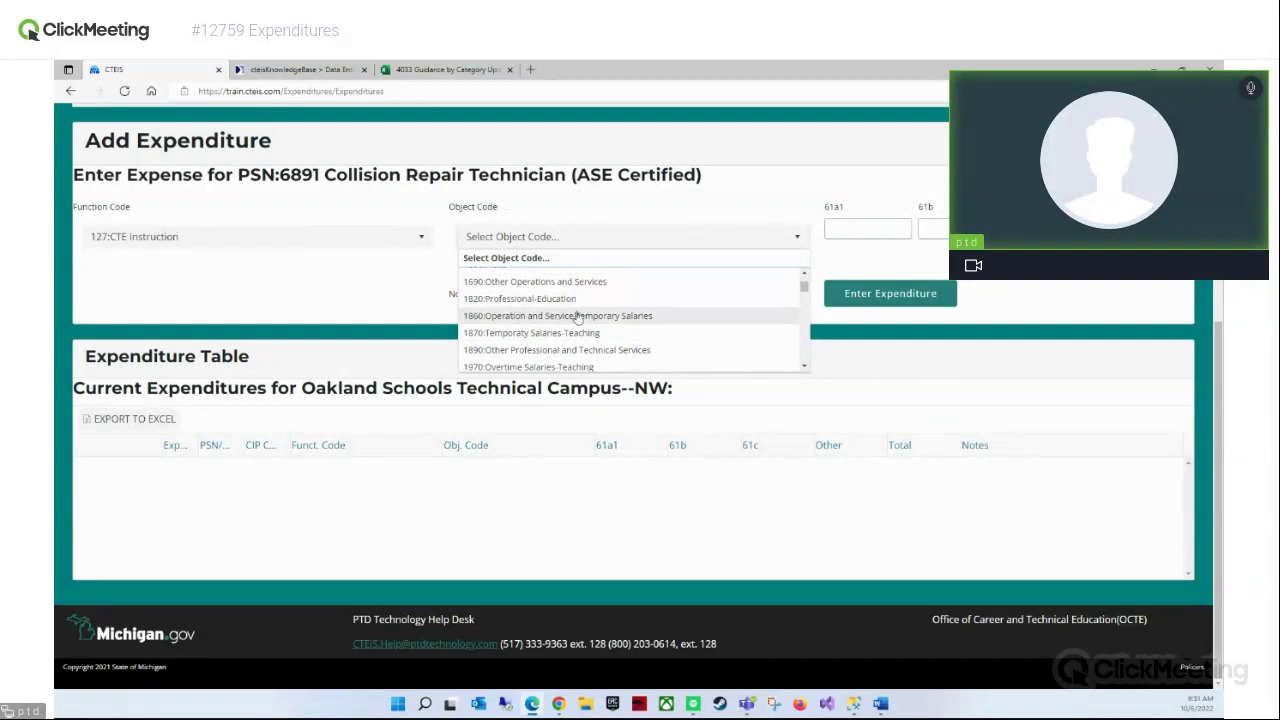
Step: Choose object code 1820:Professional-Education and enter 1000 in both 61a1 and 61b
left_click(556, 299)
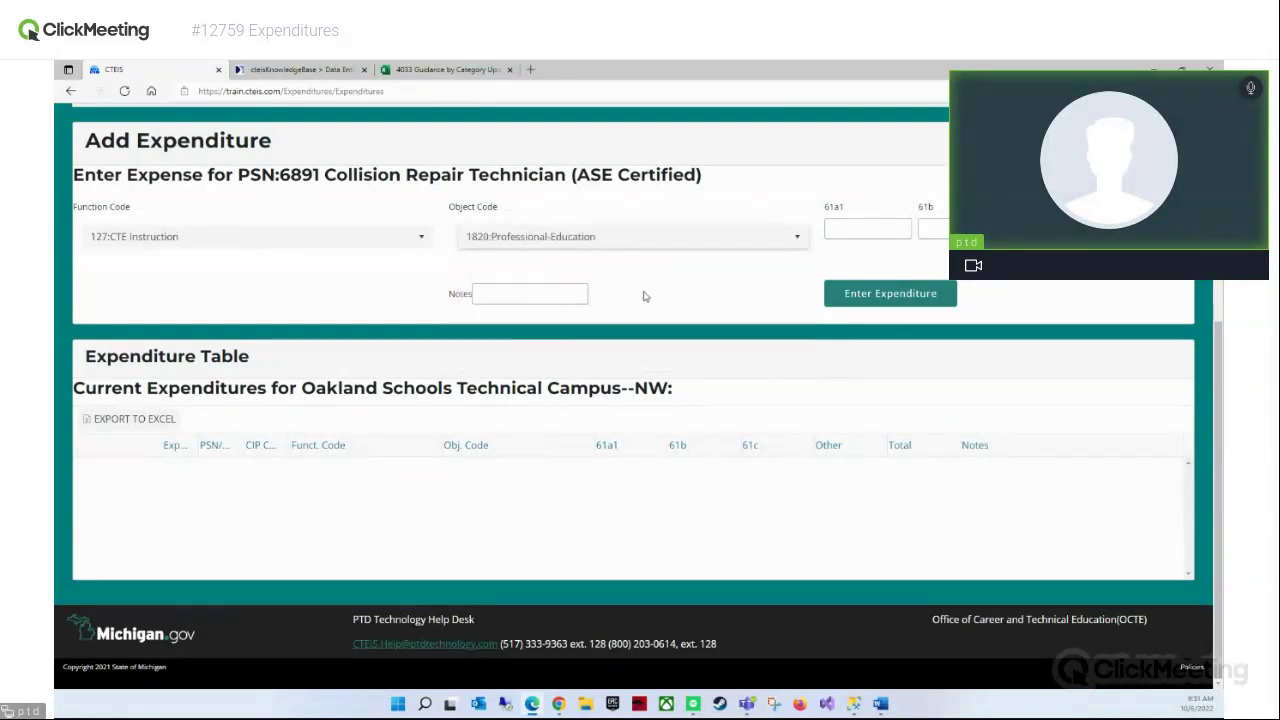
left_click(850, 232)
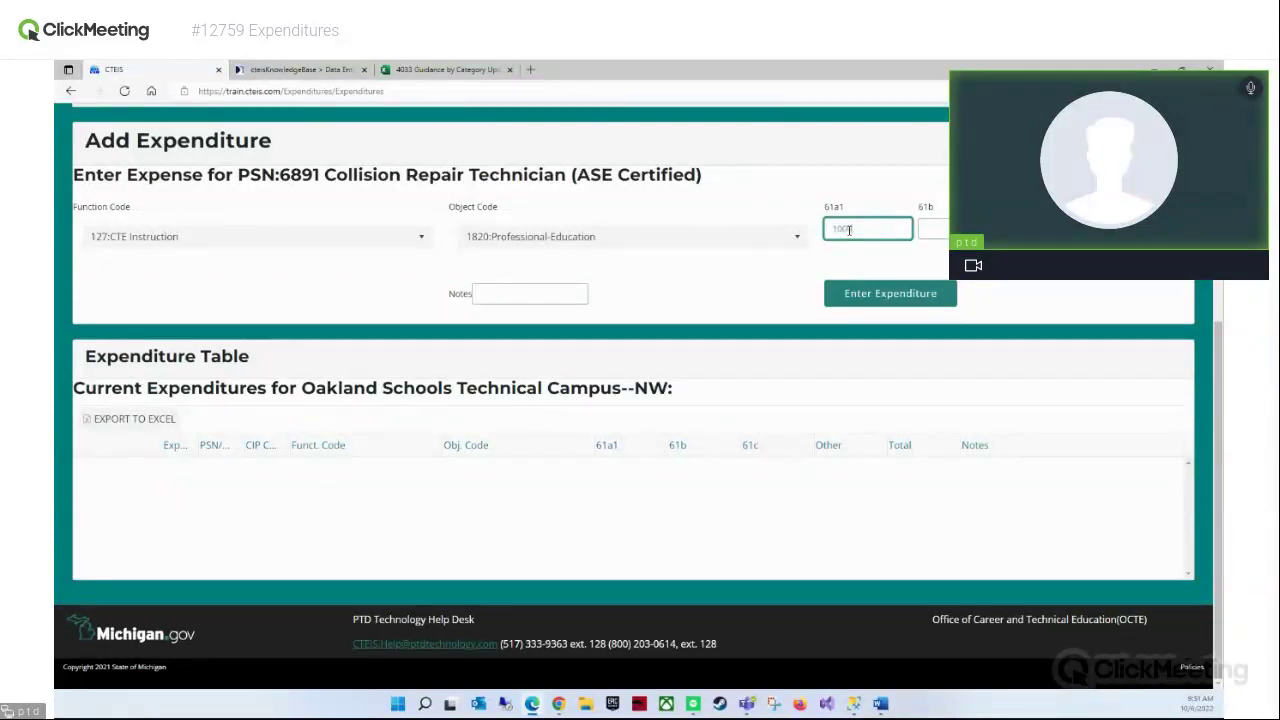
left_click(922, 229)
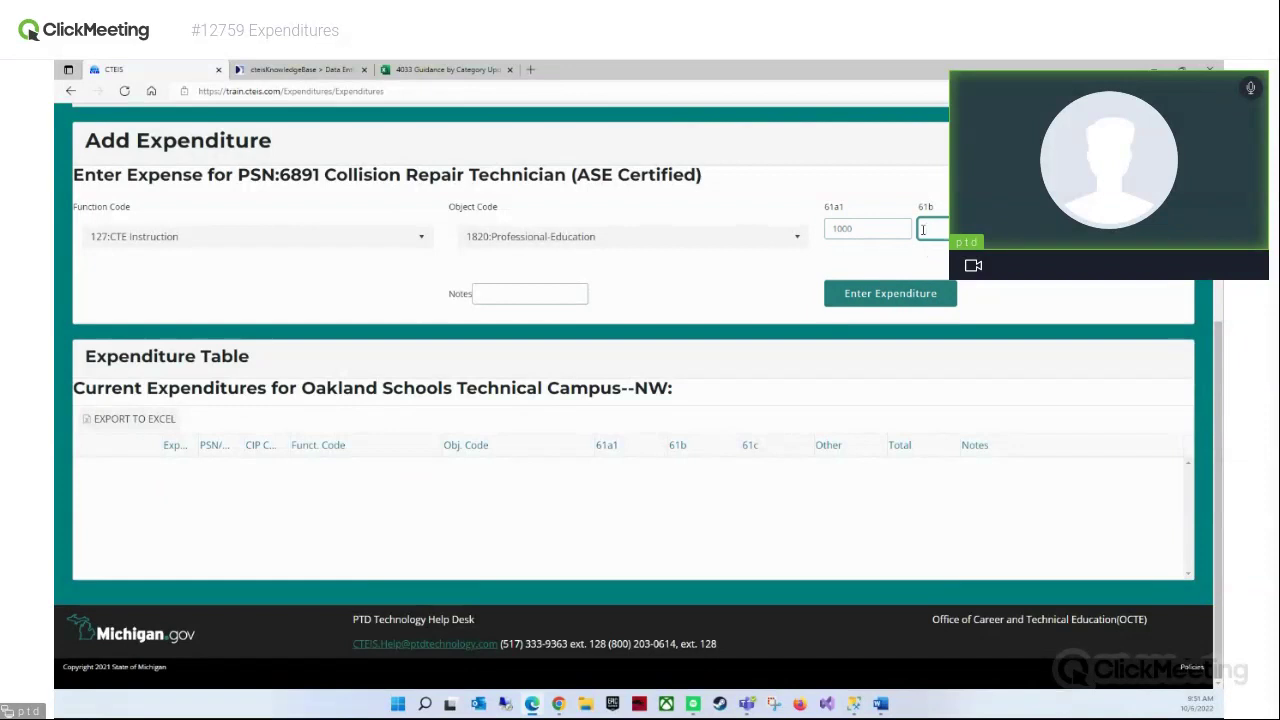
type("1000")
key("Tab")
Step: Add the note 'this is a note' and submit the expenditure
left_click(538, 297)
type("this is a note")
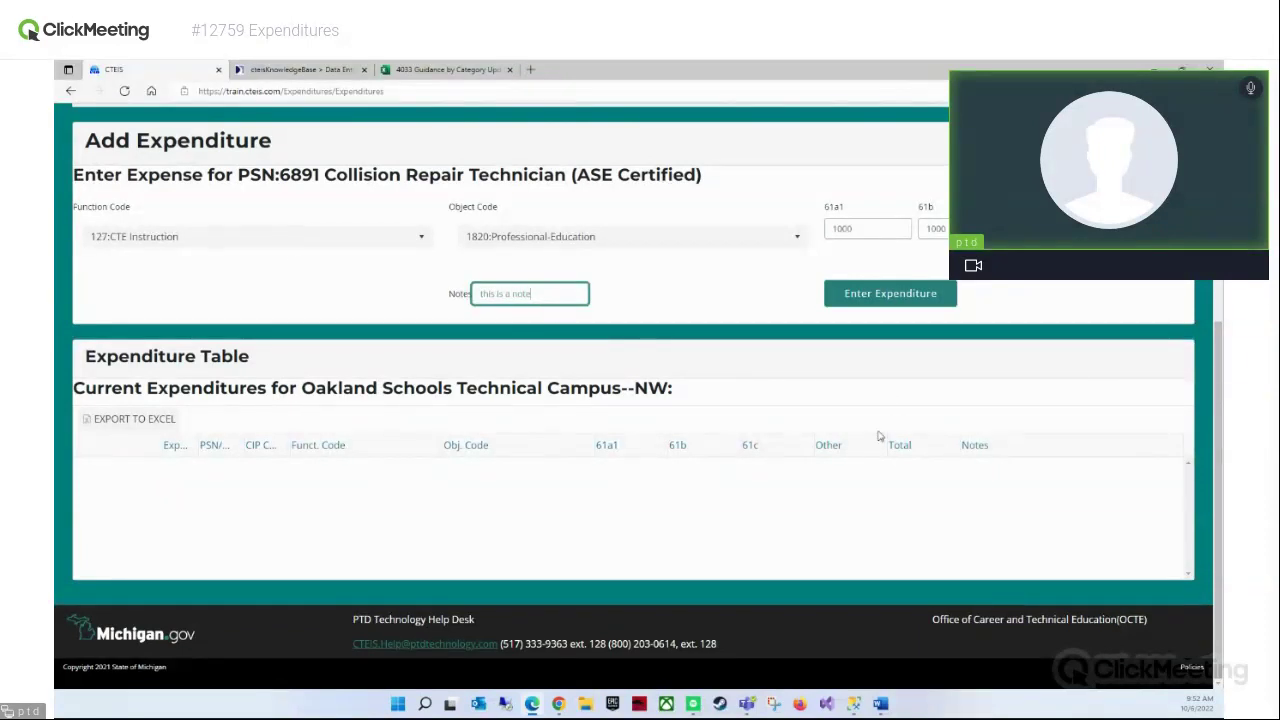
left_click(884, 297)
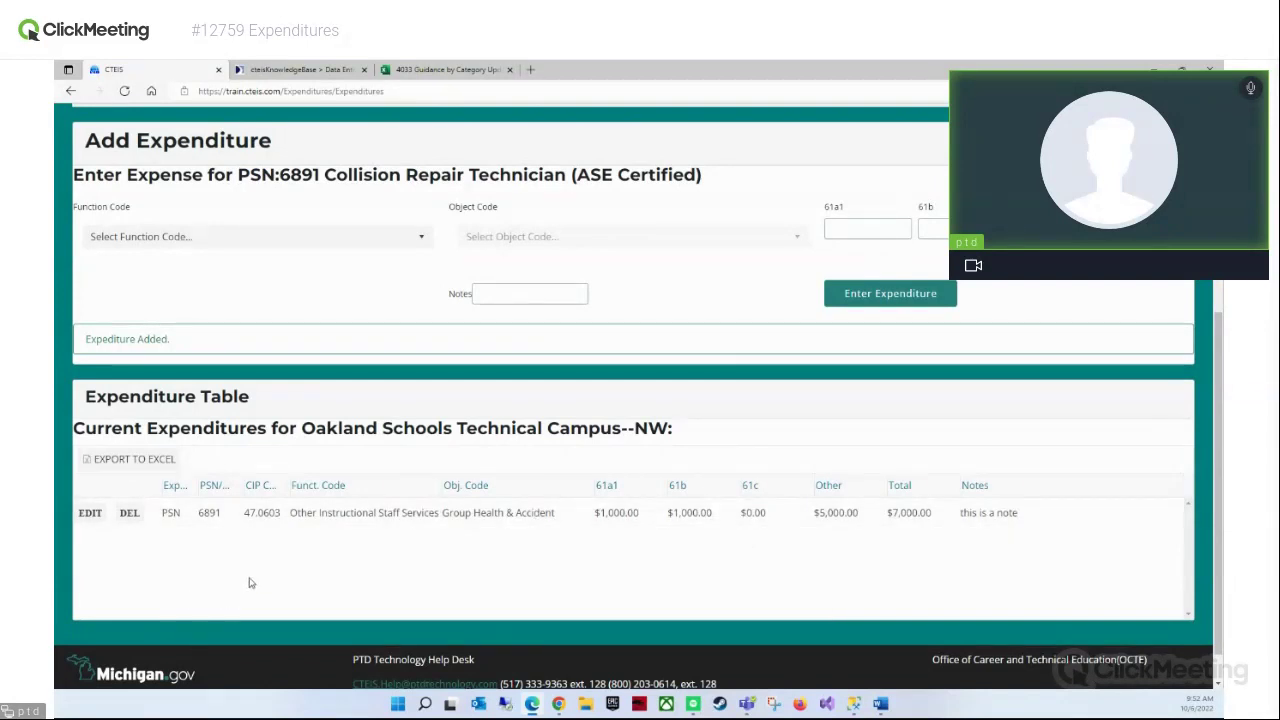
Step: Edit the PSN 6891 expenditure to object code 2120:Group Disability, appending ' updated' to its note
left_click(91, 513)
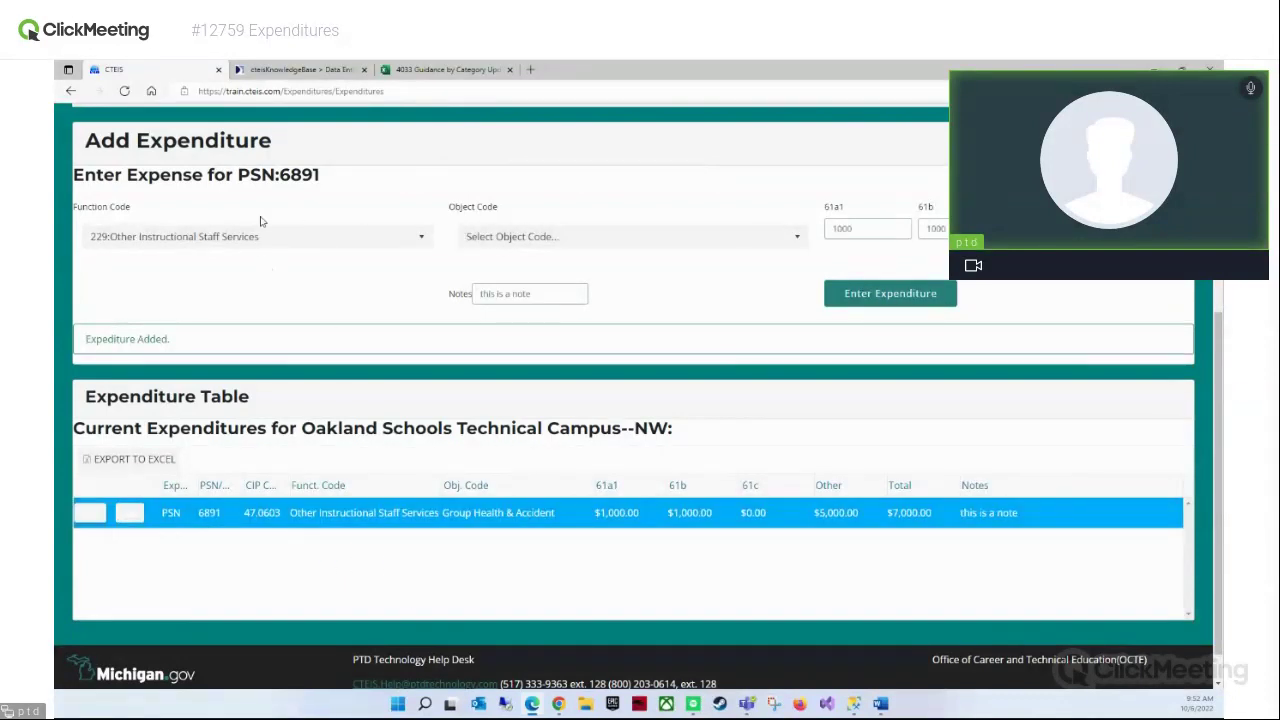
left_click(699, 242)
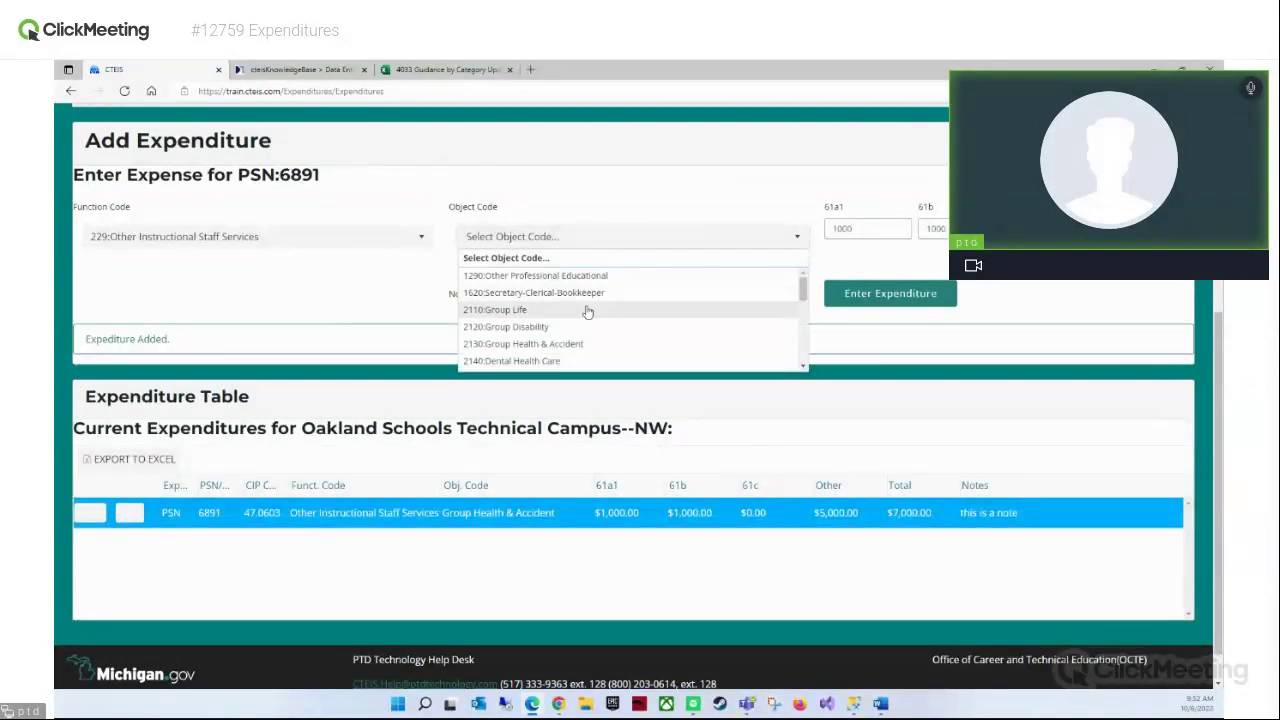
left_click(589, 328)
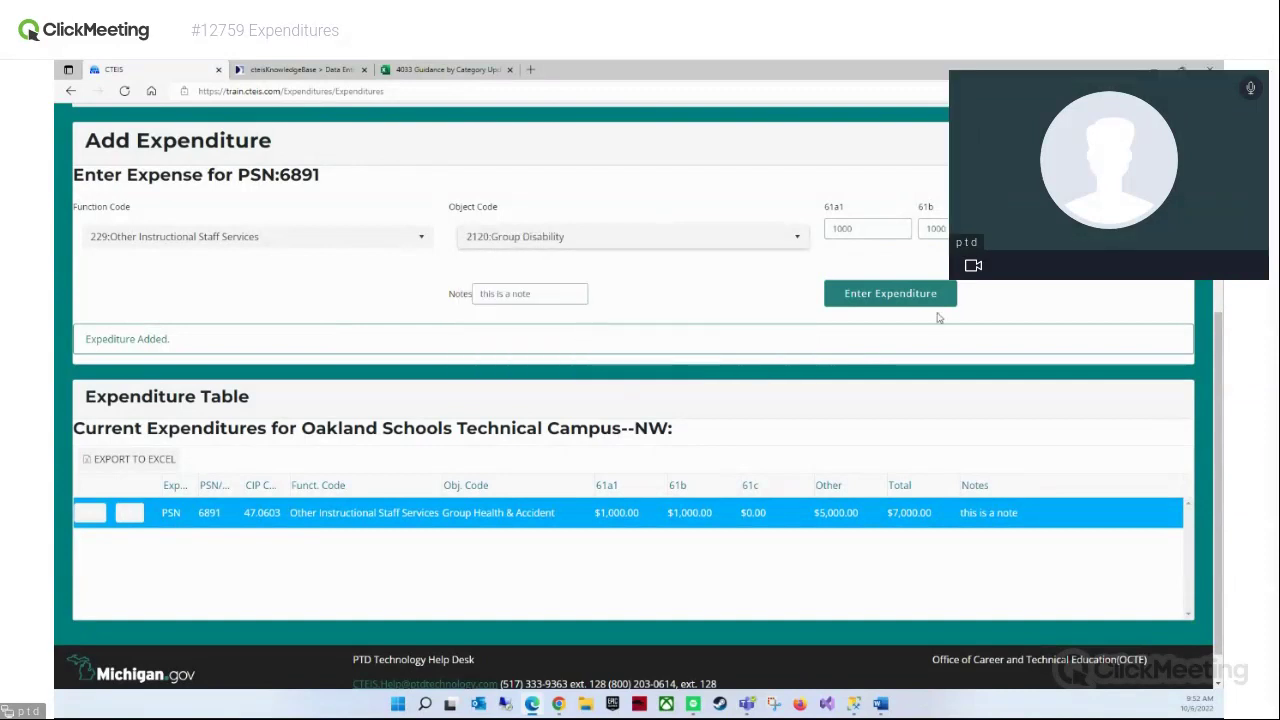
left_click(541, 291)
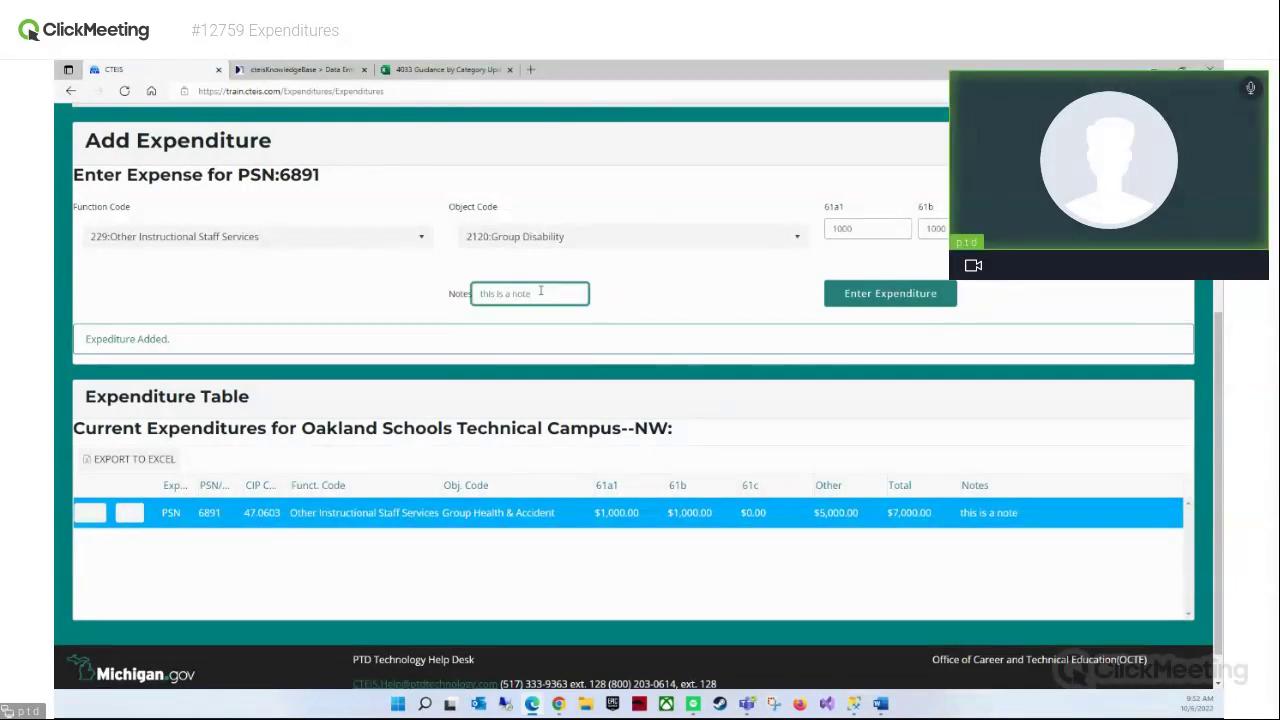
type("updated")
left_click(890, 293)
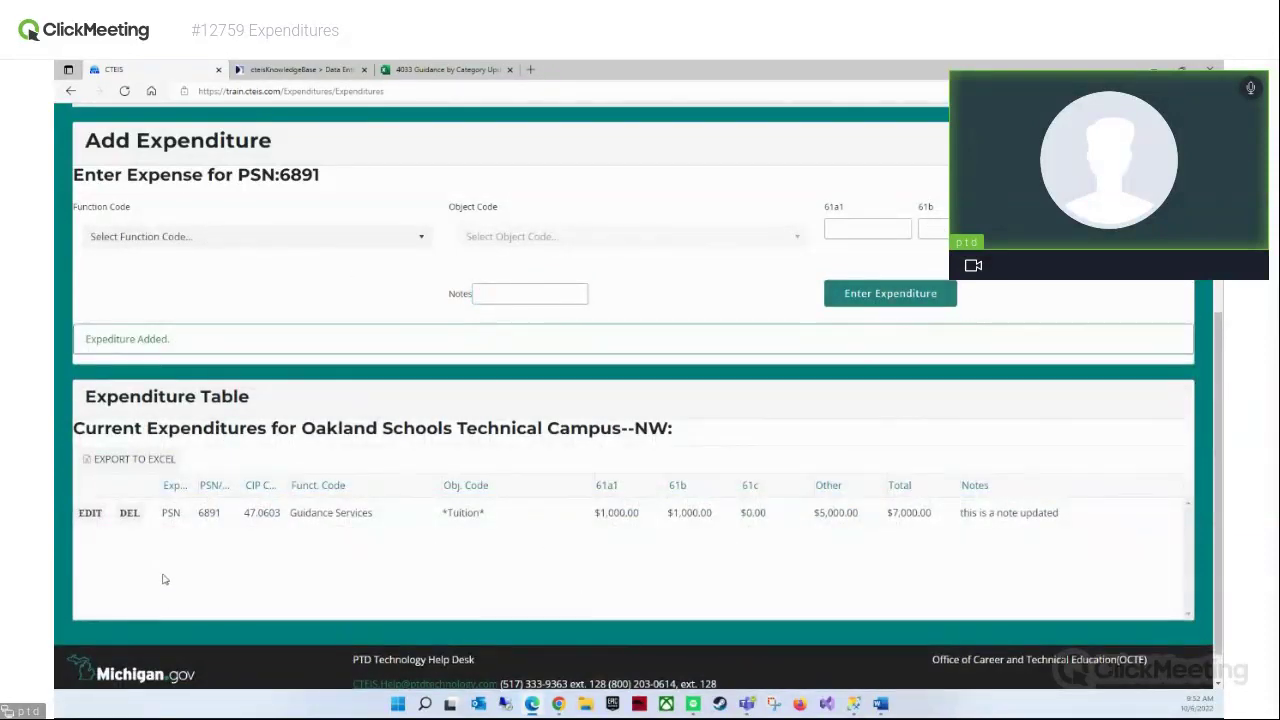
scroll(440, 405, "up", 3)
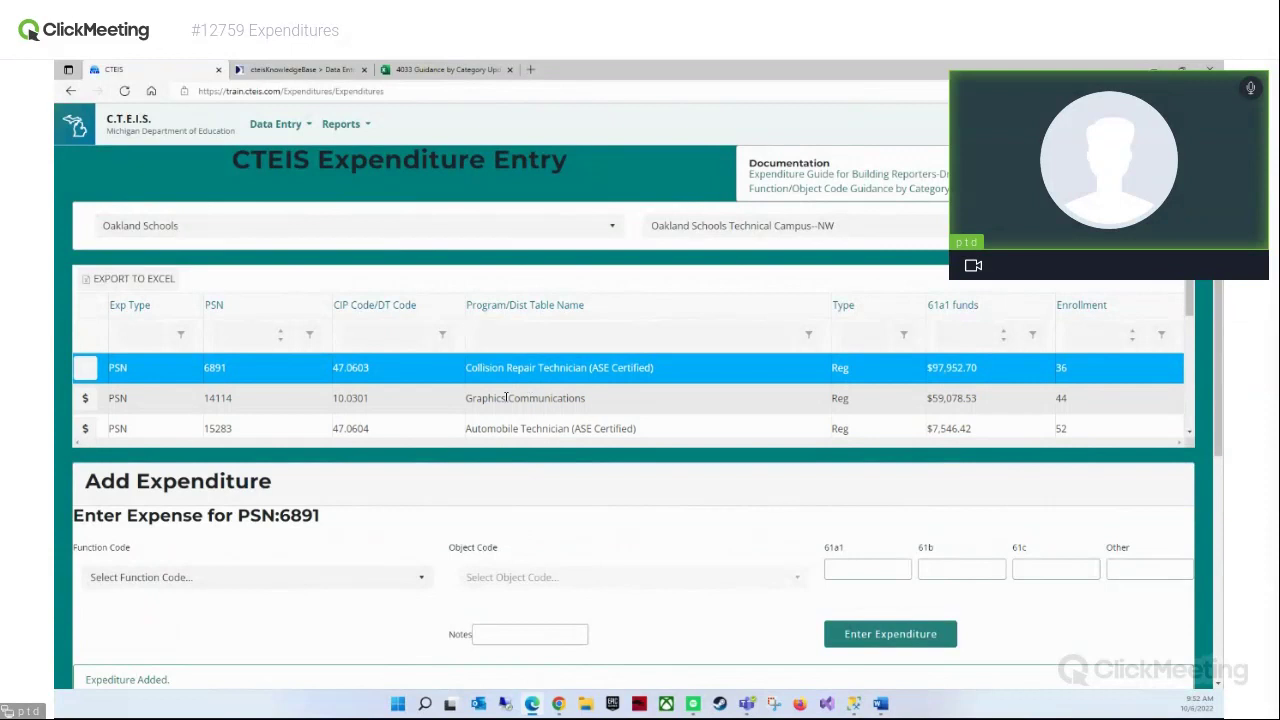
scroll(440, 570, "down", 3)
scroll(409, 466, "up", 2)
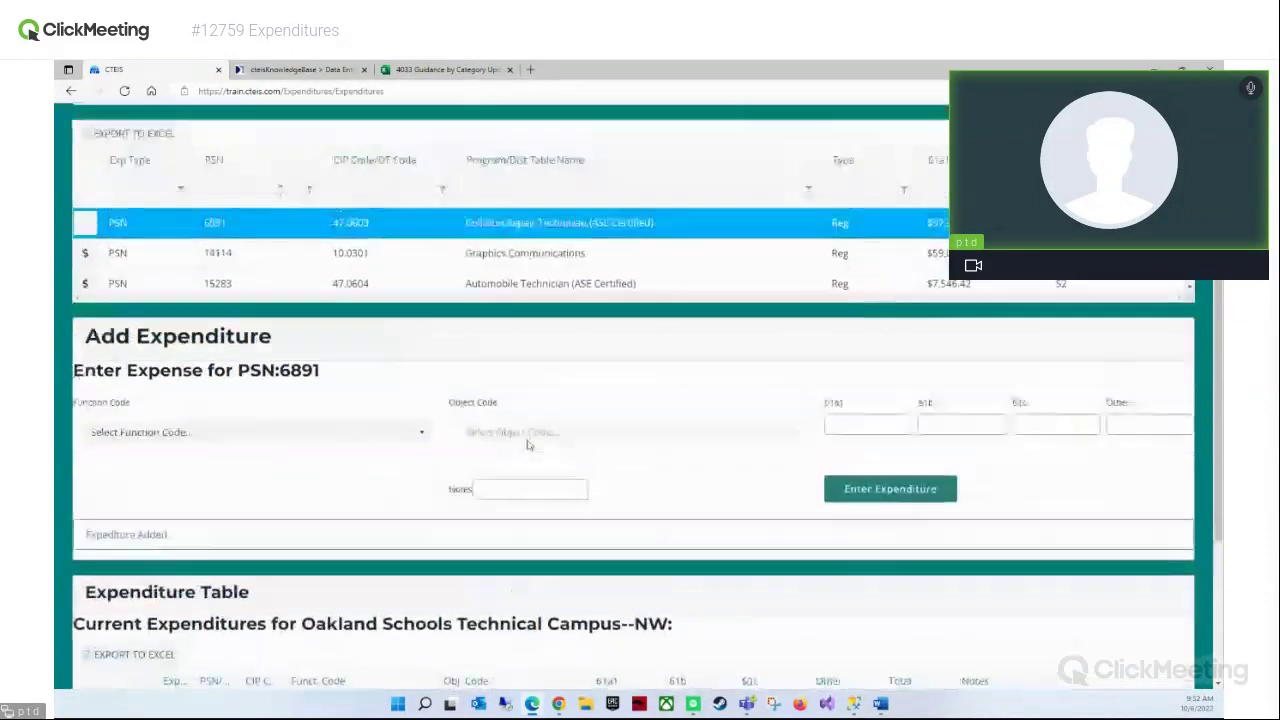
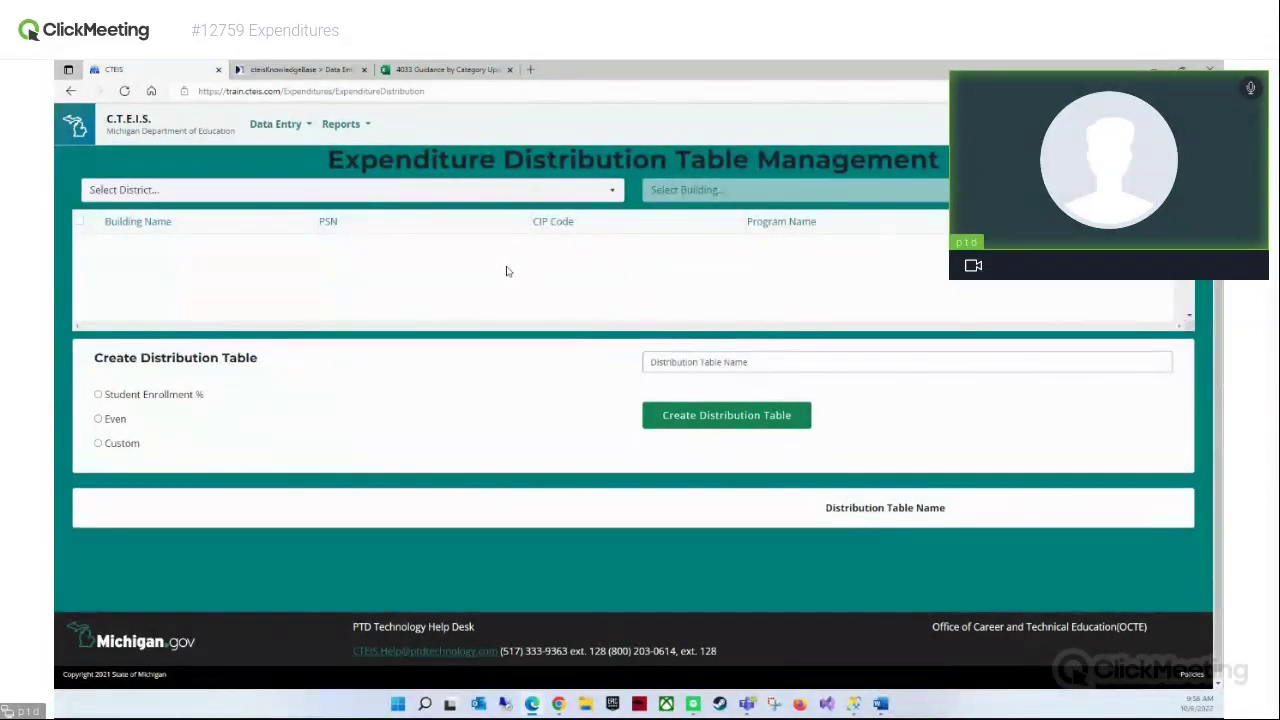
Step: Select Oakland Schools as the district and Technical Campus--NE as the building
left_click(618, 194)
left_click(305, 256)
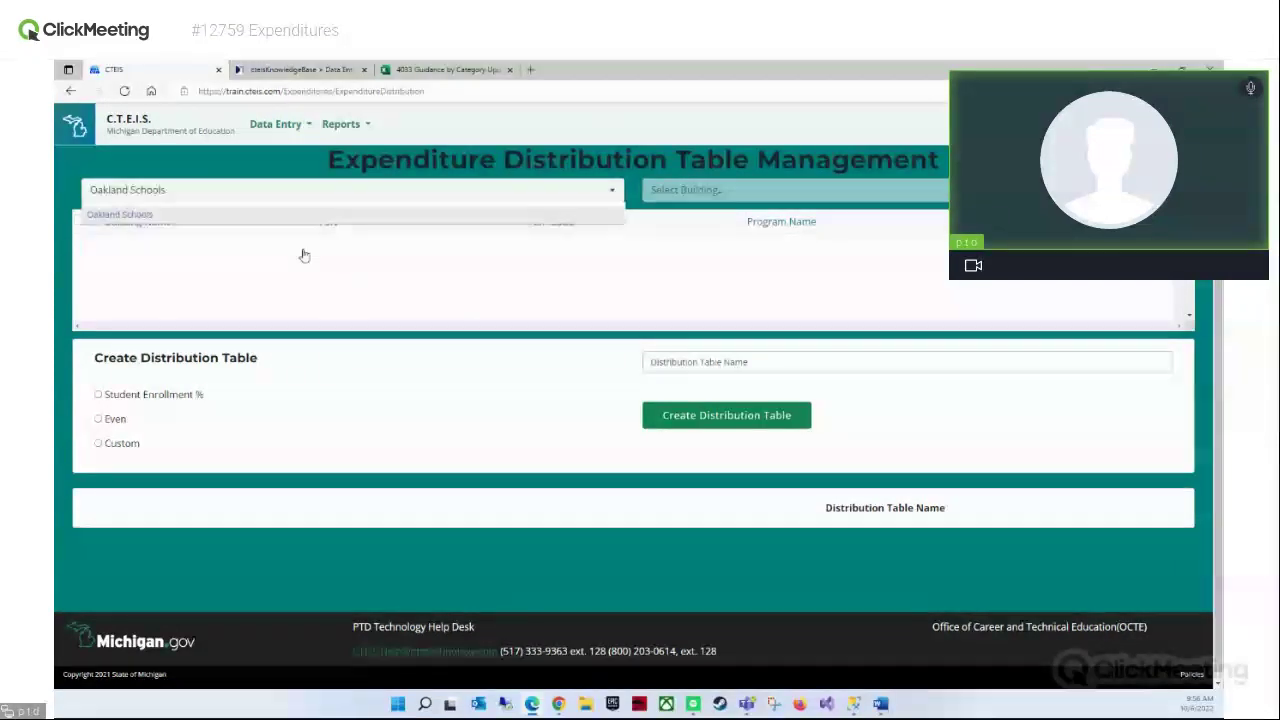
left_click(826, 198)
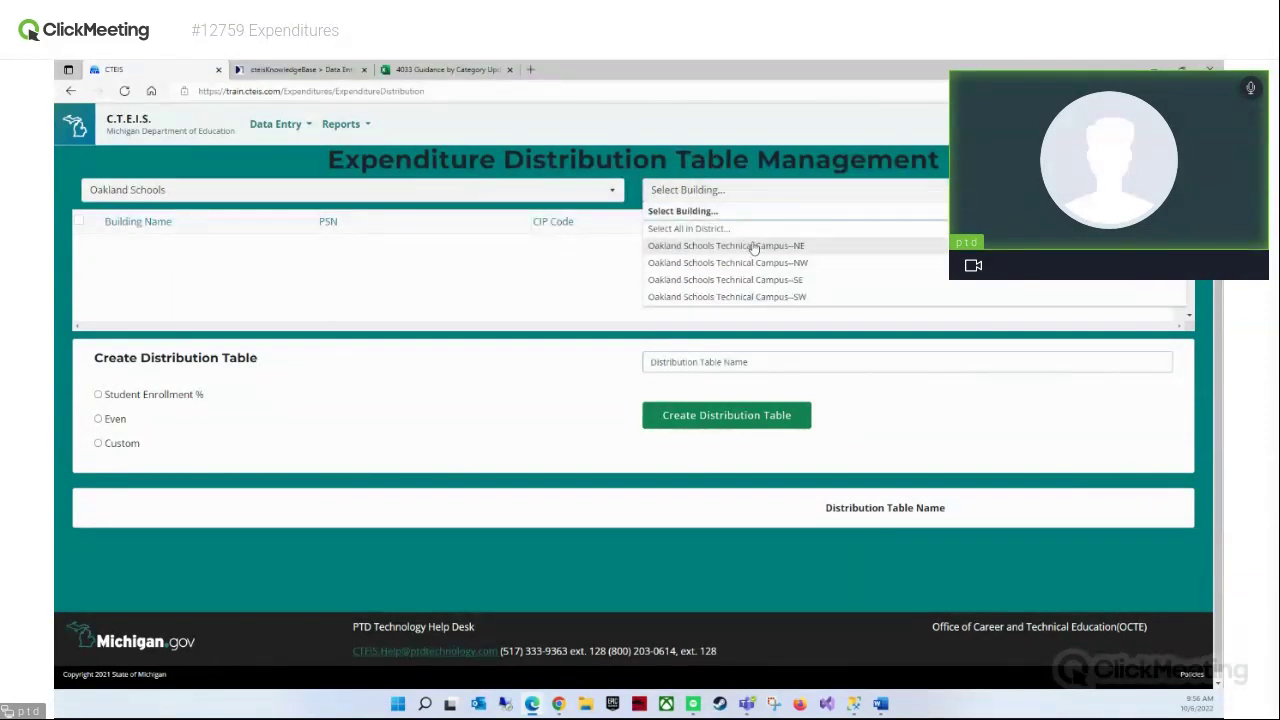
left_click(740, 246)
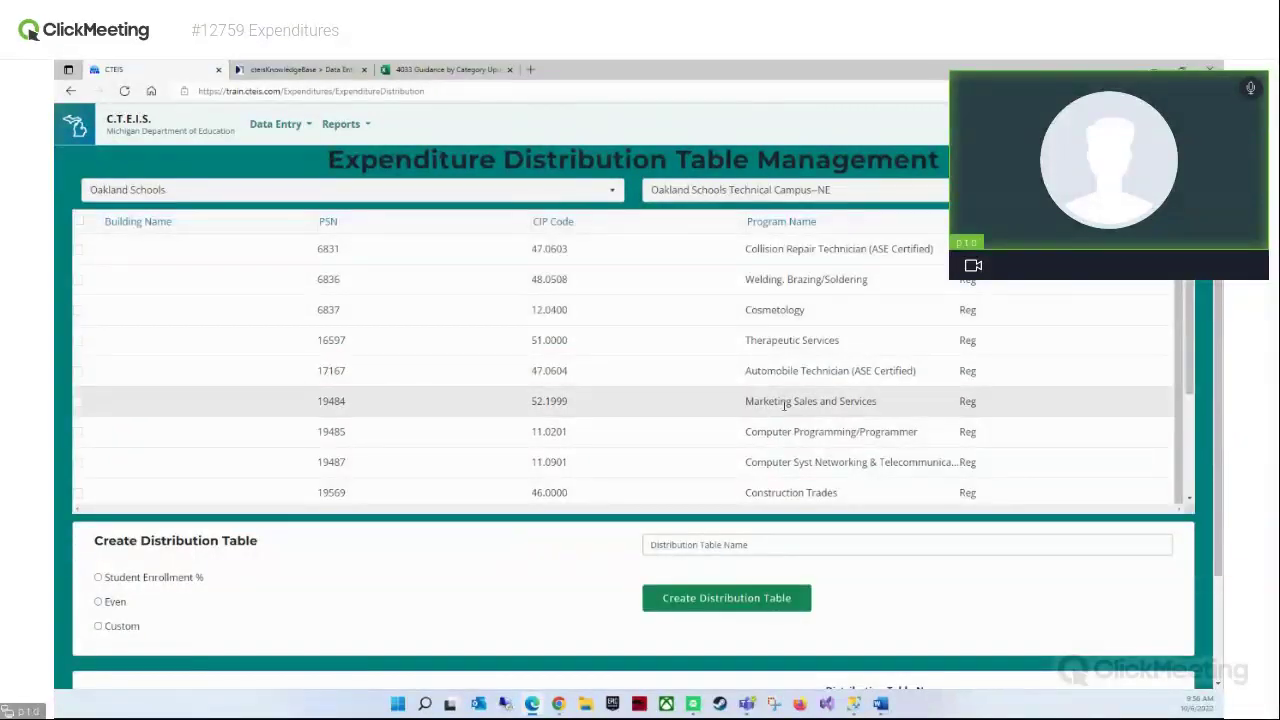
scroll(770, 380, "down", 3)
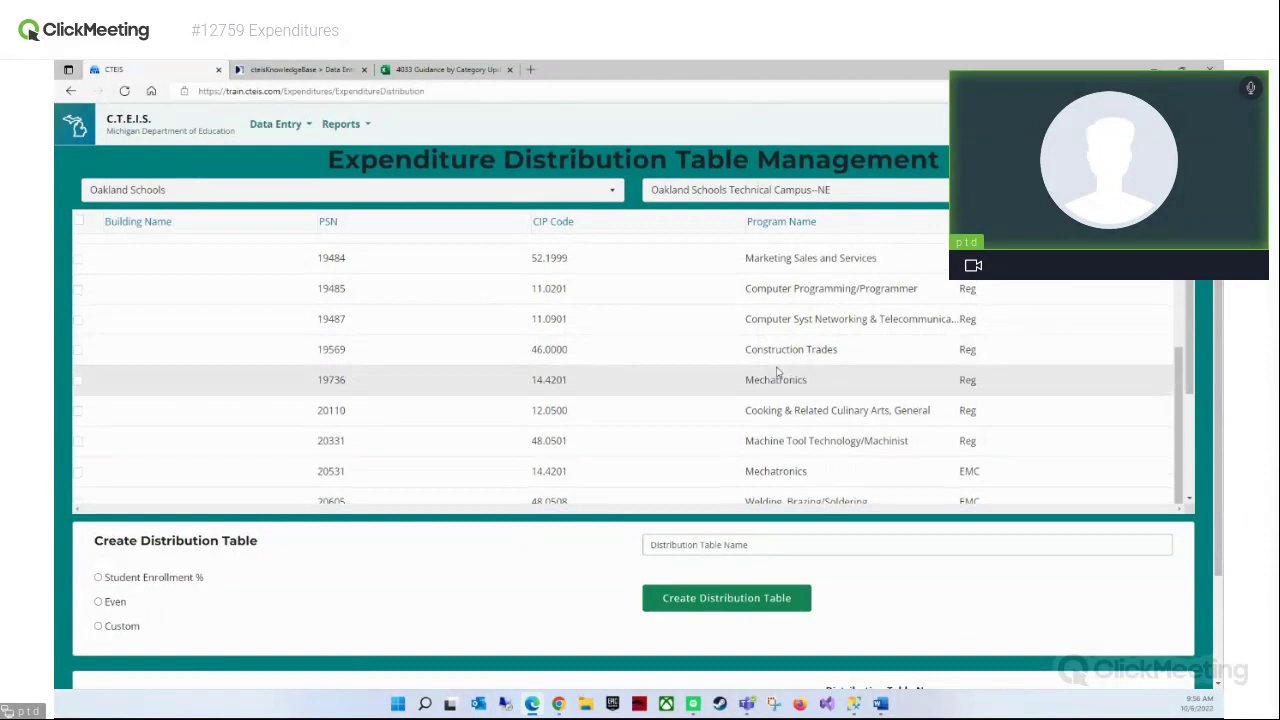
scroll(705, 360, "up", 3)
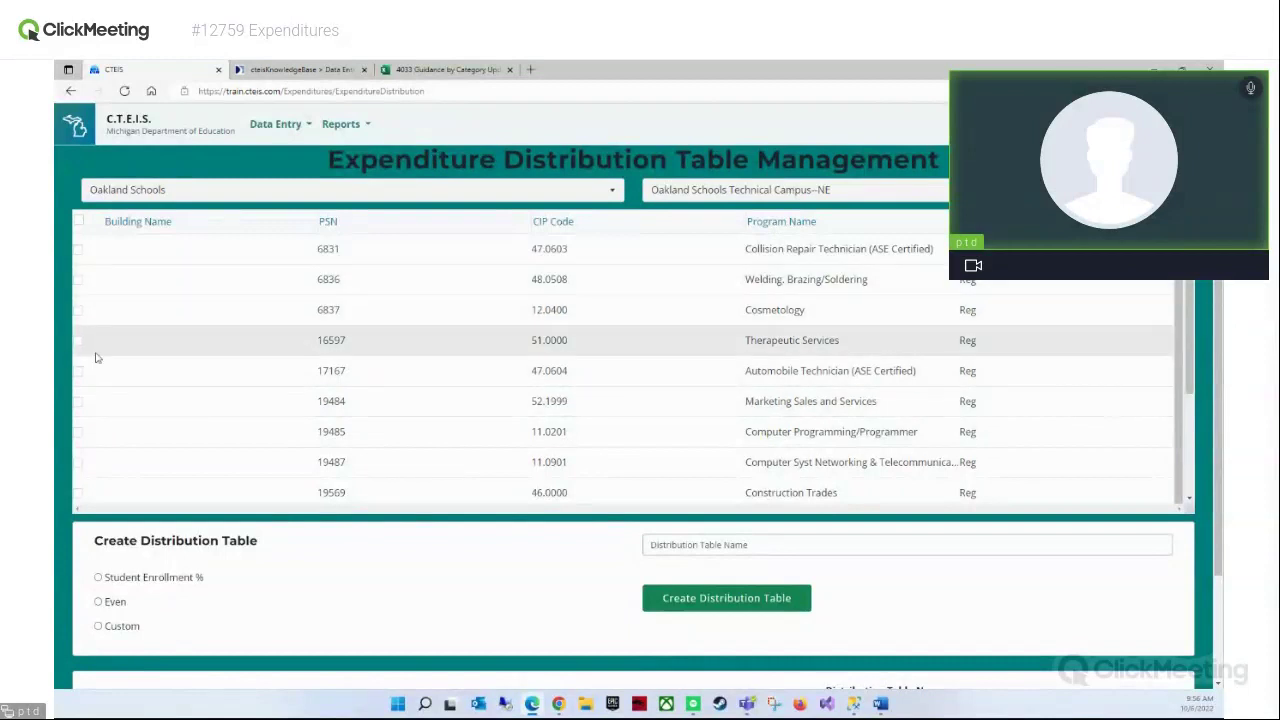
Step: Check programs PSN 6831, 6836, 6837, 16597 and 17167 for distribution
left_click(78, 250)
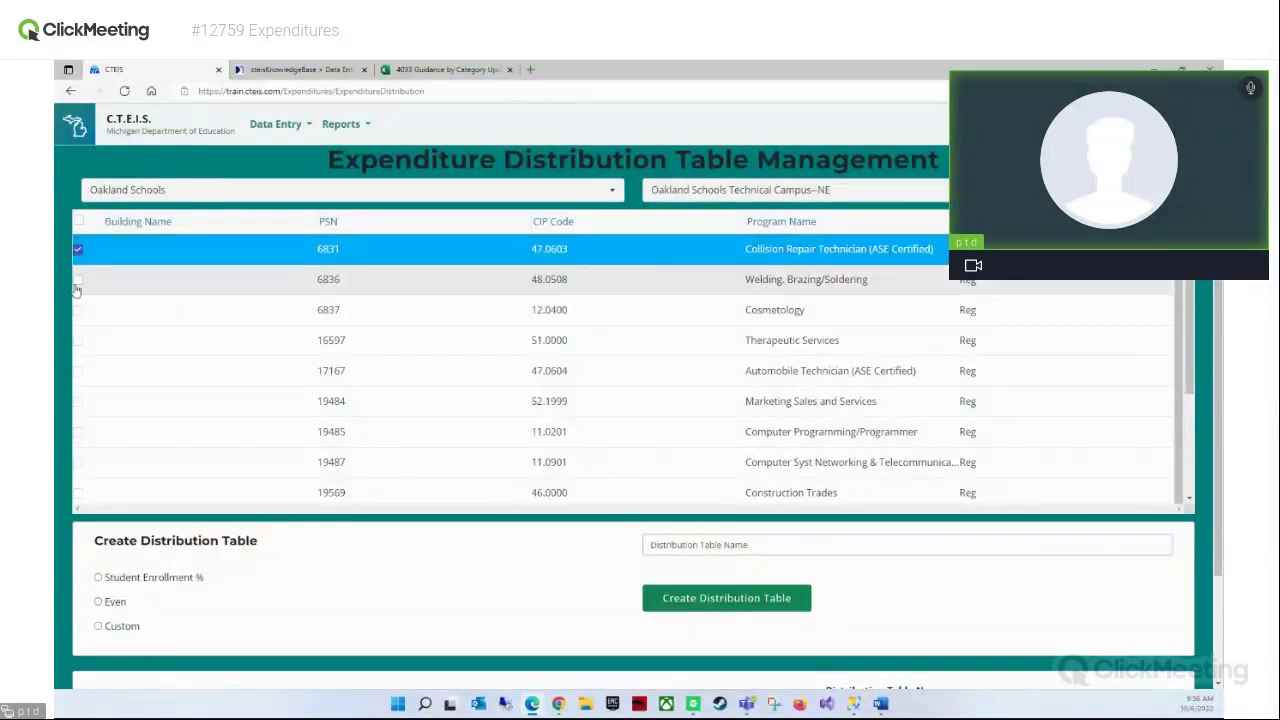
left_click(79, 280)
left_click(78, 314)
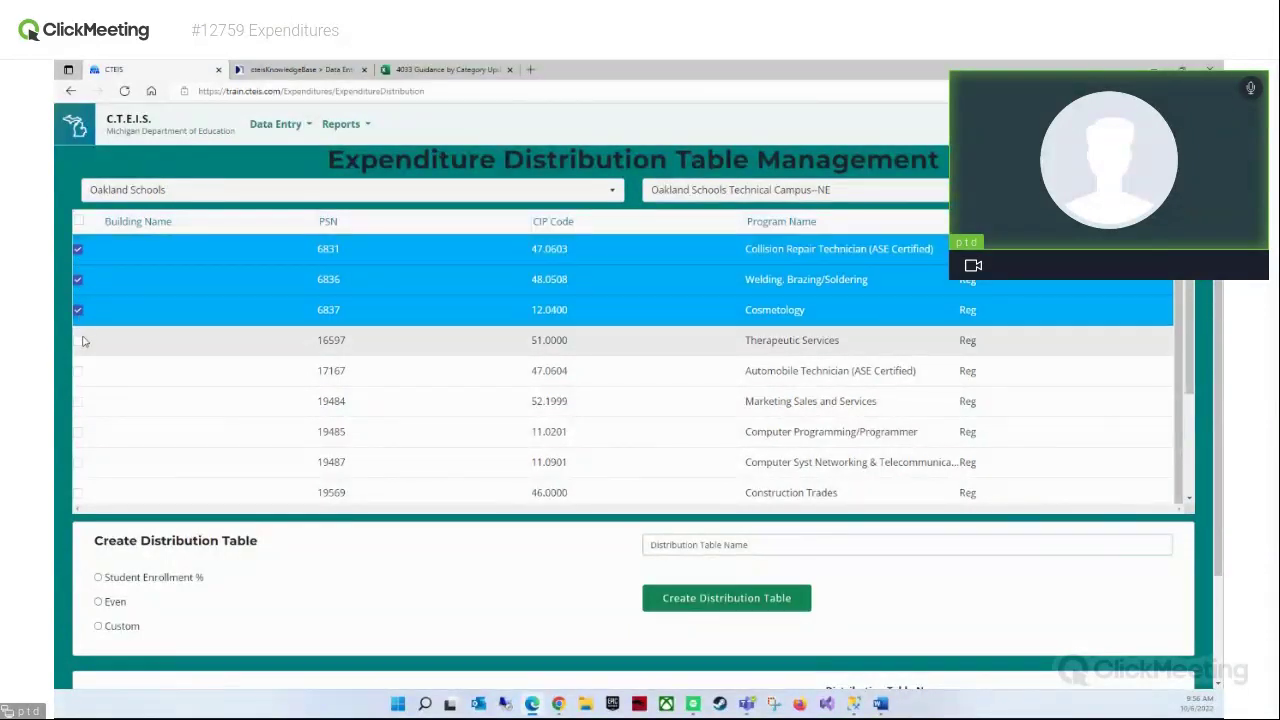
left_click(79, 343)
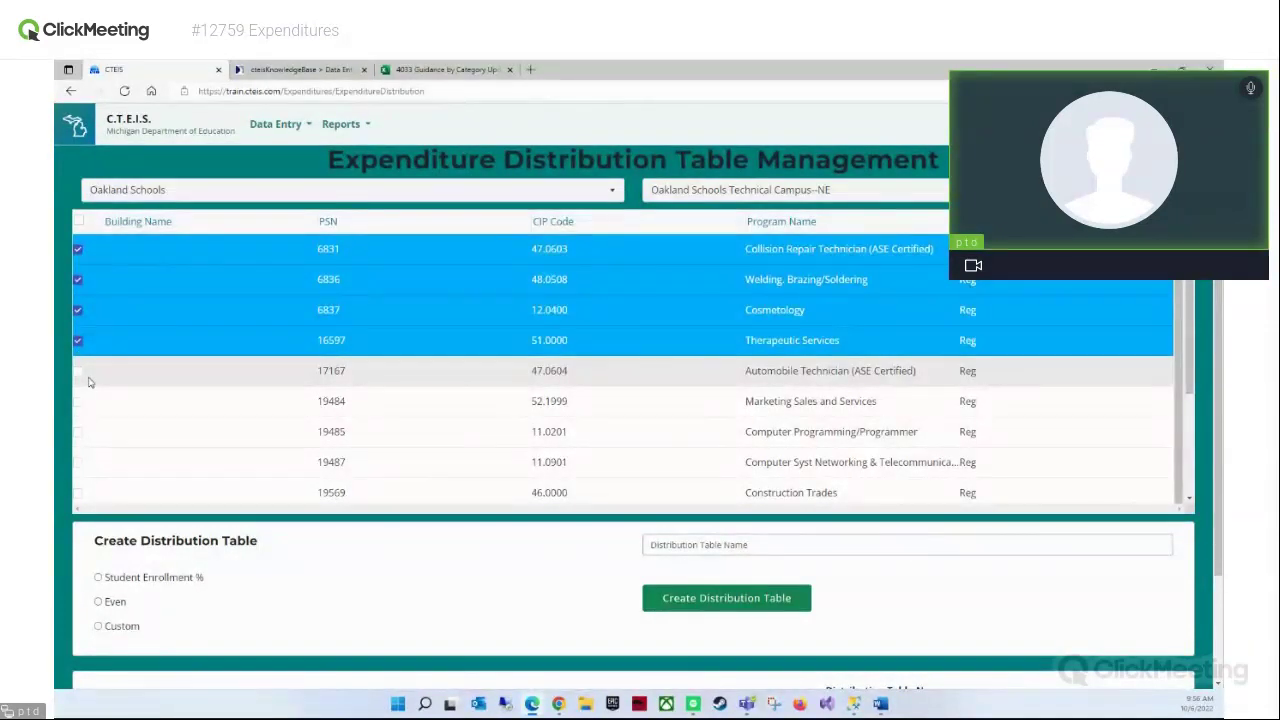
left_click(80, 376)
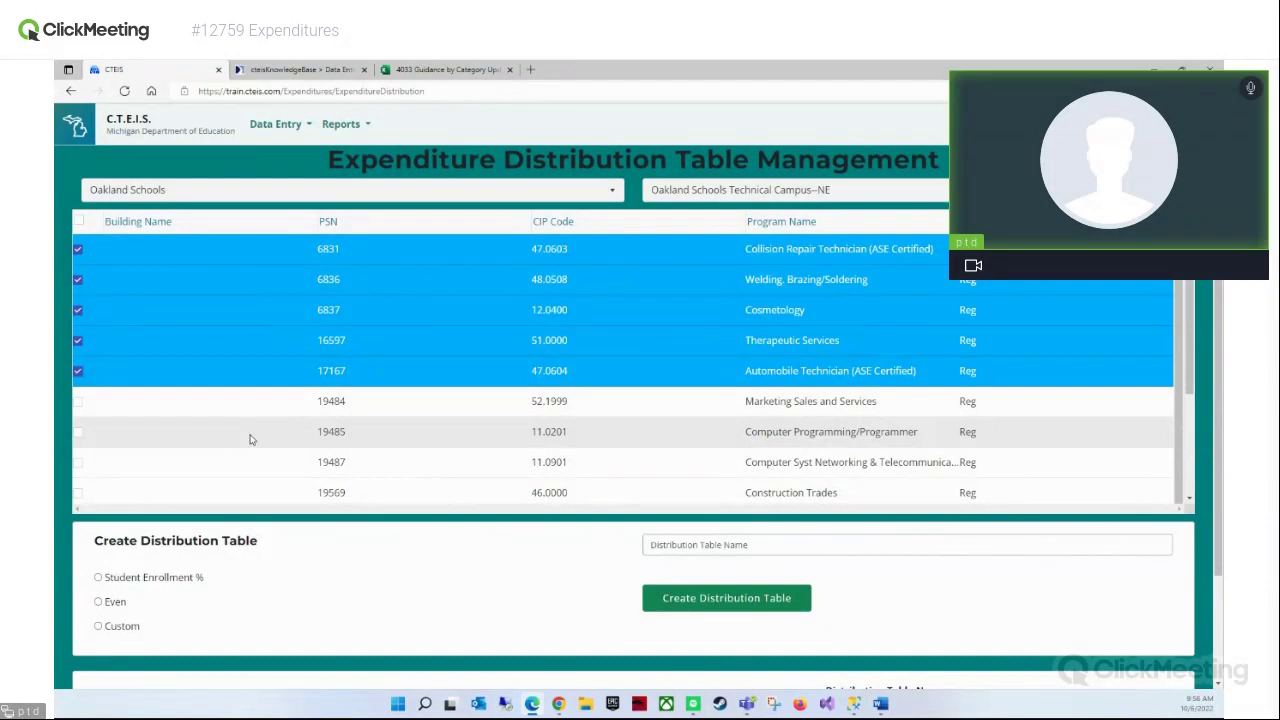
scroll(400, 495, "down", 2)
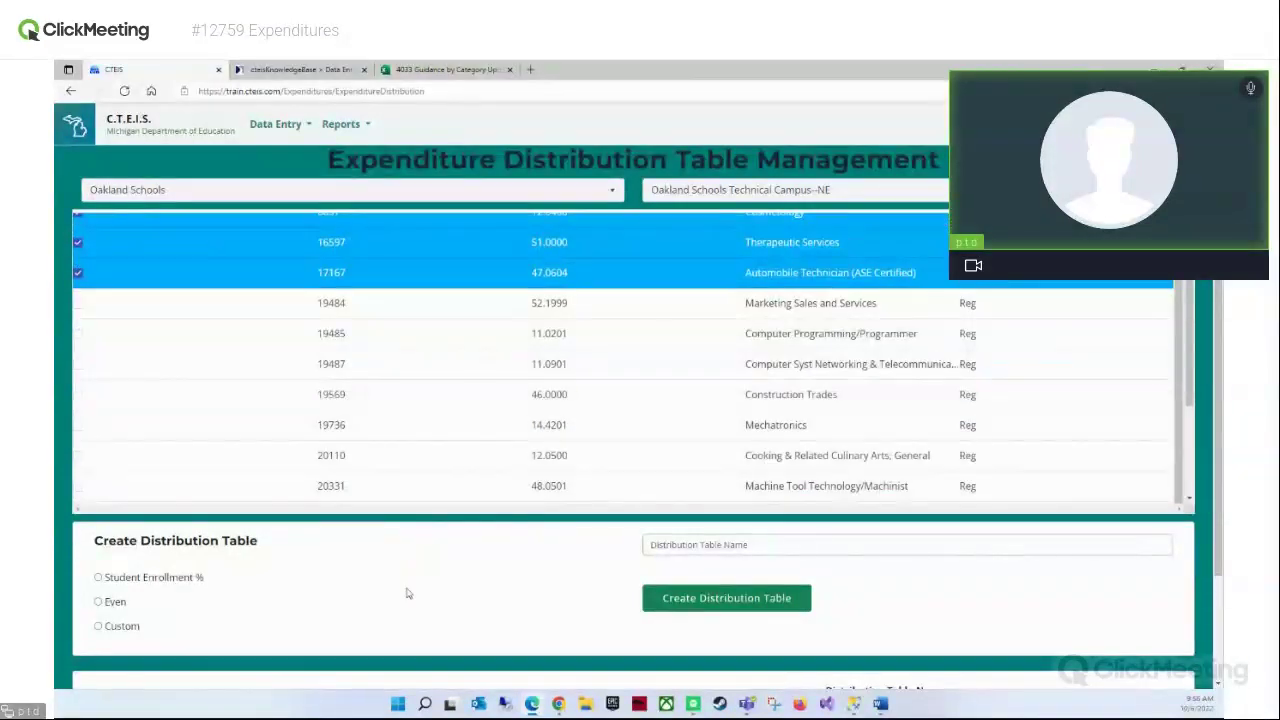
scroll(772, 368, "up", 1)
scroll(772, 368, "up", 2)
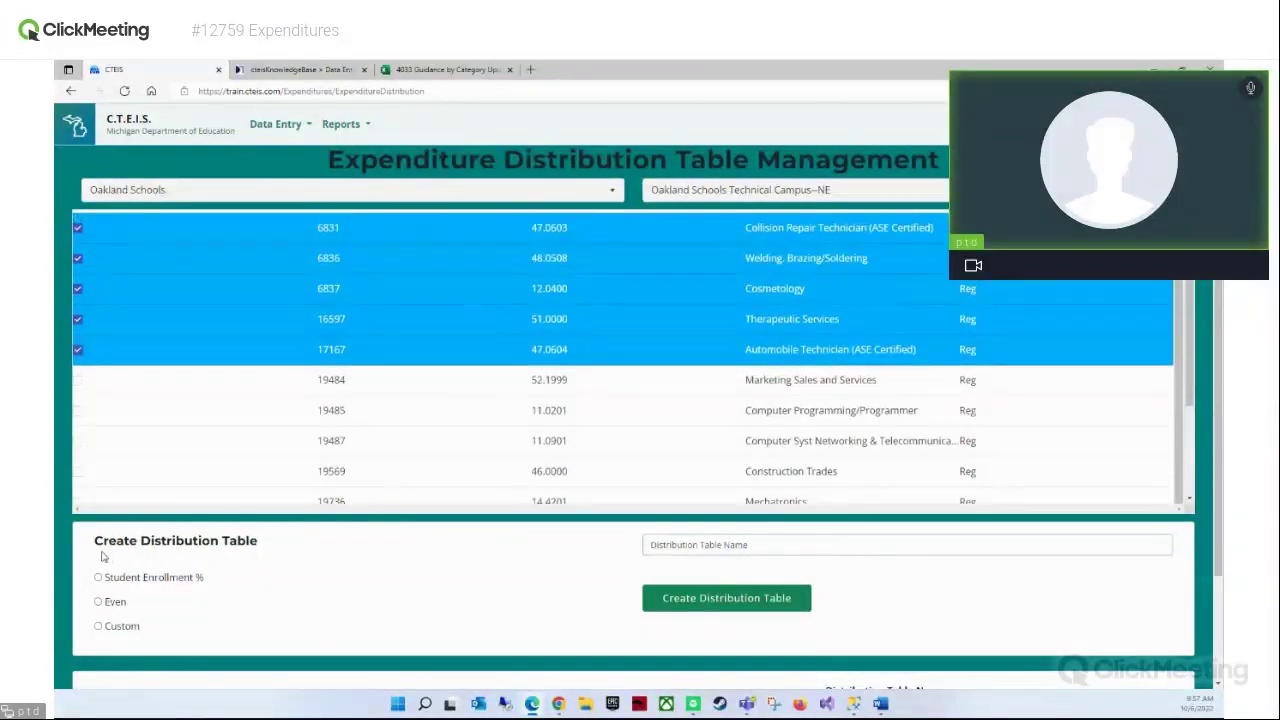
Step: Create a distribution table named 'New Dist table' using the Student Enrollment % method
left_click(713, 548)
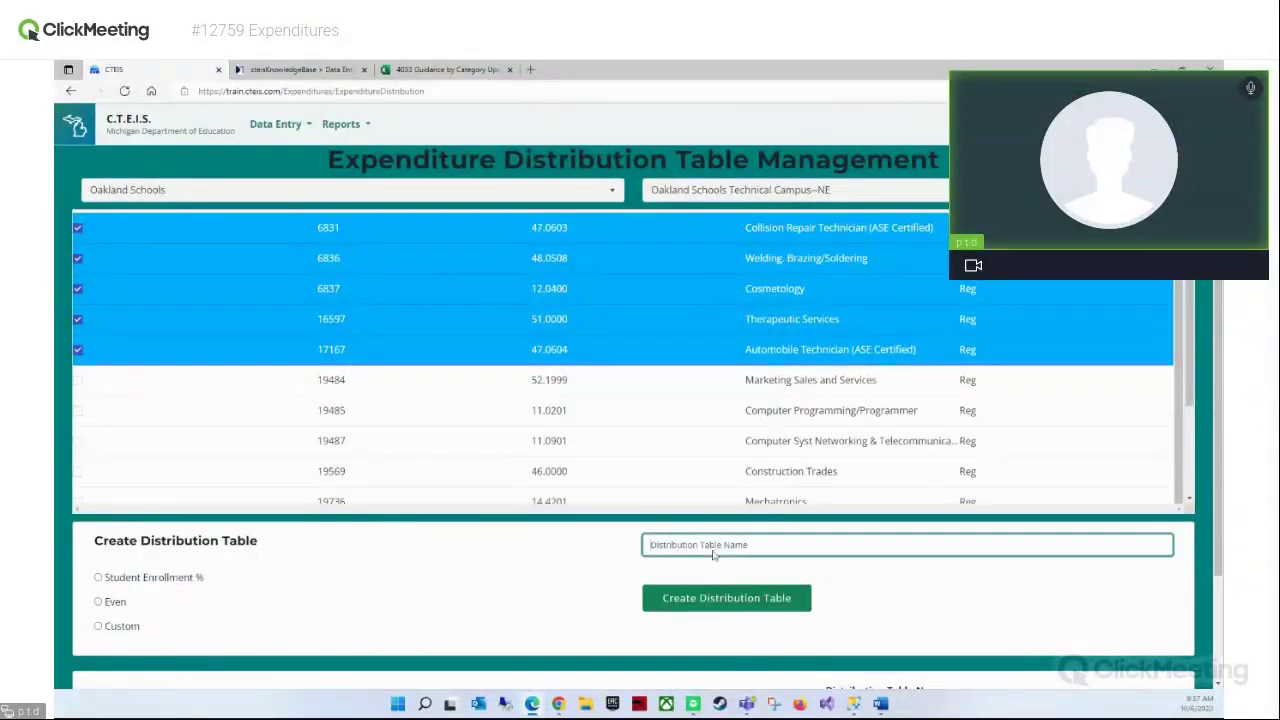
scroll(713, 552, "down", 2)
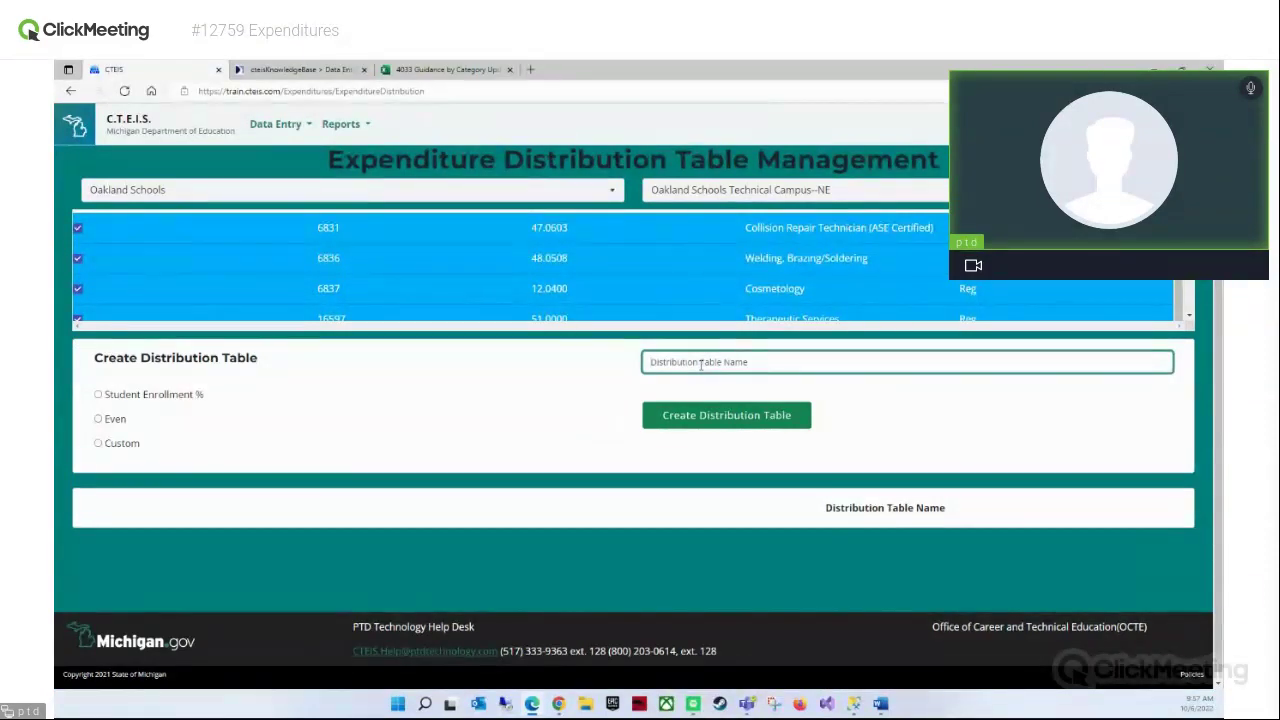
type("Ne")
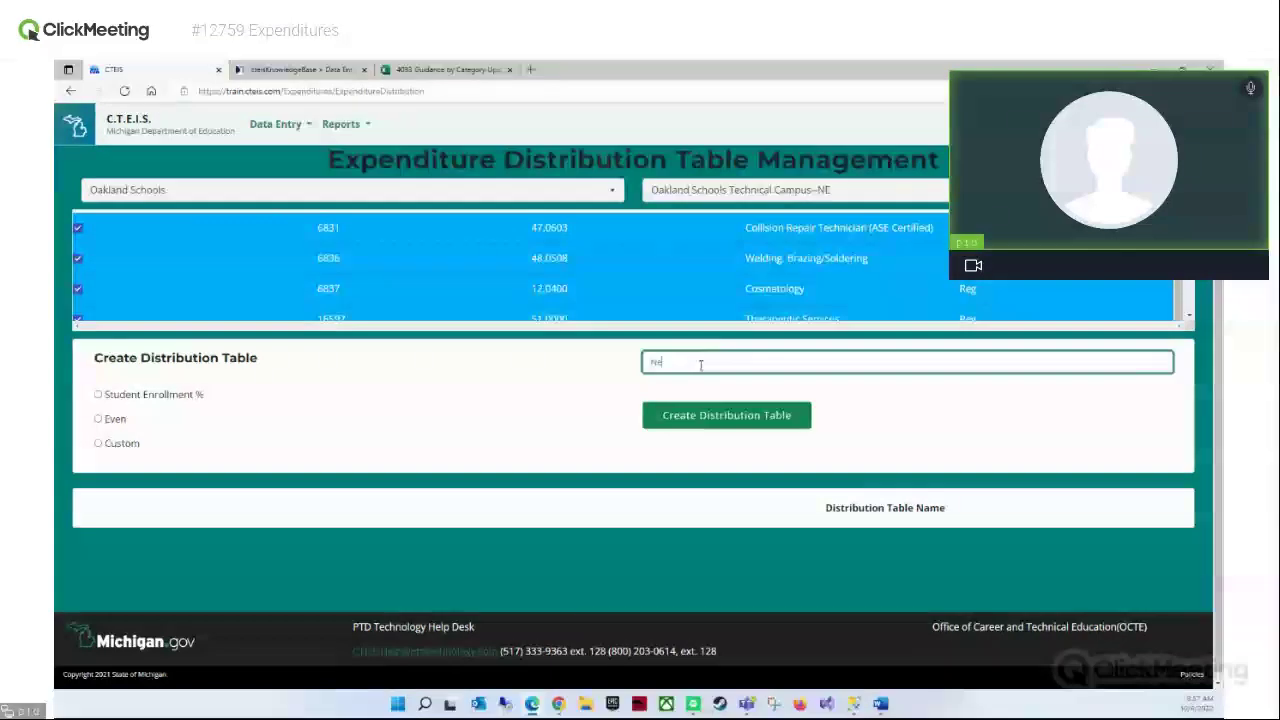
type("w Distri")
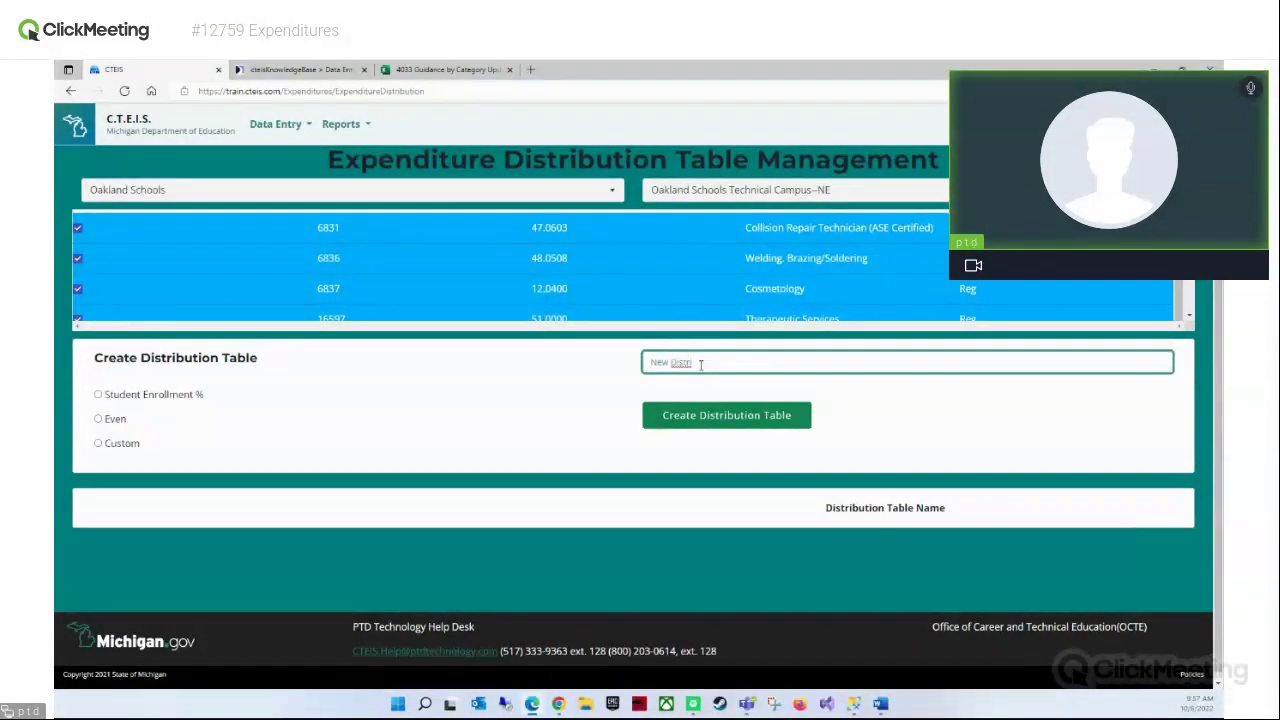
key("BackSpace")
key("BackSpace")
type("table")
left_click(99, 395)
left_click(728, 418)
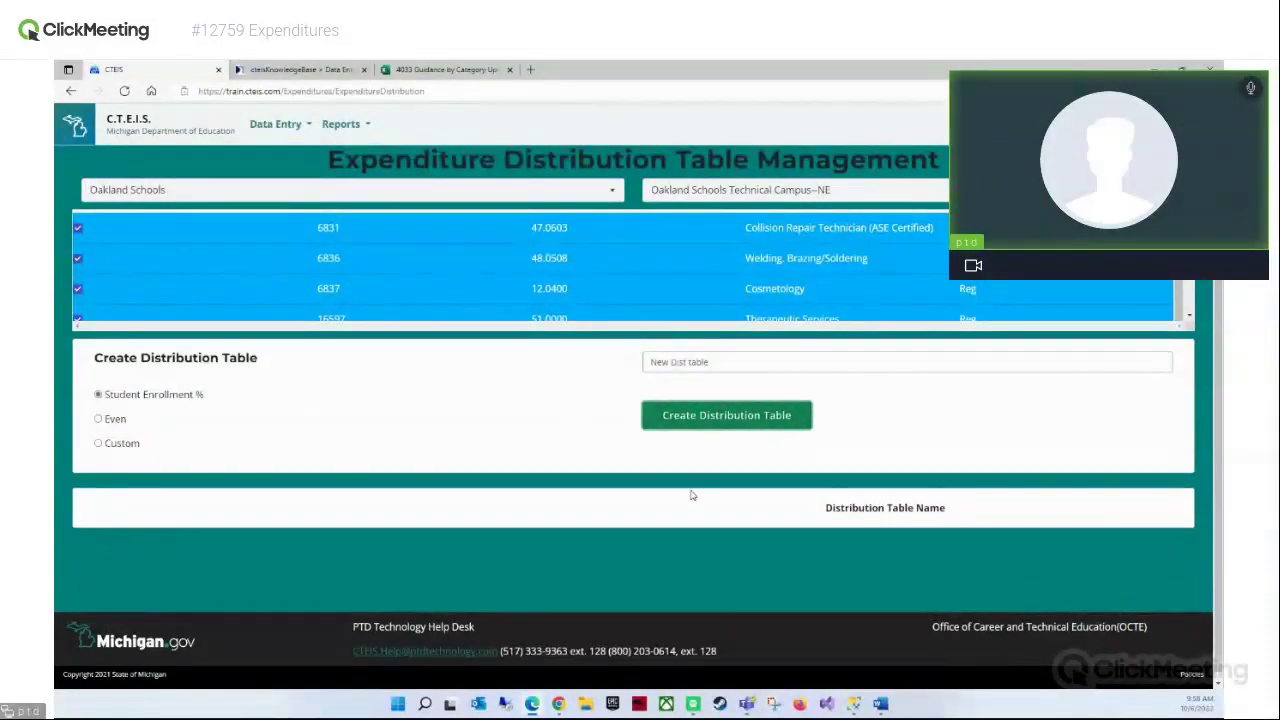
left_click(721, 426)
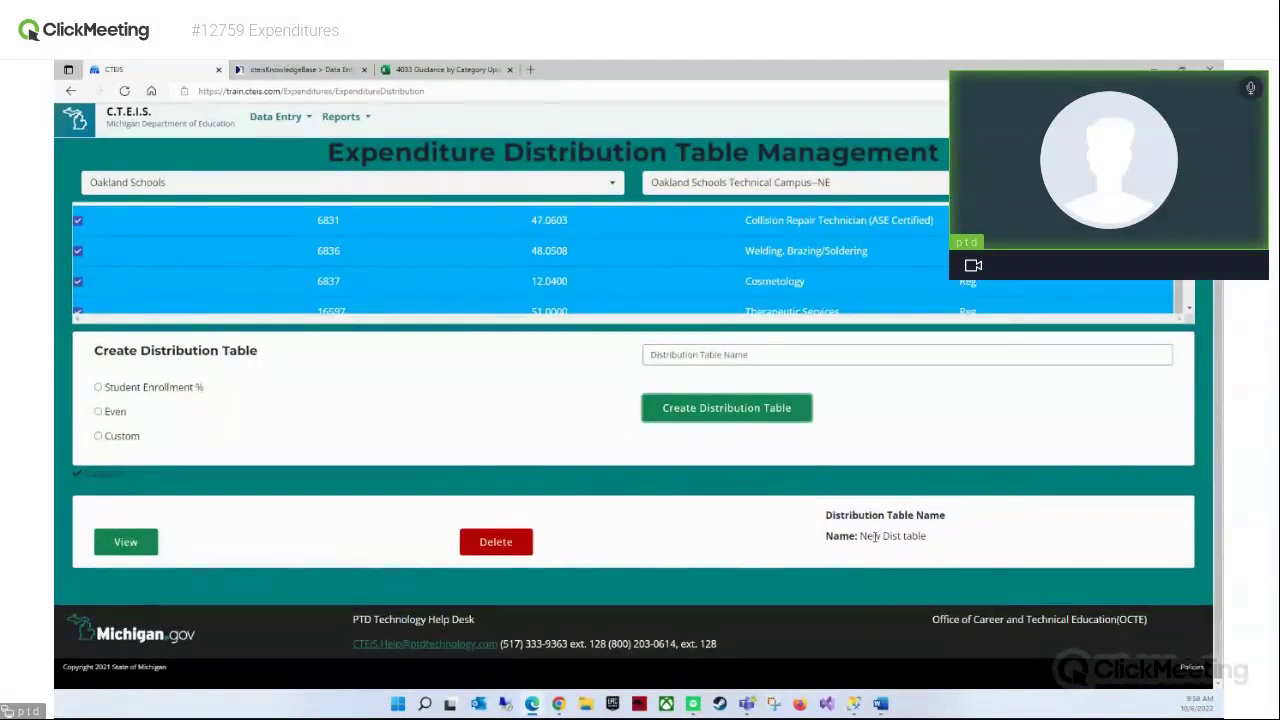
left_click_drag(862, 537, 930, 538)
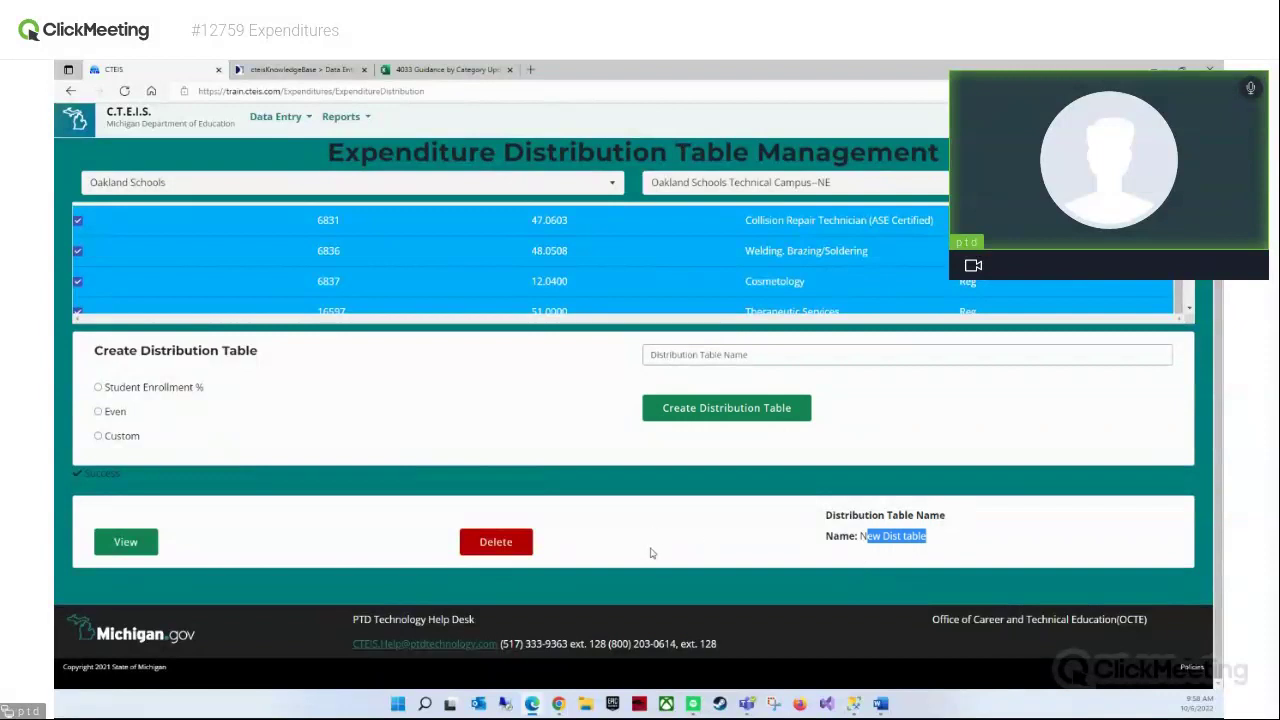
left_click(126, 543)
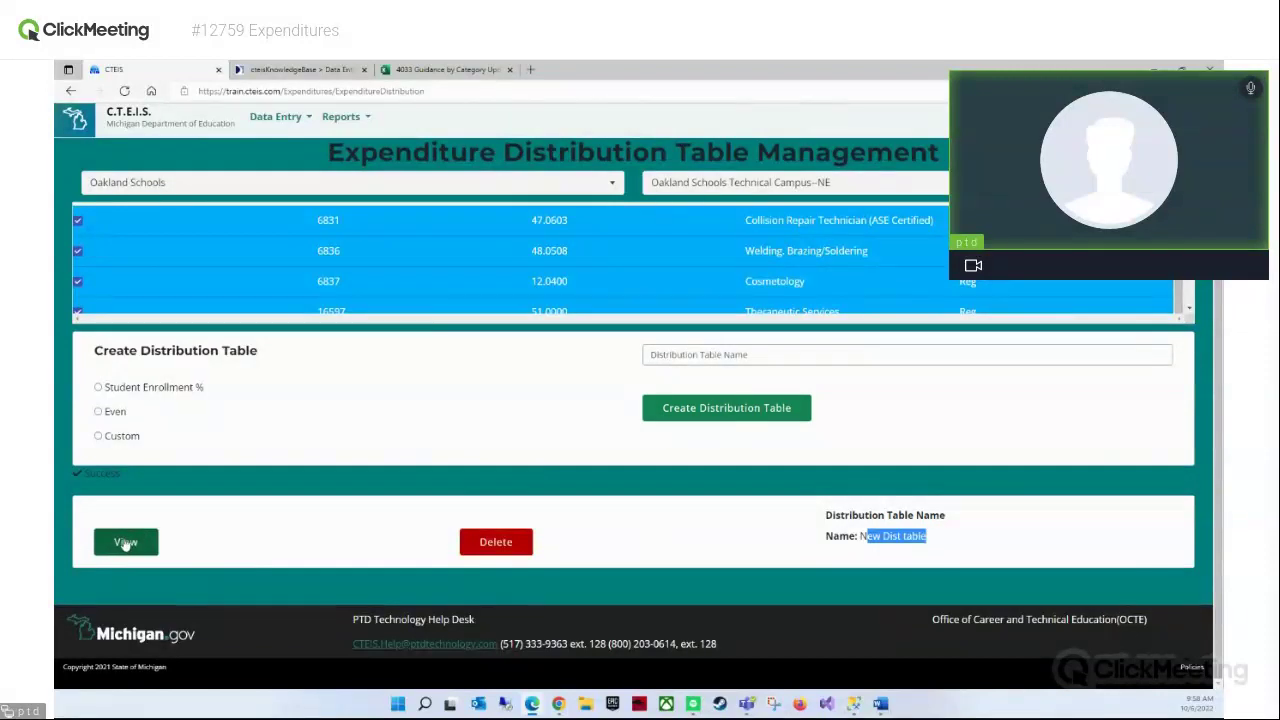
scroll(271, 555, "down", 2)
scroll(271, 555, "down", 2)
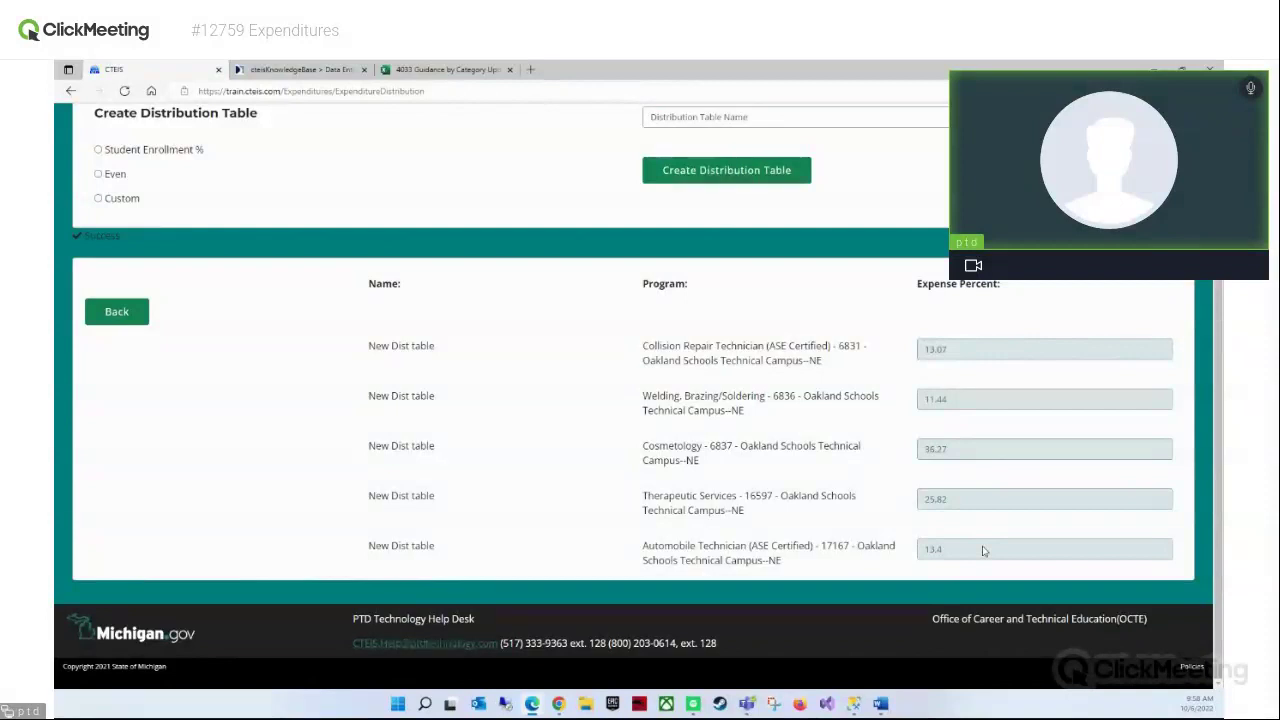
scroll(517, 520, "up", 1)
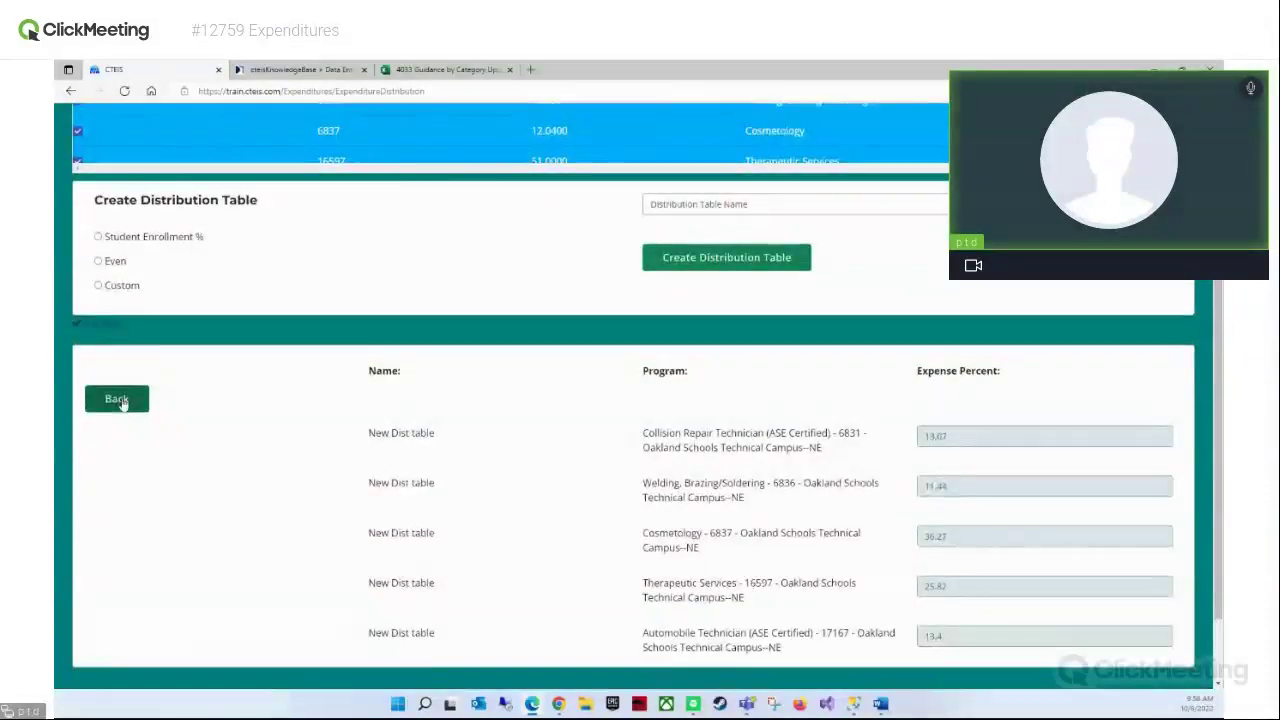
left_click(117, 400)
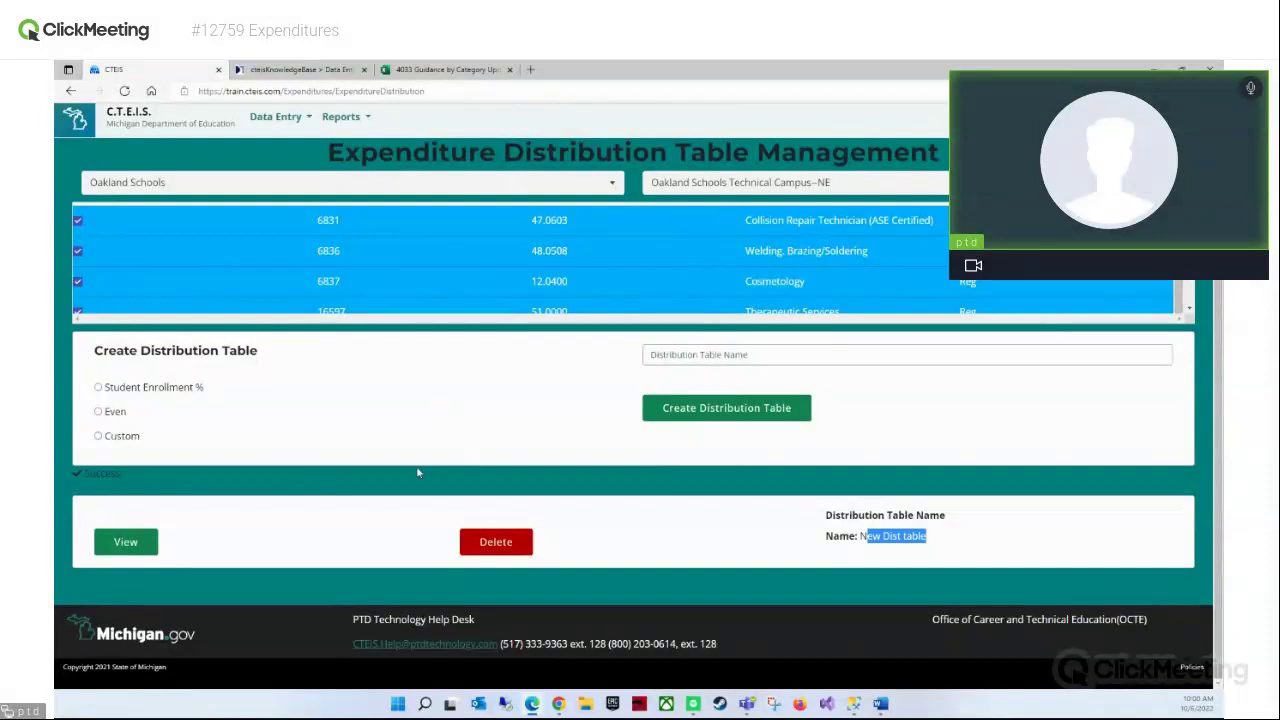
Step: Open Expenditure Entry for Oakland Schools Technical Campus--NE and find the New Dist table DT row (2252)
left_click(290, 118)
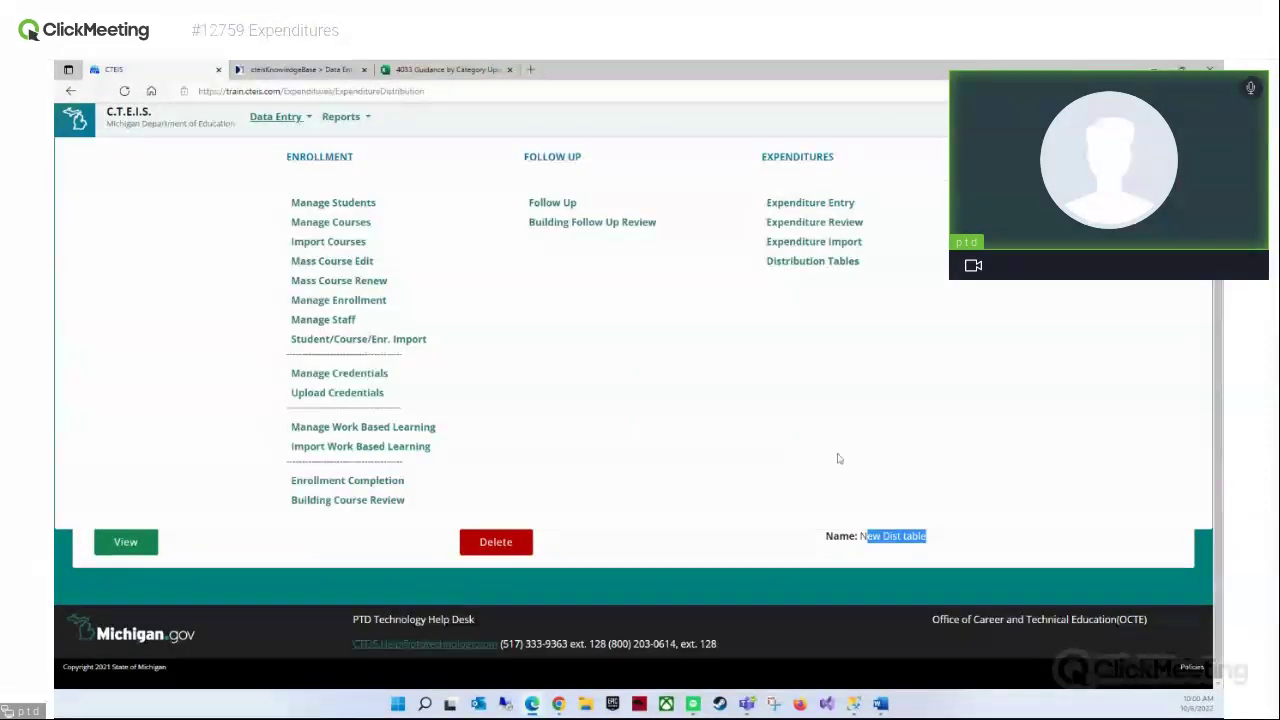
left_click(801, 204)
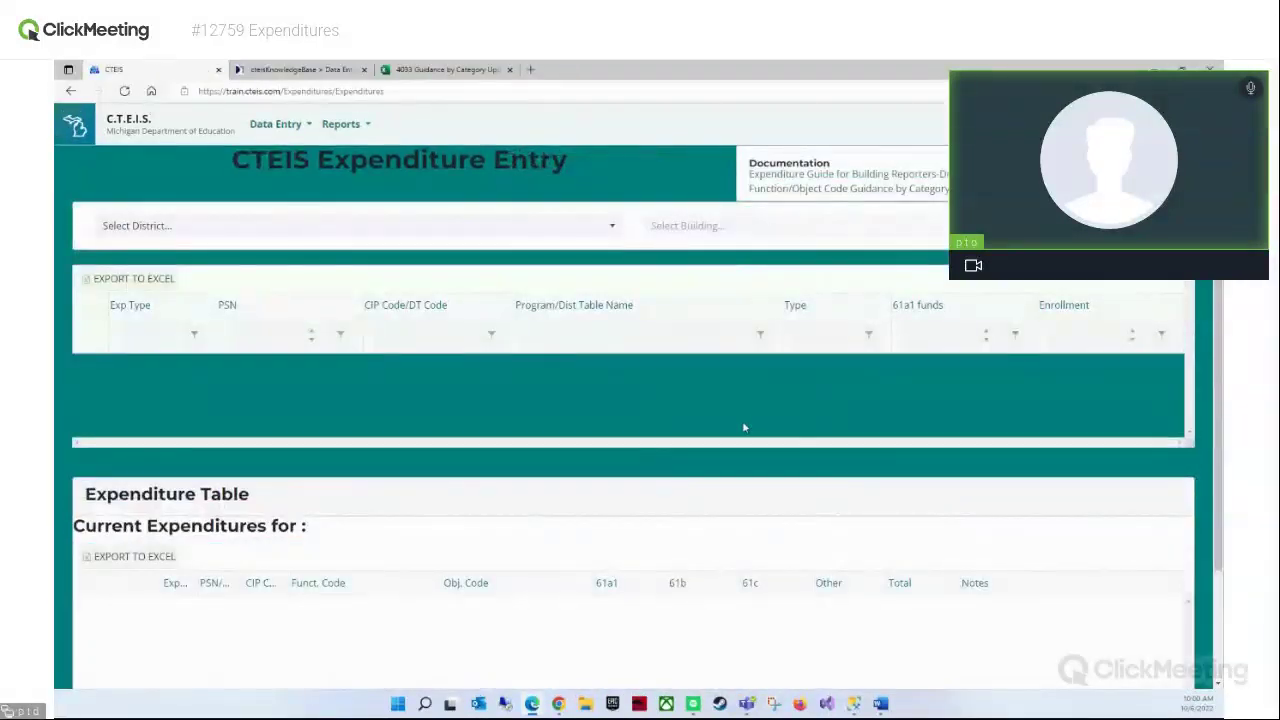
left_click(611, 225)
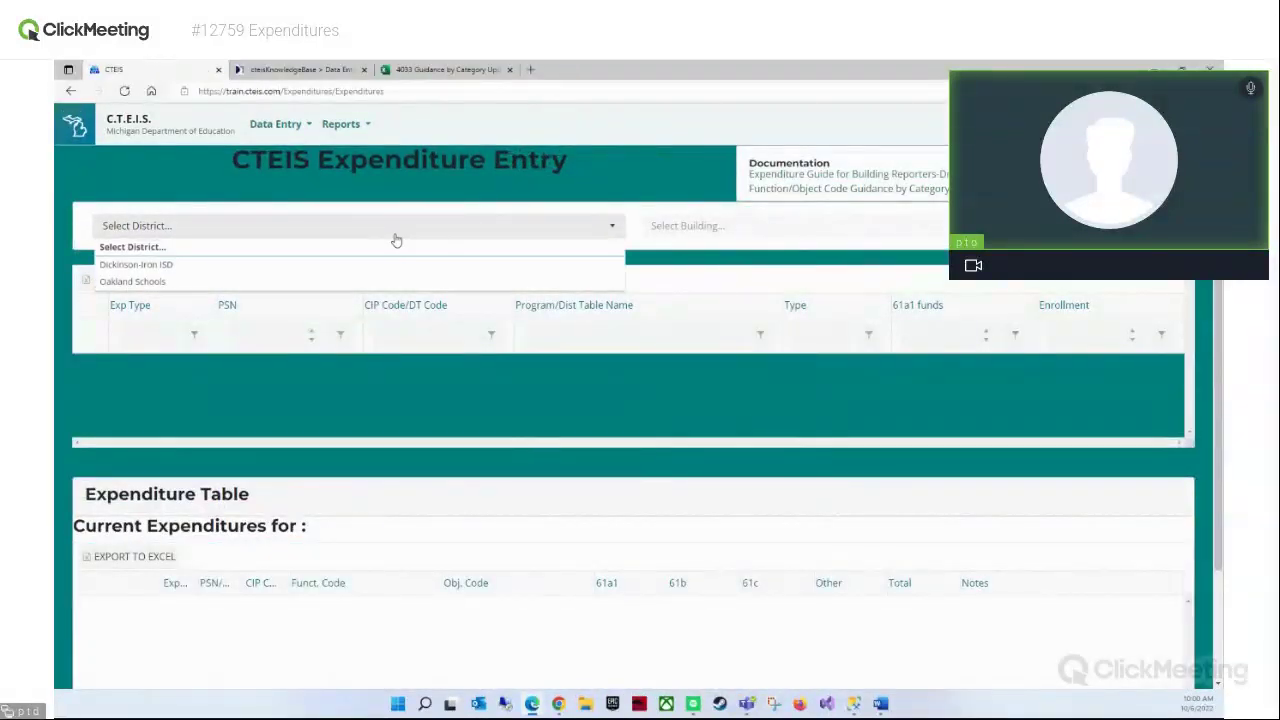
left_click(389, 282)
left_click(732, 227)
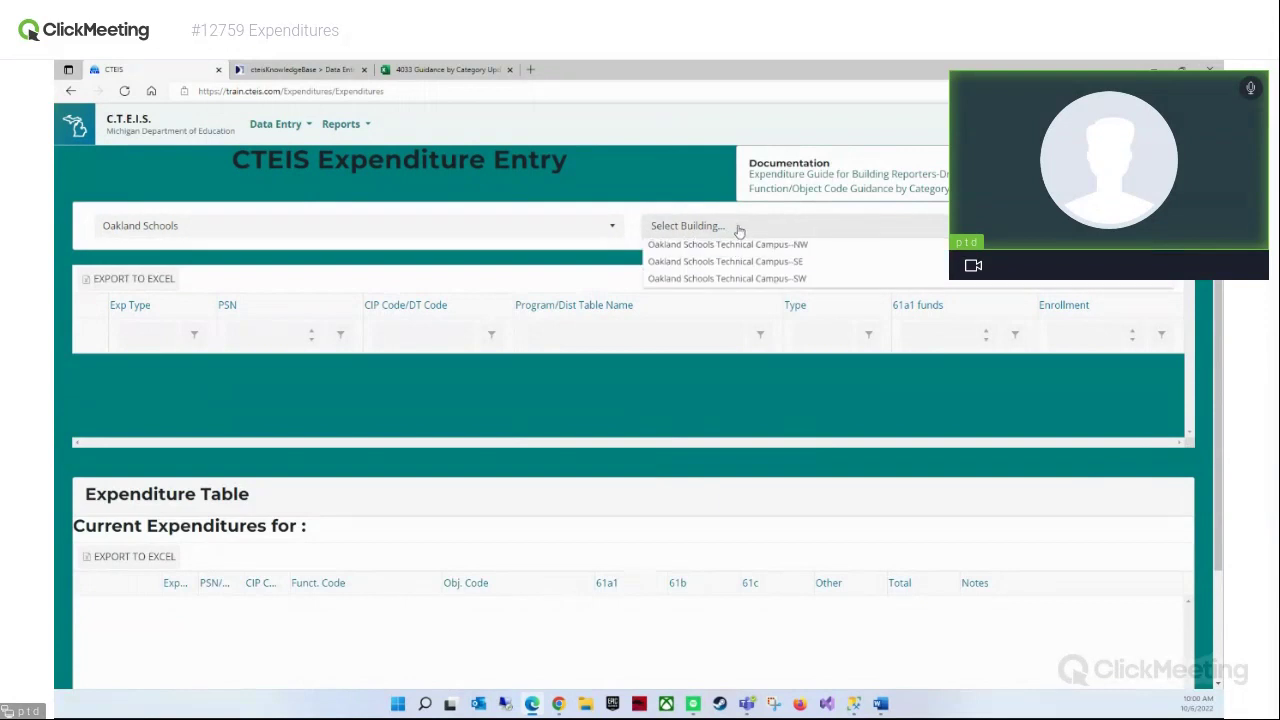
left_click(735, 265)
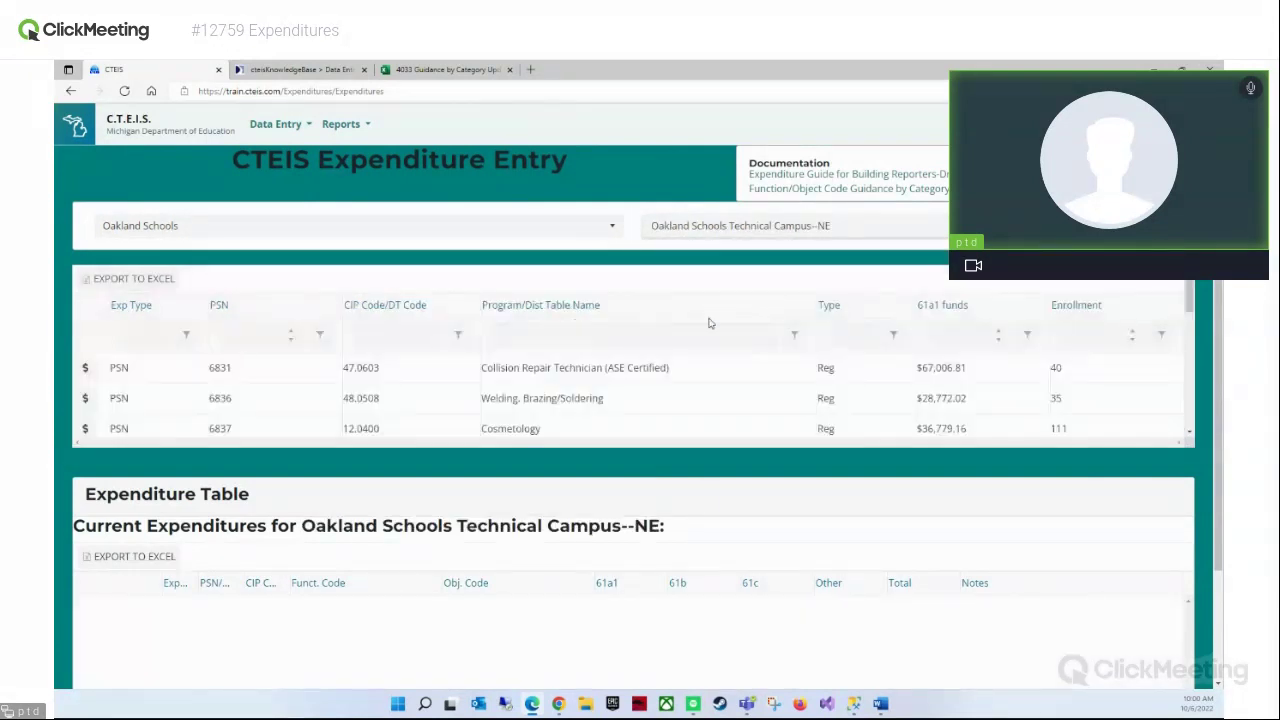
scroll(717, 380, "down", 1)
scroll(723, 384, "down", 10)
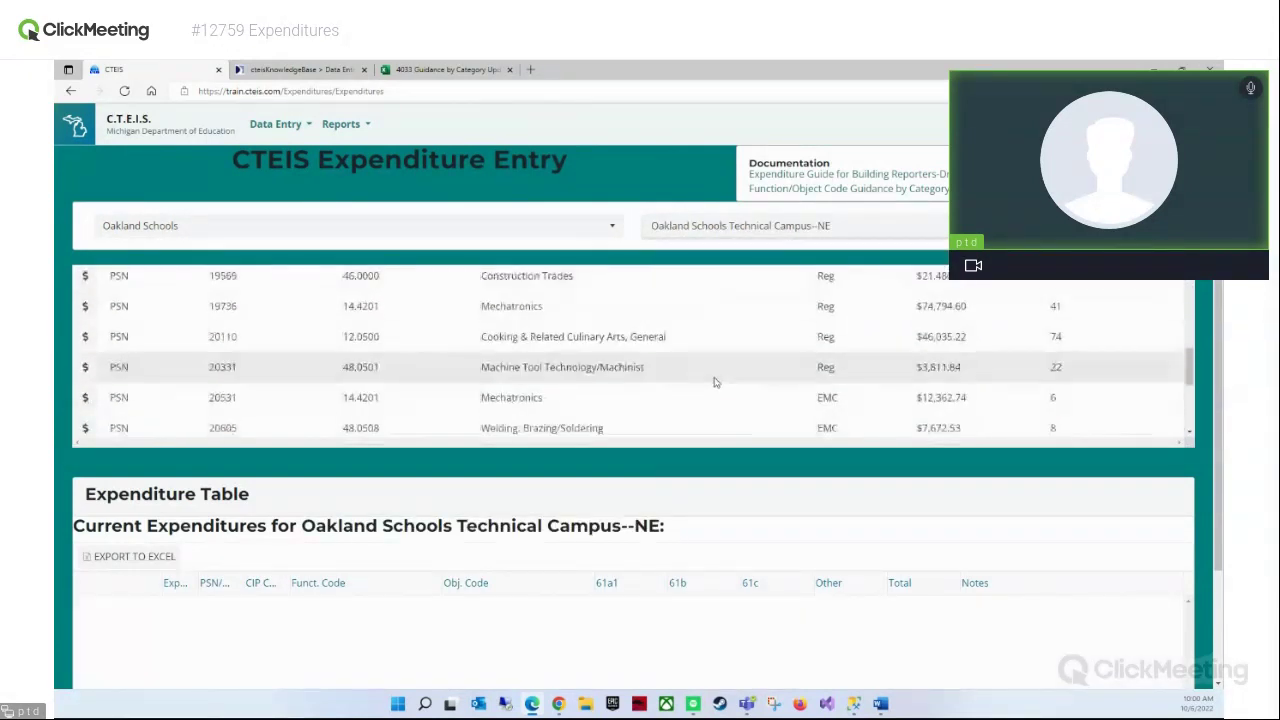
scroll(723, 362, "down", 2)
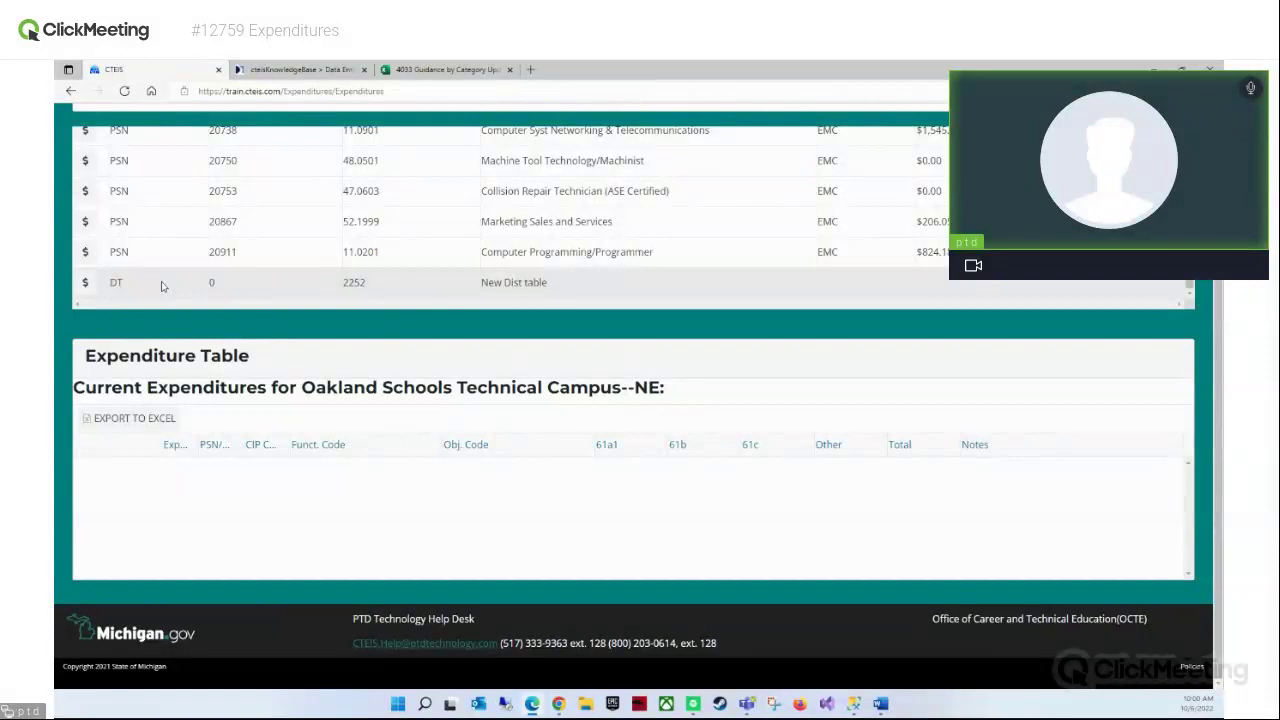
Step: Record a New Dist table expenditure: Function 212, Object 1220, 2000 in 61a1, note 'based on new DT'
left_click(86, 286)
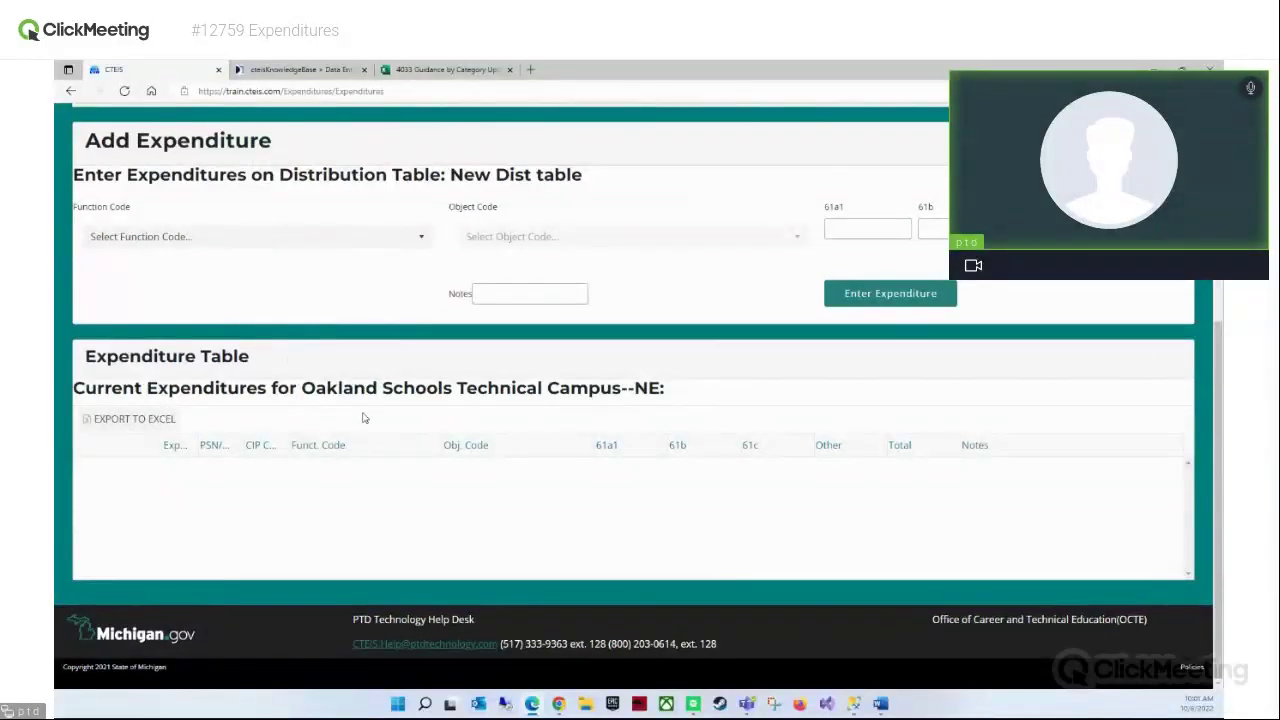
left_click(424, 241)
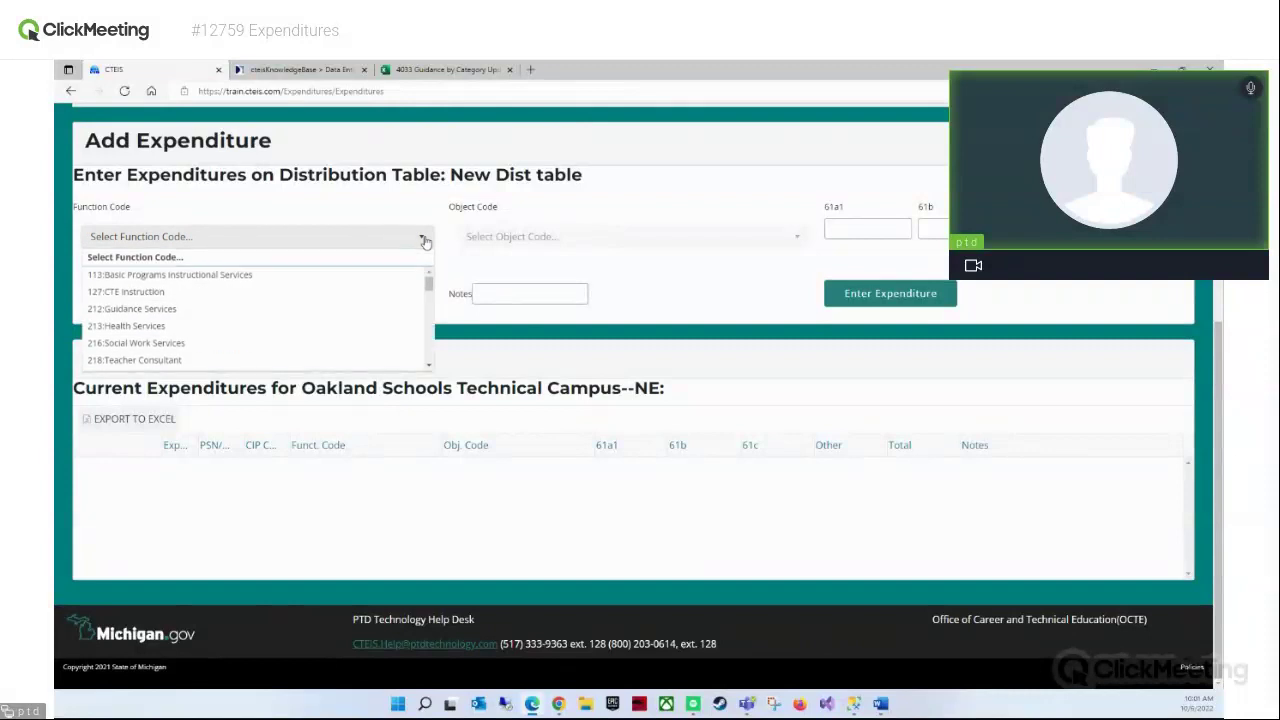
left_click(225, 310)
left_click(634, 248)
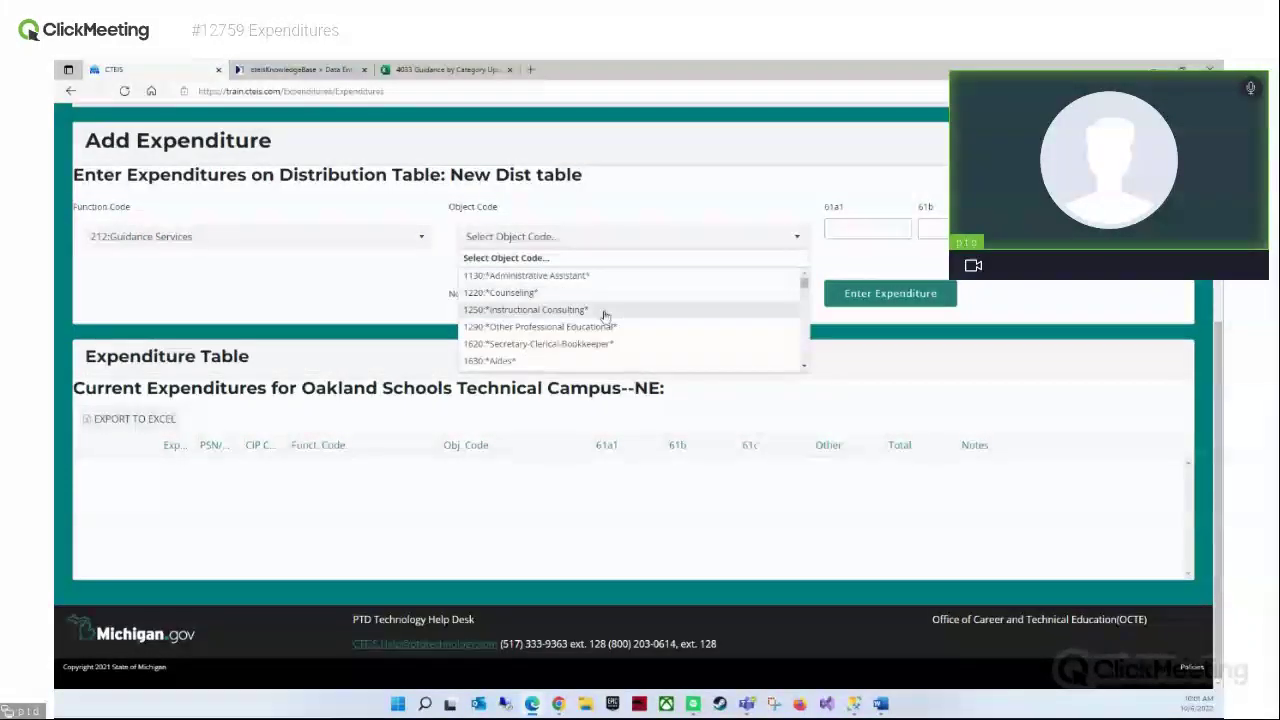
left_click(605, 292)
left_click(872, 229)
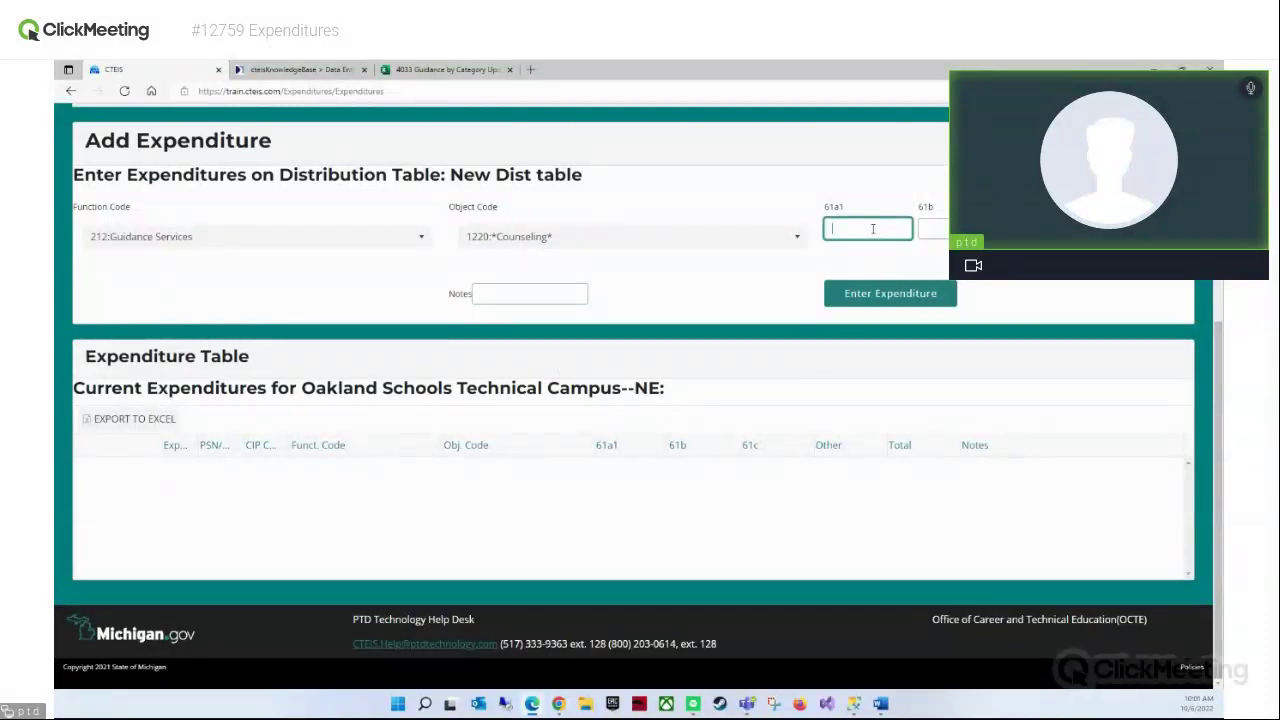
type("2000")
key("Tab")
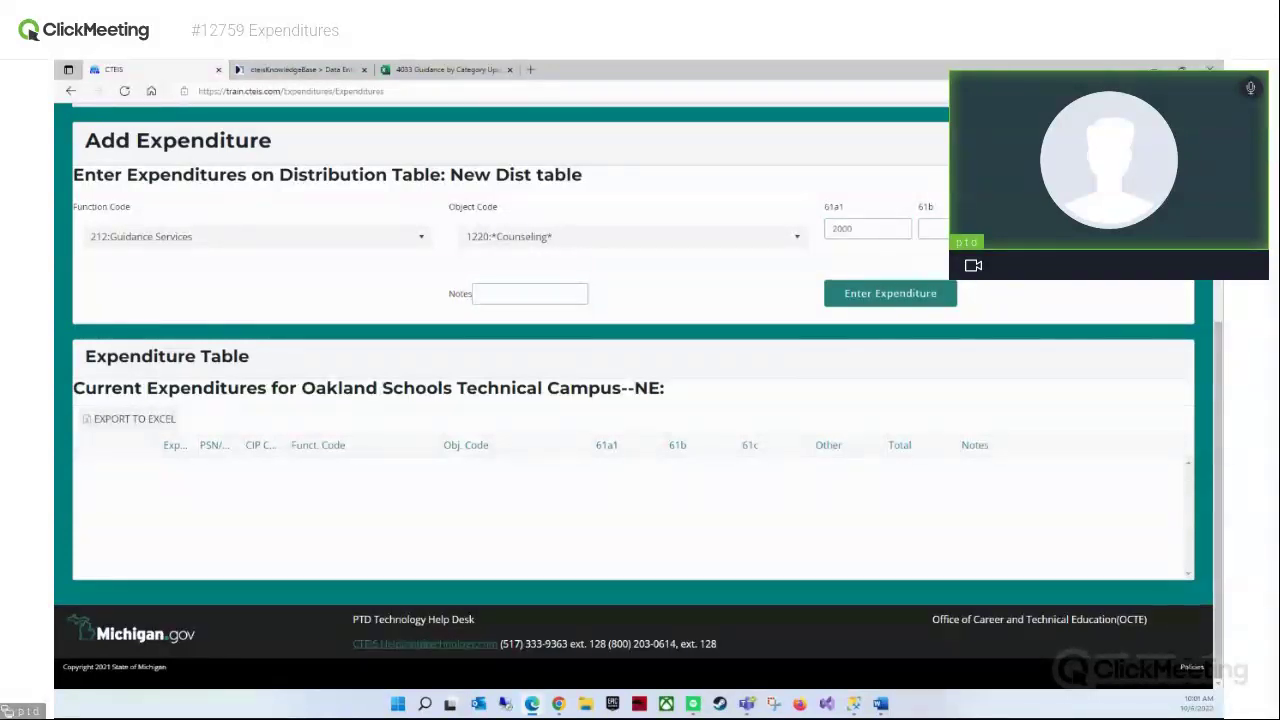
left_click(547, 299)
type("base")
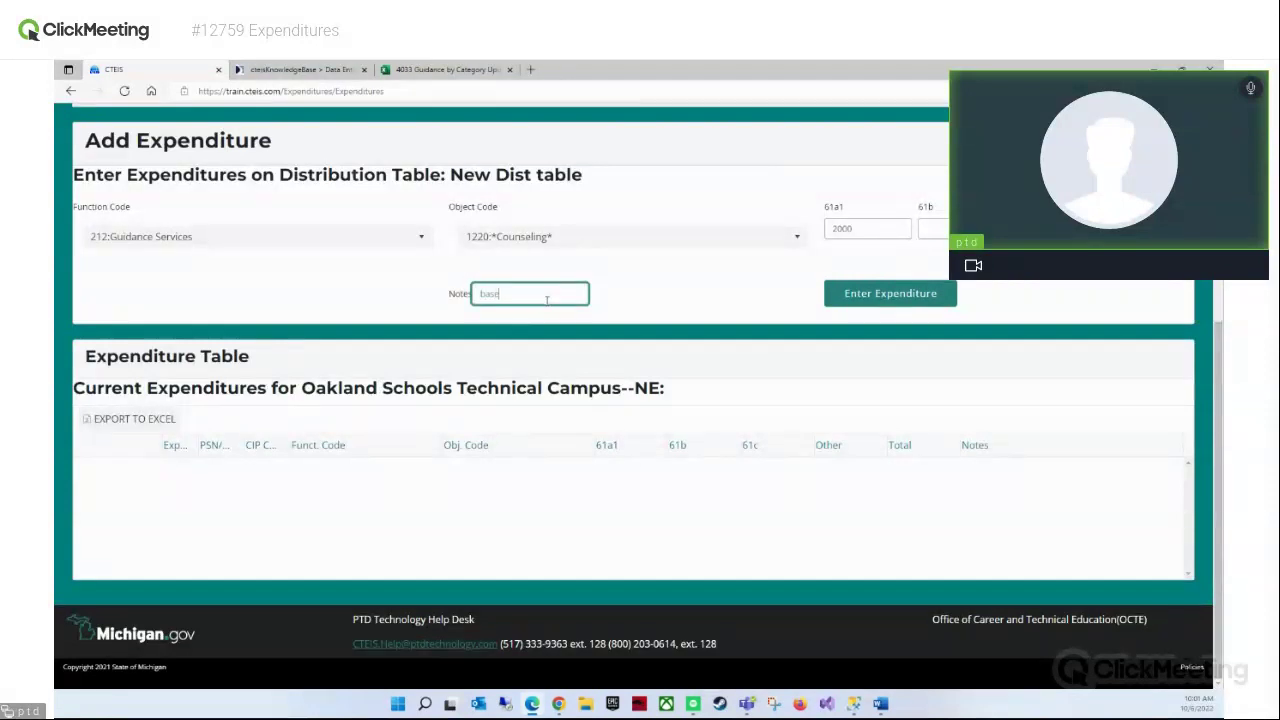
type("d on")
type(" ne")
type("w")
type(" Di")
left_click(879, 298)
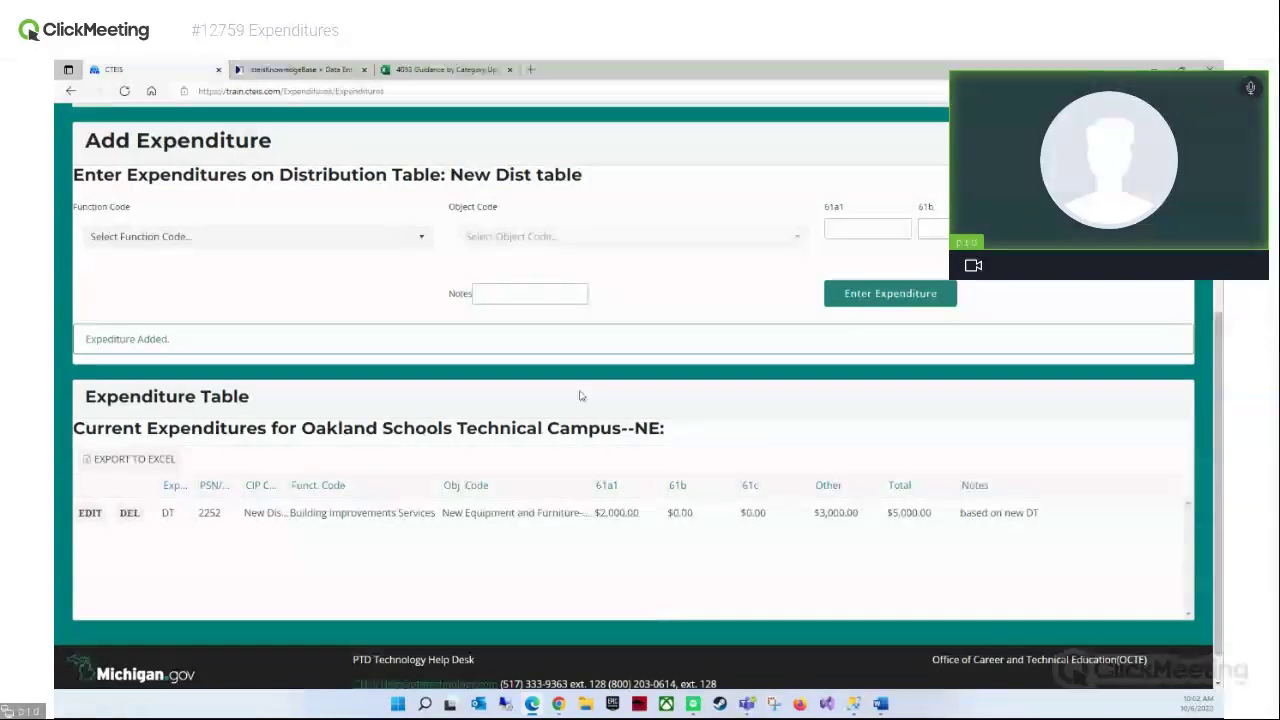
Step: Scroll from the Expenditure Table back up to the PSN program list
scroll(473, 389, "up", 3)
scroll(473, 389, "up", 1)
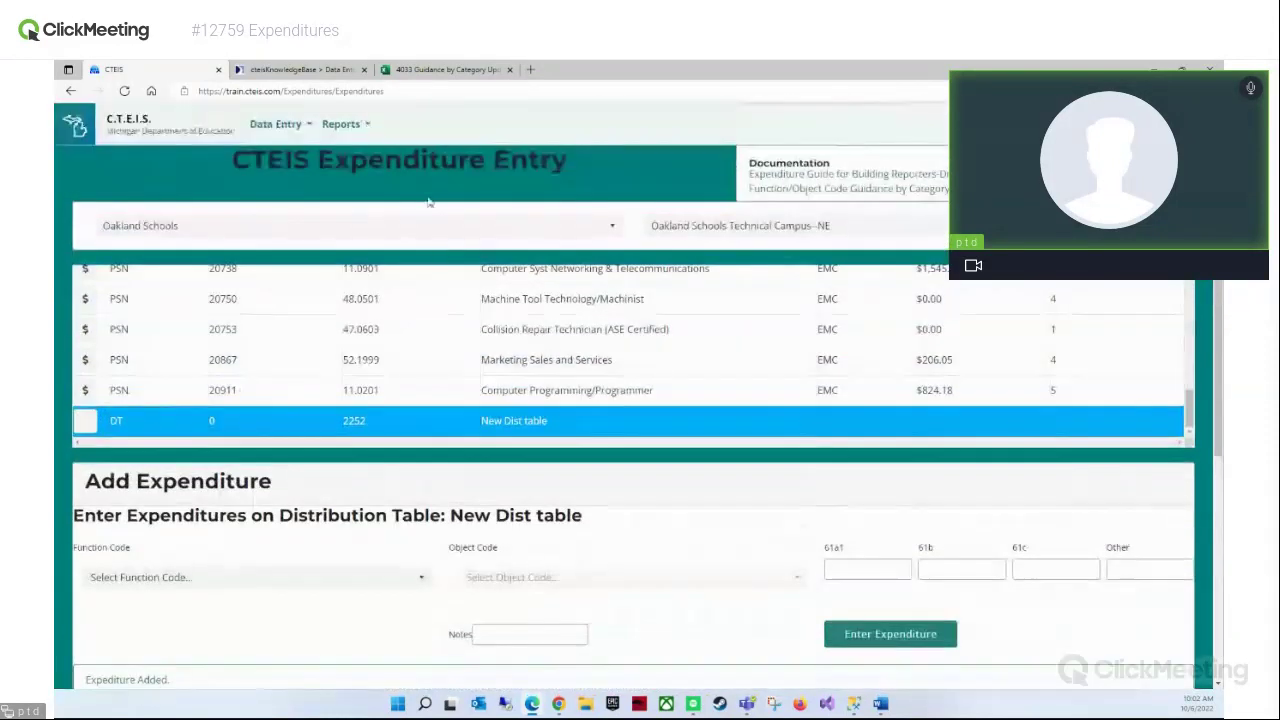
Step: Enter a PSN 20753 expenditure with Function 213 Health Services, Object 3130 and 1000 in 61a1
left_click(85, 329)
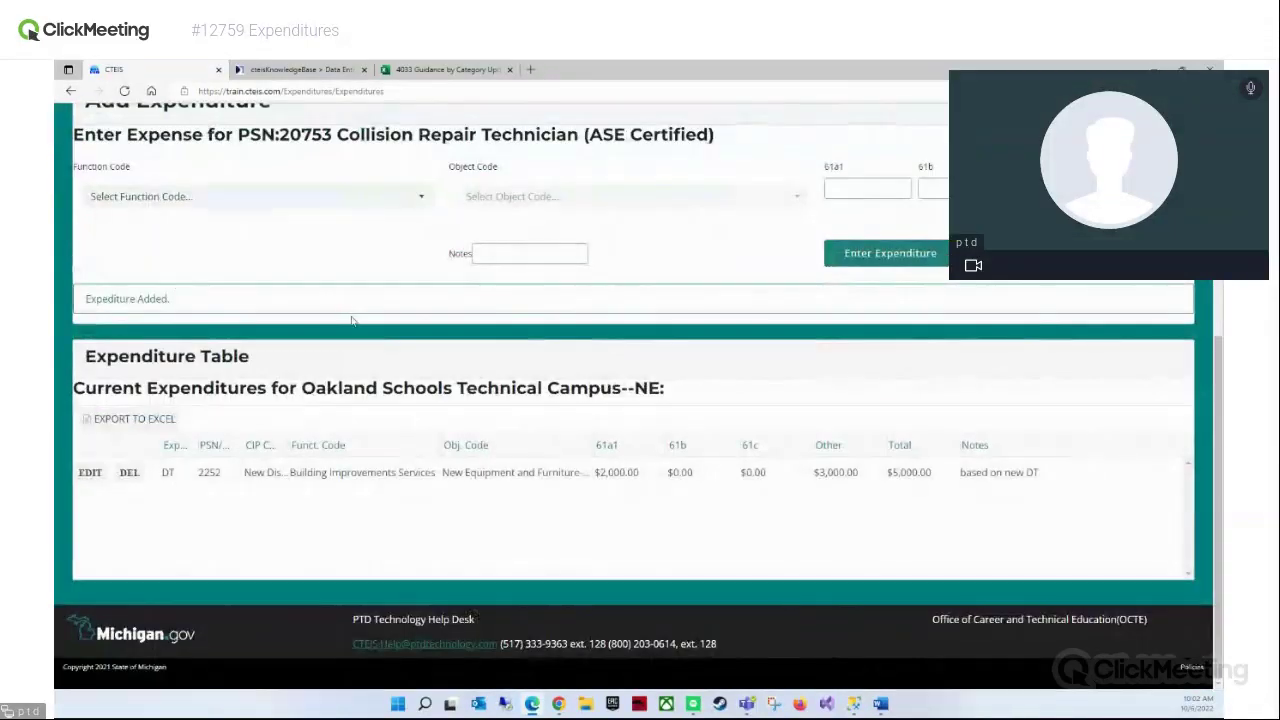
left_click(410, 199)
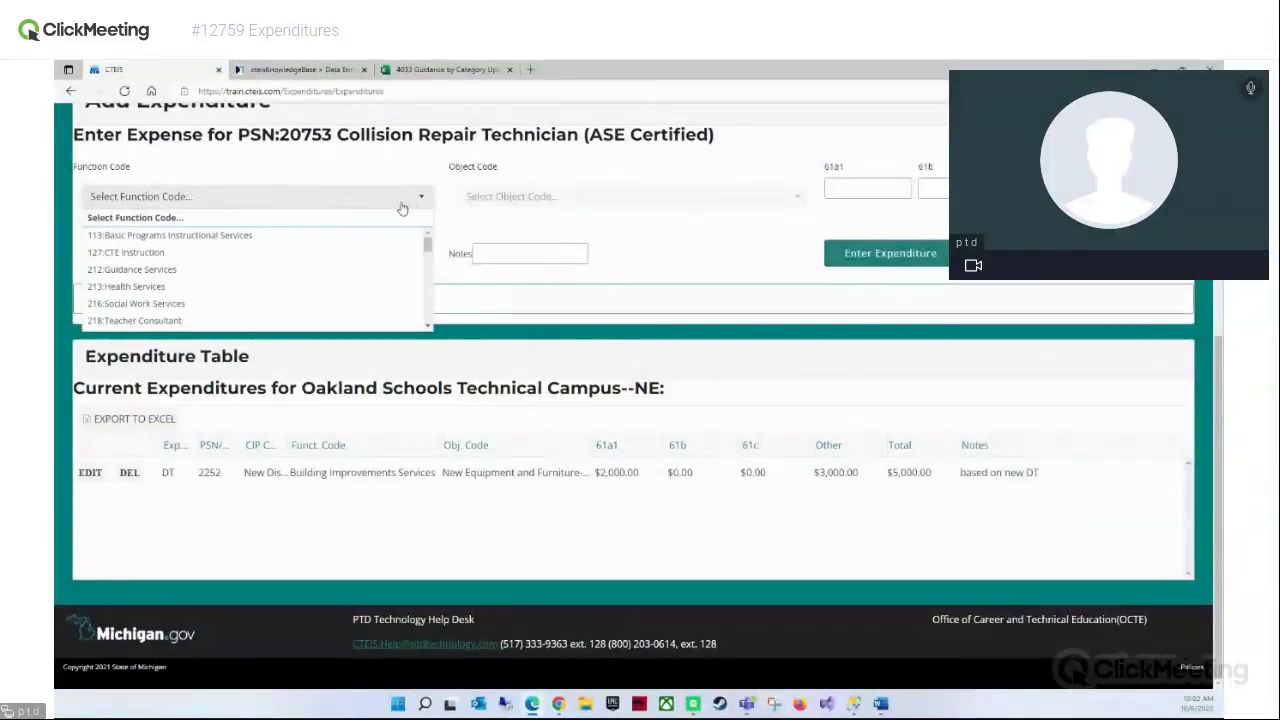
left_click(205, 287)
left_click(571, 199)
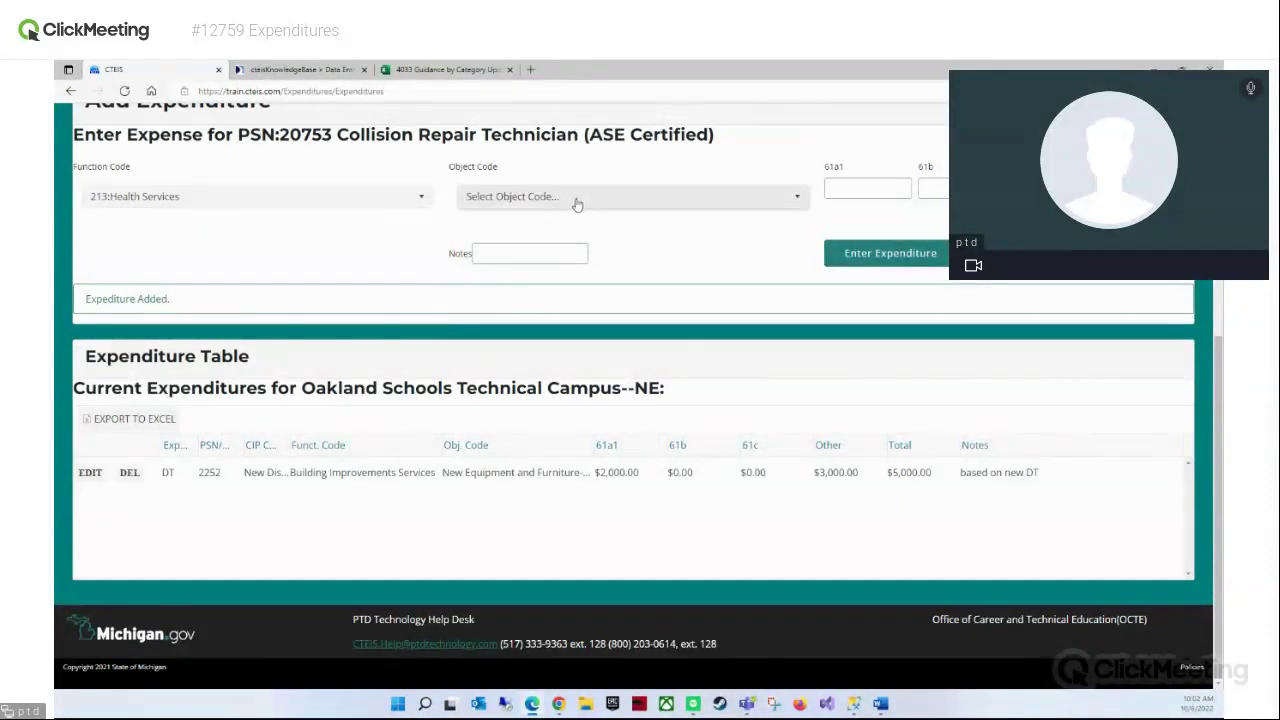
left_click(543, 236)
left_click(860, 185)
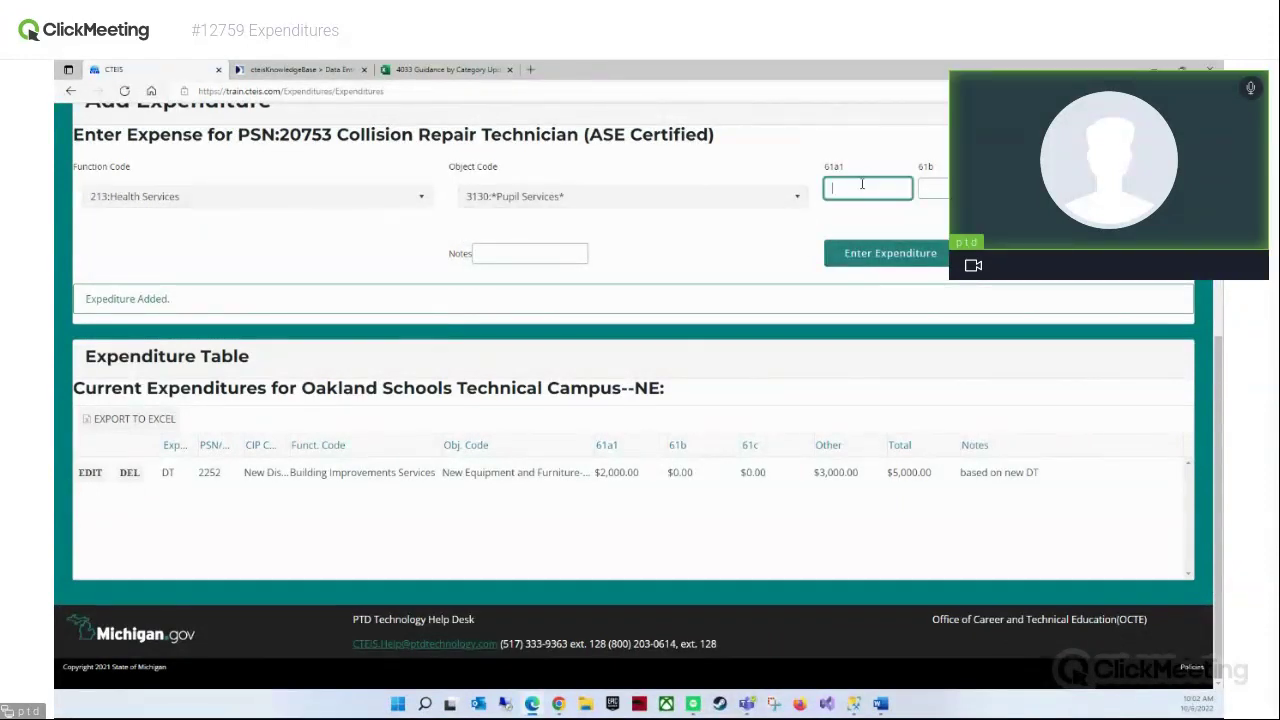
type("1000")
left_click(895, 253)
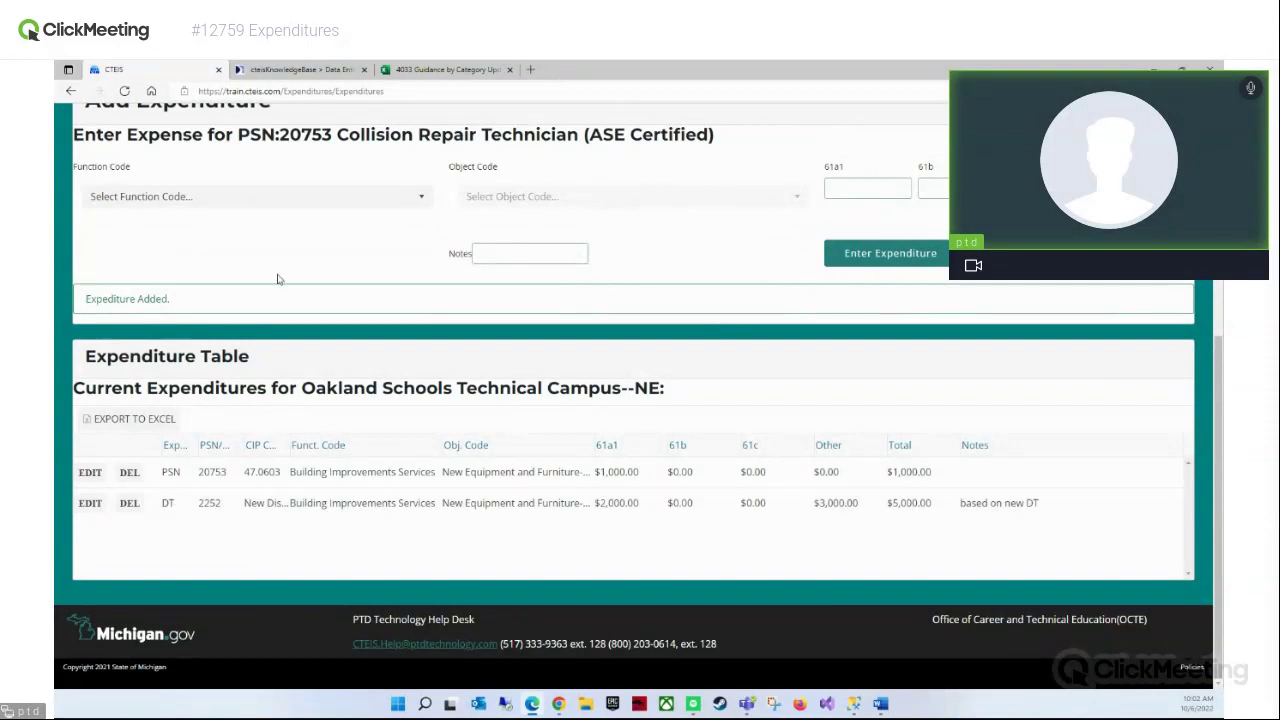
scroll(350, 258, "up", 4)
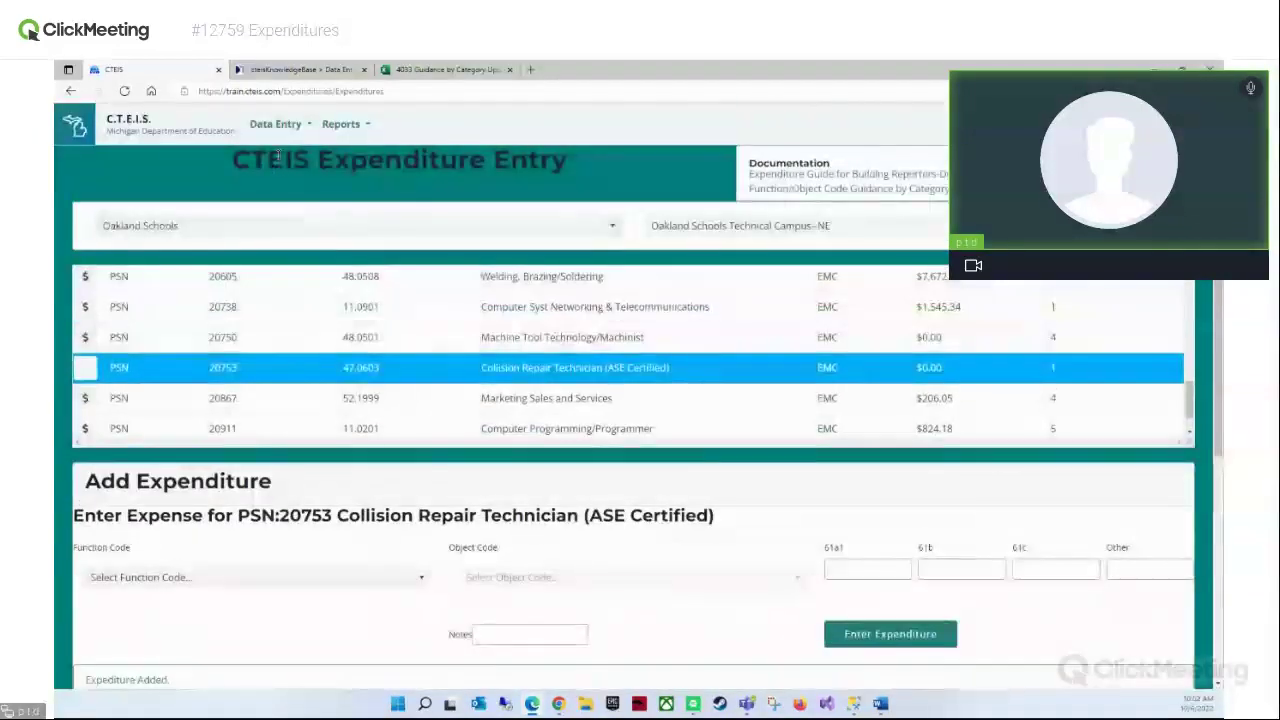
Step: Navigate through Data Entry to the 2022 Expenditure Review page
left_click(277, 124)
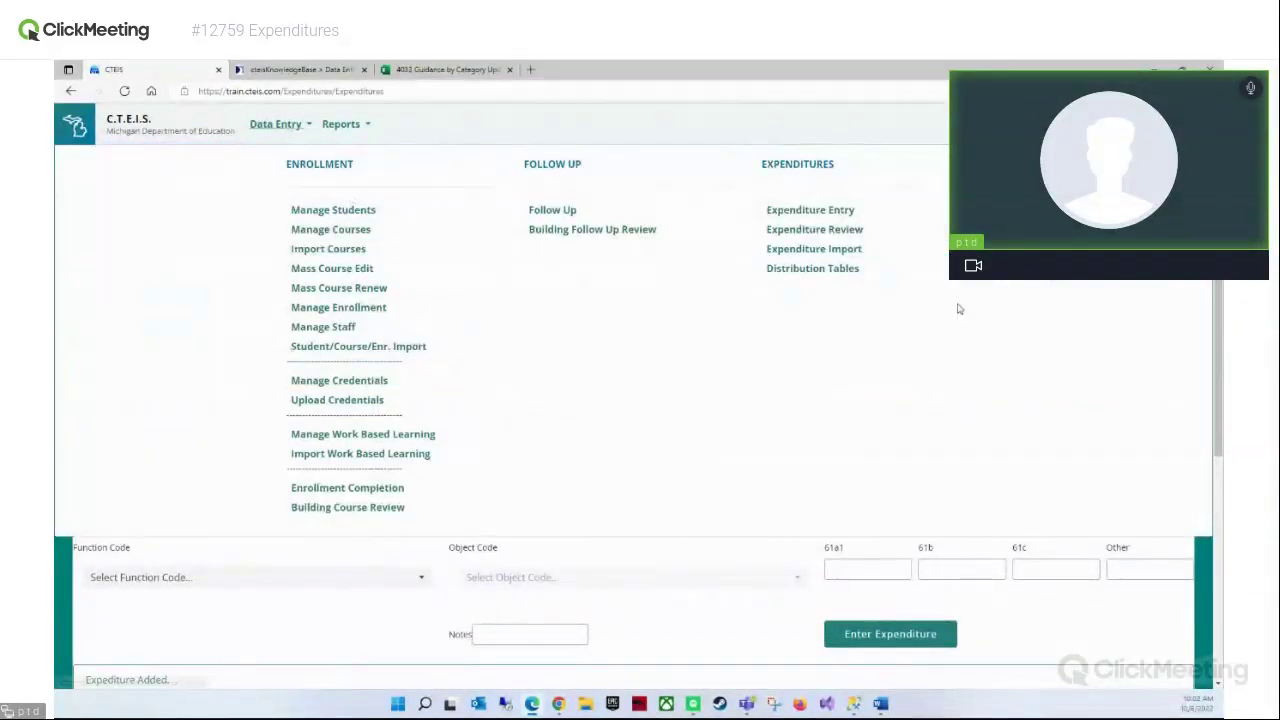
left_click(808, 231)
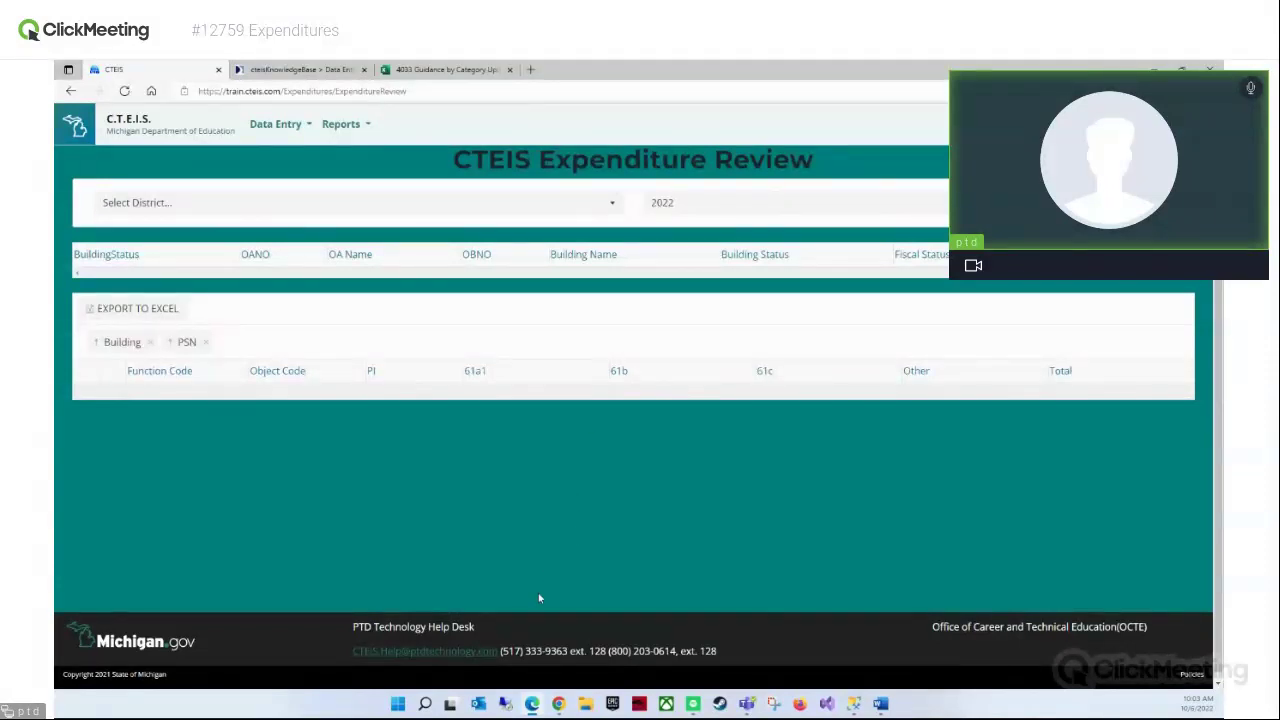
Step: Show Oakland Schools' buildings and validate Technical Campus--NE's expenditures
left_click(610, 203)
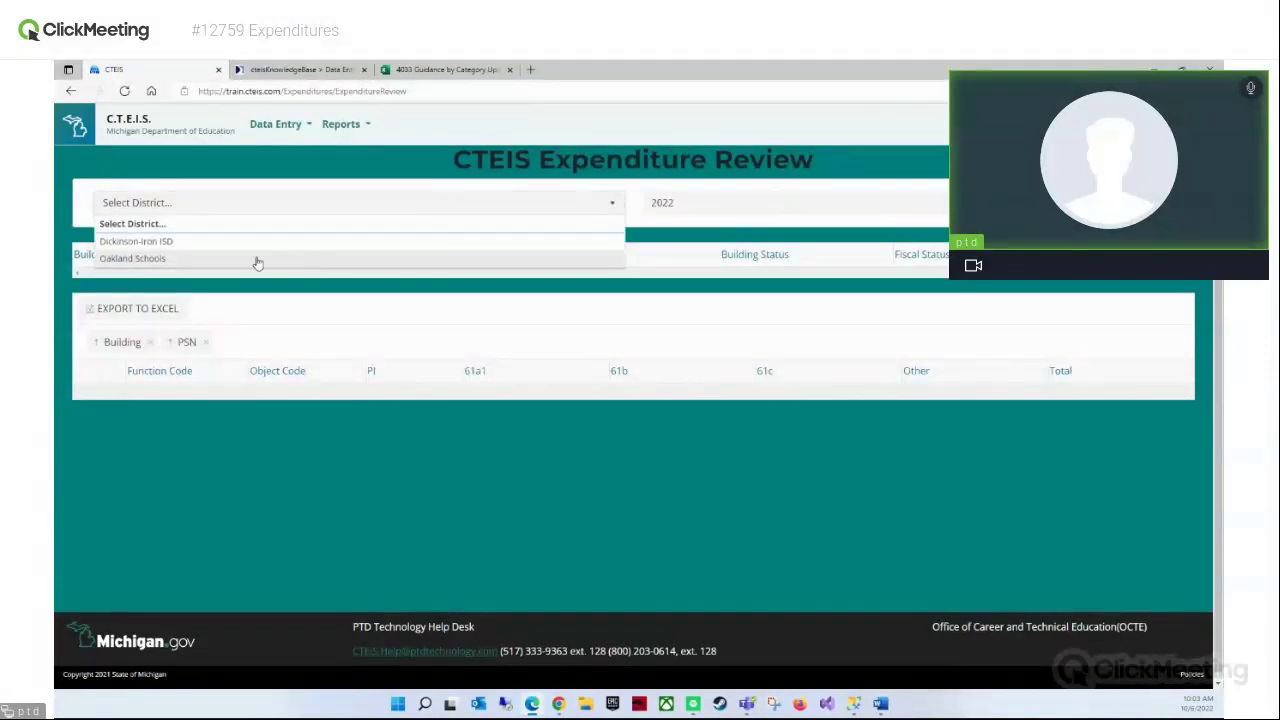
left_click(257, 259)
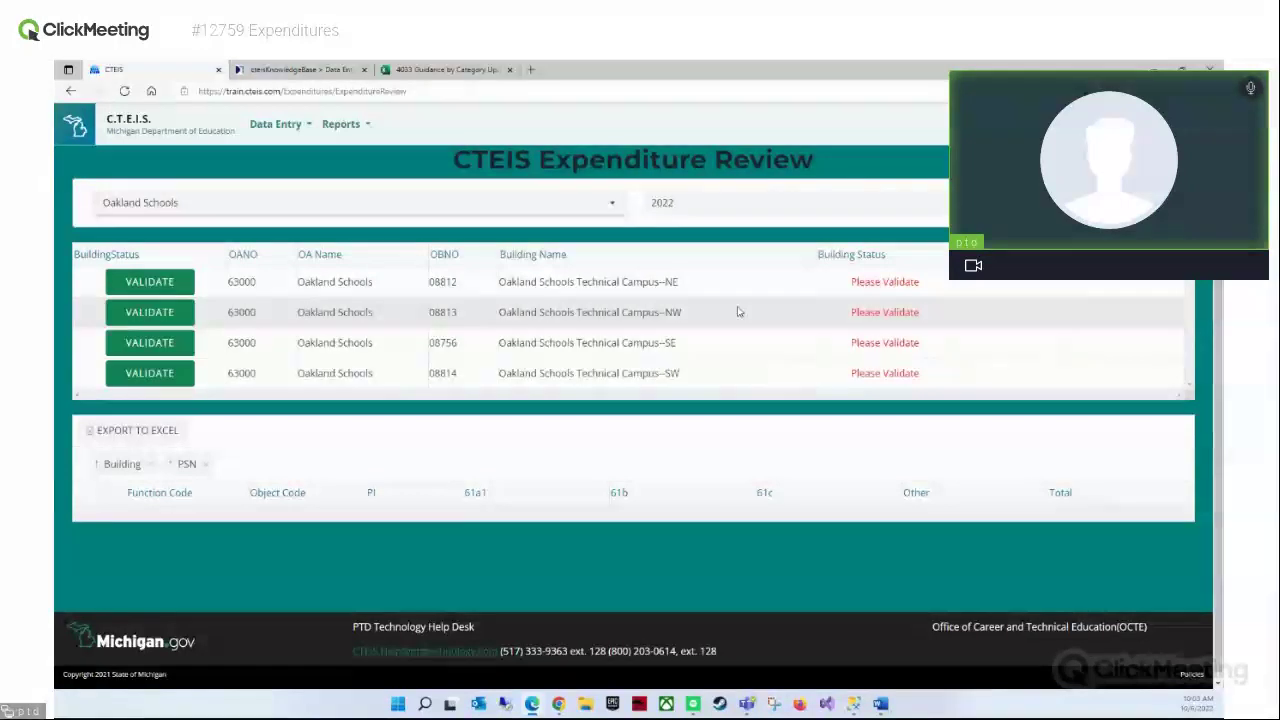
left_click(152, 286)
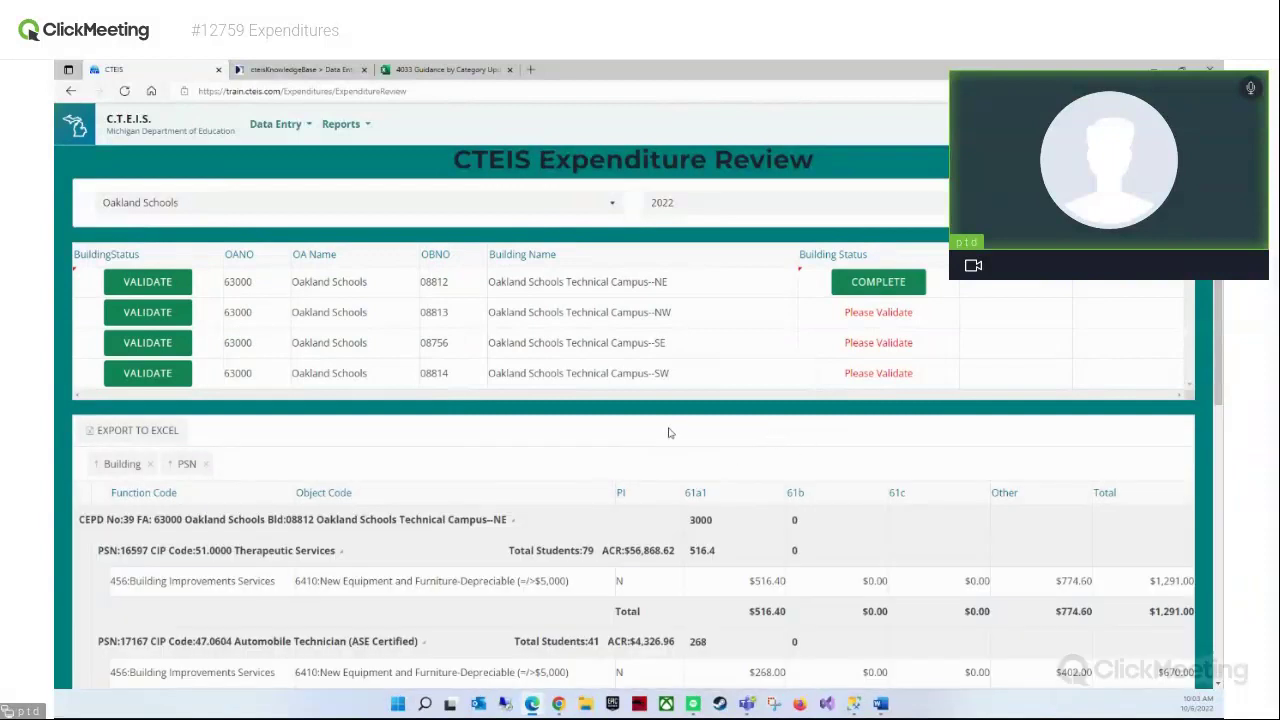
Step: Scroll through Technical Campus--NE's per-program distributed totals and grand total, then return to the top
scroll(672, 432, "down", 5)
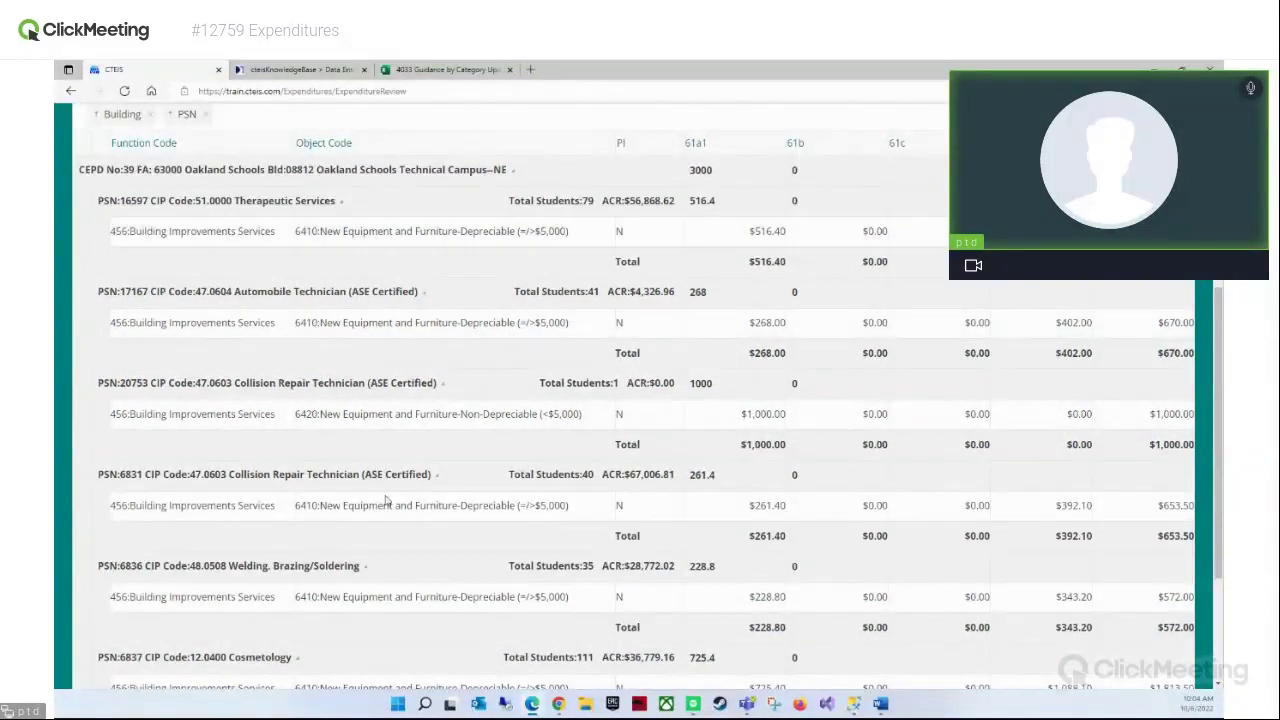
scroll(408, 511, "down", 3)
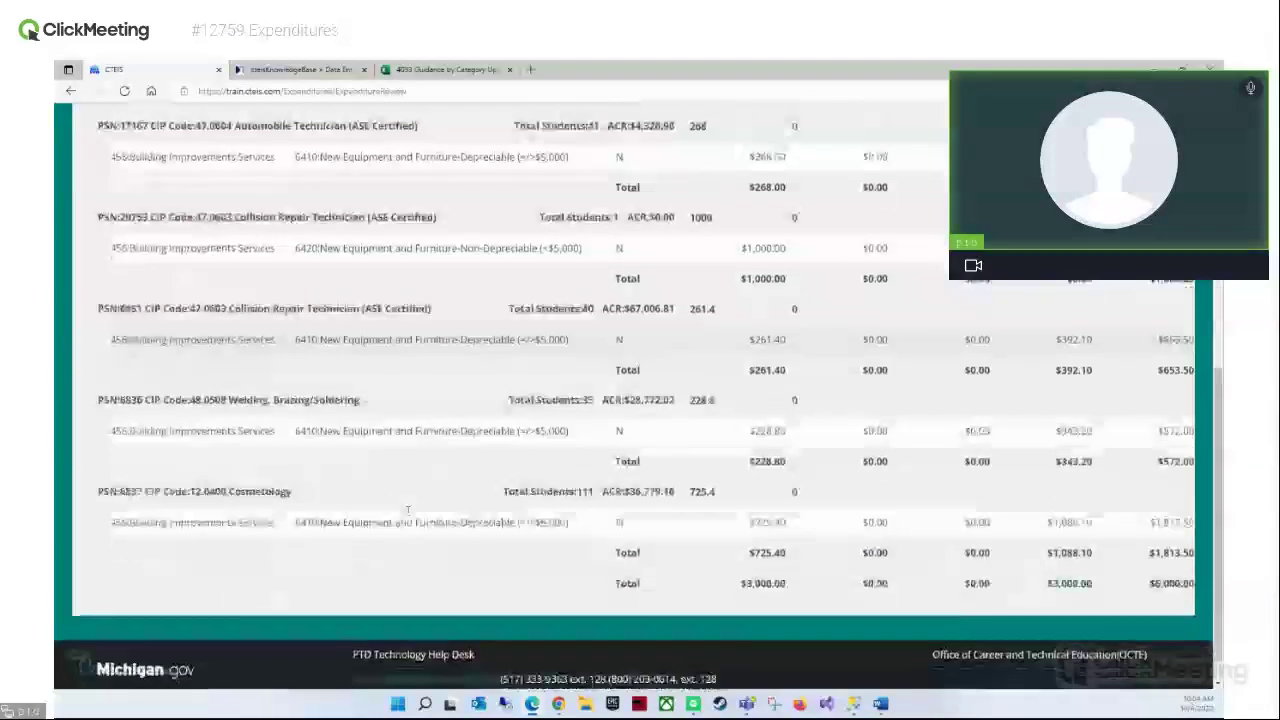
scroll(431, 570, "up", 3)
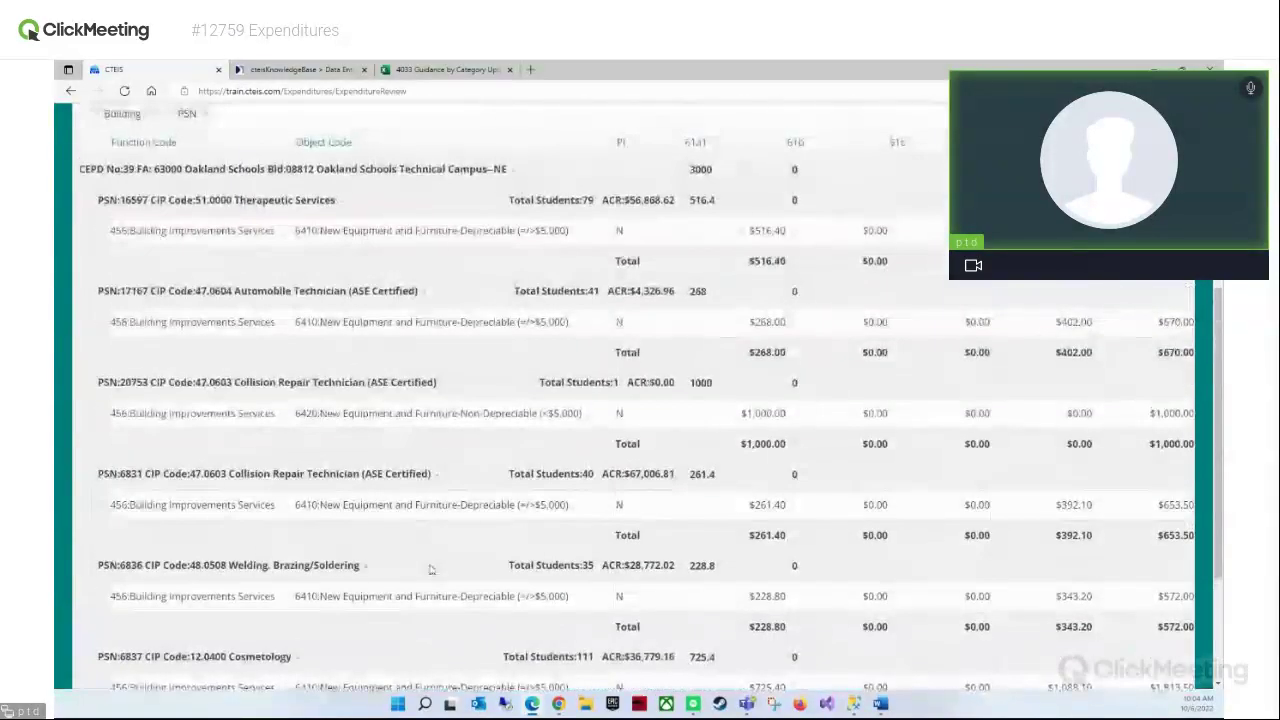
scroll(431, 570, "down", 1)
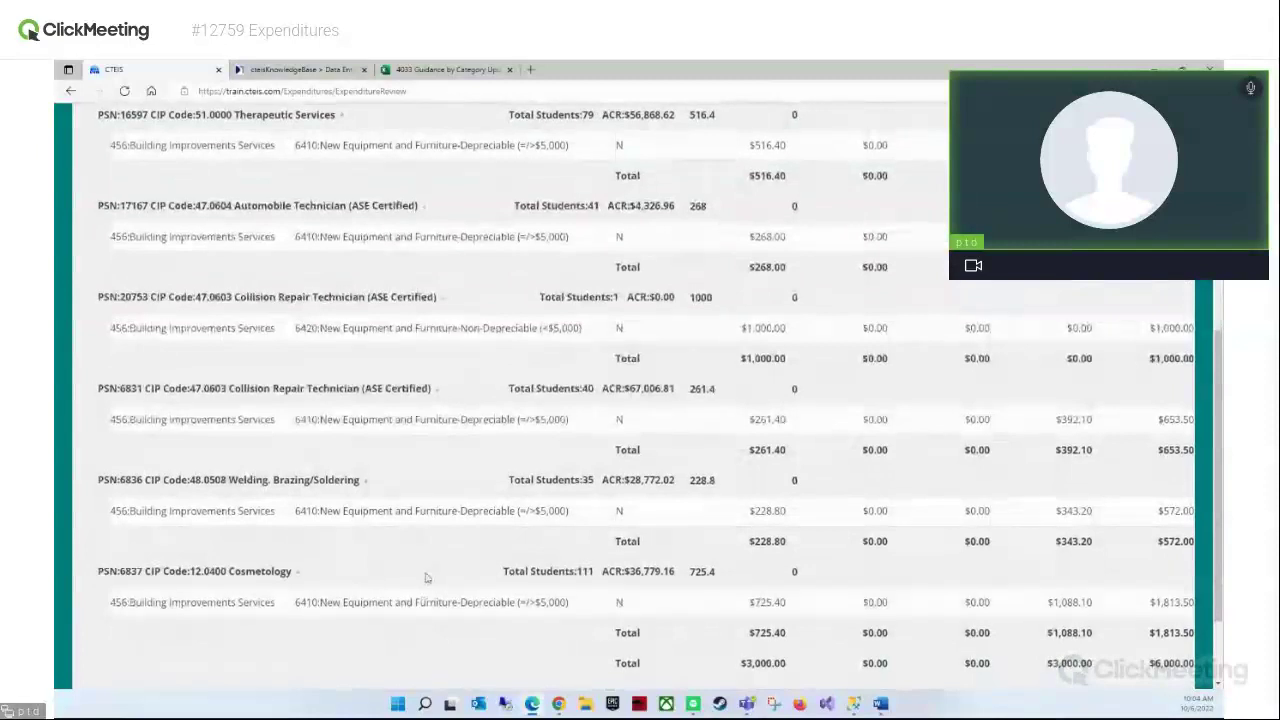
scroll(423, 580, "up", 1)
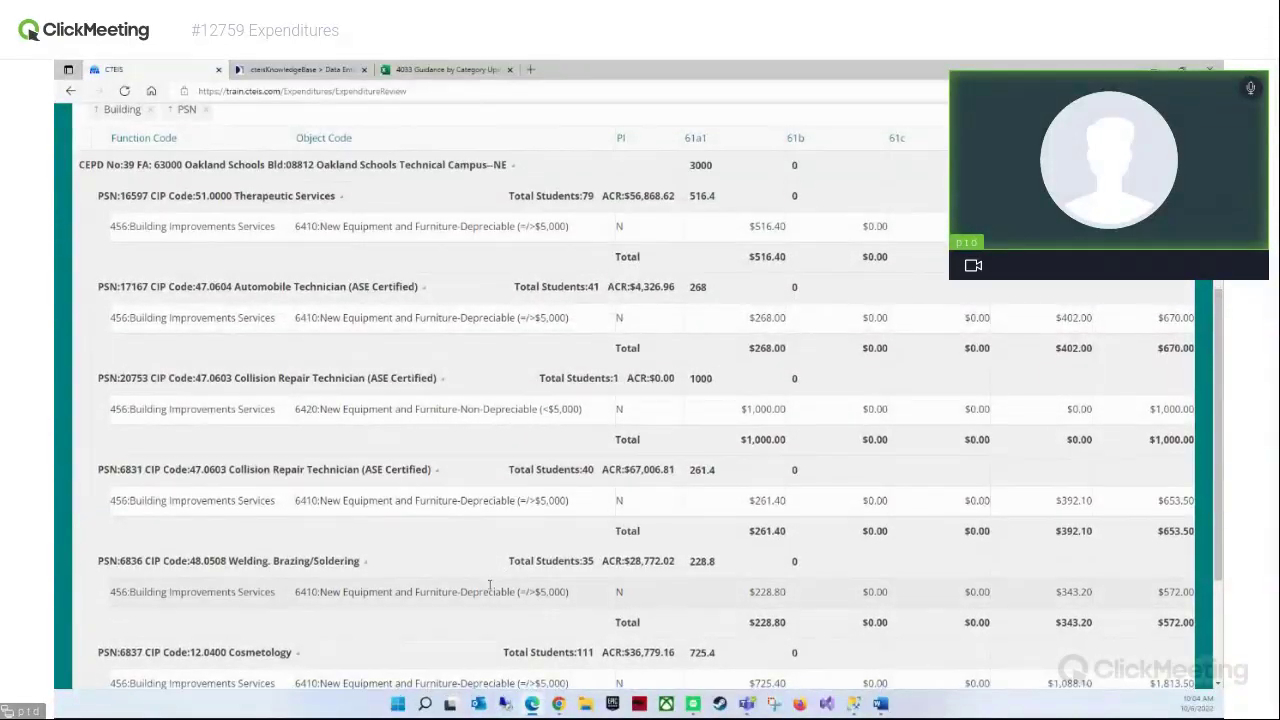
scroll(497, 600, "down", 1)
scroll(932, 433, "up", 1)
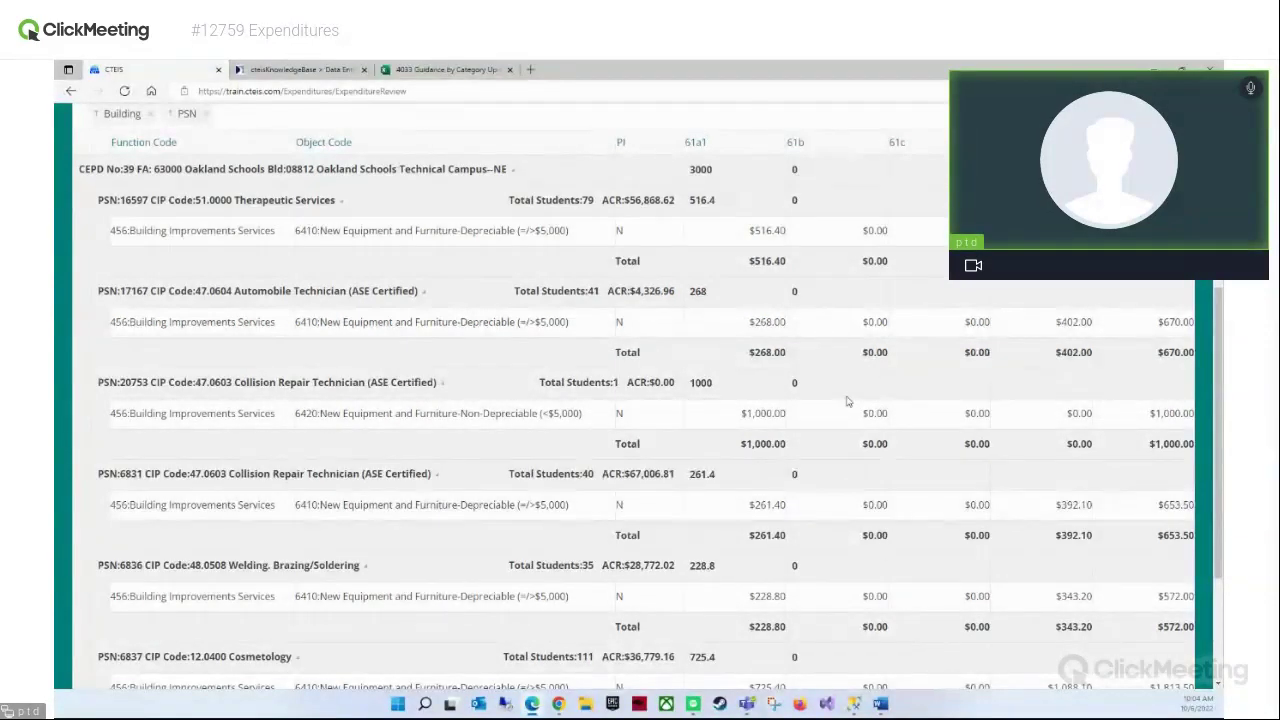
scroll(920, 522, "down", 1)
scroll(920, 522, "up", 5)
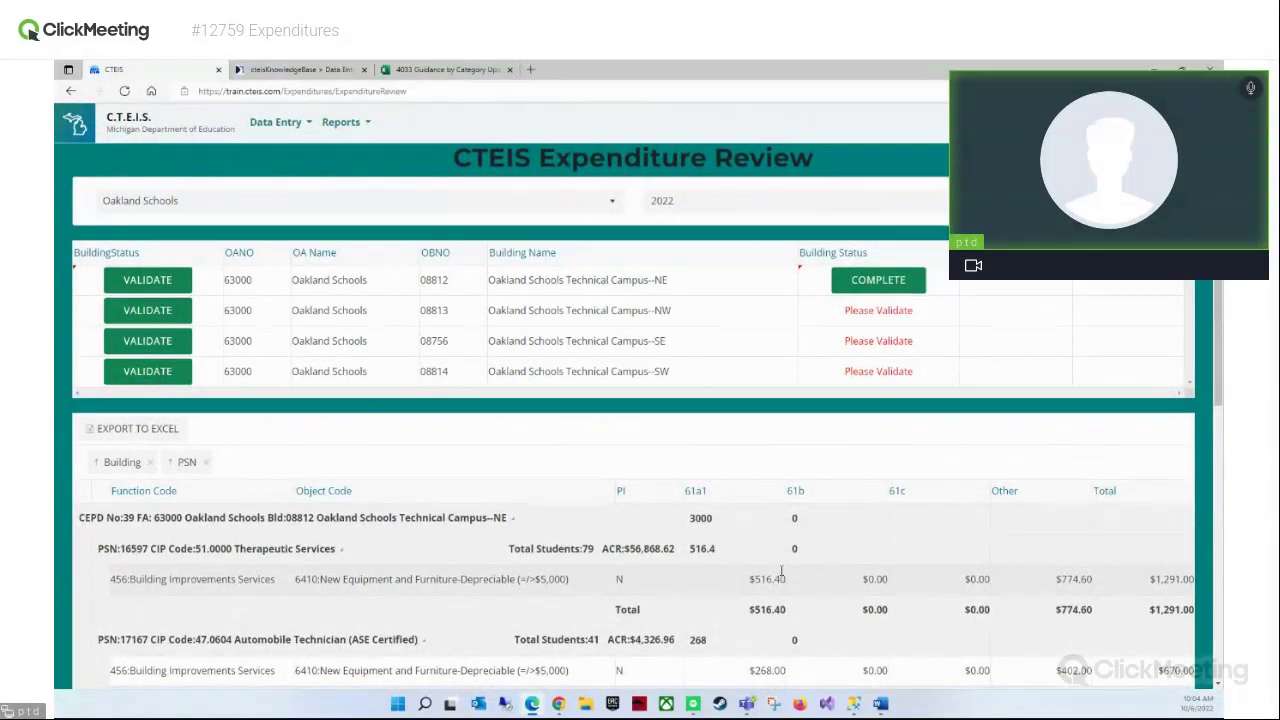
scroll(888, 562, "down", 1)
scroll(888, 562, "up", 1)
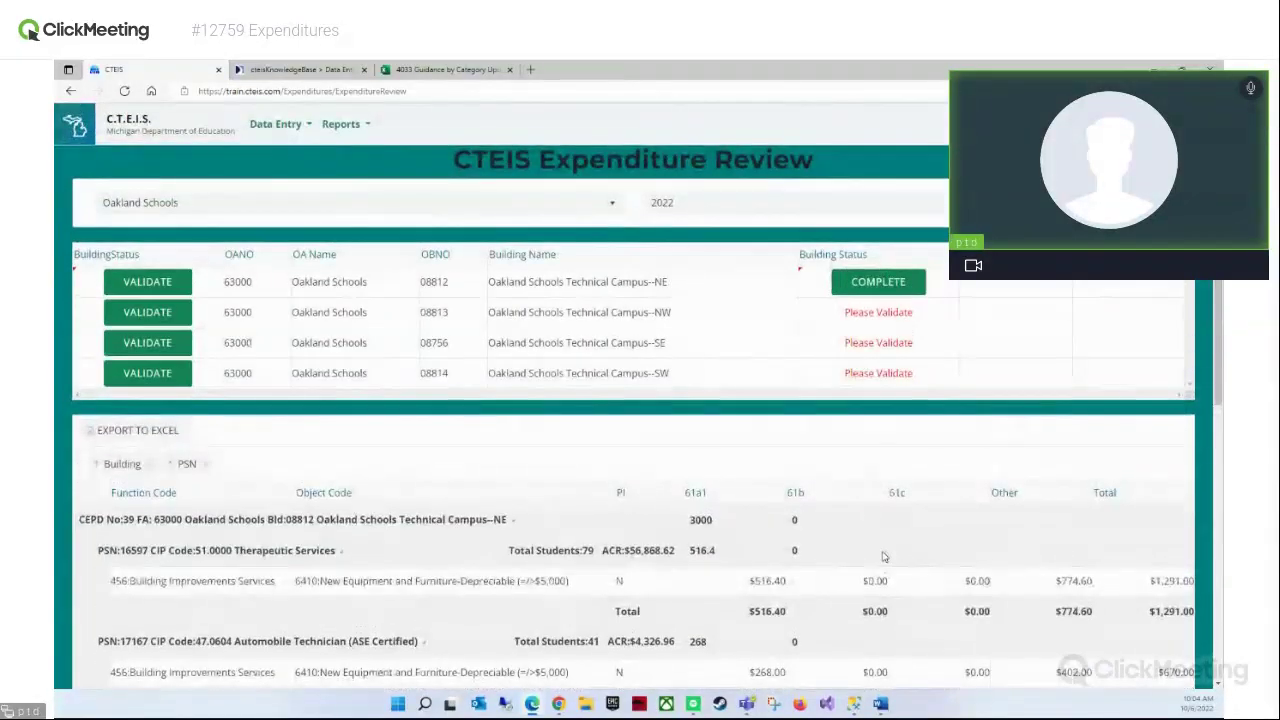
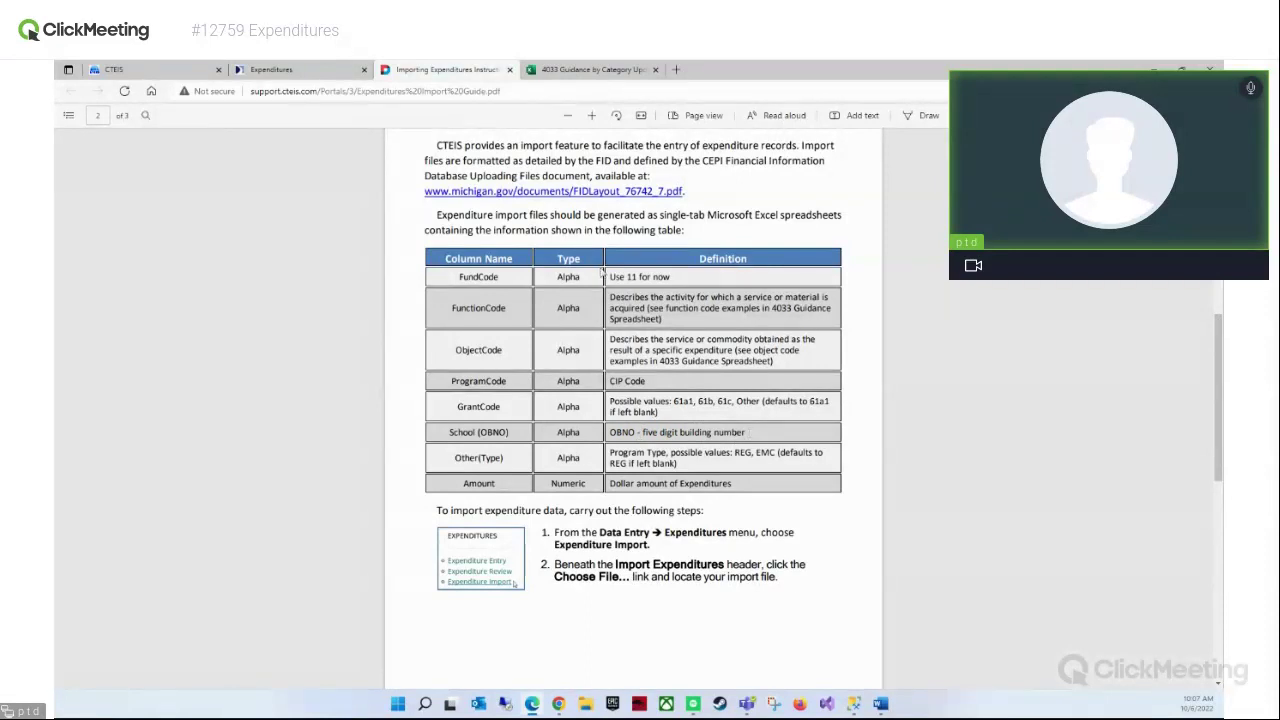
left_click(303, 75)
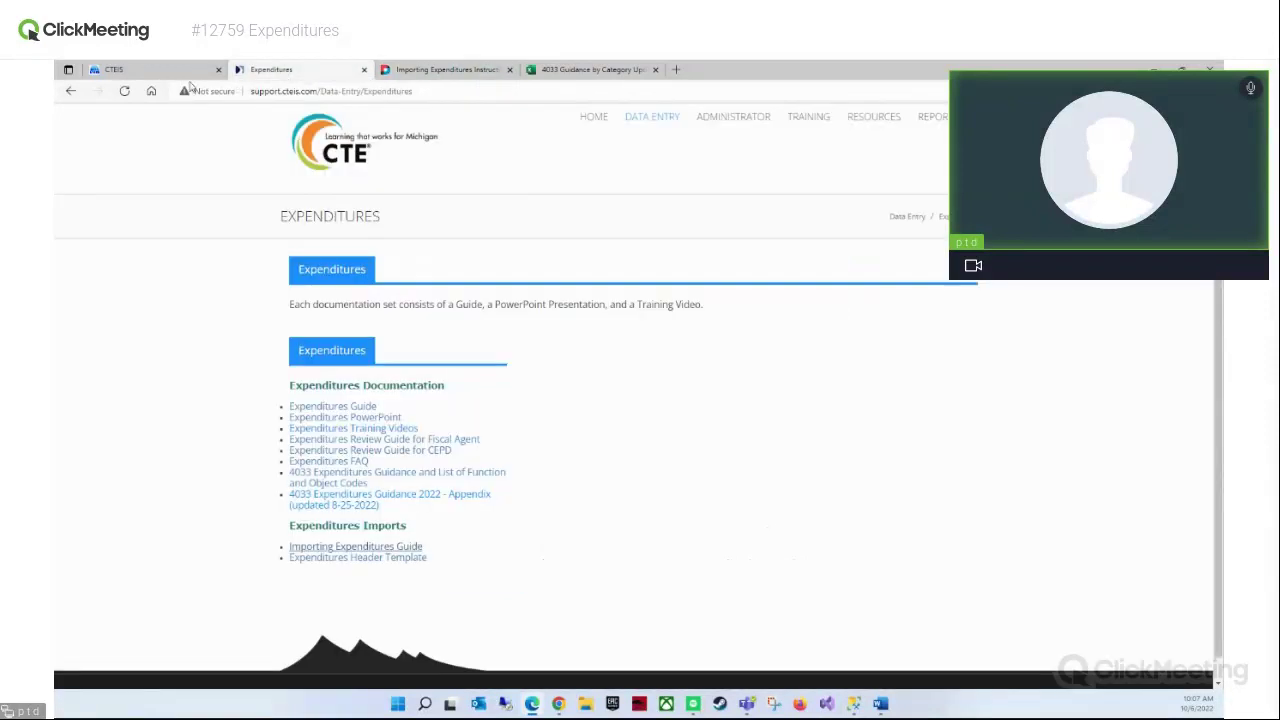
left_click(114, 70)
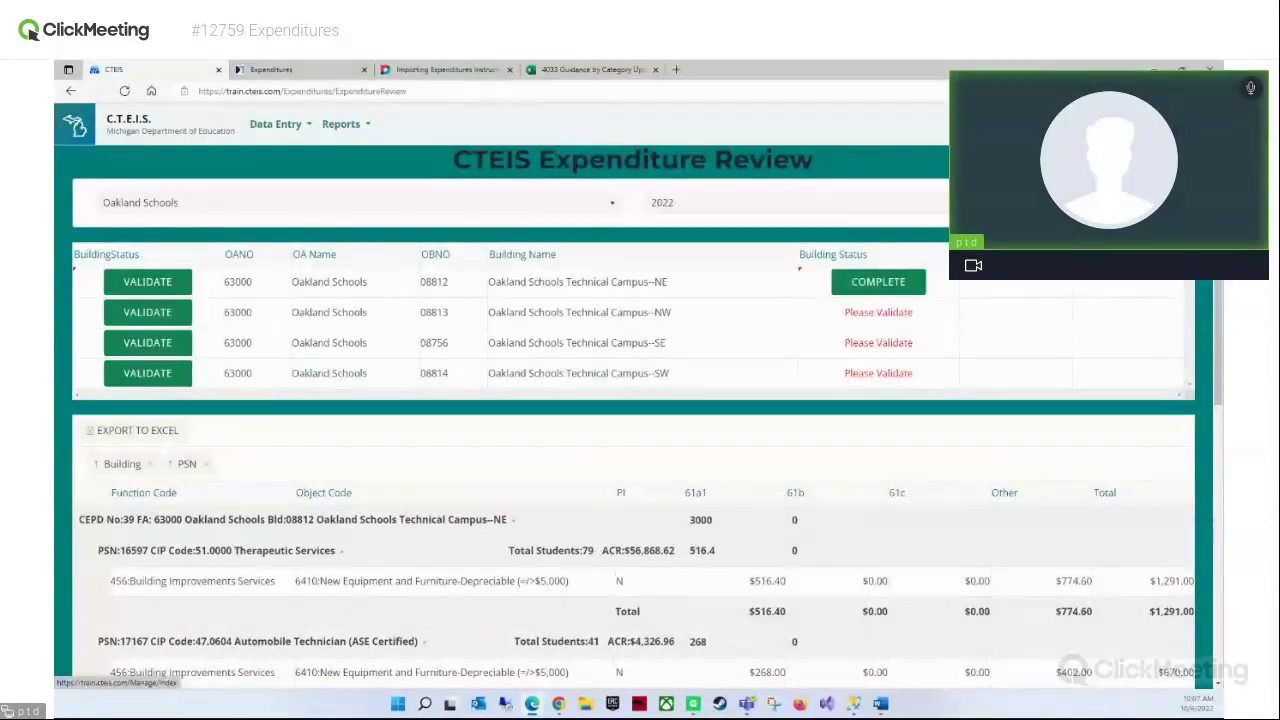
left_click(128, 124)
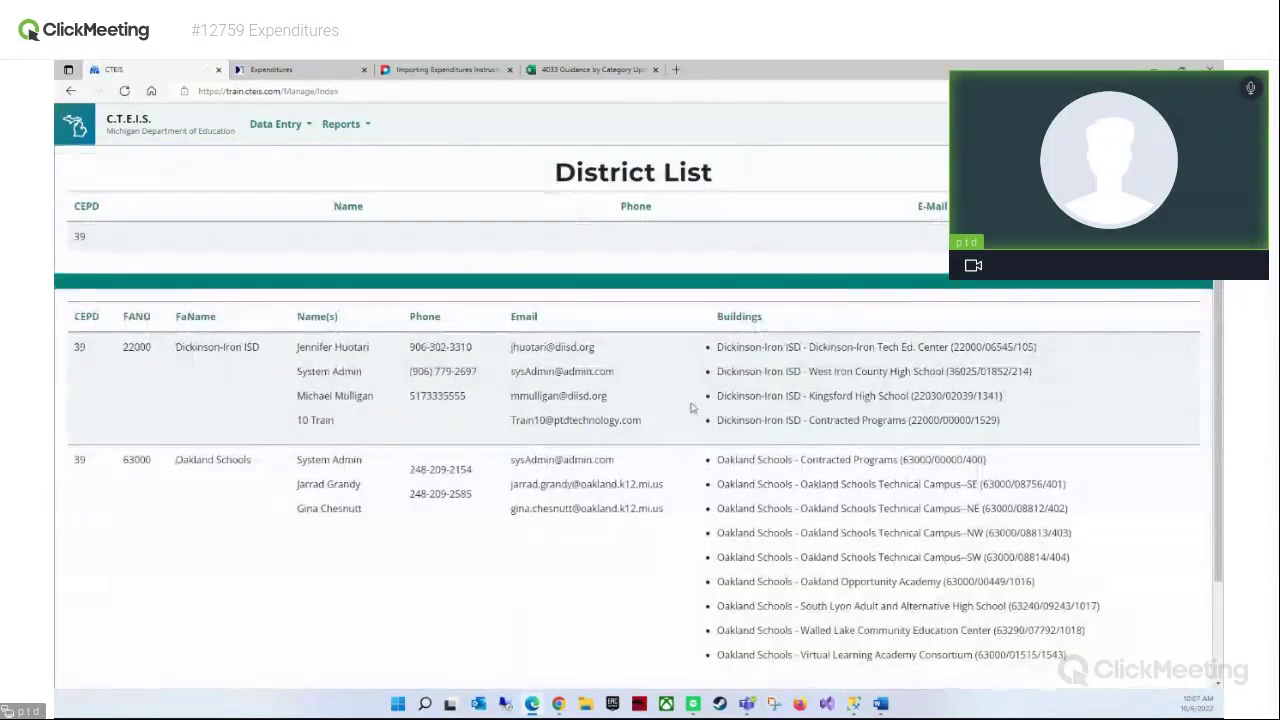
scroll(722, 459, "down", 3)
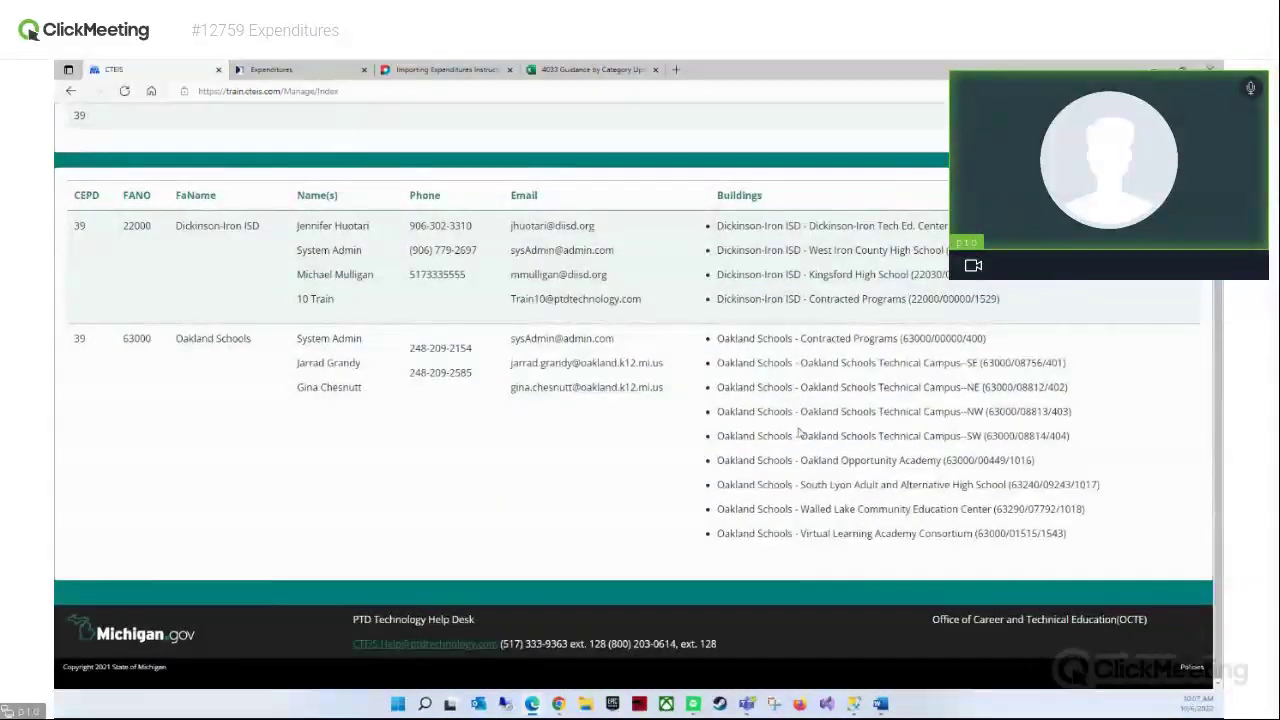
scroll(782, 425, "up", 2)
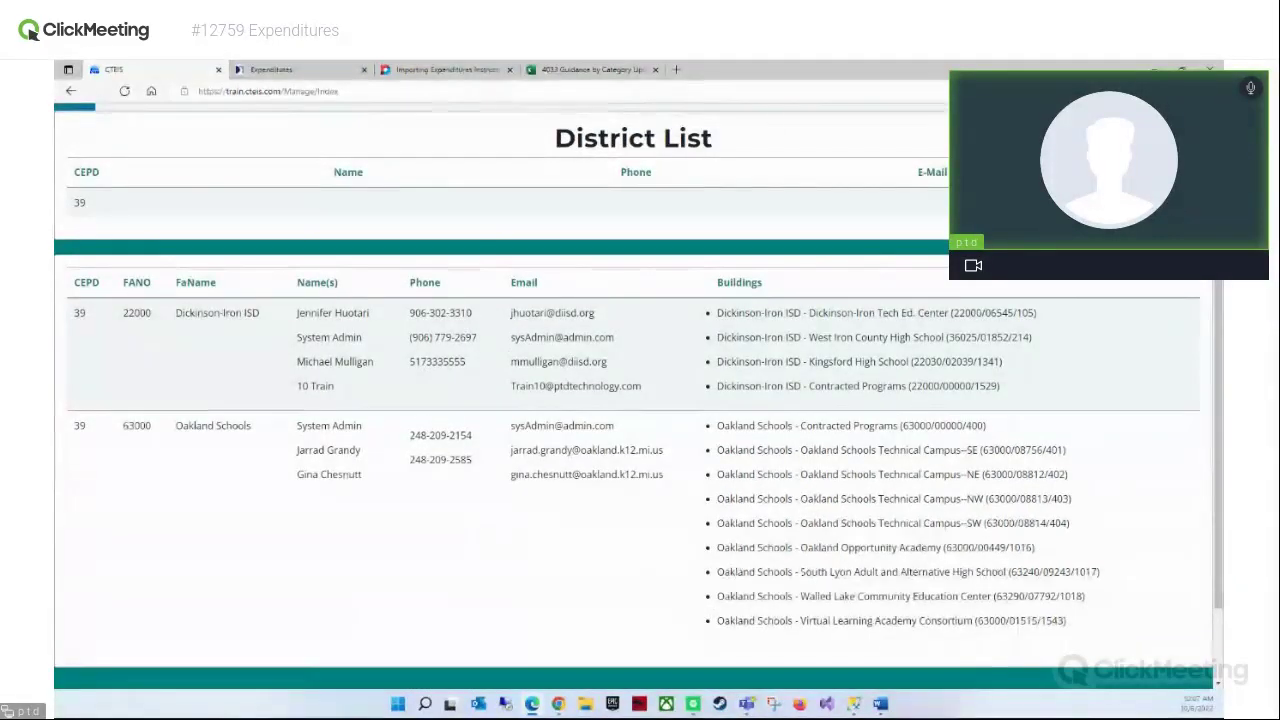
left_click(68, 91)
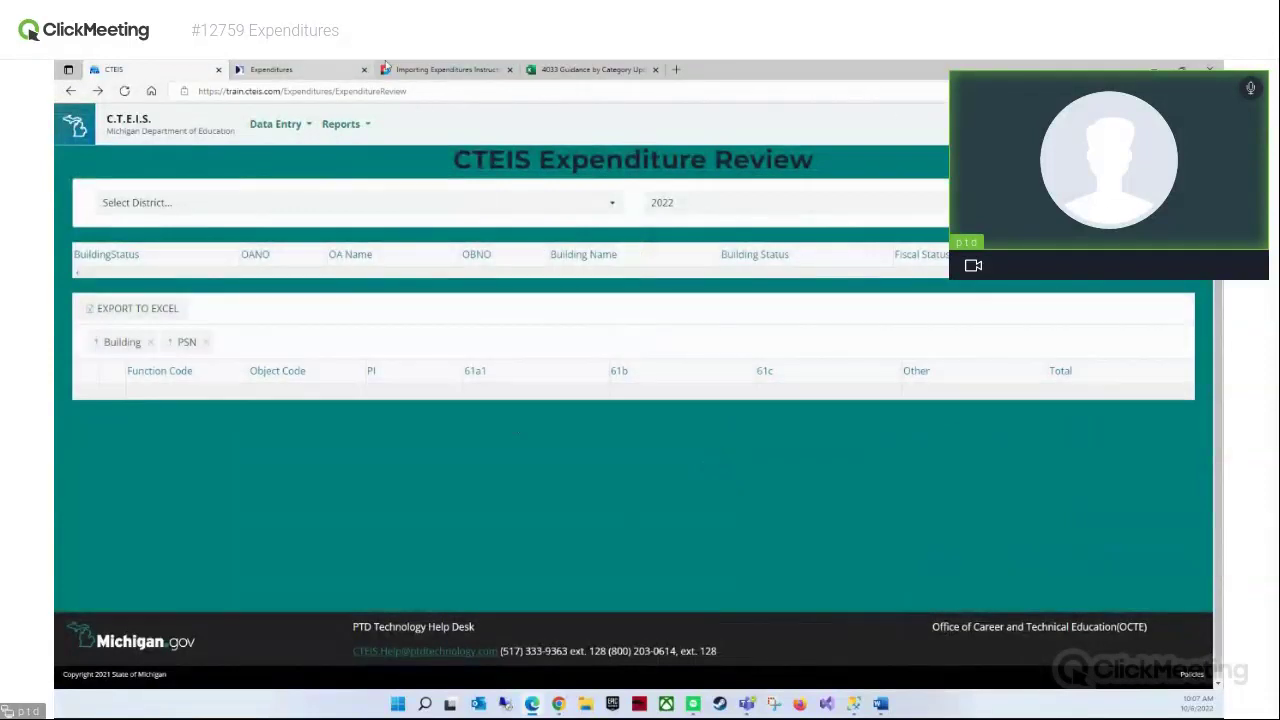
left_click(452, 72)
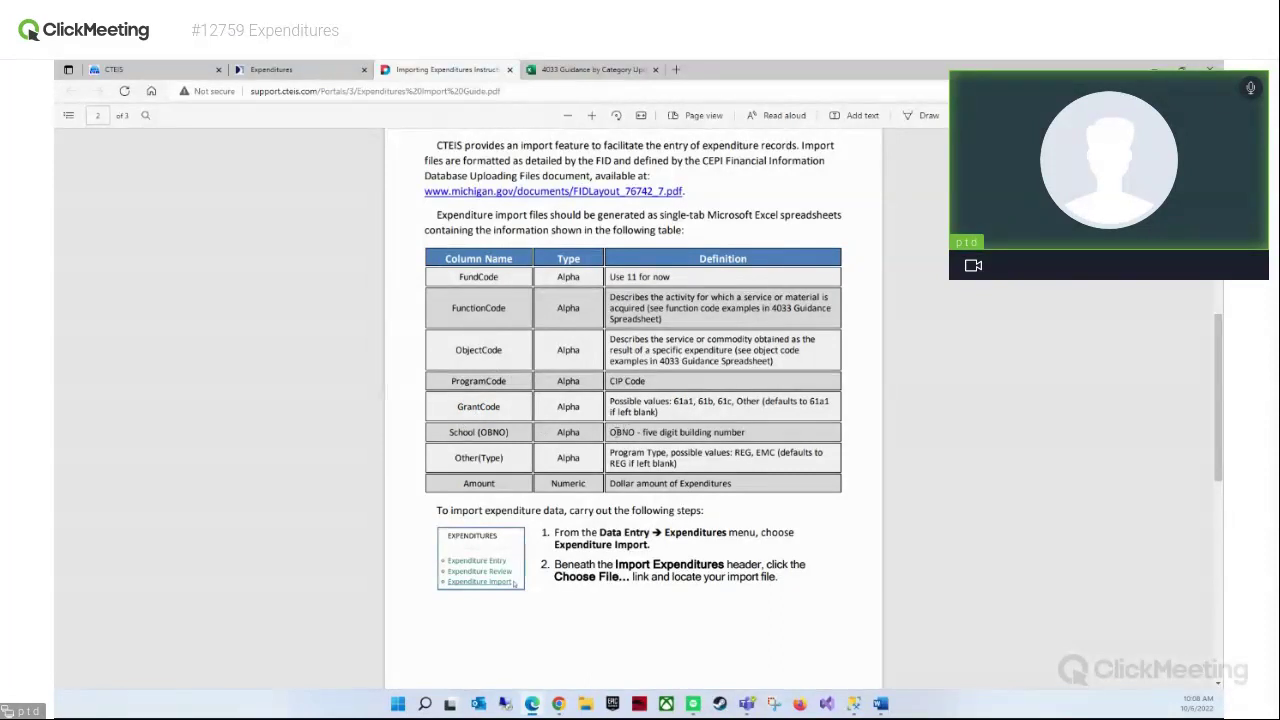
Step: Highlight OBNO in the PDF's School definition, review the page 3 import steps, then return to the Expenditures page
left_click_drag(610, 432, 639, 433)
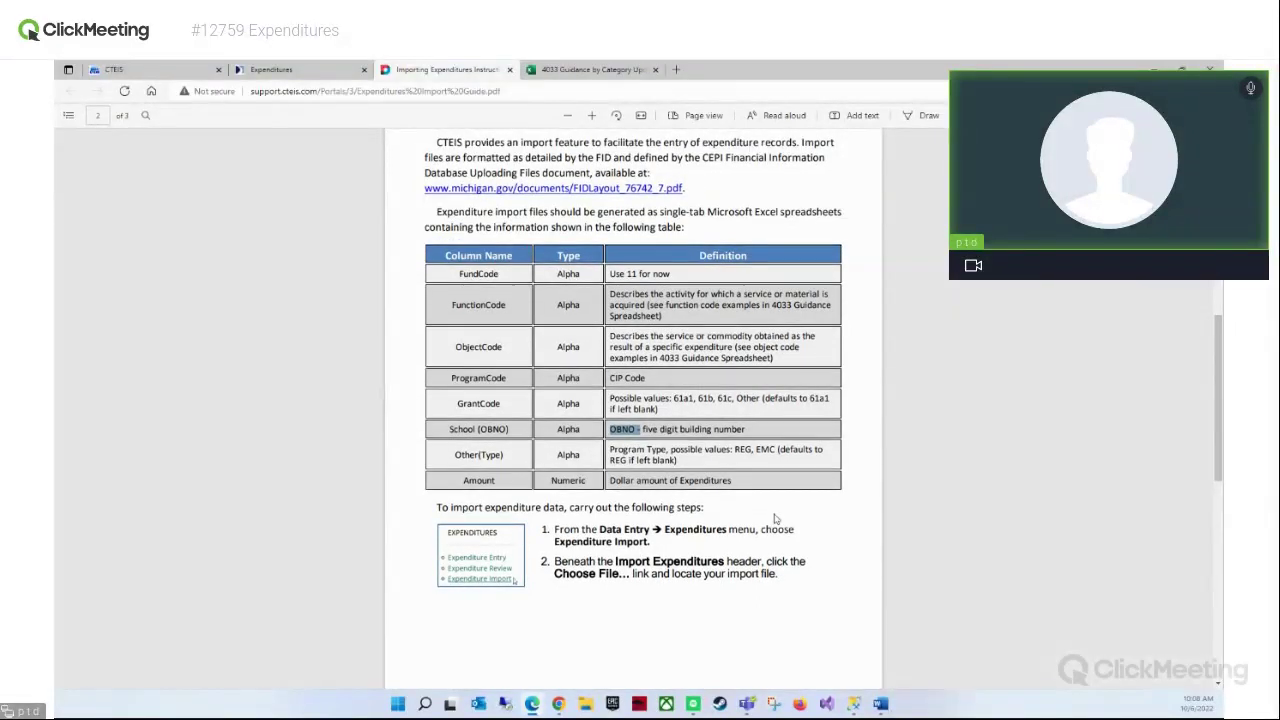
scroll(678, 316, "down", 4)
scroll(678, 316, "down", 2)
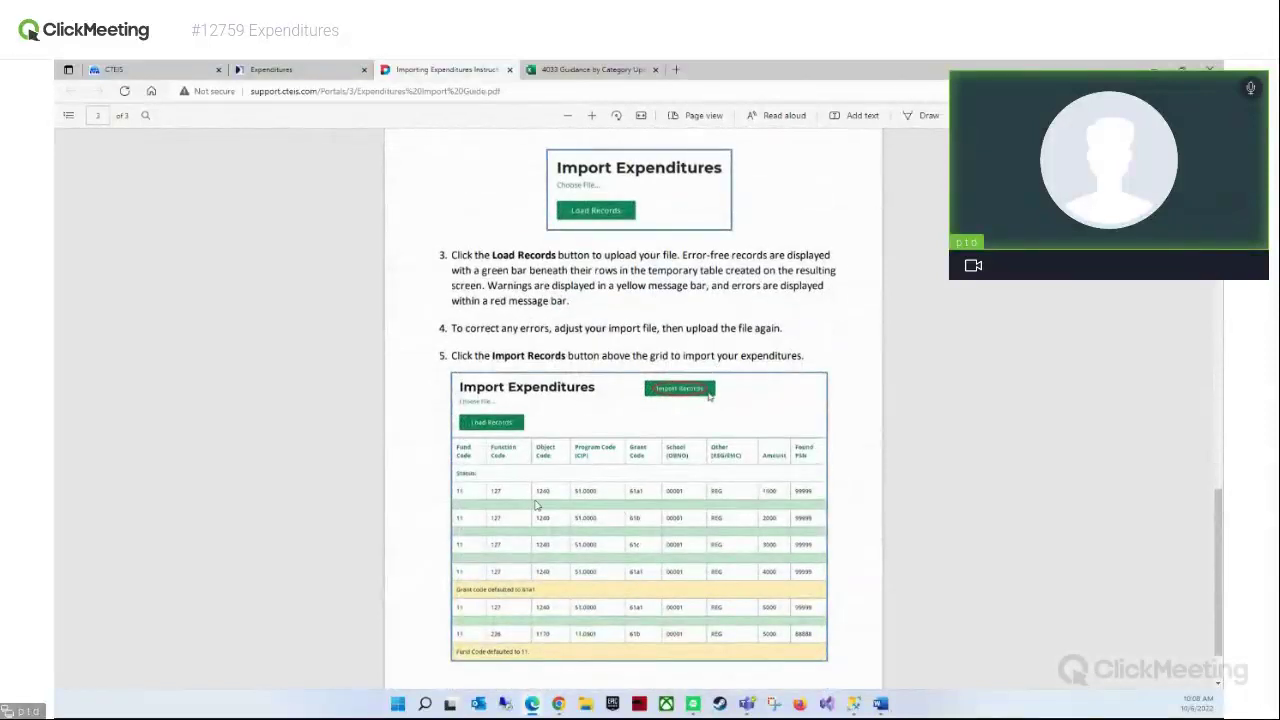
scroll(800, 466, "down", 1)
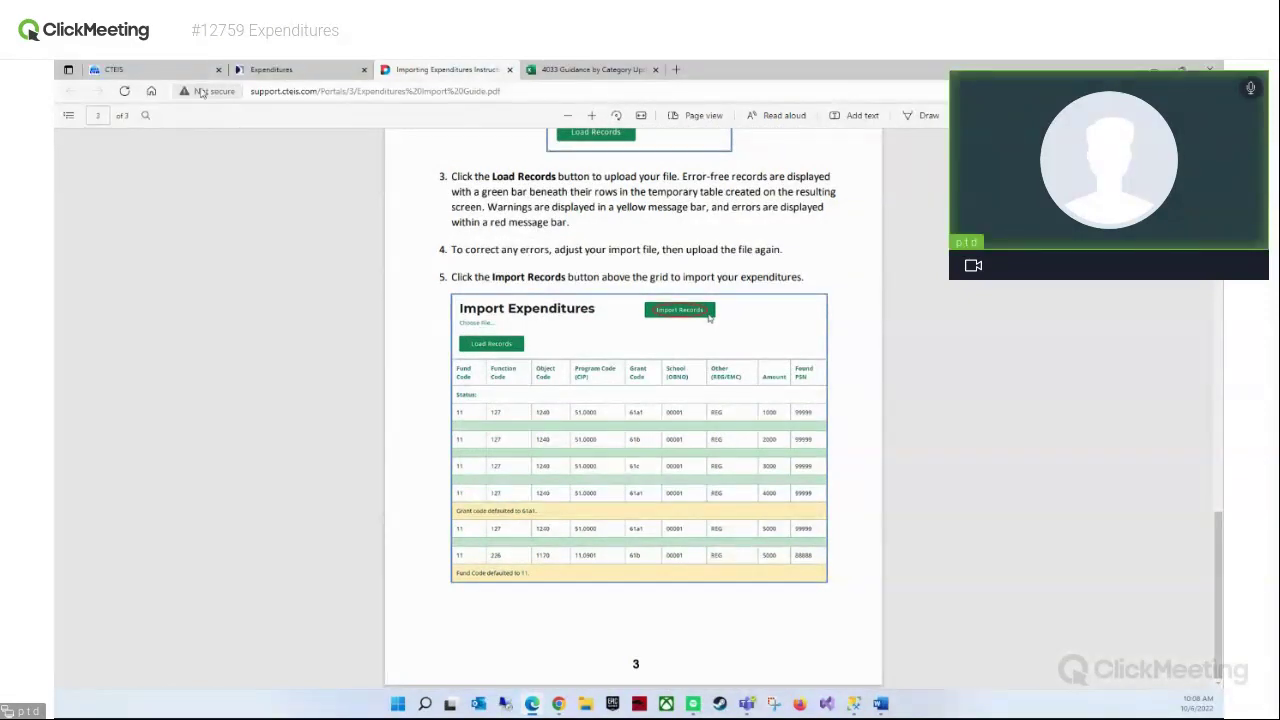
left_click(331, 72)
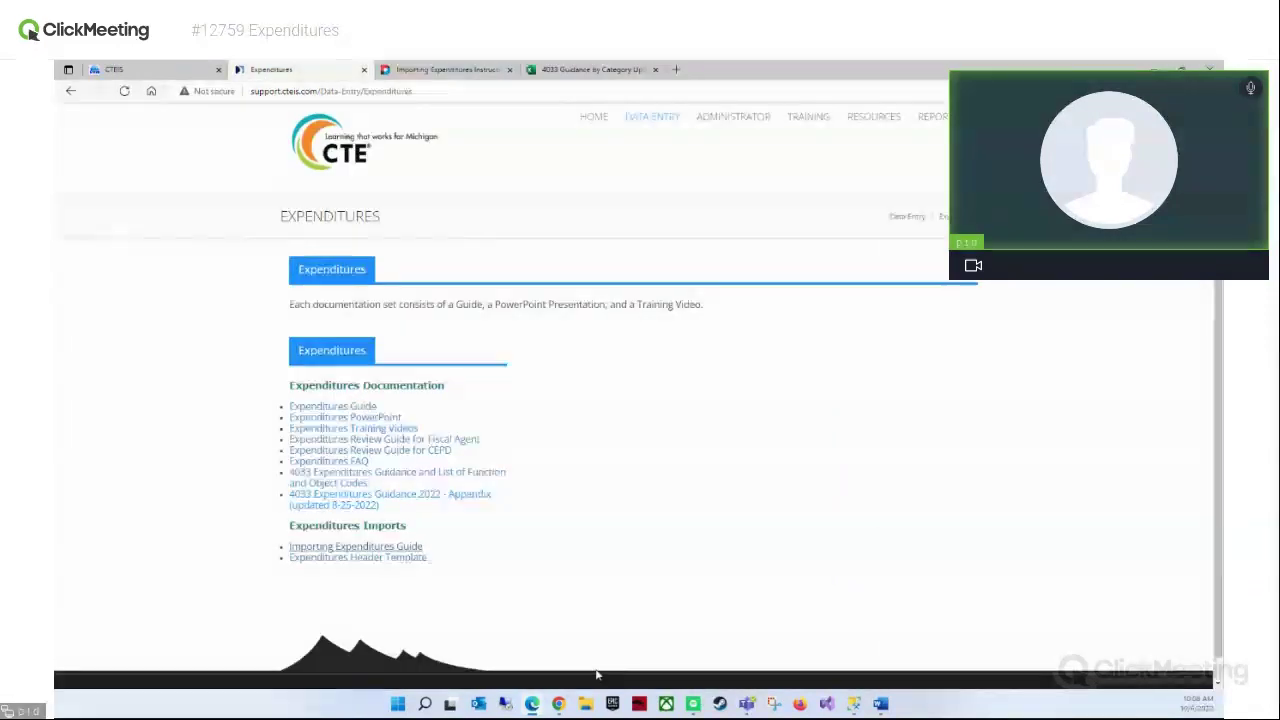
Step: Open the Expenditures Header Template and look over its FundCode through Amount headers before opening it in desktop Excel
left_click(376, 560)
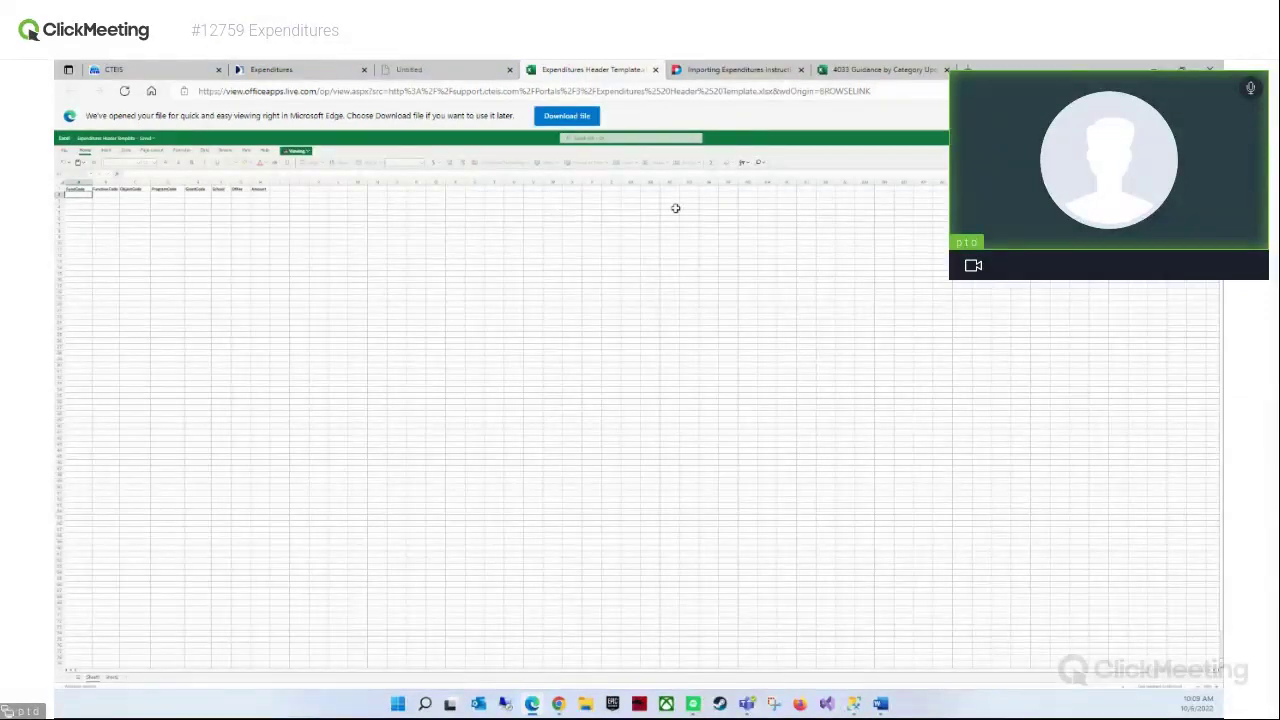
scroll(574, 335, "up", 5)
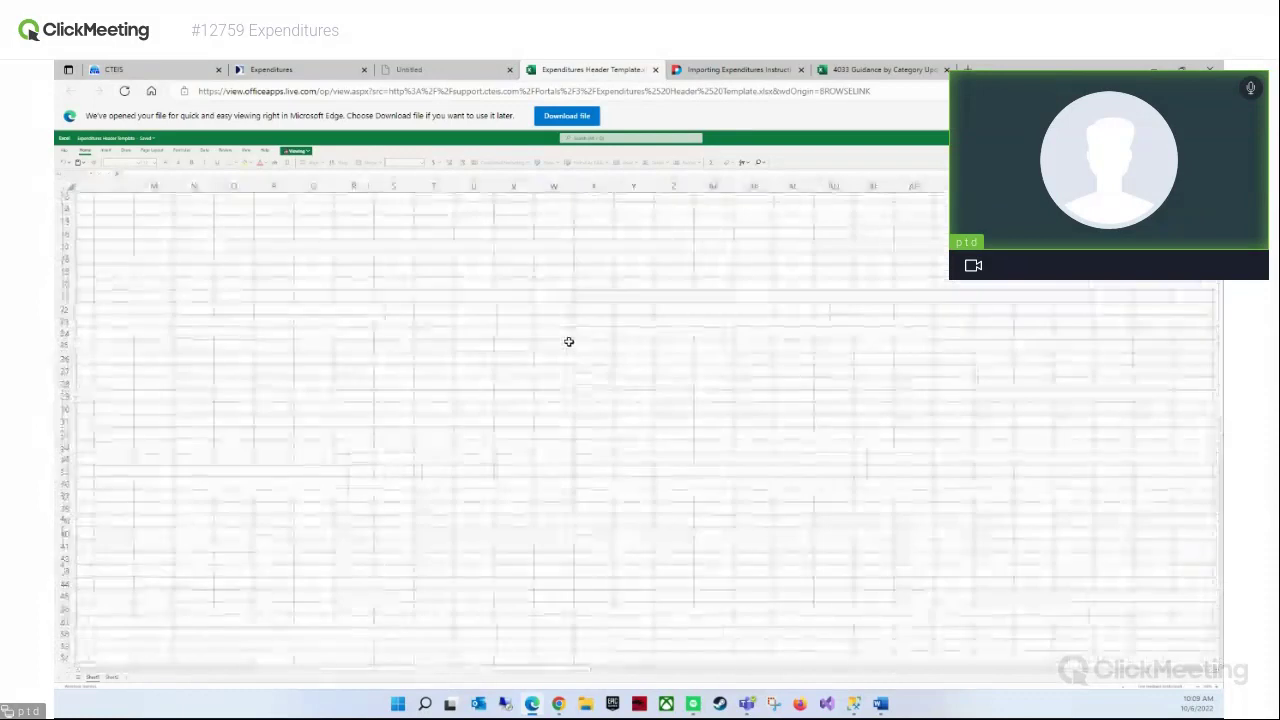
left_click_drag(560, 672, 424, 679)
scroll(396, 674, "left", 5)
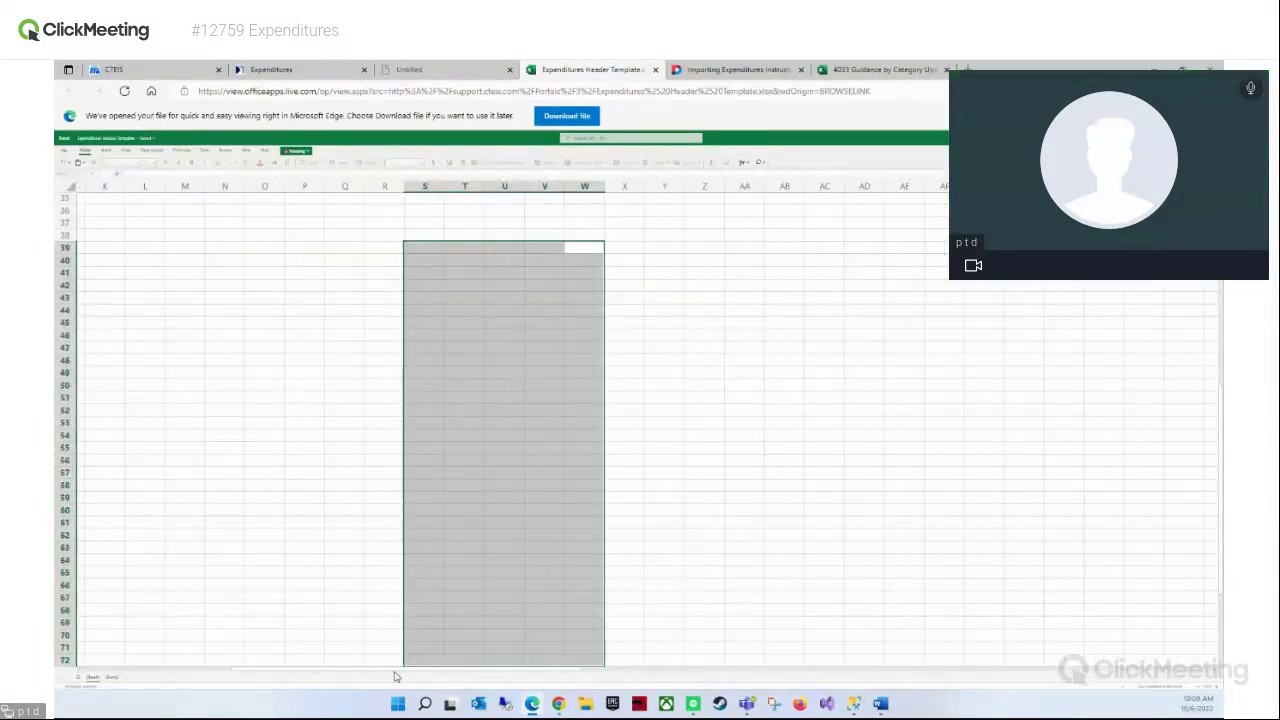
scroll(418, 454, "down", 1)
scroll(418, 454, "up", 10)
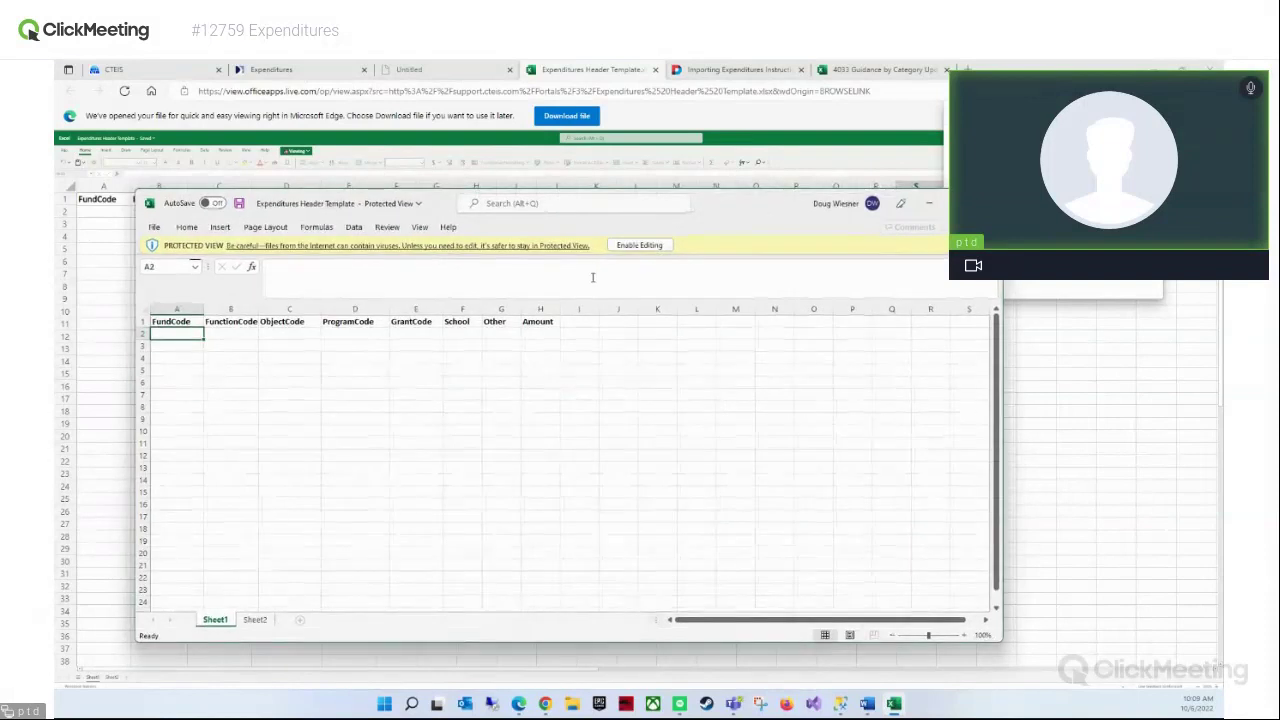
Step: Enable editing, enter 11 under FundCode in A2, and go back to CTEIS Expenditure Review
left_click(640, 245)
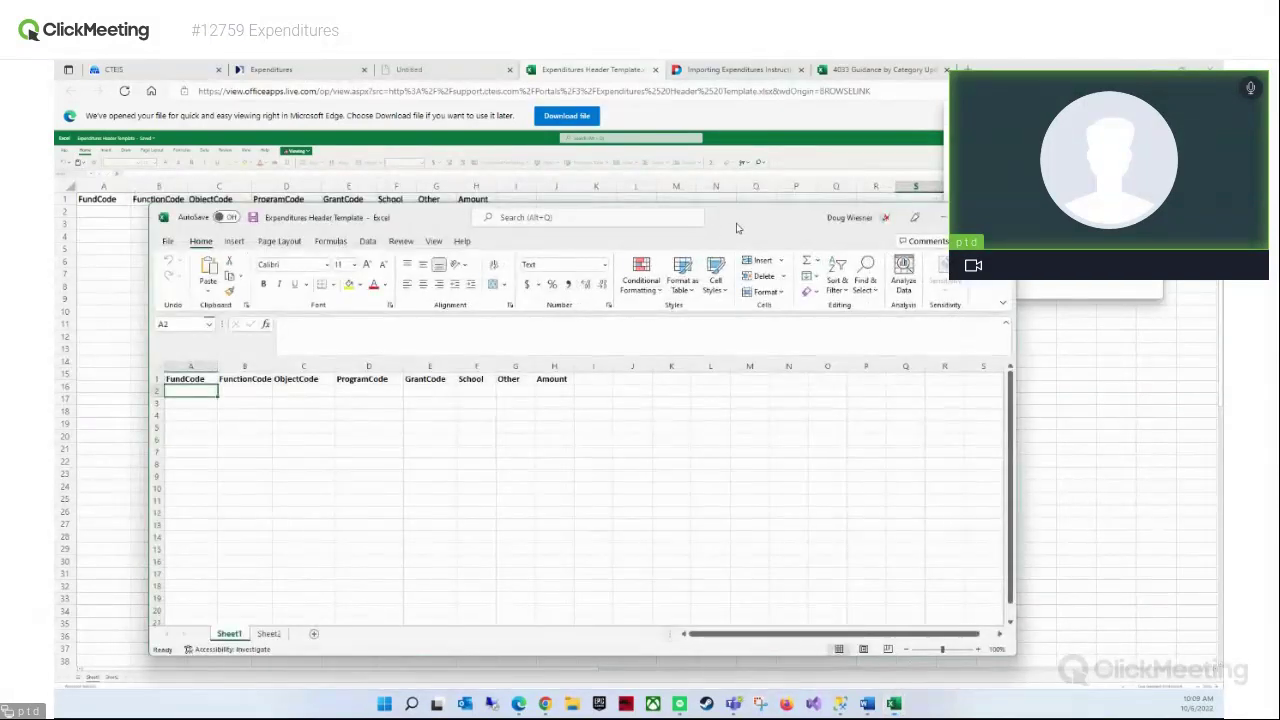
left_click_drag(736, 228, 816, 160)
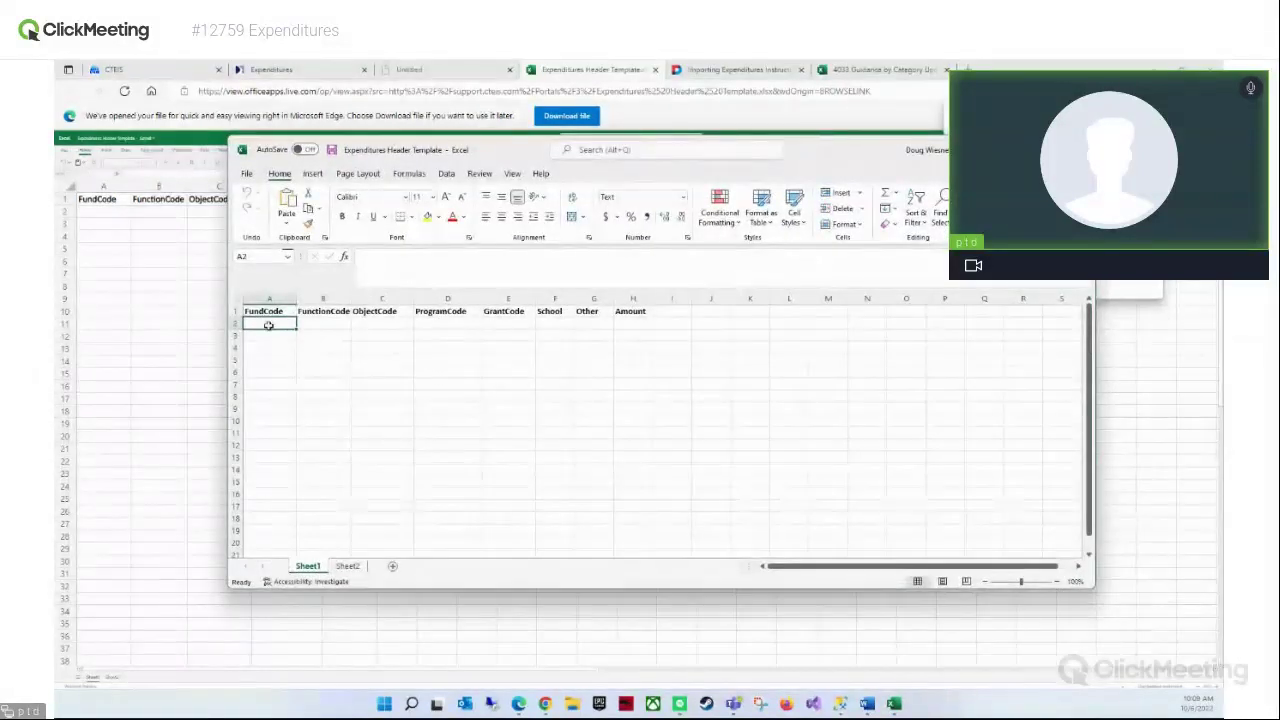
type("11")
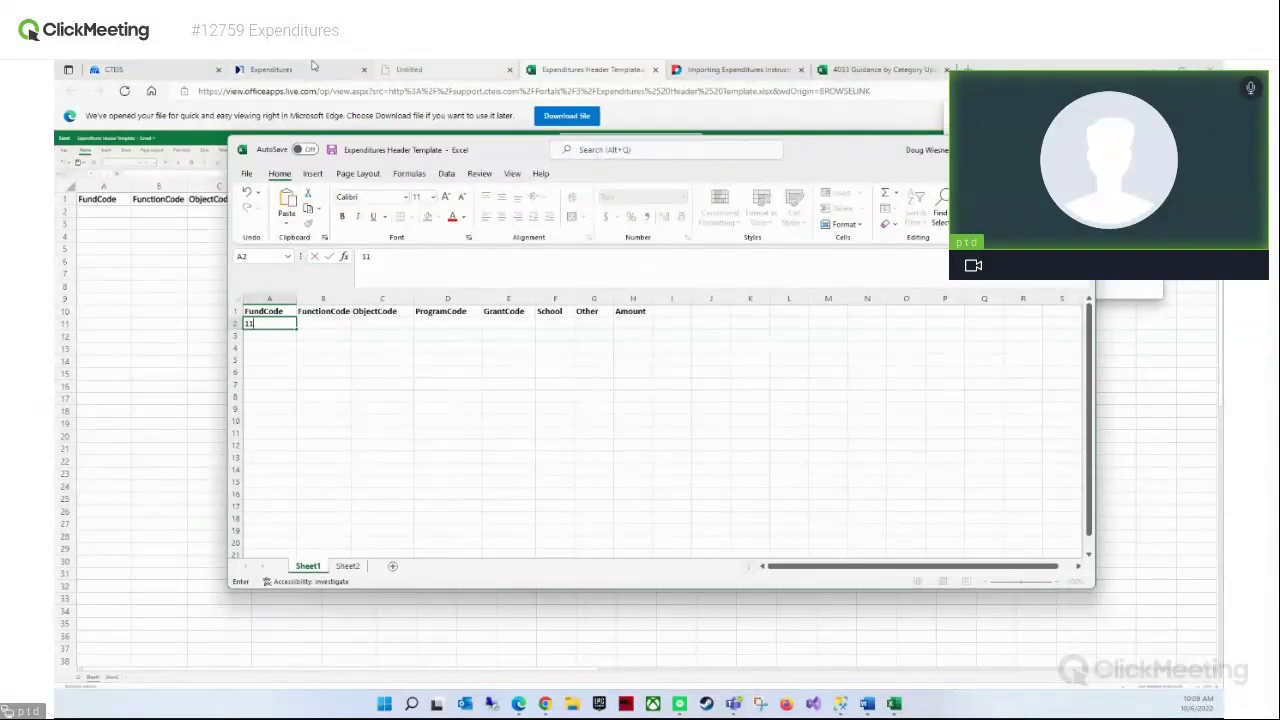
left_click(113, 69)
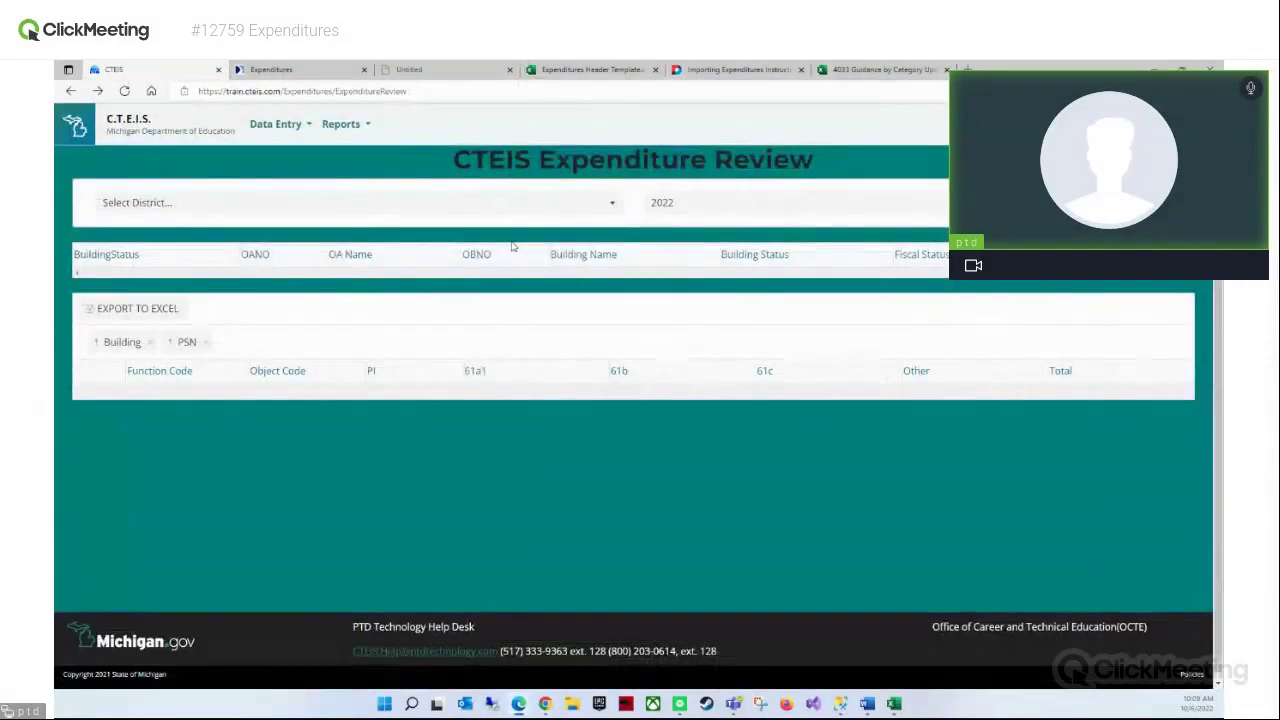
Step: Open Expenditure Entry for Oakland Schools, building Oakland Schools Technical Campus--NE
left_click(280, 126)
left_click(782, 211)
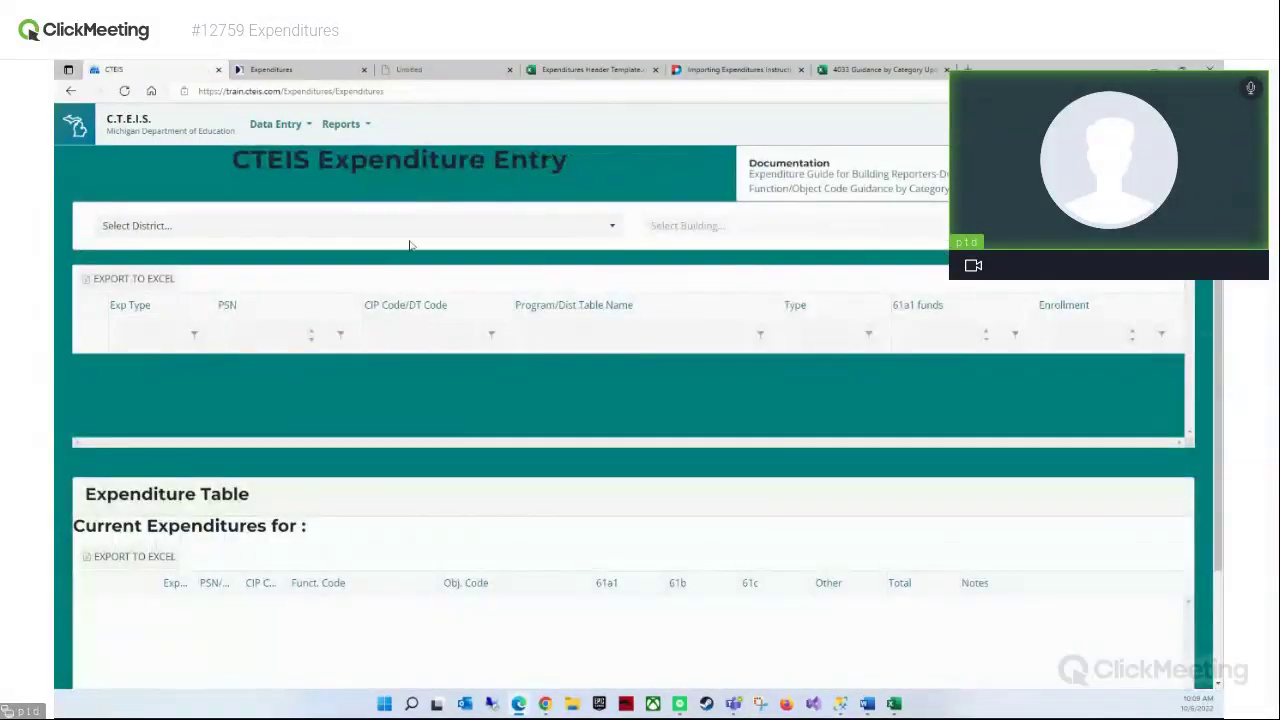
left_click(415, 228)
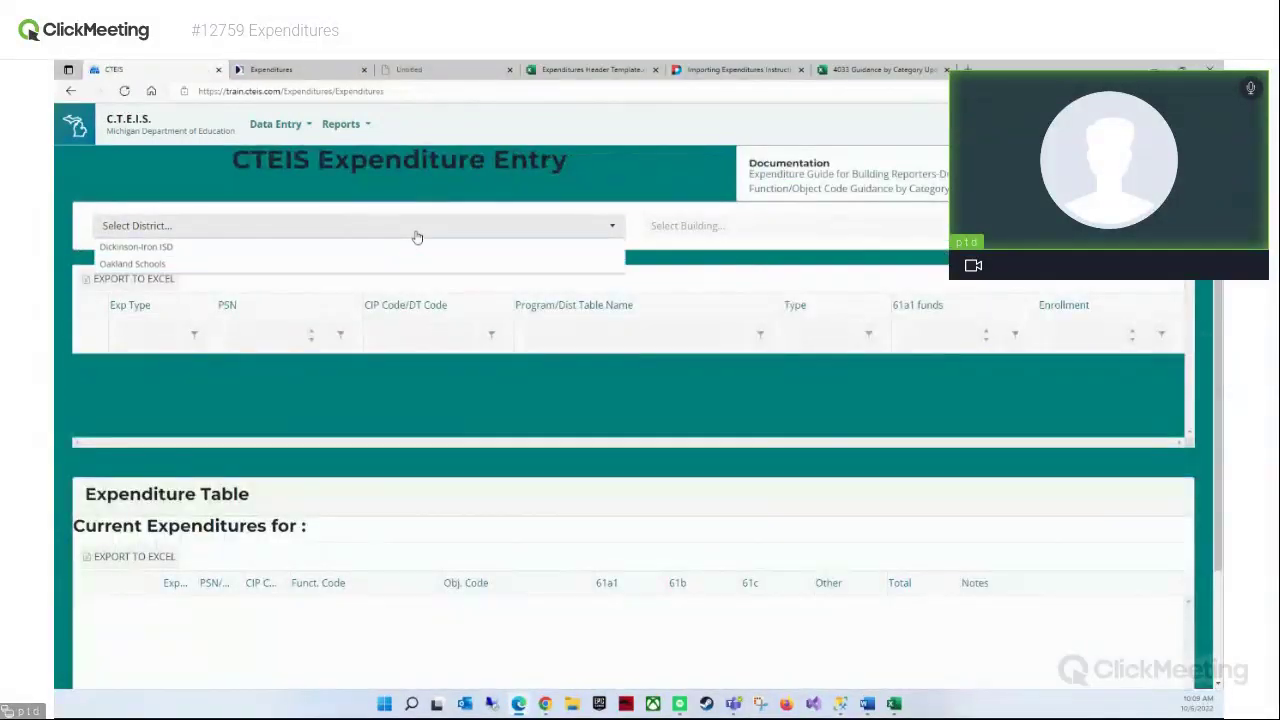
left_click(282, 282)
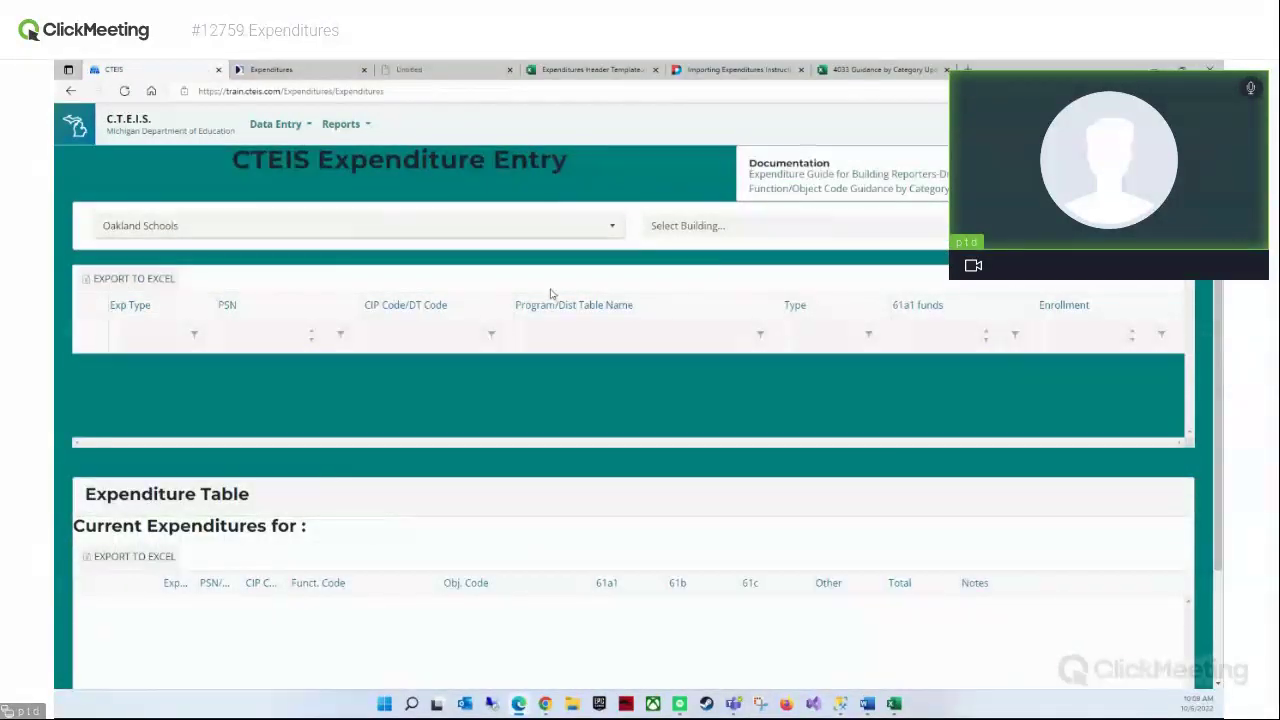
left_click(735, 230)
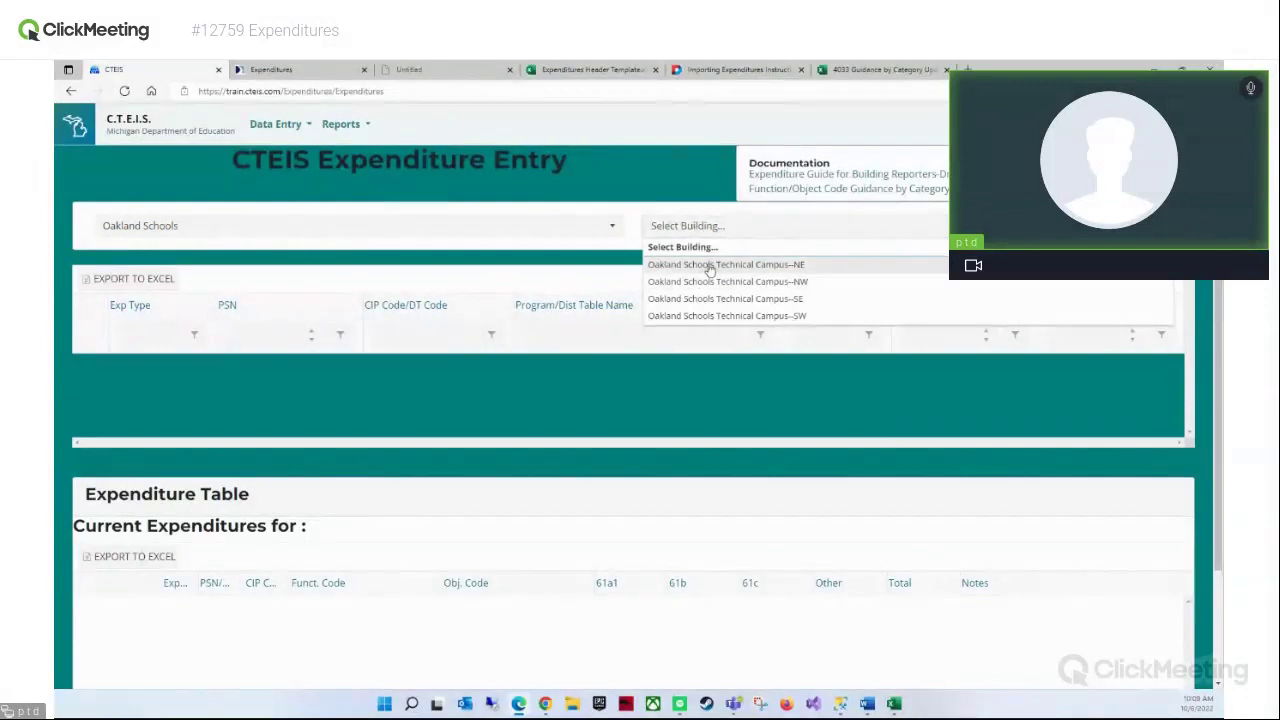
left_click(707, 266)
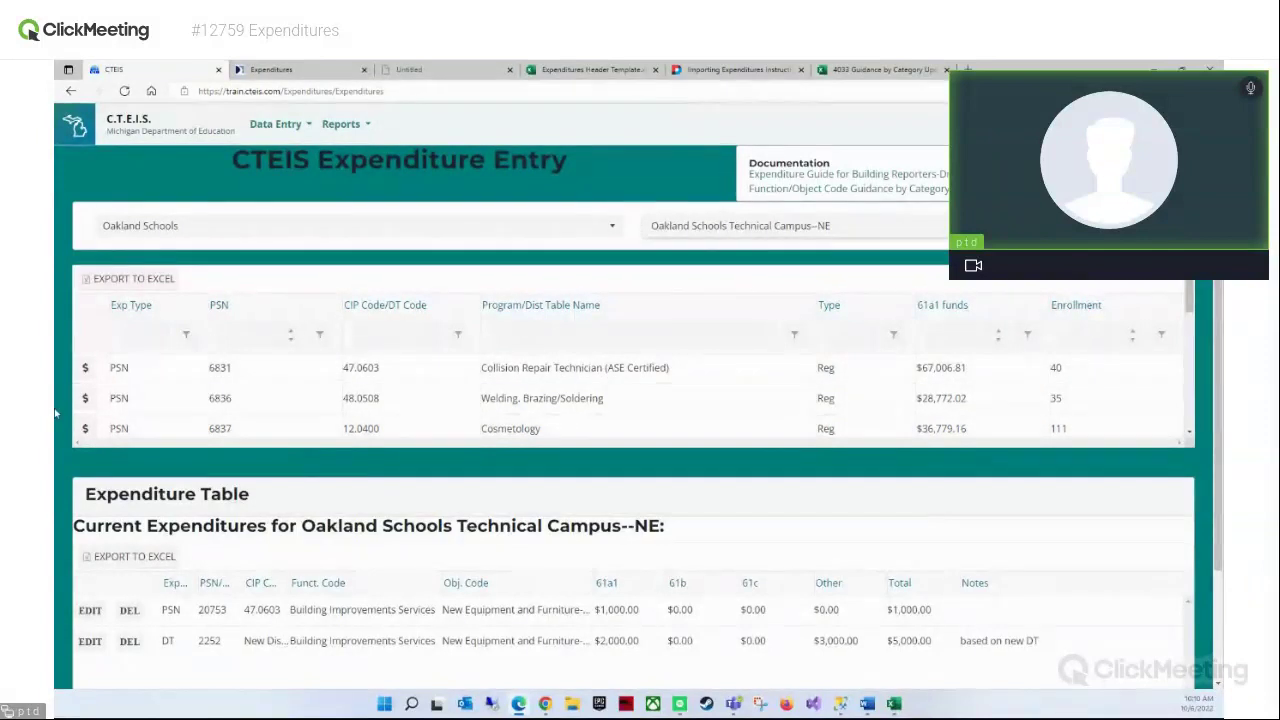
Step: Add an expense for PSN 6831 Collision Repair Technician with function code 113 Basic Programs Instructional Services
left_click(86, 369)
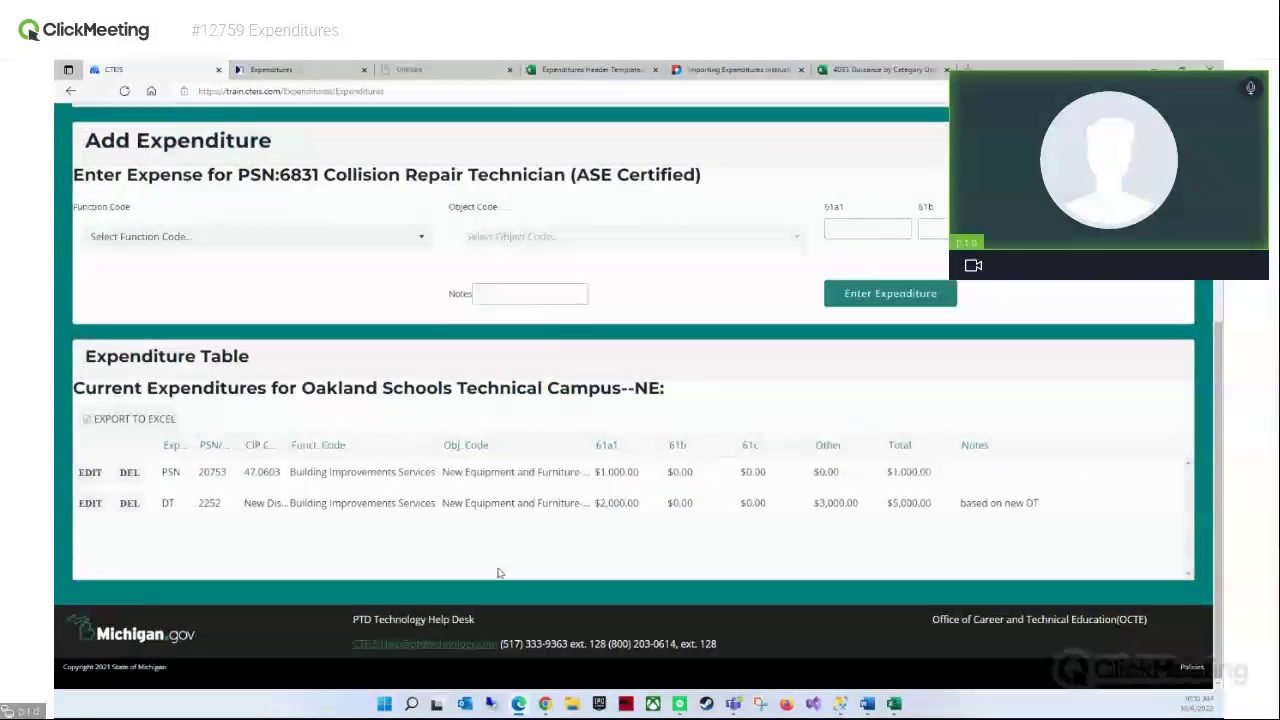
left_click(420, 237)
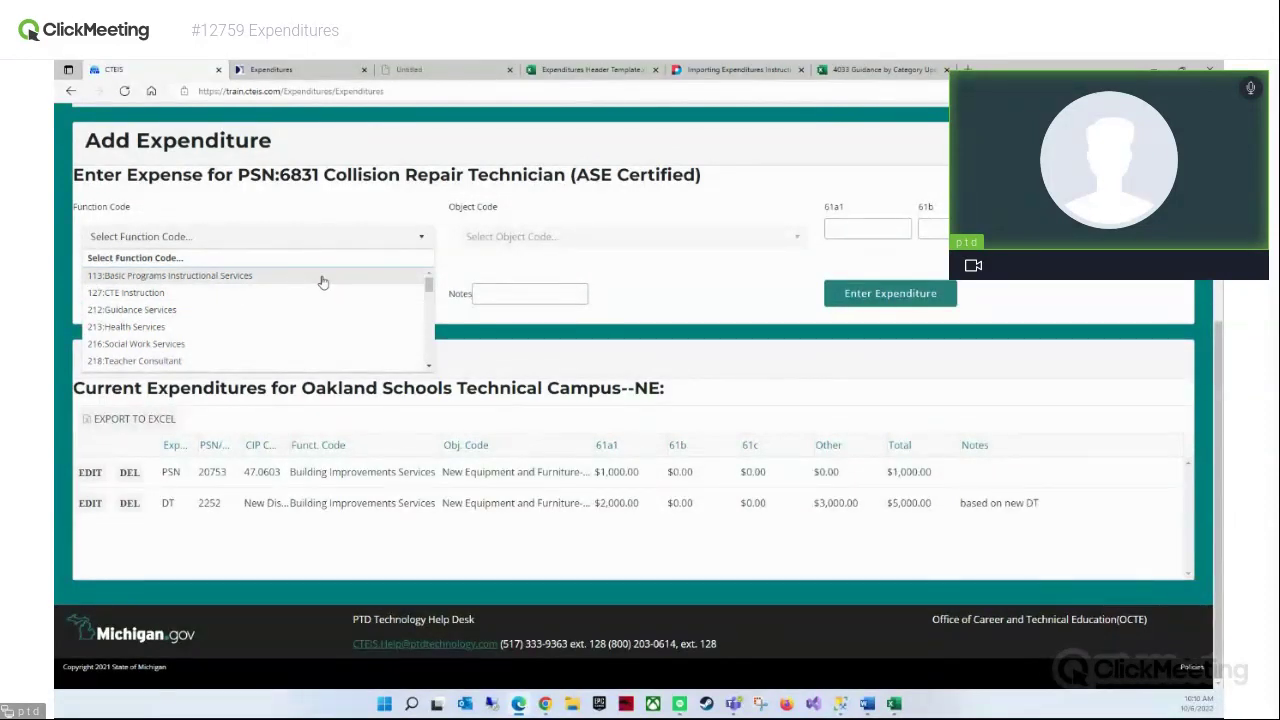
left_click(400, 276)
left_click(560, 240)
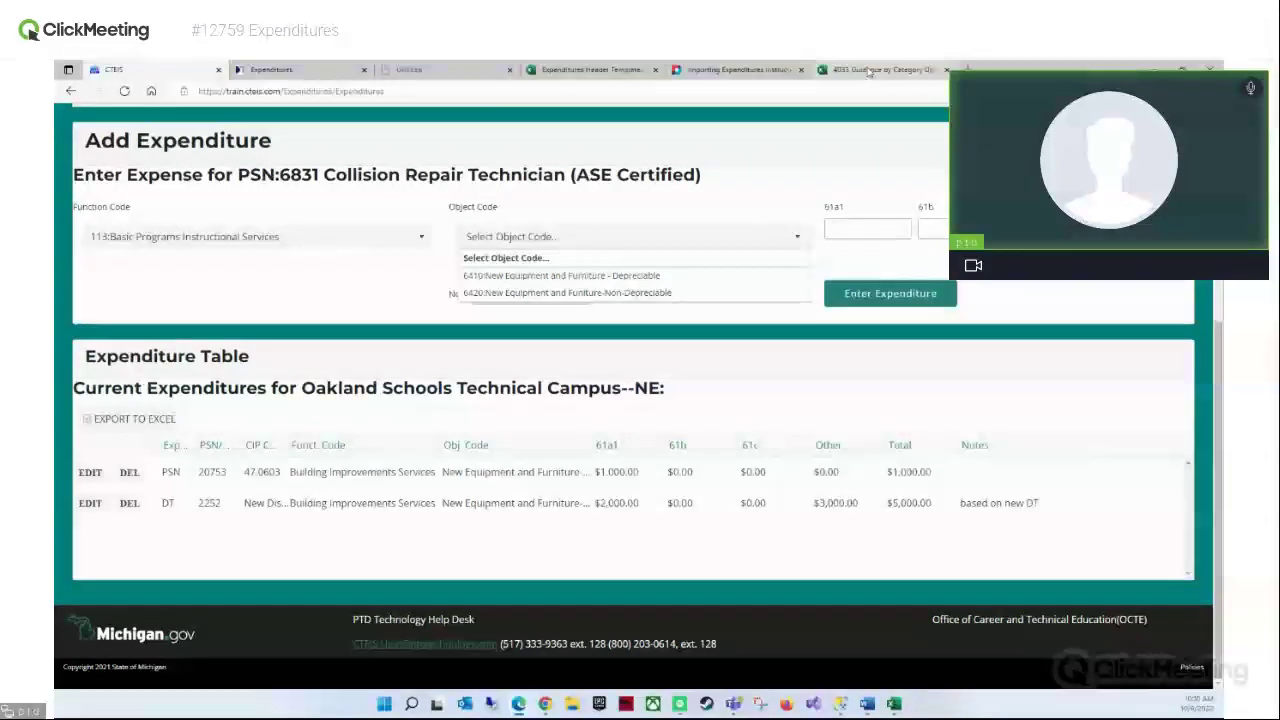
Step: Enter function code 113 and object code 6410 in the template's row 2
left_click(894, 704)
left_click(334, 318)
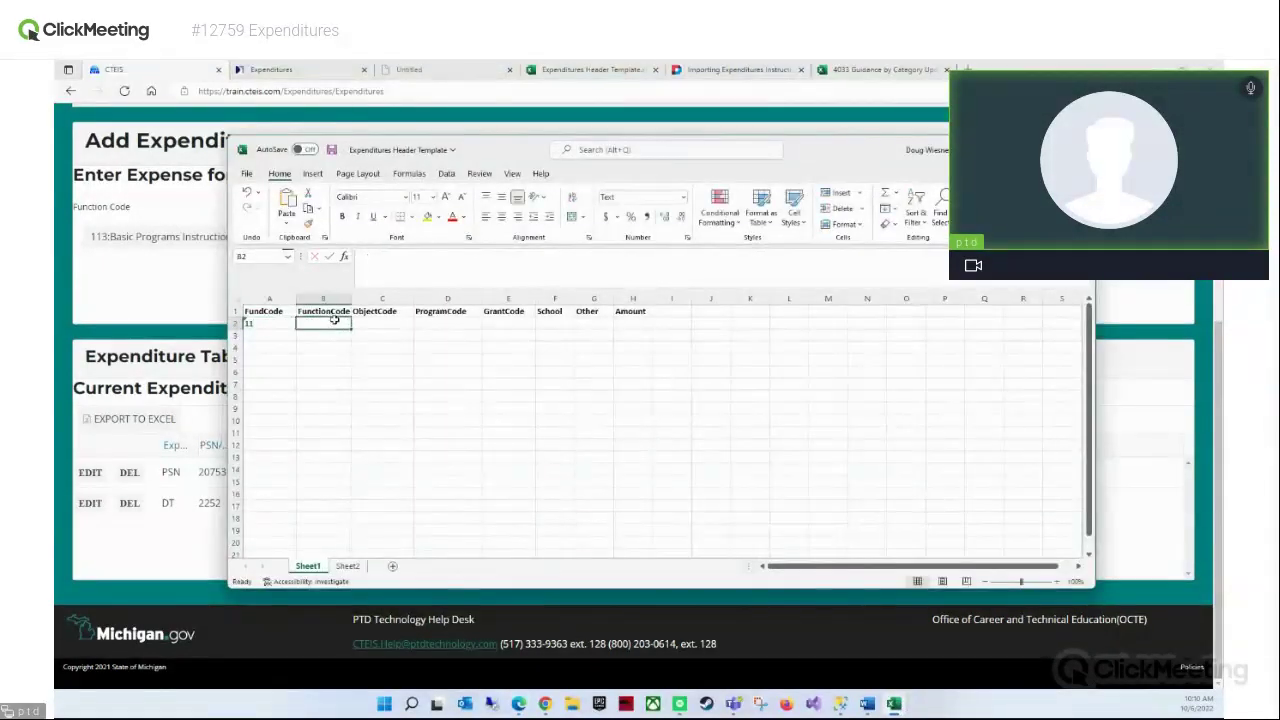
type("113")
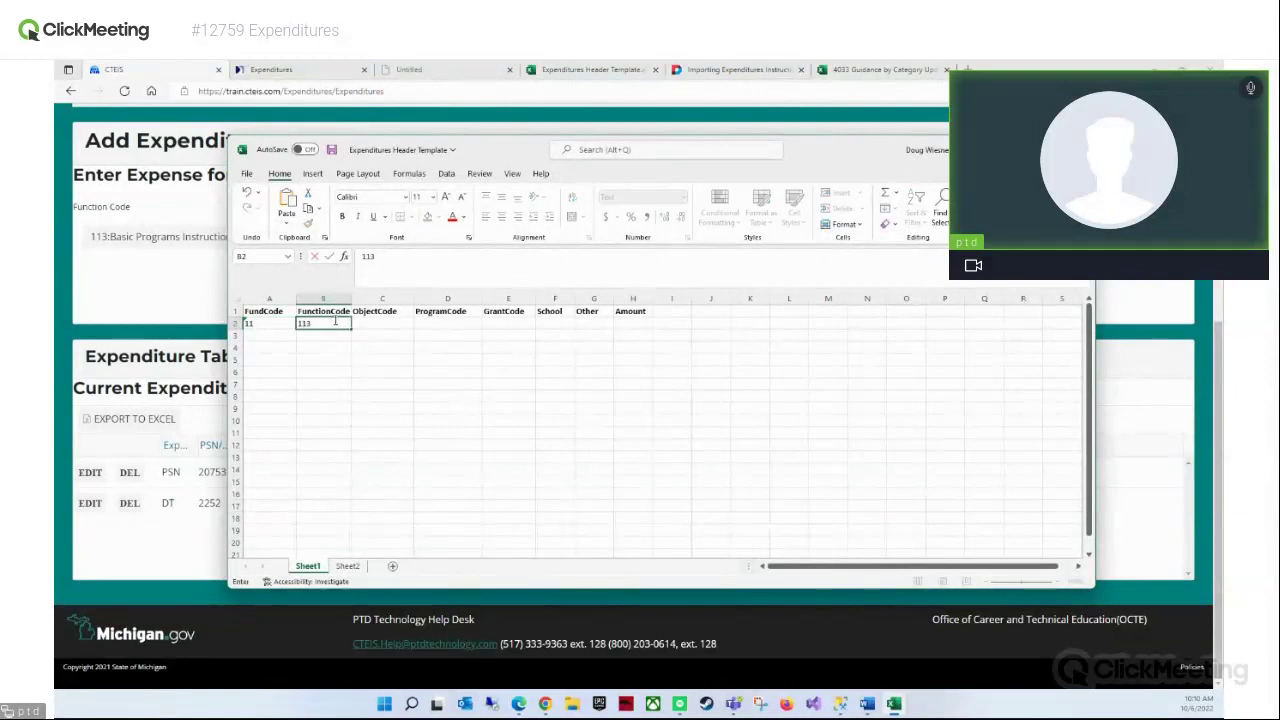
left_click(382, 325)
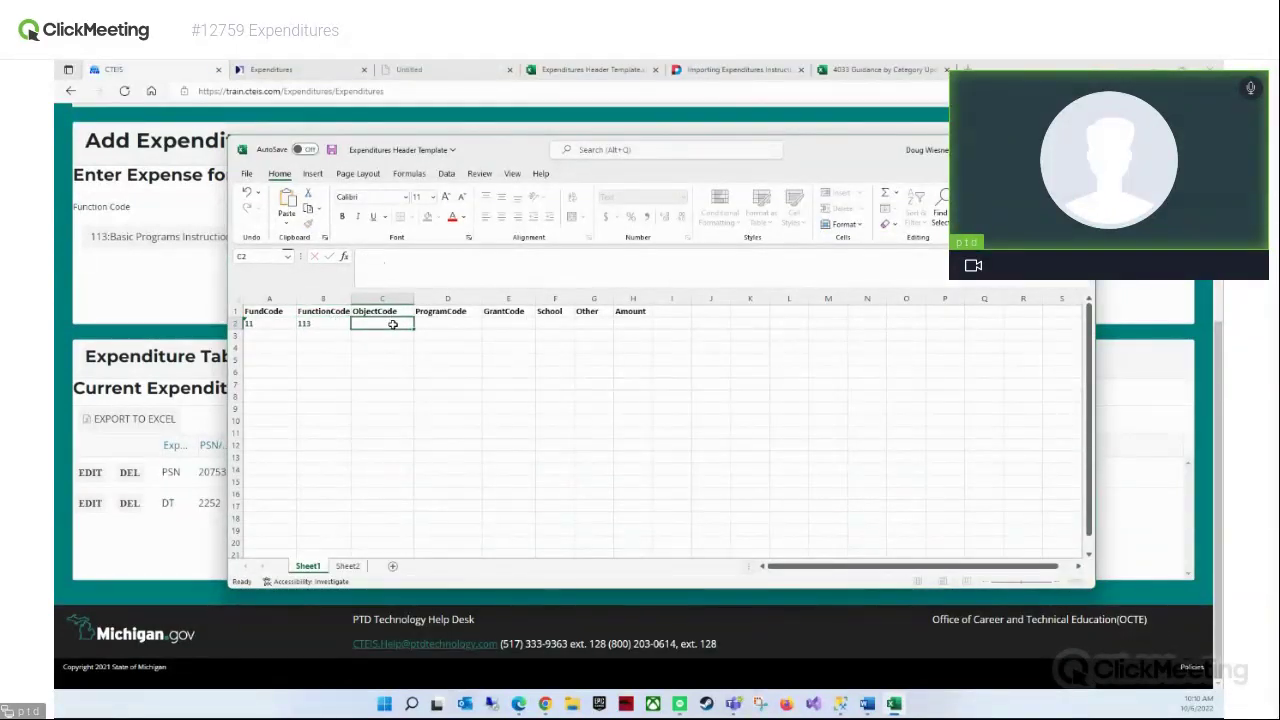
type("6410")
left_click(430, 323)
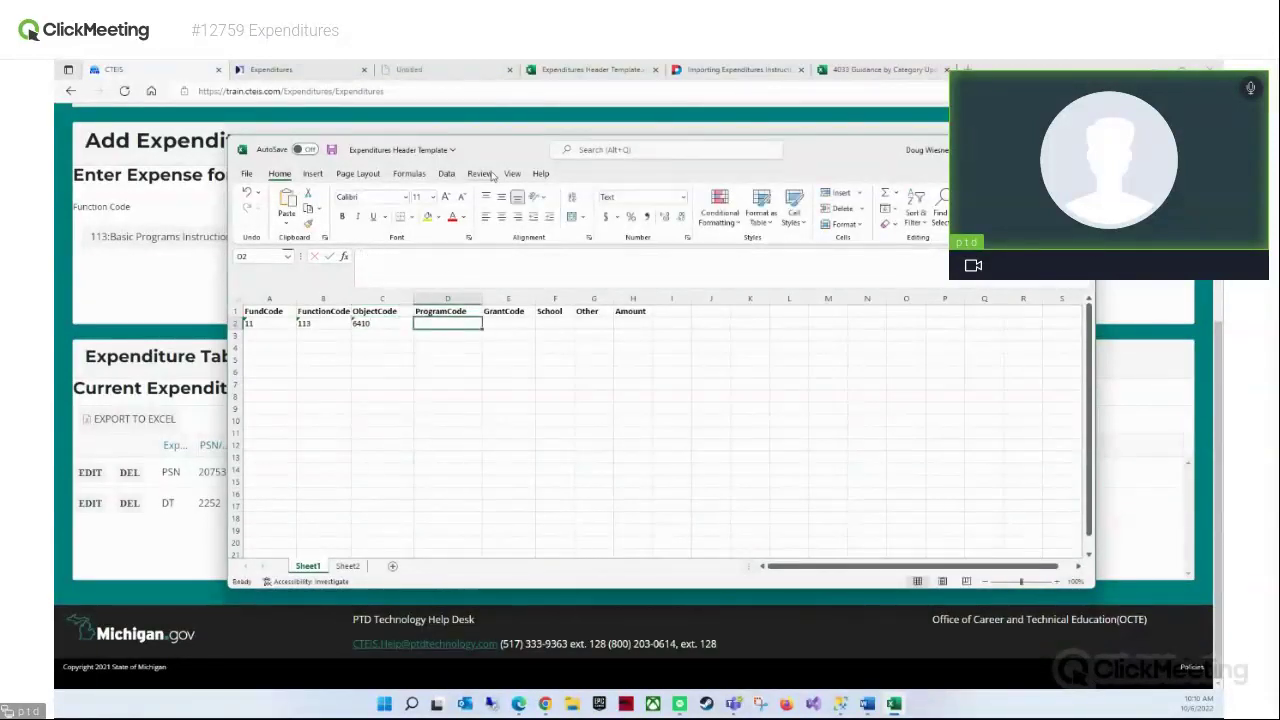
Step: Add program code 47.0603 and grant code 61a1 to row 2, then switch back to CTEIS
left_click_drag(498, 148, 459, 225)
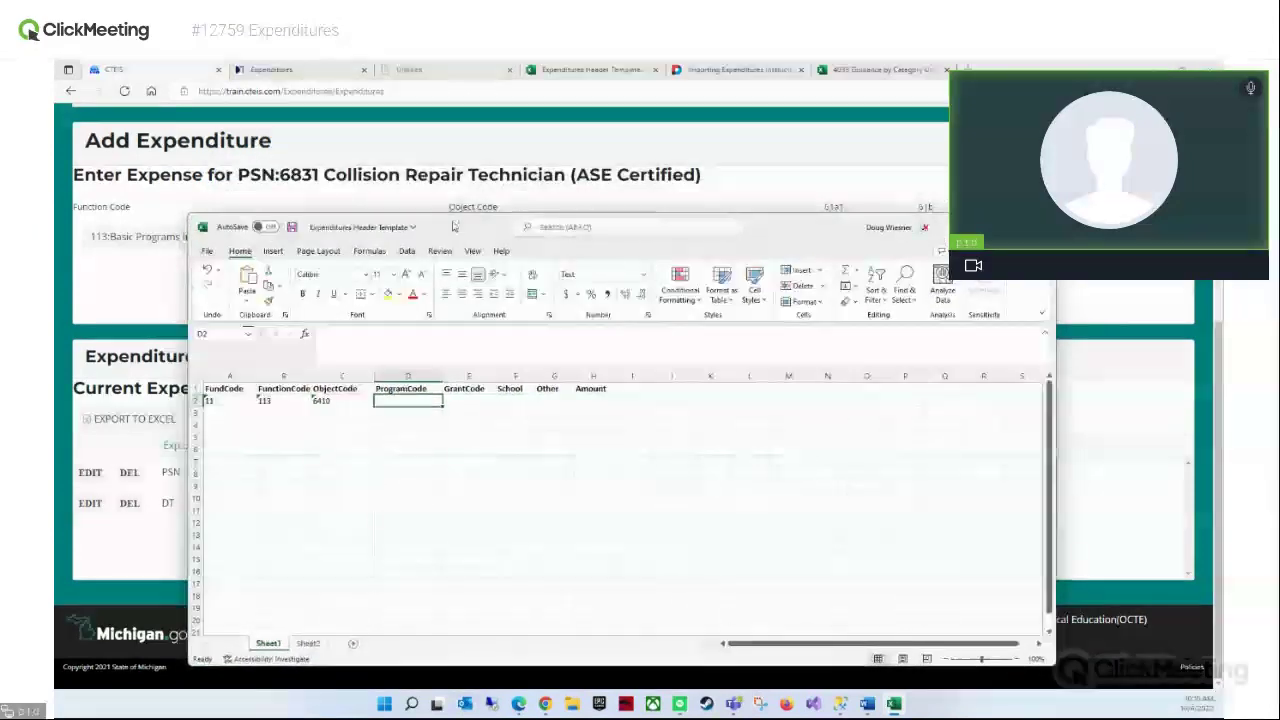
scroll(130, 450, "up", 3)
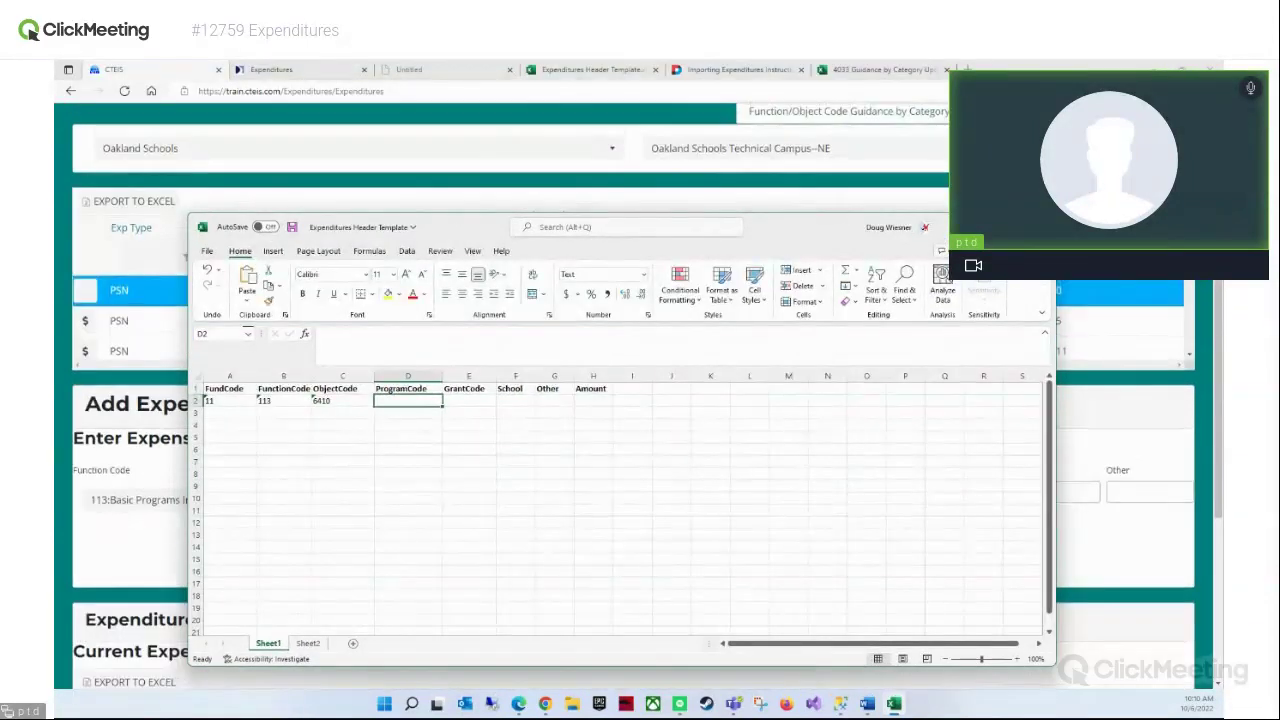
left_click_drag(788, 240, 770, 341)
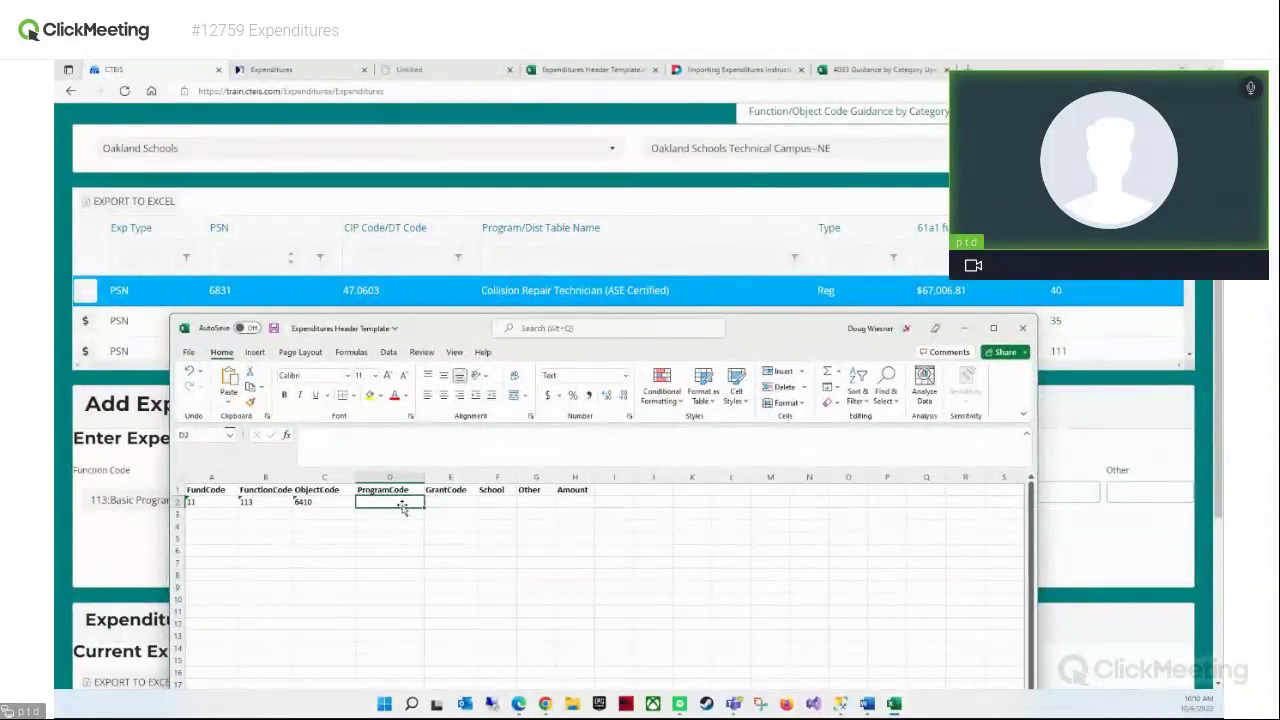
type("47.0603")
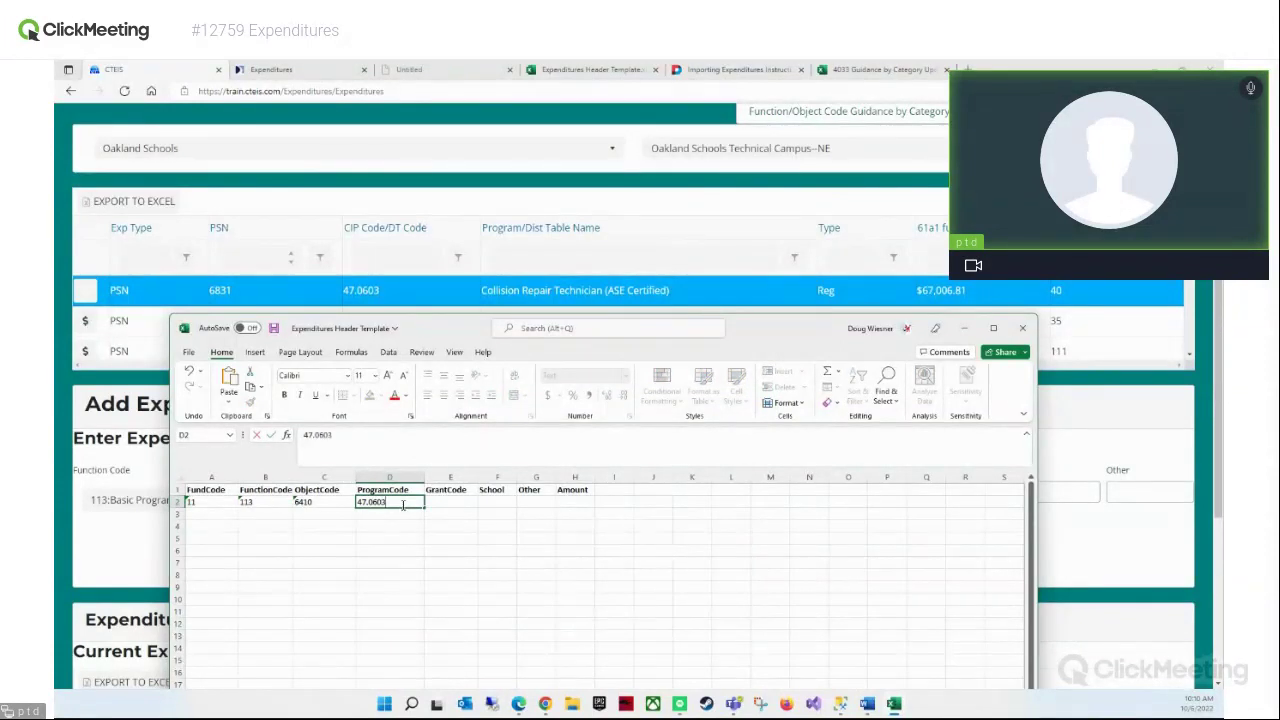
left_click(445, 501)
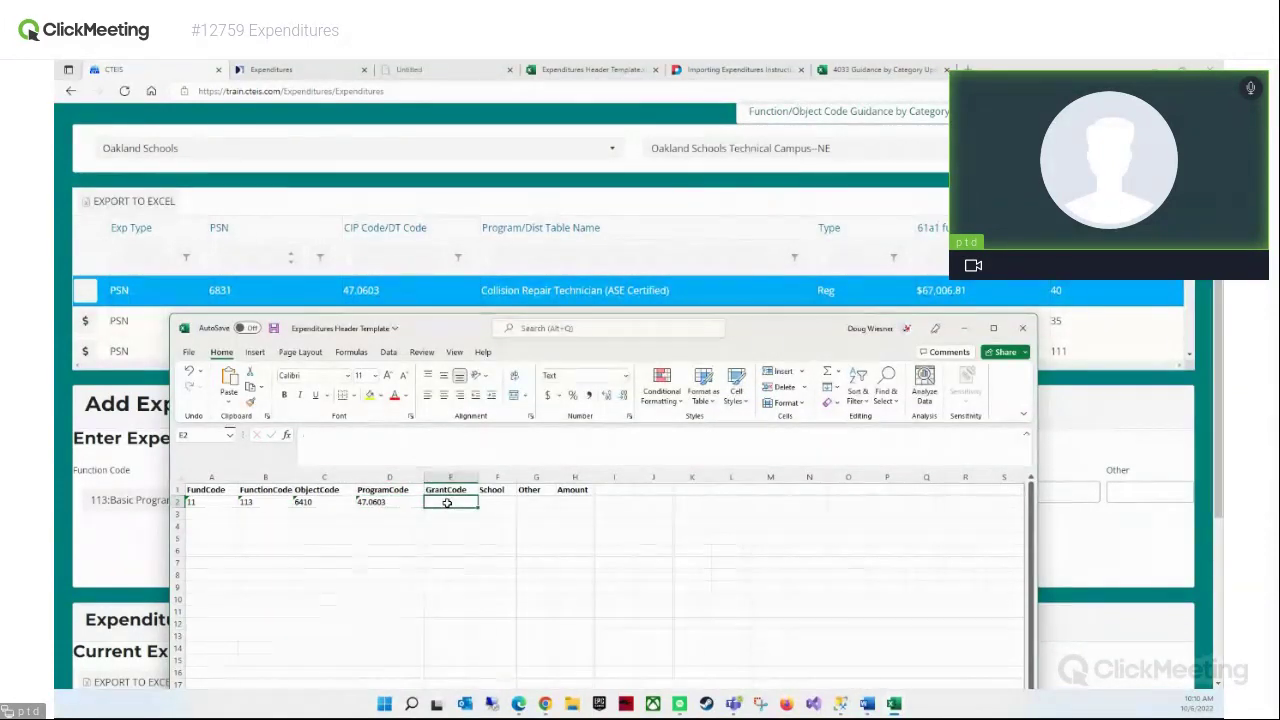
type("61a1")
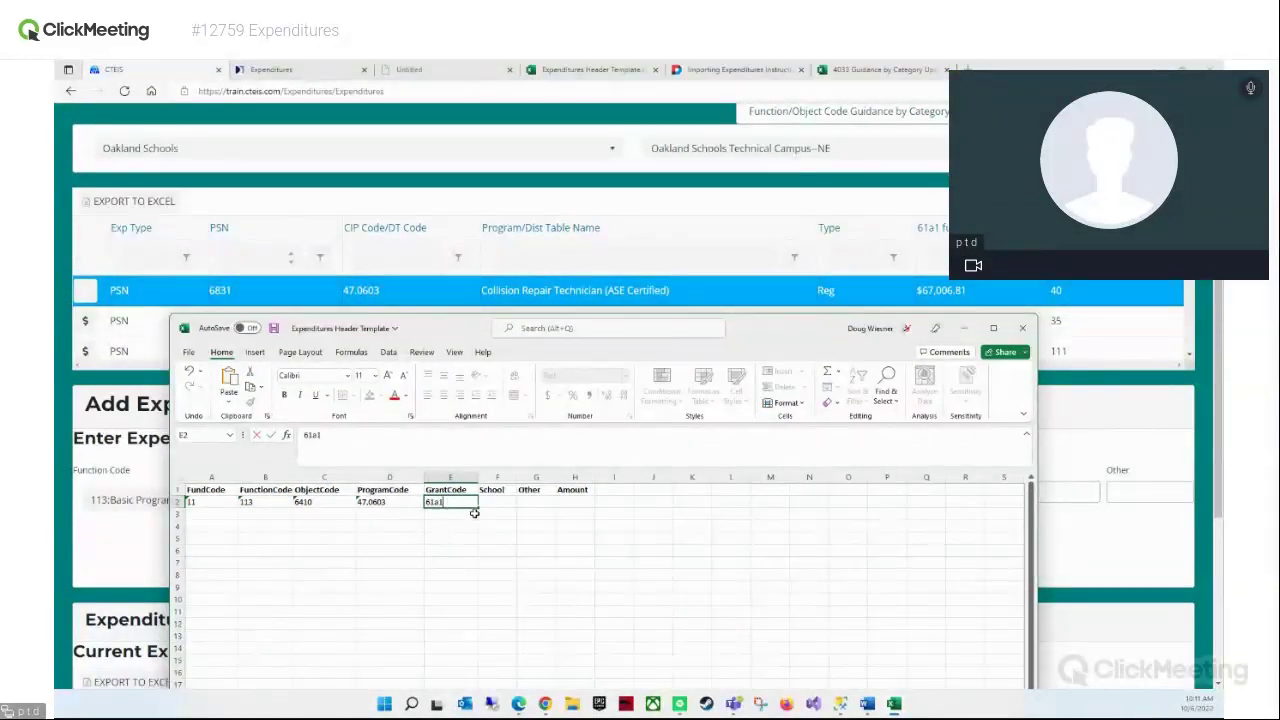
key("alt+Tab")
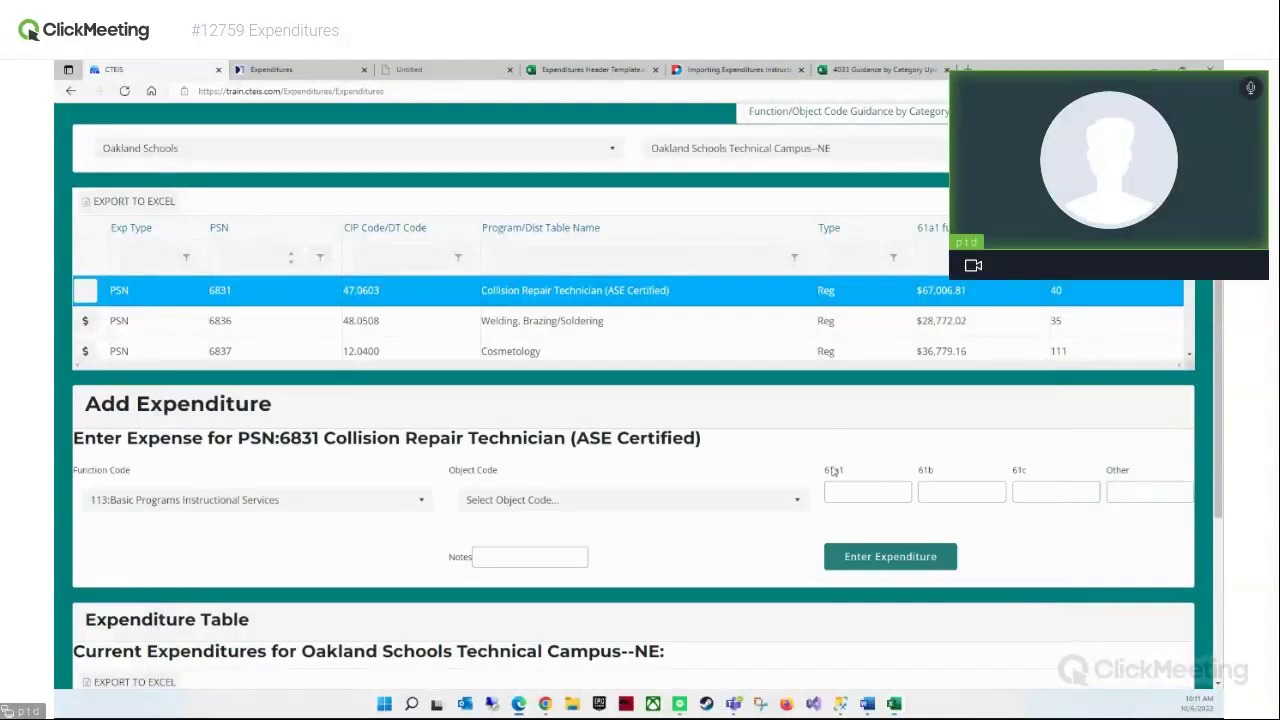
Step: Open Expenditure Review for Oakland Schools and find Technical Campus--NE's building number 08812
left_click(868, 150)
left_click(868, 150)
scroll(443, 178, "up", 2)
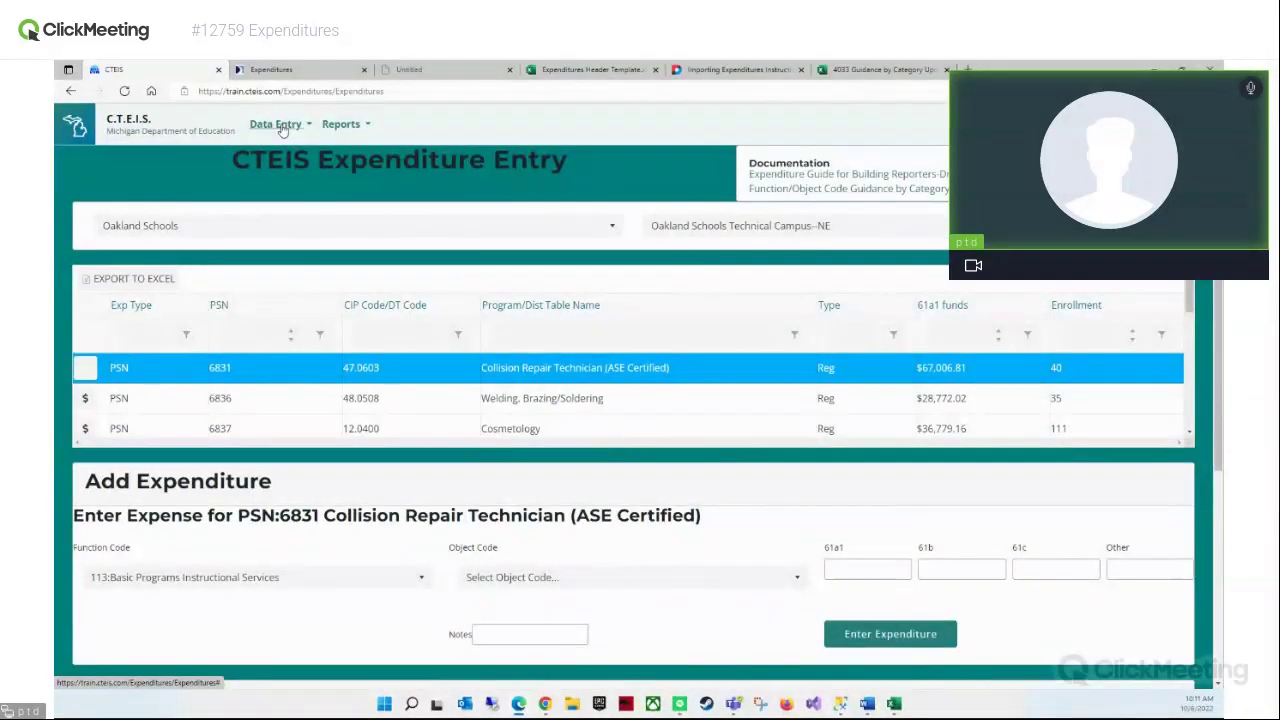
left_click(277, 124)
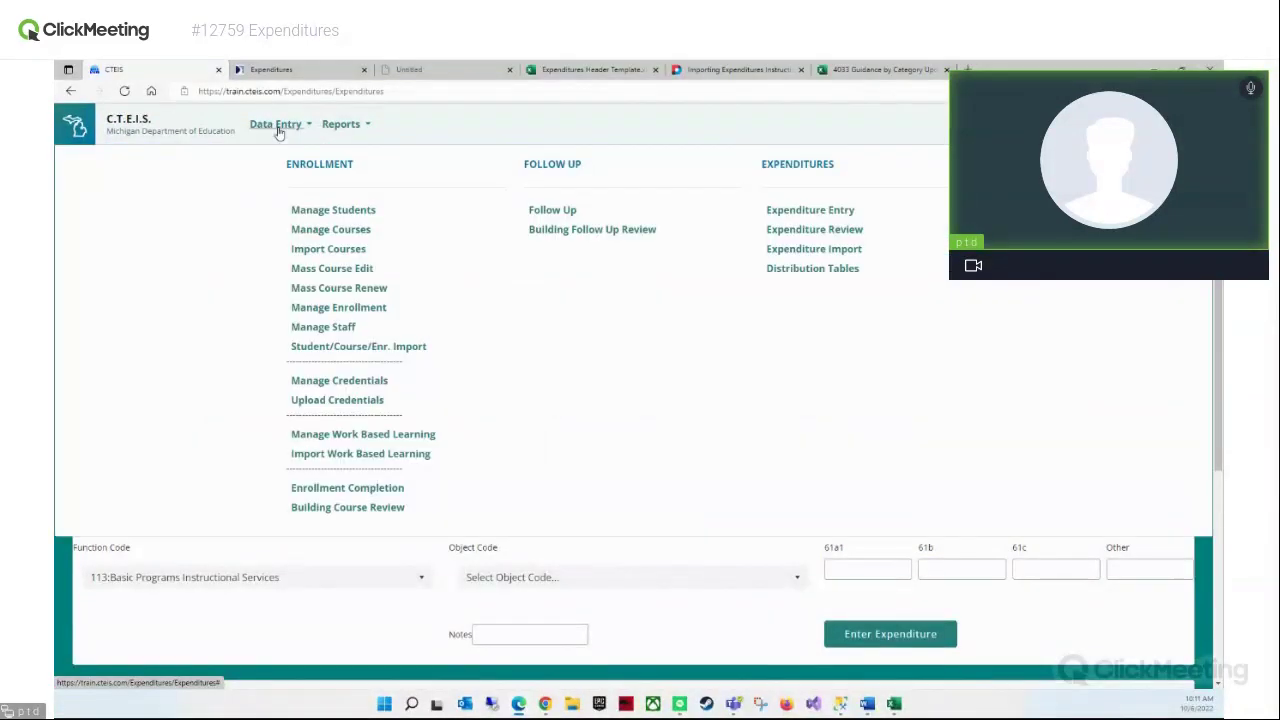
left_click(798, 231)
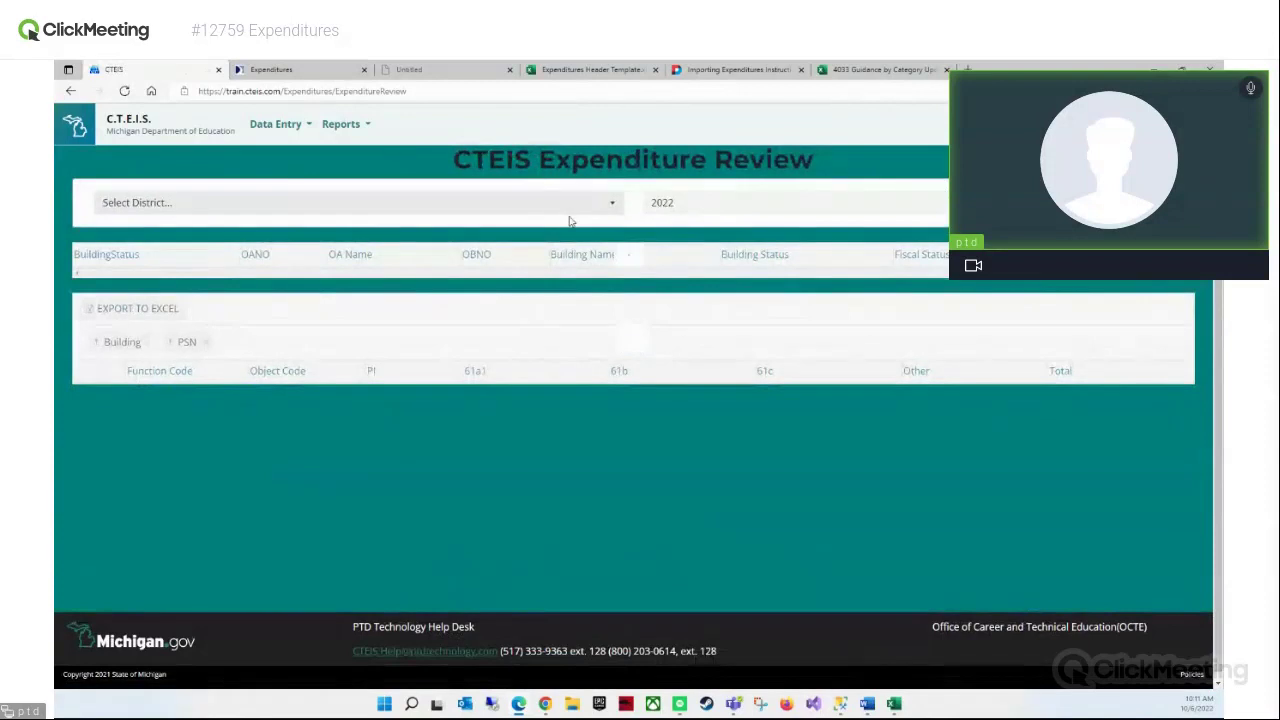
left_click(531, 211)
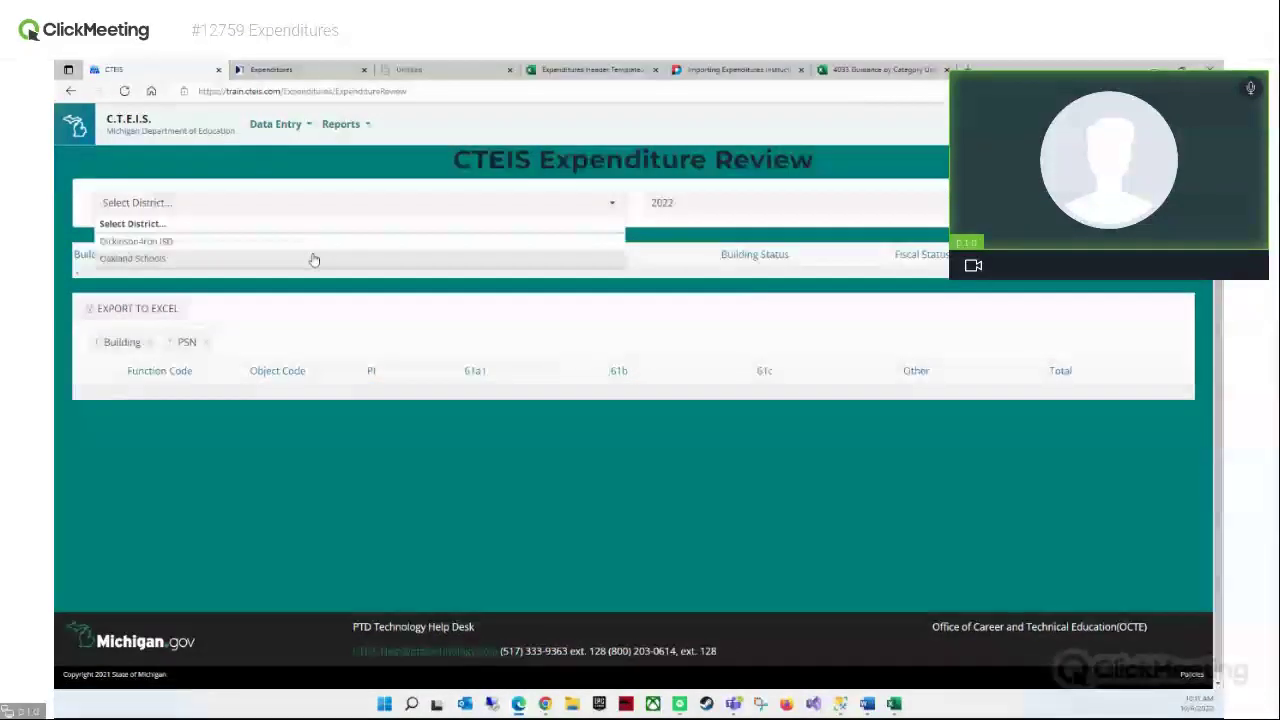
left_click(311, 257)
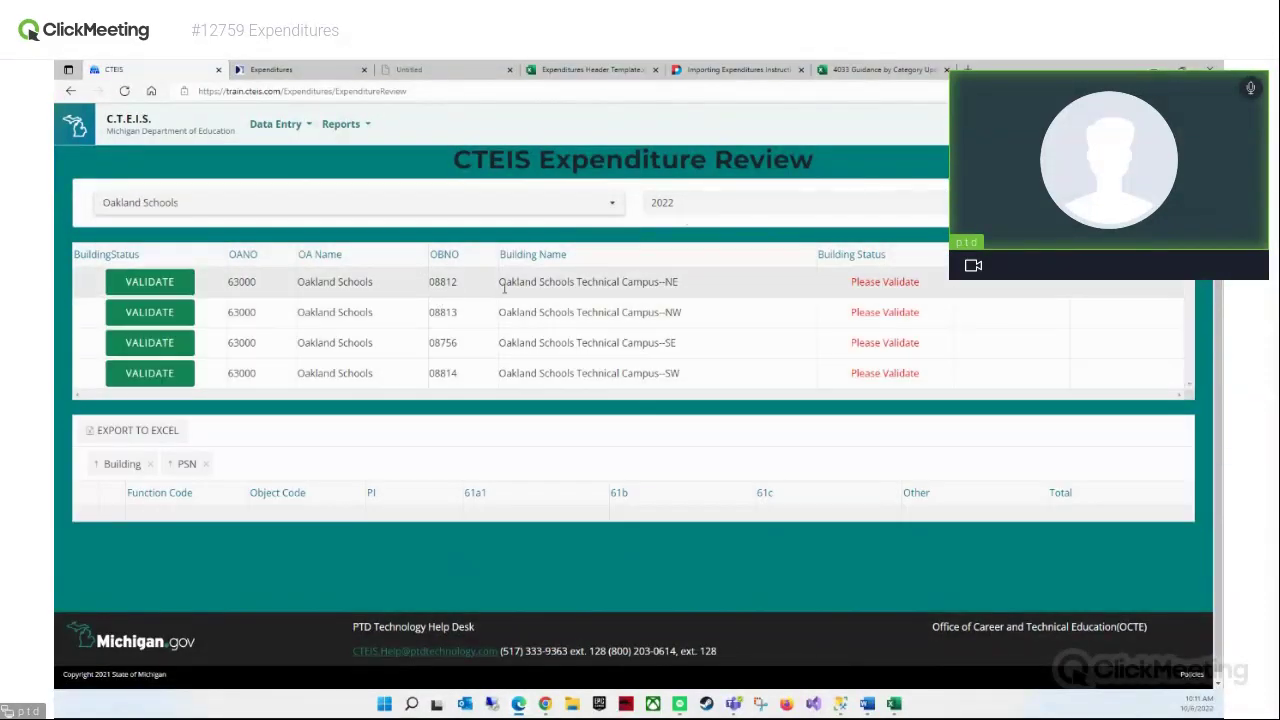
left_click(452, 283)
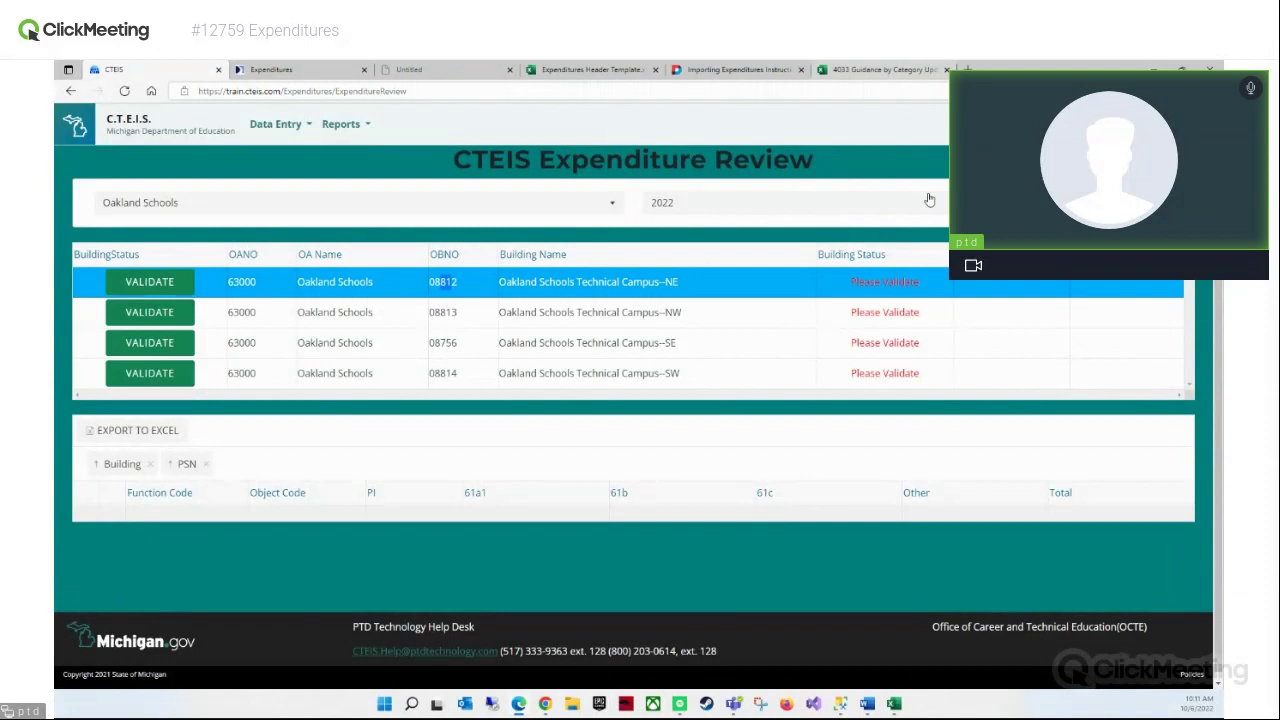
left_click(895, 704)
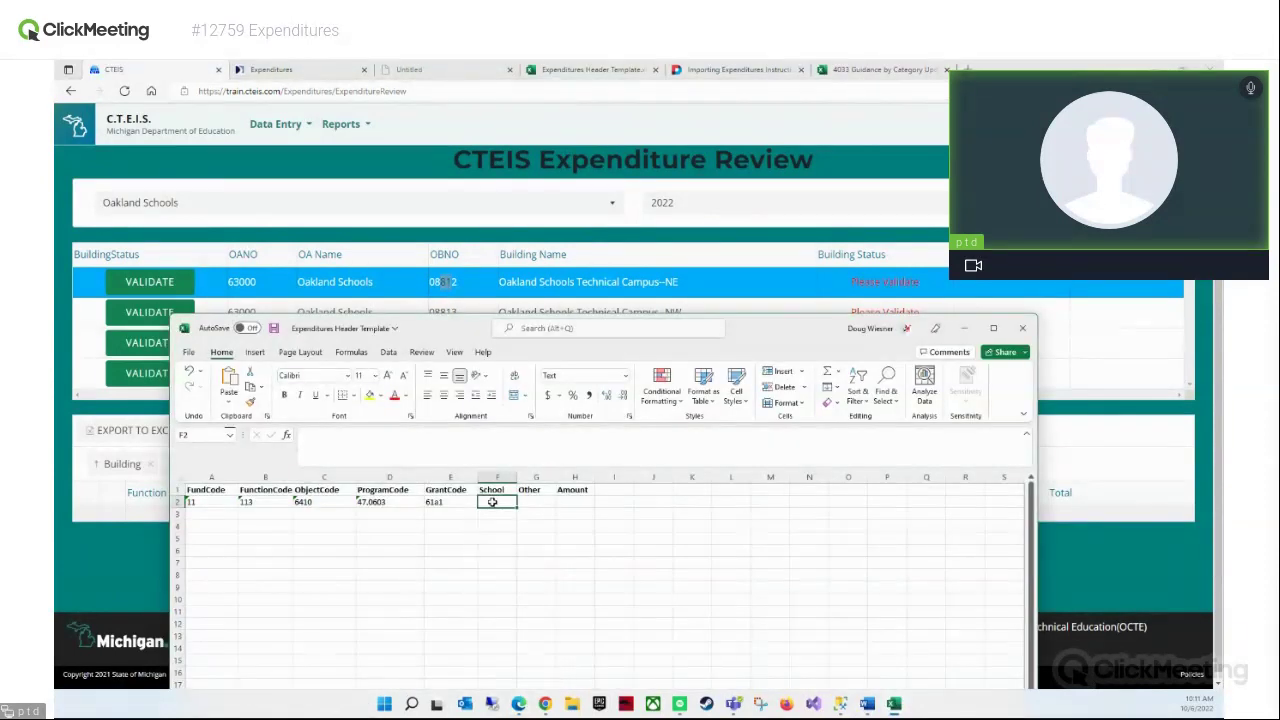
Step: Fill row 2 with School 08812, Other REG and Amount 3330
type("08812")
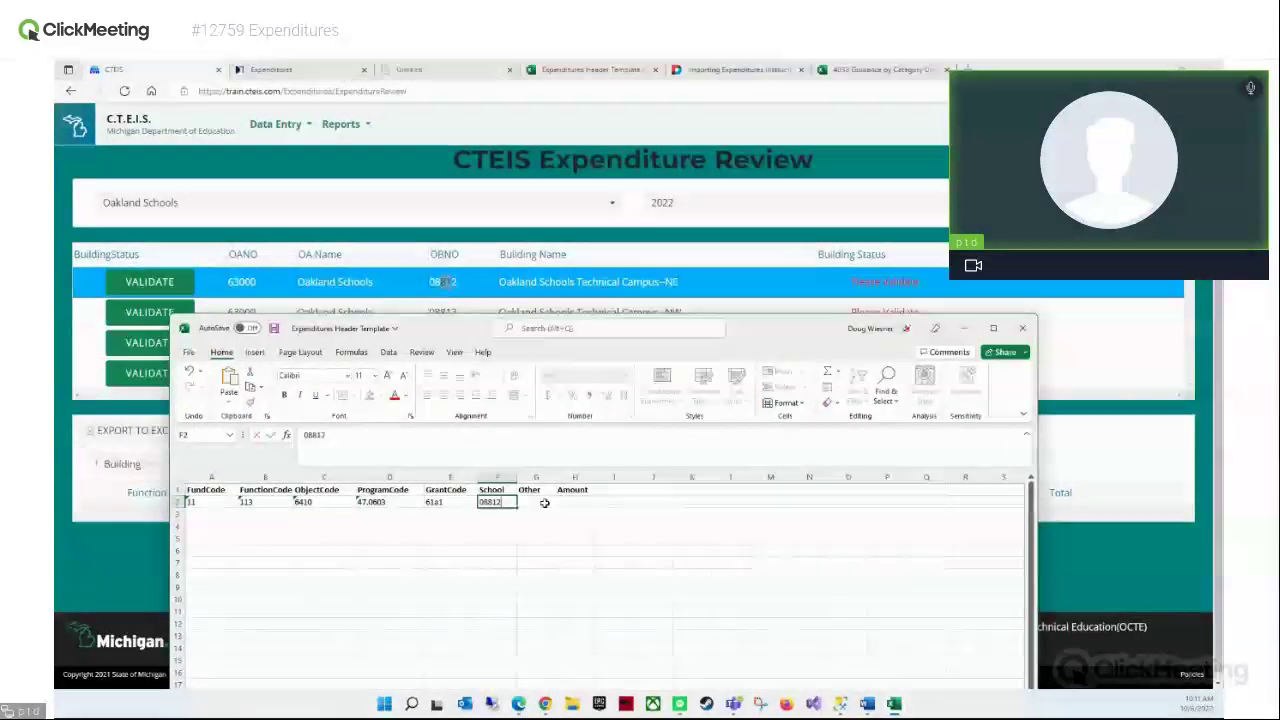
left_click(544, 502)
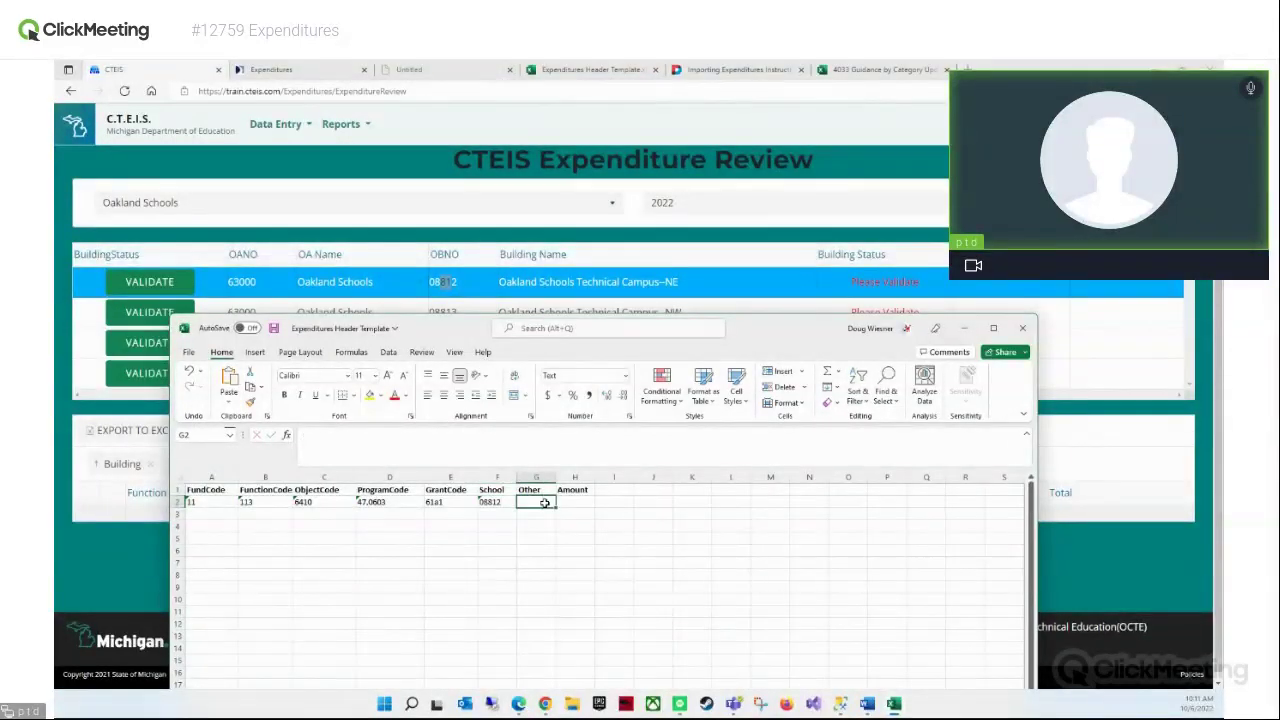
type("REG")
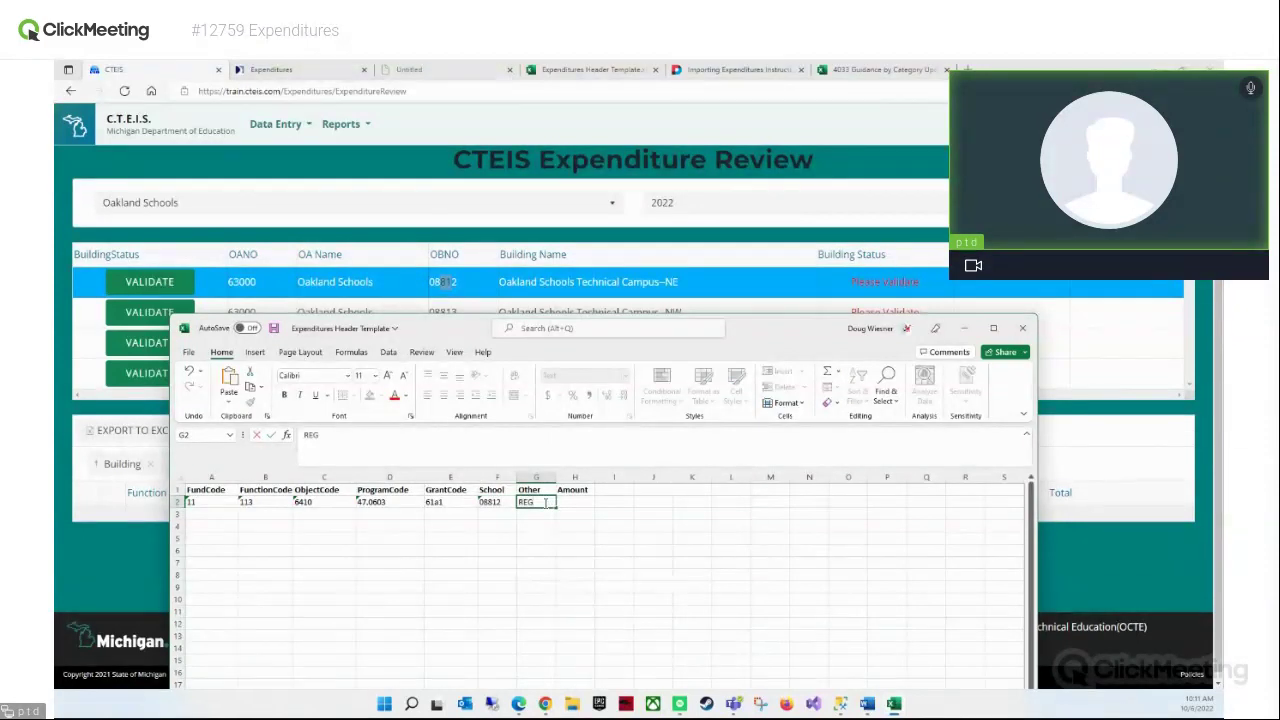
left_click(572, 500)
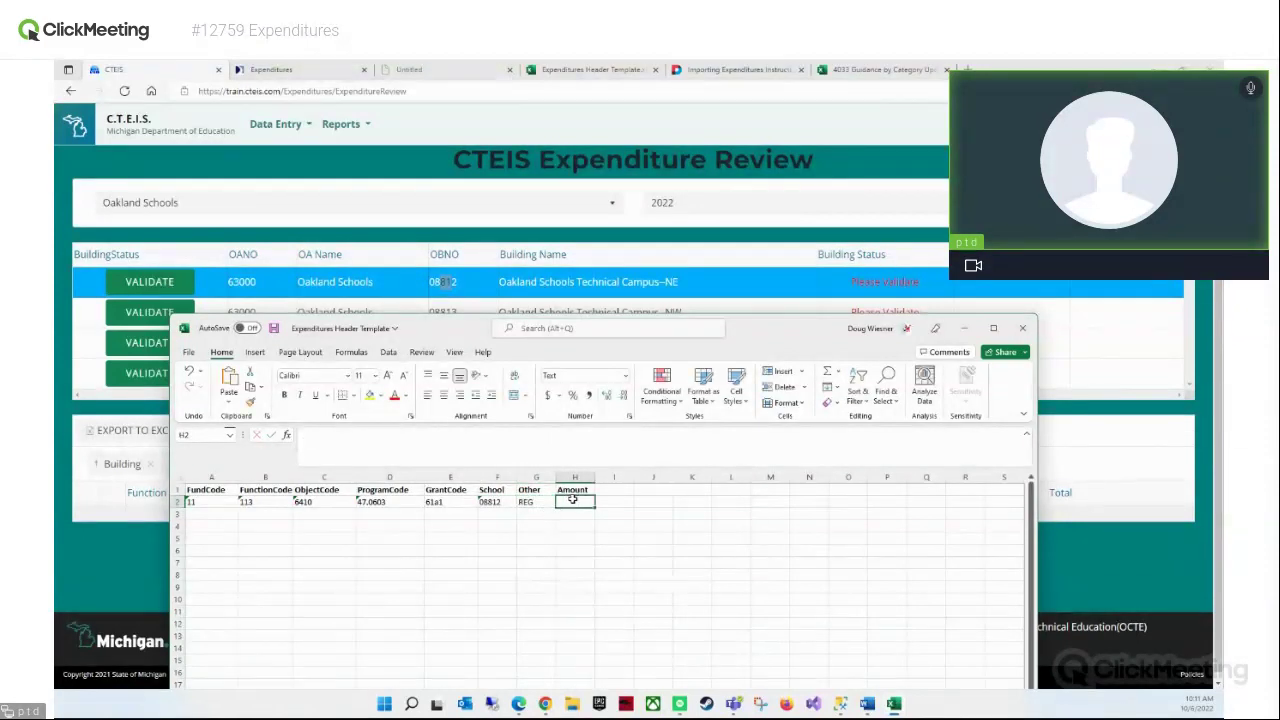
type("1000")
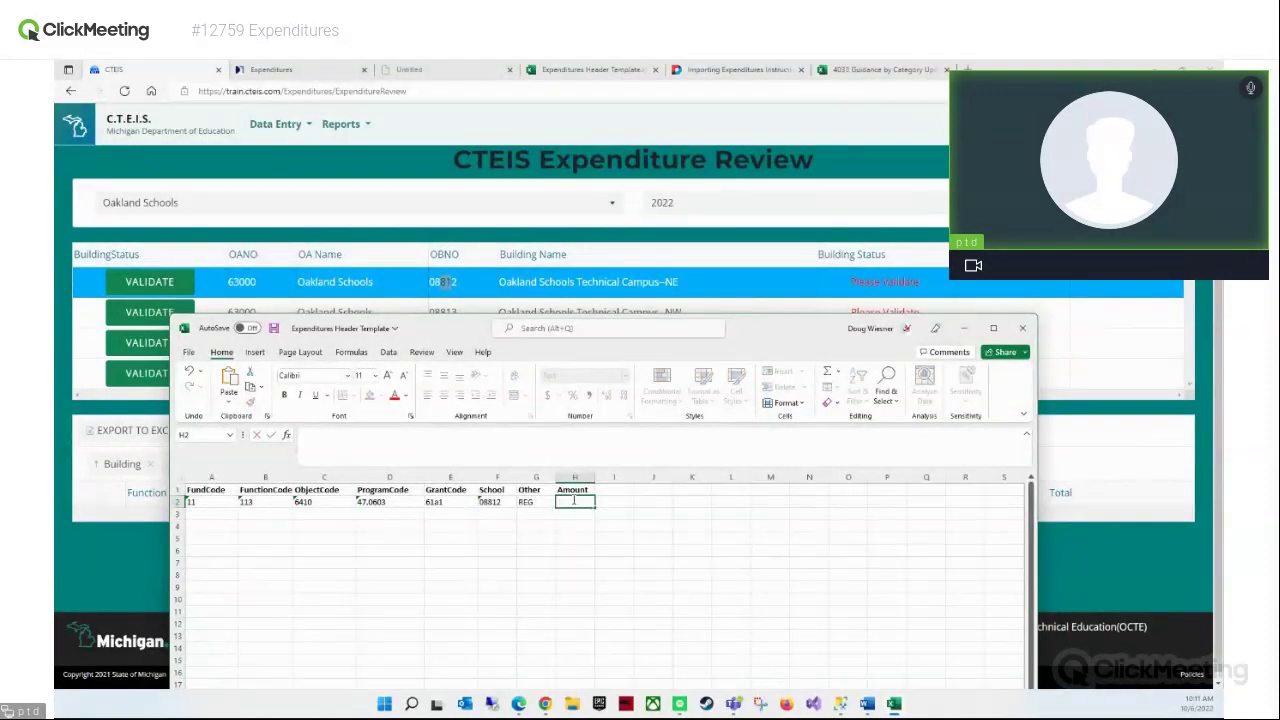
type("3330")
left_click(532, 549)
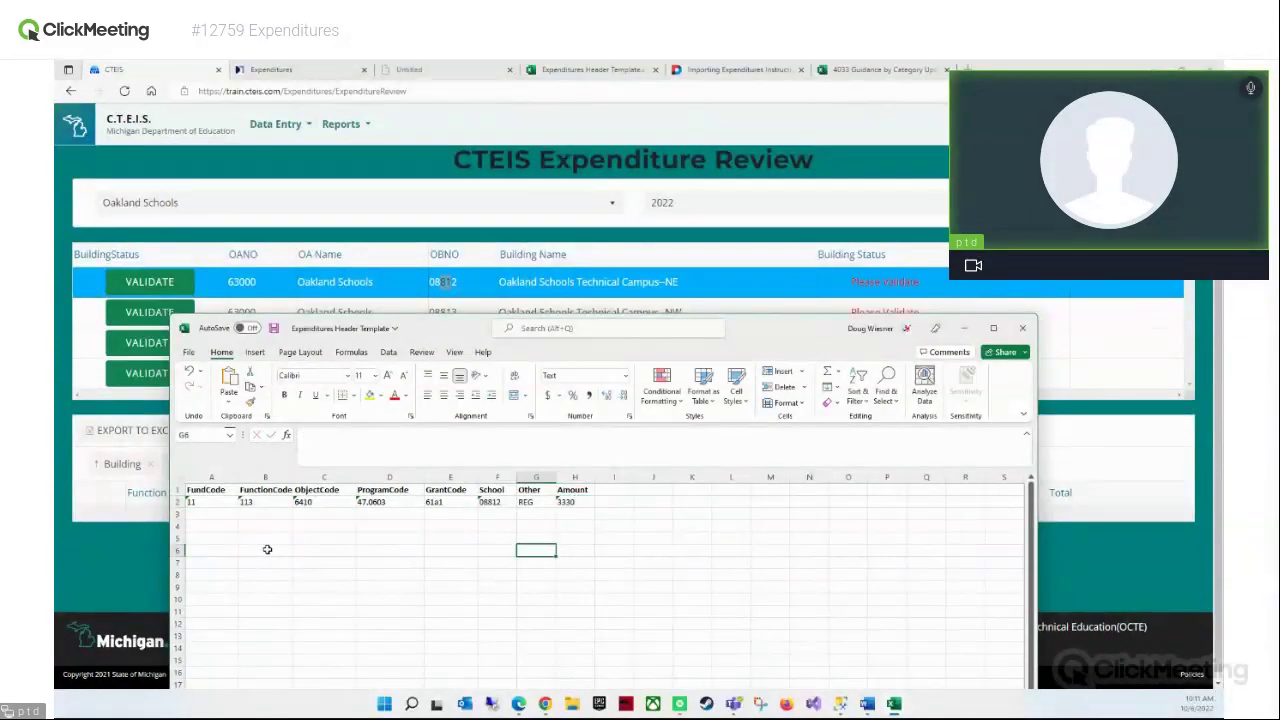
Step: Copy row 2 into row 3 and change row 3's ObjectCode to 5555
left_click(176, 501)
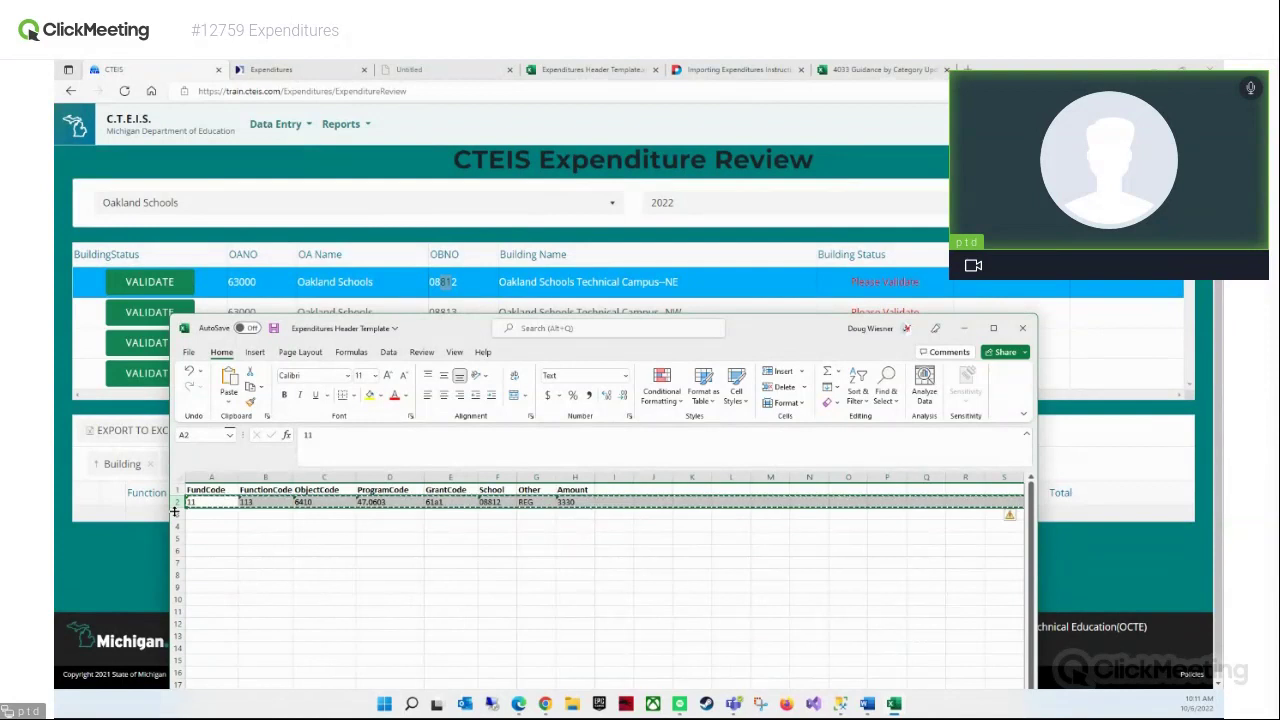
key("ctrl+c")
left_click(208, 516)
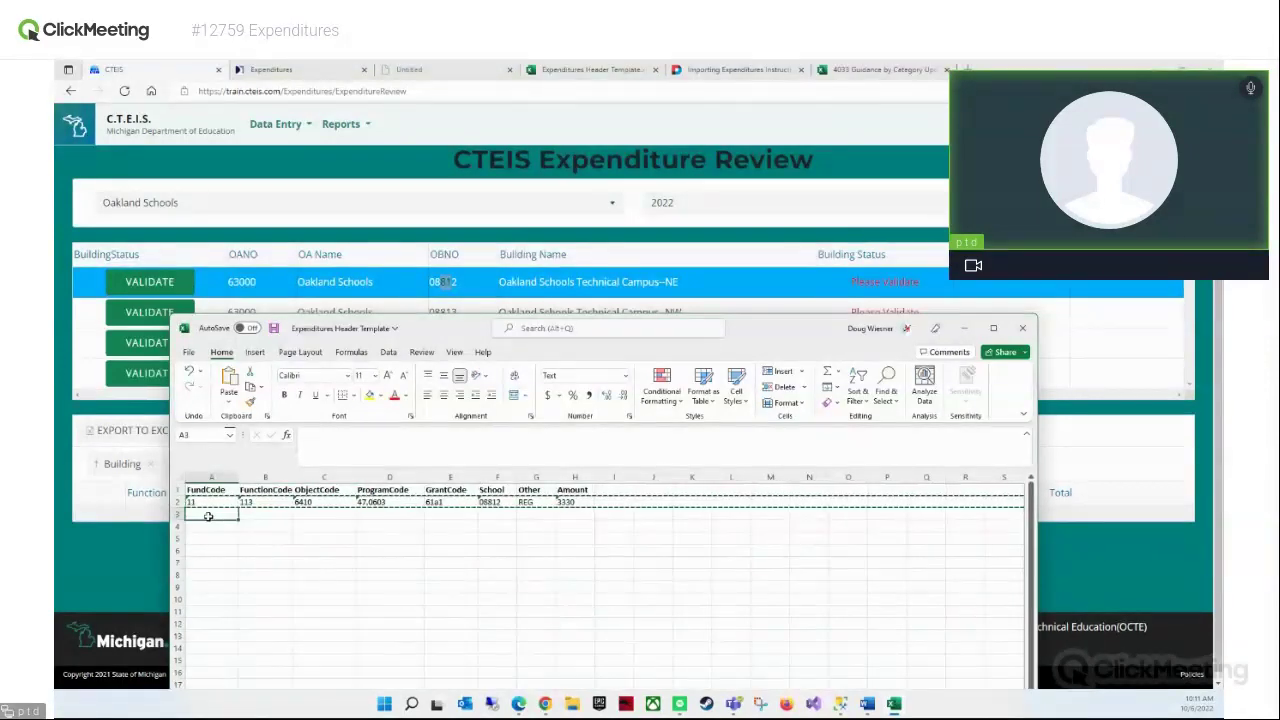
key("ctrl+v")
left_click(334, 572)
left_click(330, 514)
type("555")
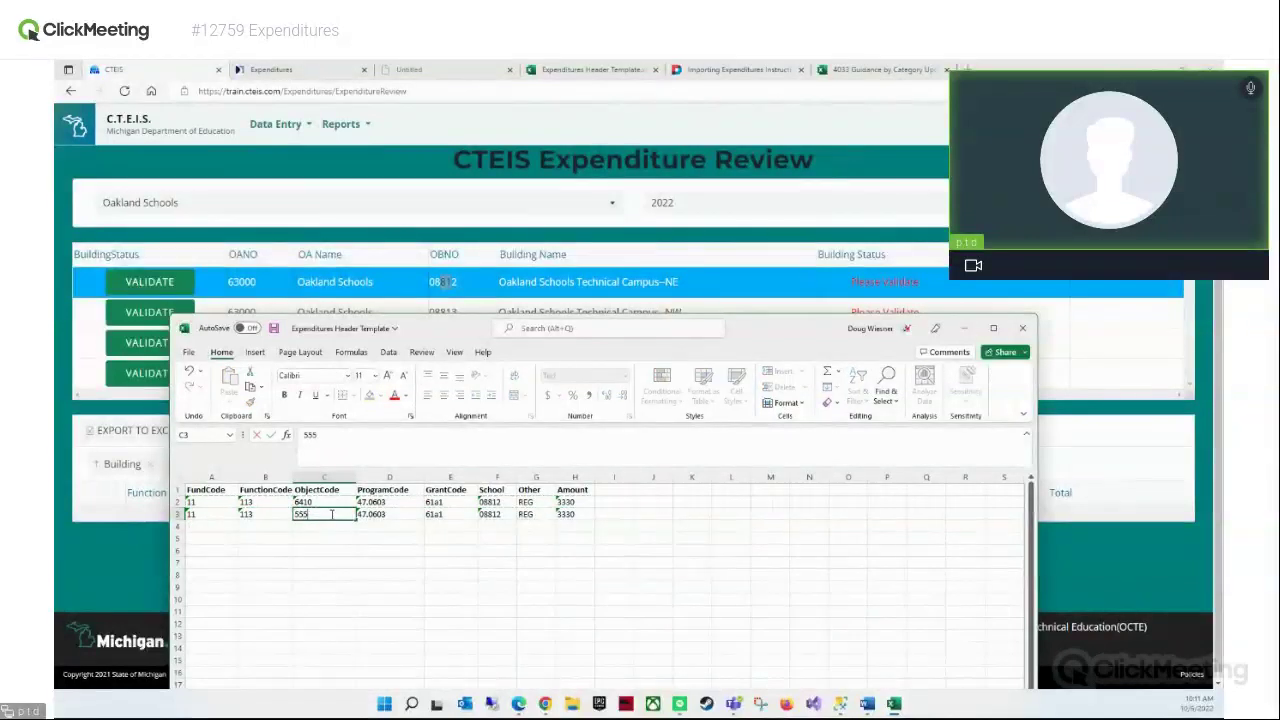
left_click(204, 527)
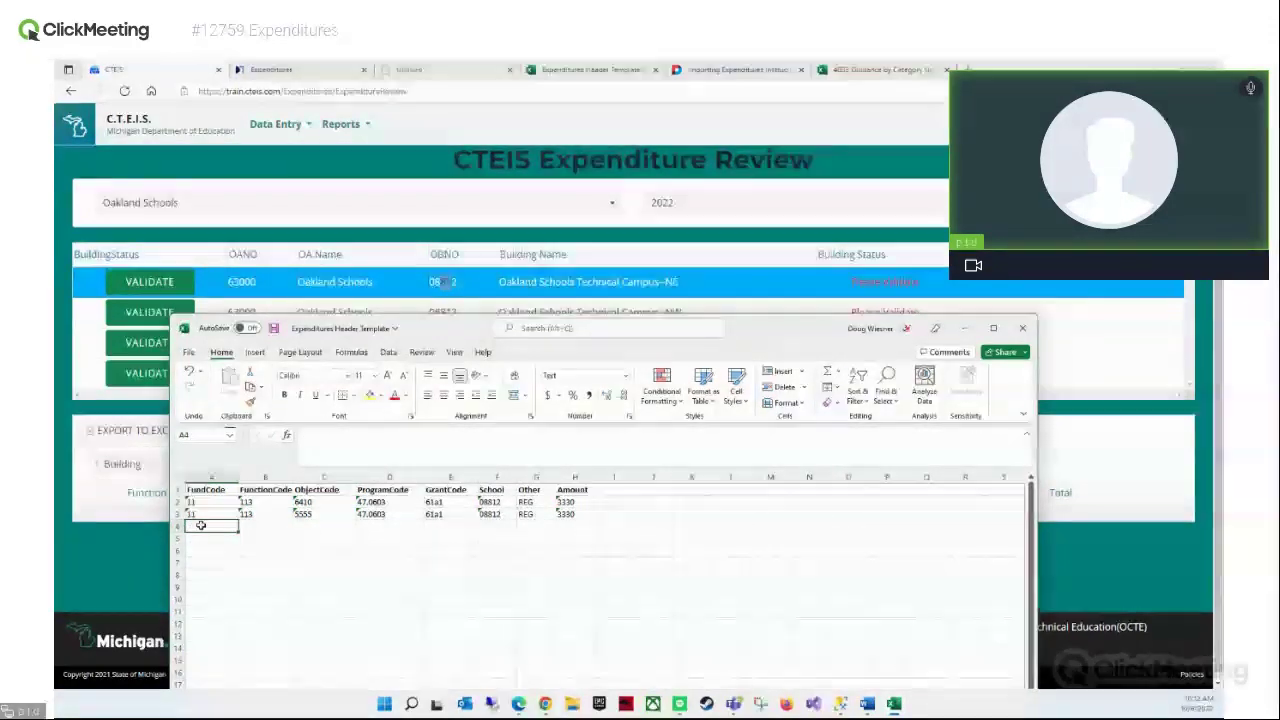
Step: Copy row 2 into row 4 and change row 4's Other value from REG to EMC
left_click(240, 572)
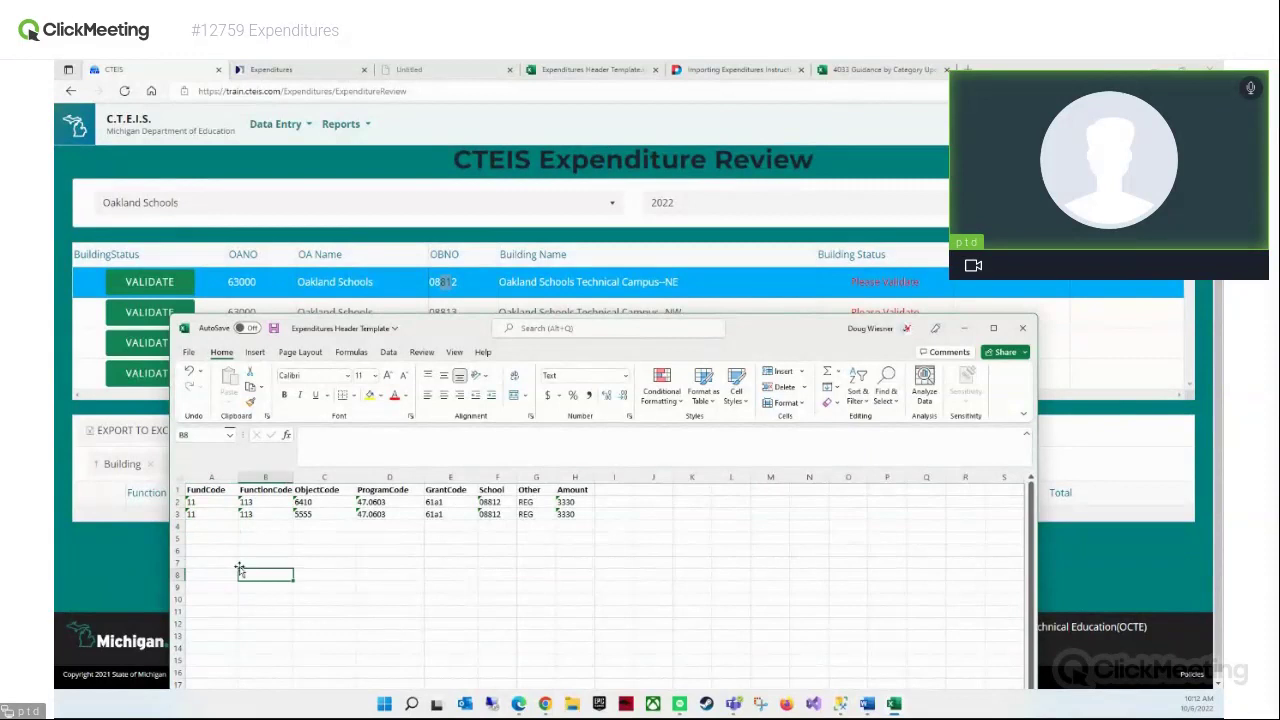
left_click(177, 501)
key("ctrl+c")
left_click(214, 527)
key("ctrl+v")
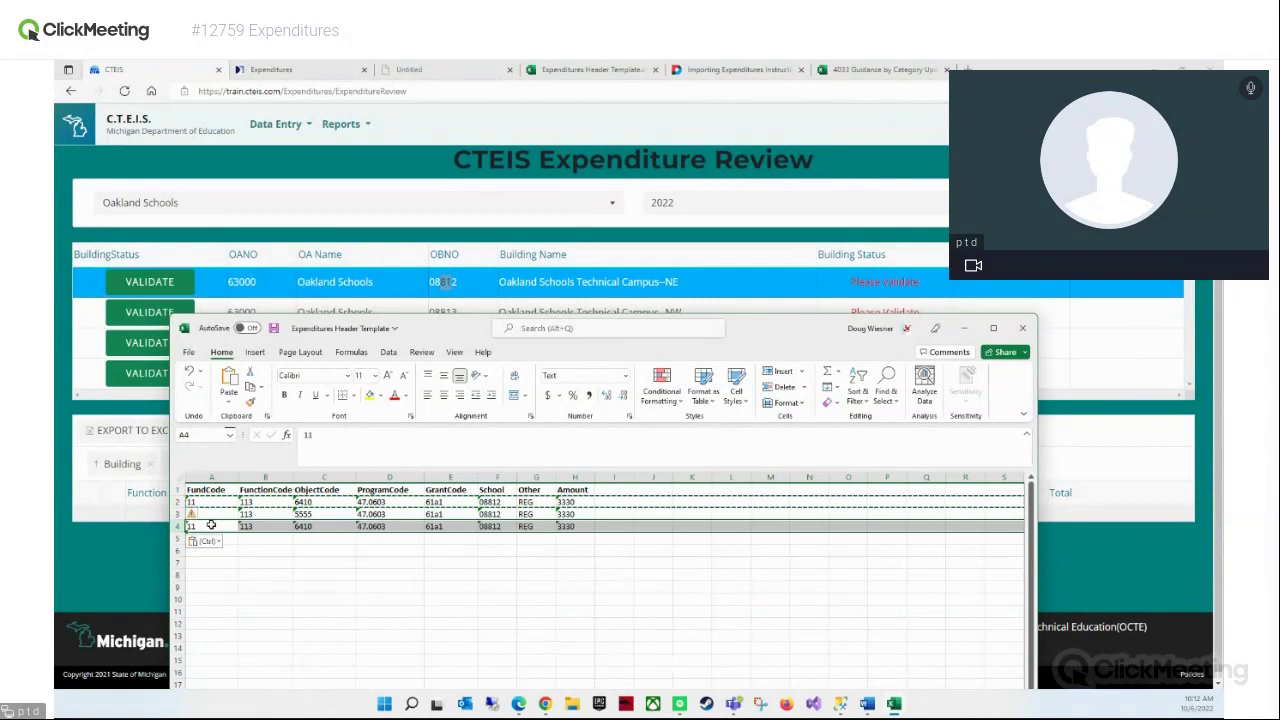
left_click(337, 574)
left_click(495, 527)
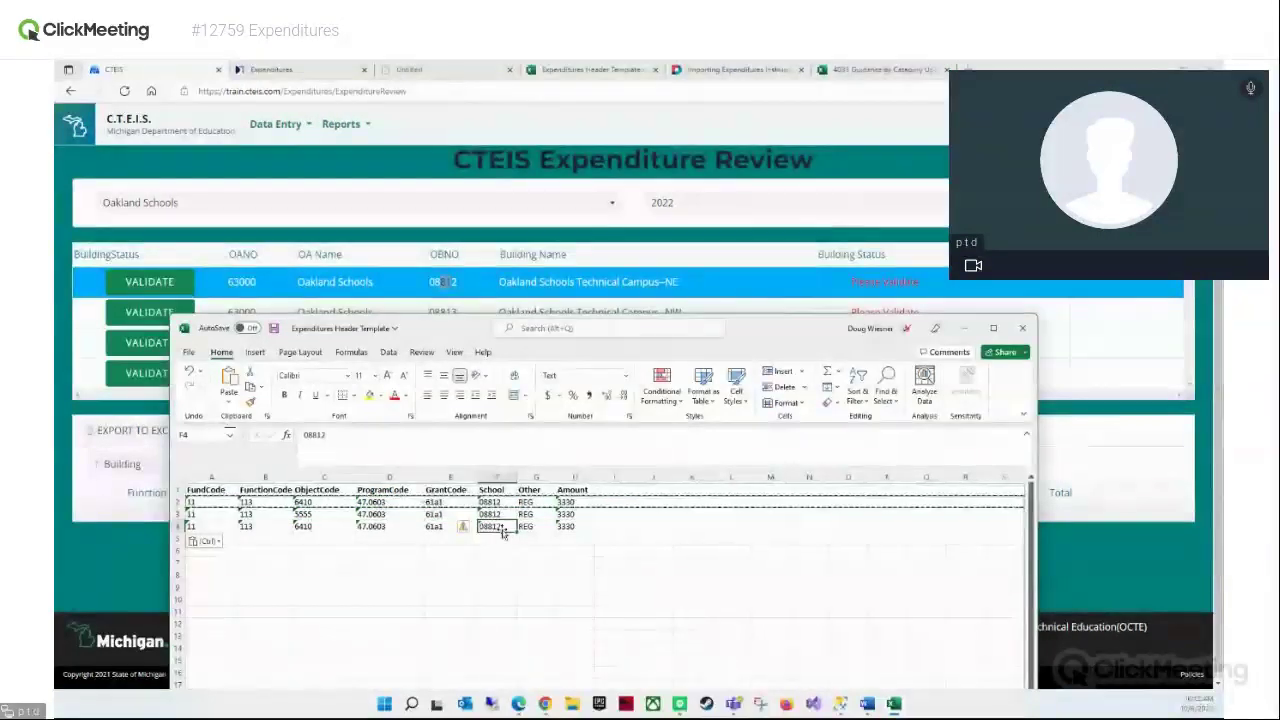
left_click(533, 525)
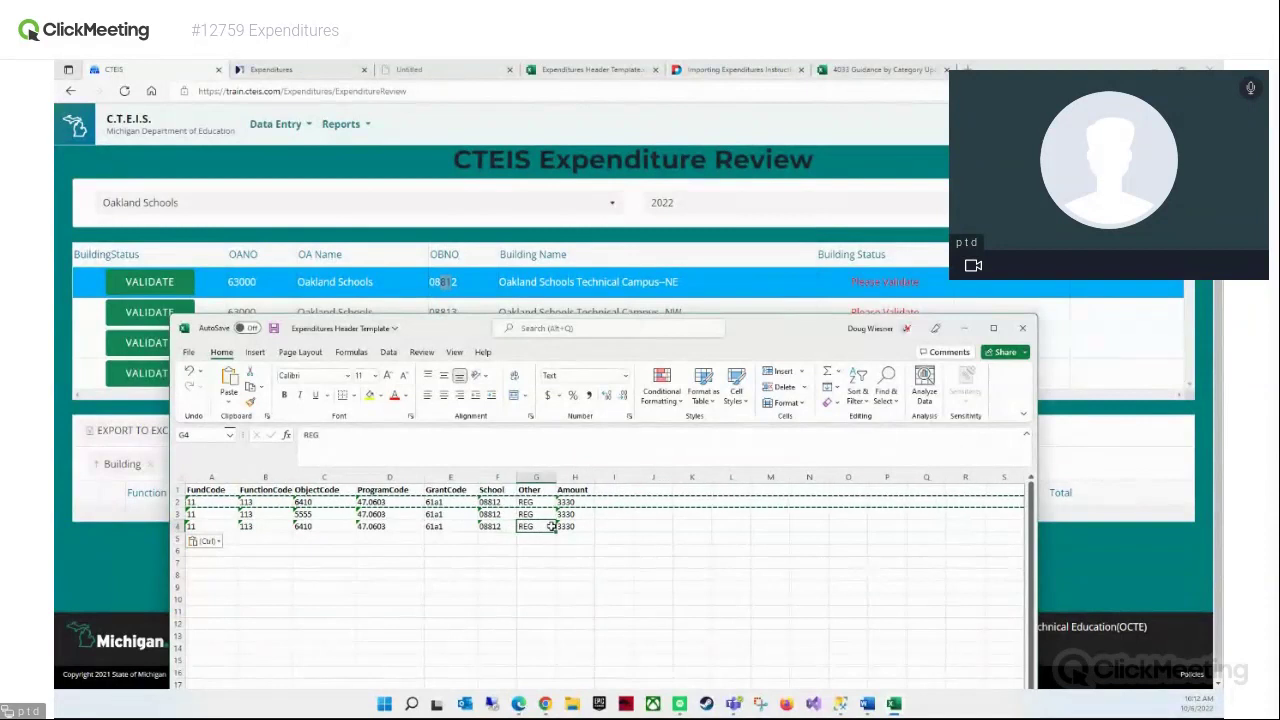
type("EMC")
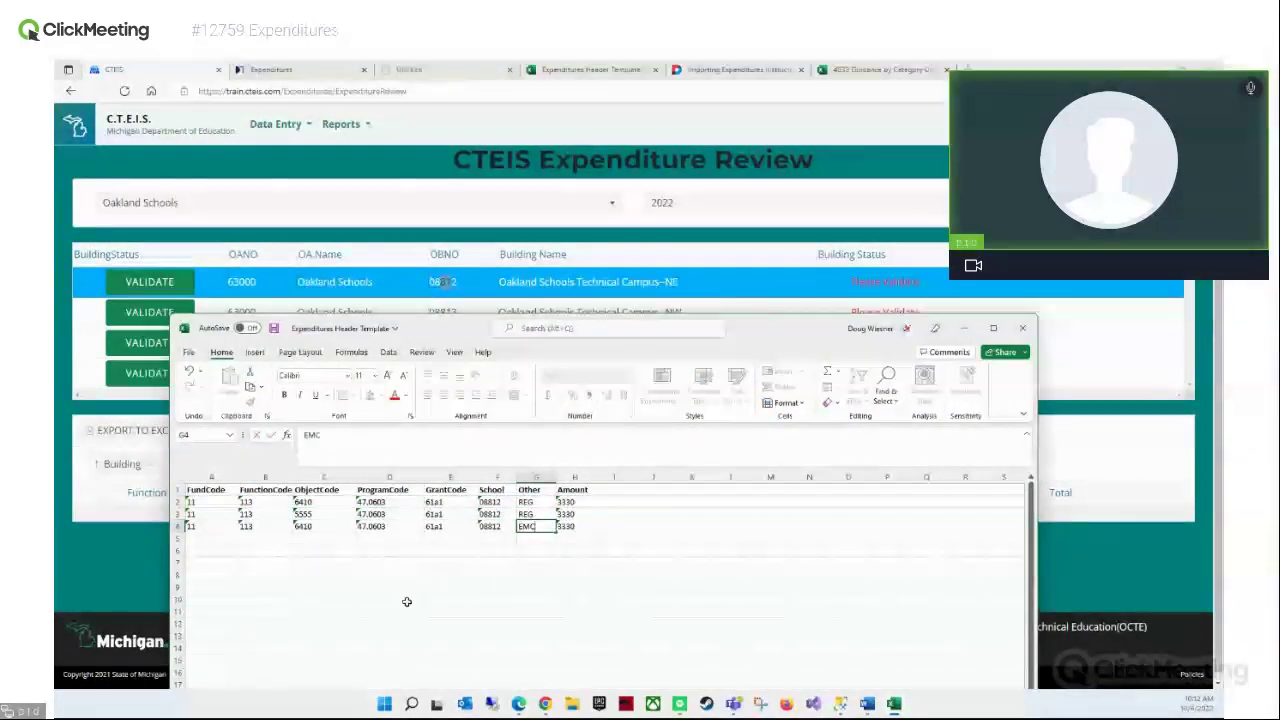
left_click(189, 354)
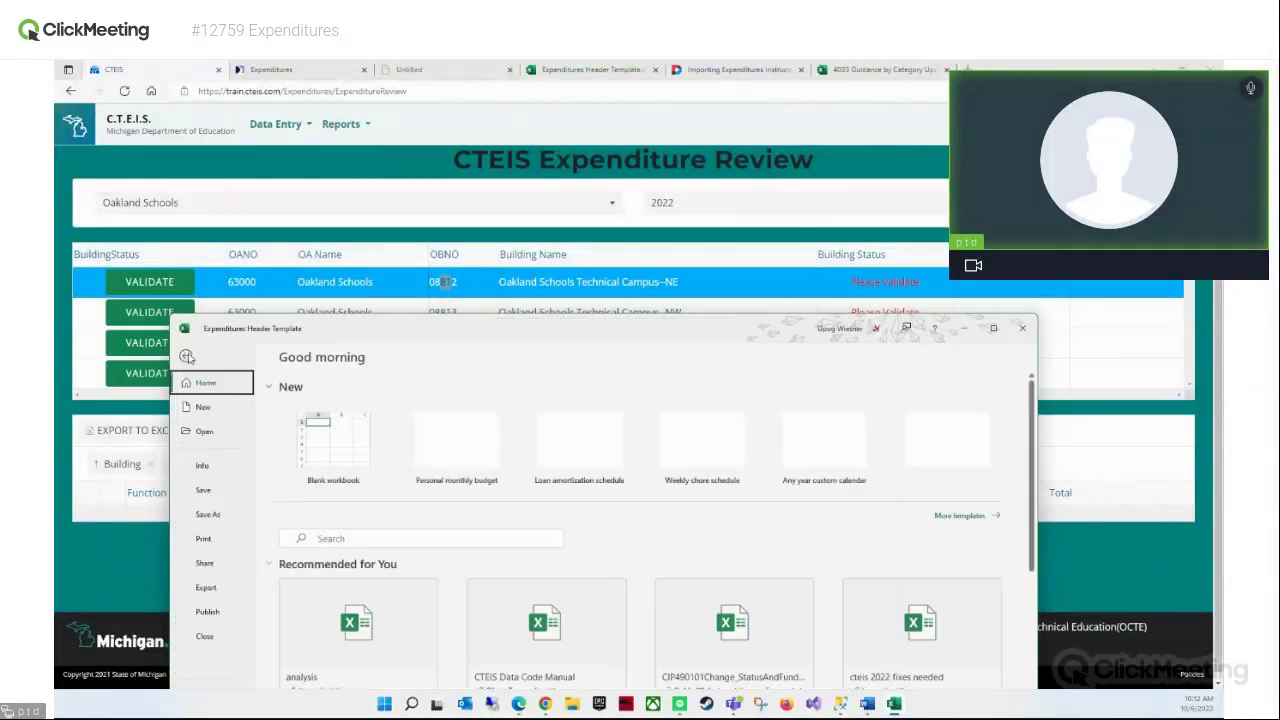
Step: Save the workbook to the Documents folder under the file name expimport
left_click(208, 514)
left_click(325, 665)
scroll(310, 453, "down", 1)
scroll(312, 455, "up", 1)
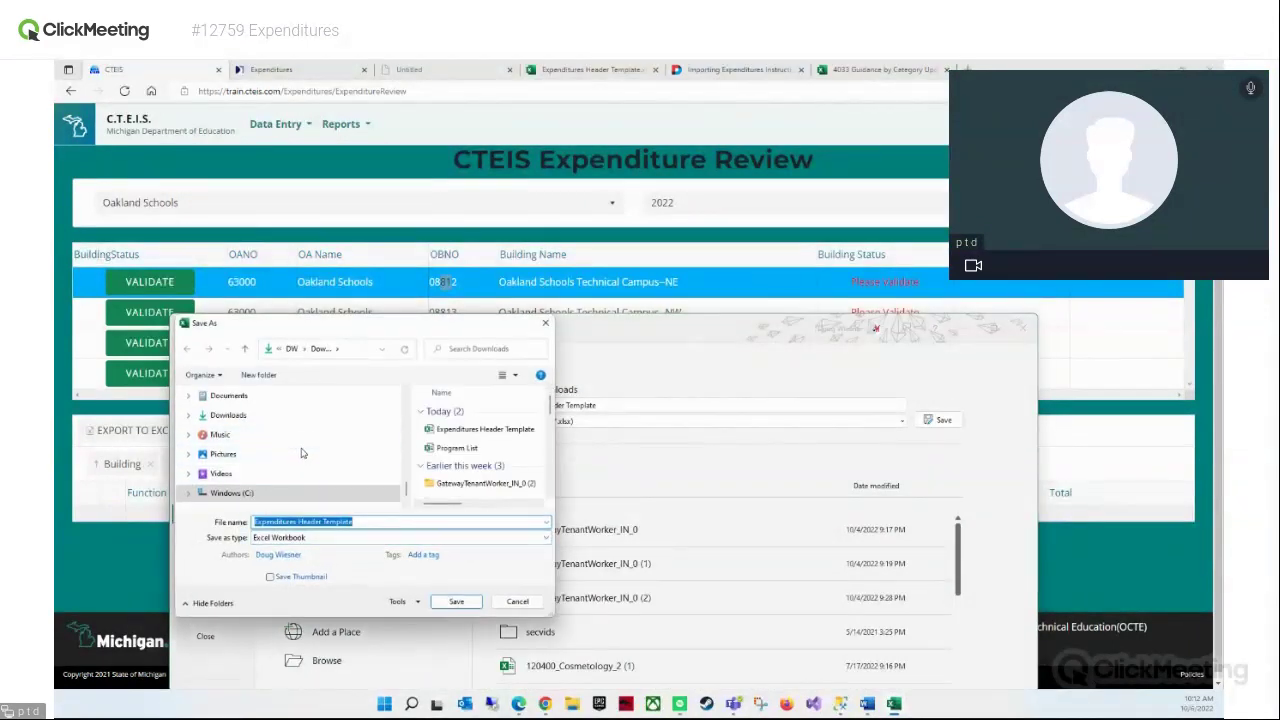
left_click(266, 398)
left_click(352, 522)
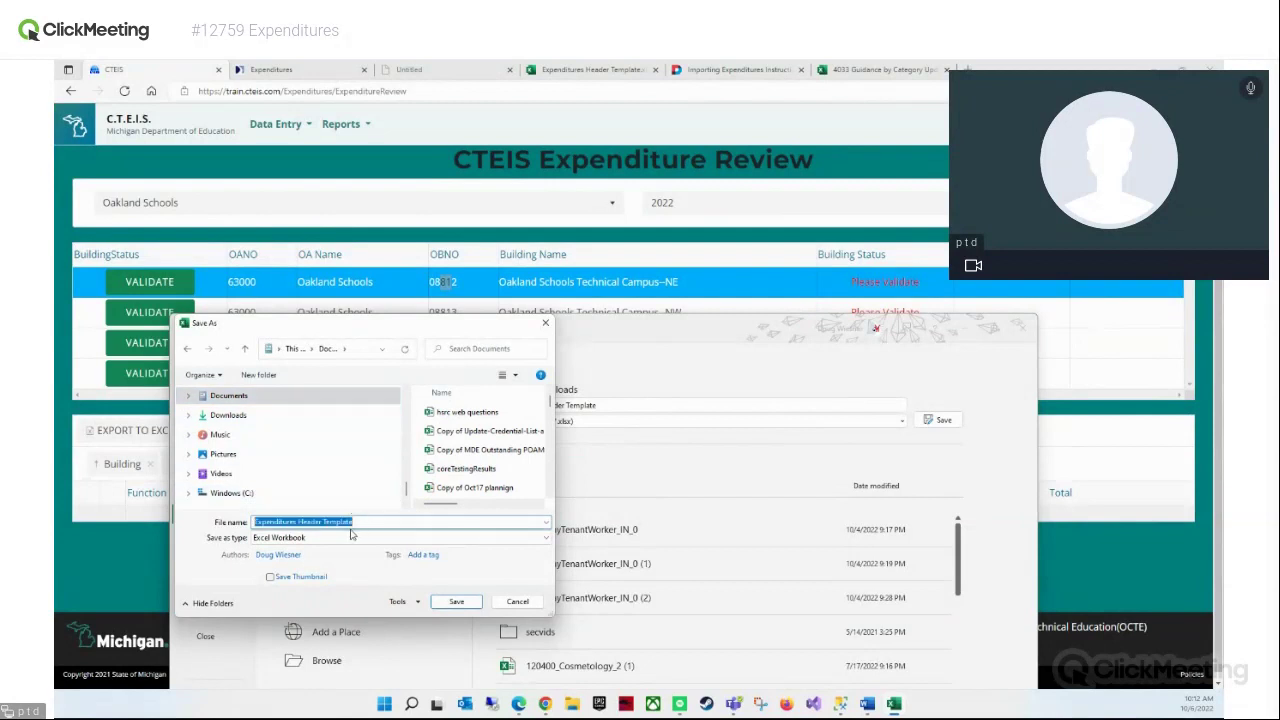
type("exp")
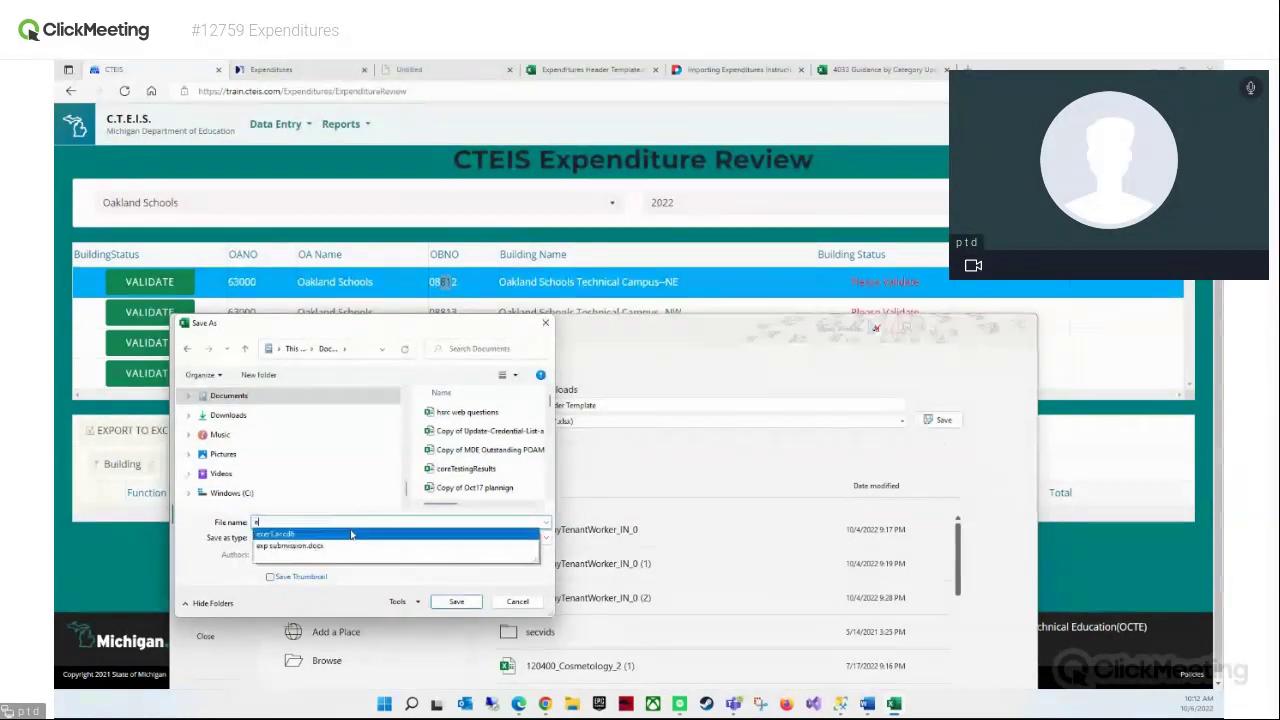
type("in")
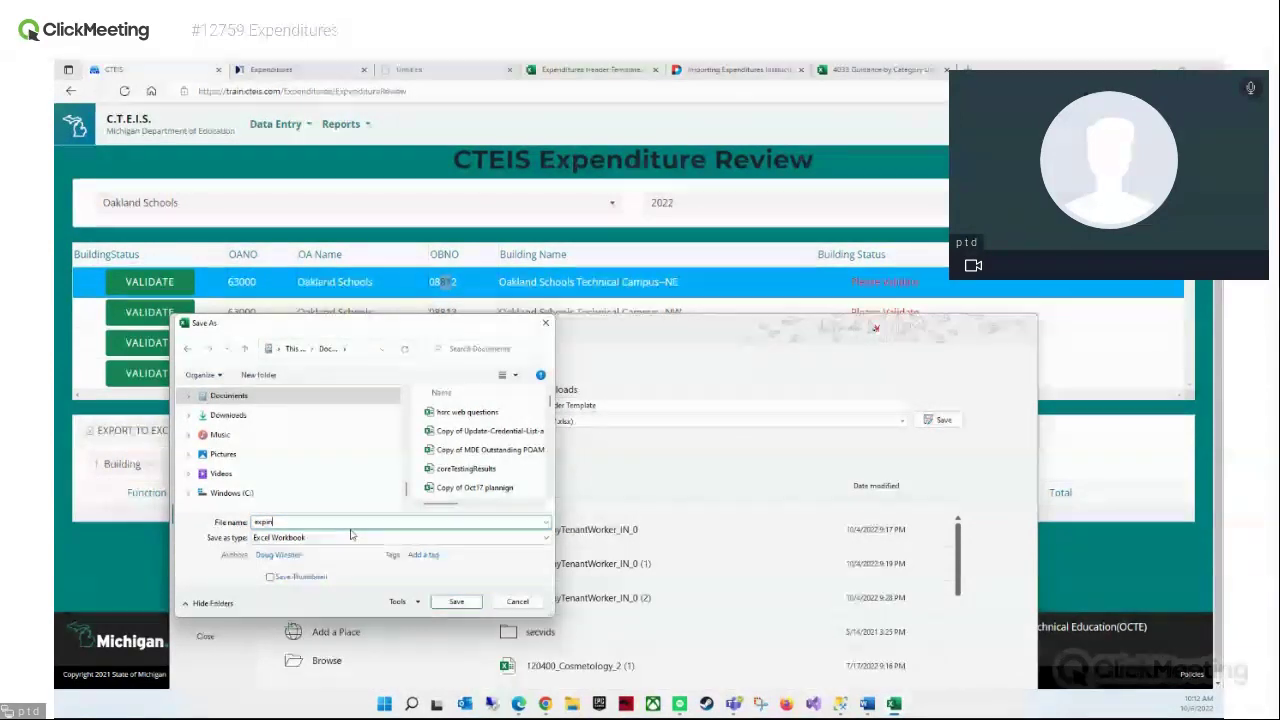
type("port")
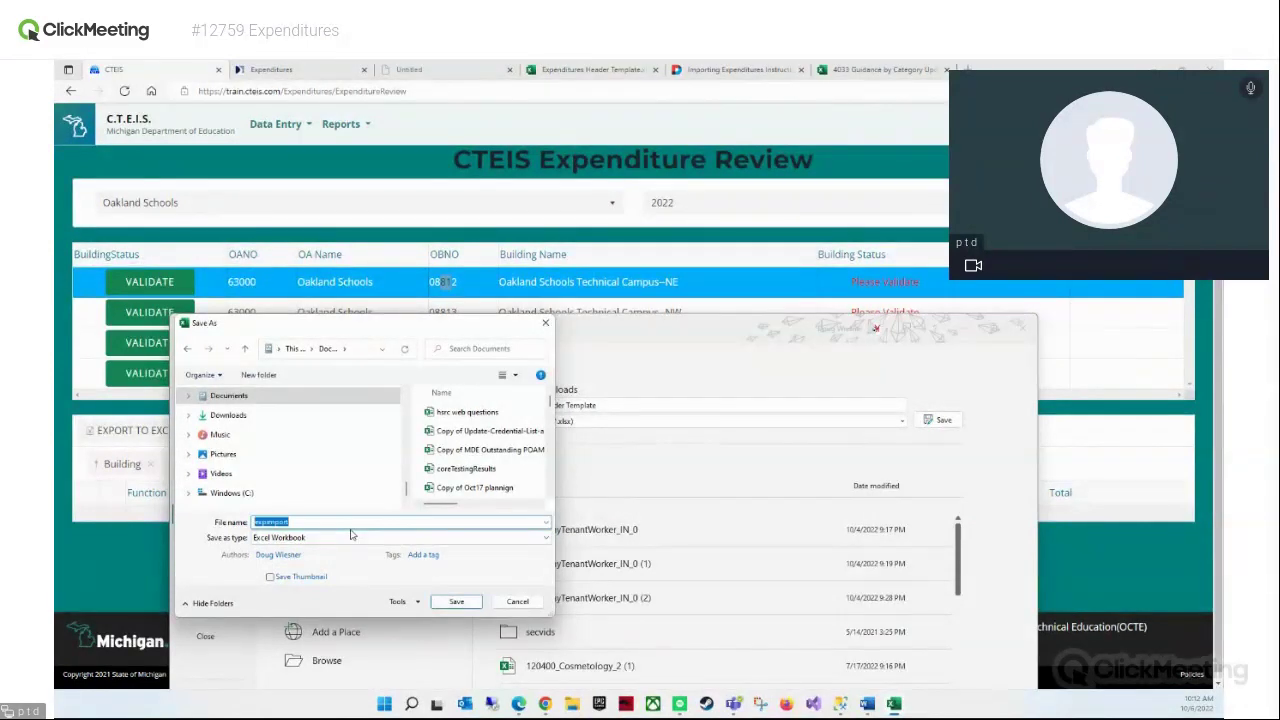
key("Return")
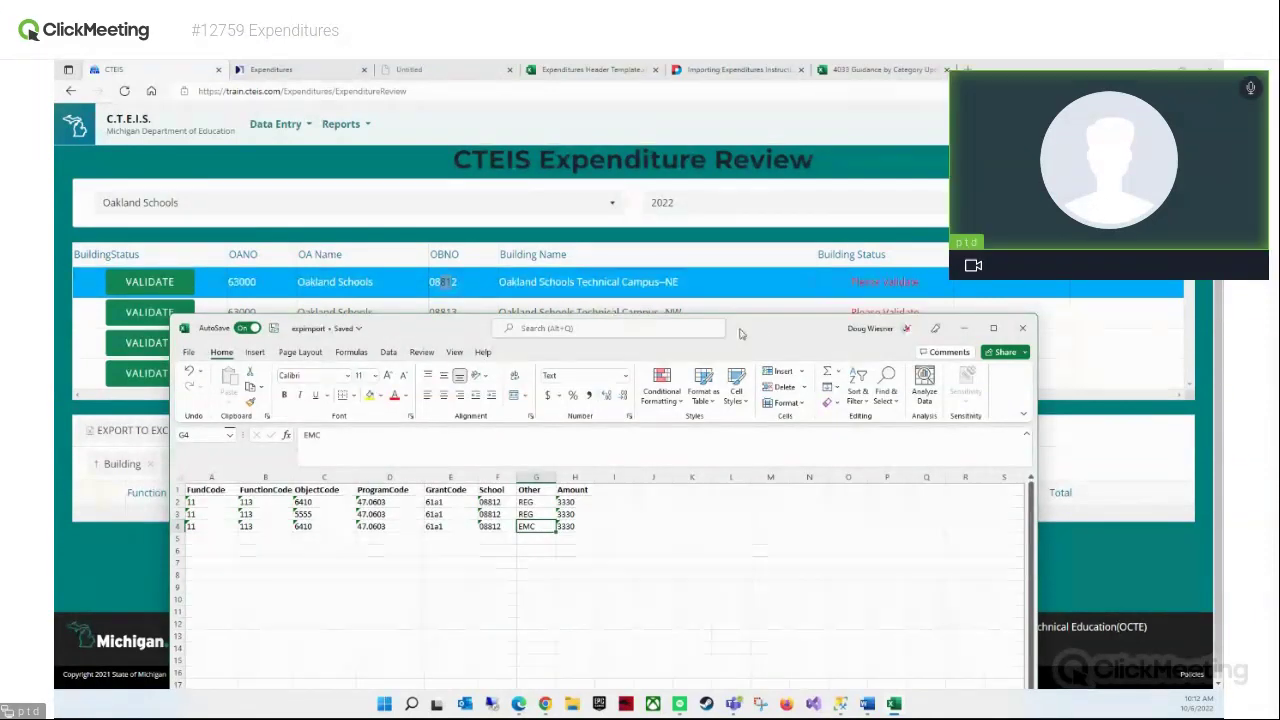
Step: On Import Expenditures, select expimport.xlsx from Documents, getting past the file-in-use warning
left_click(963, 328)
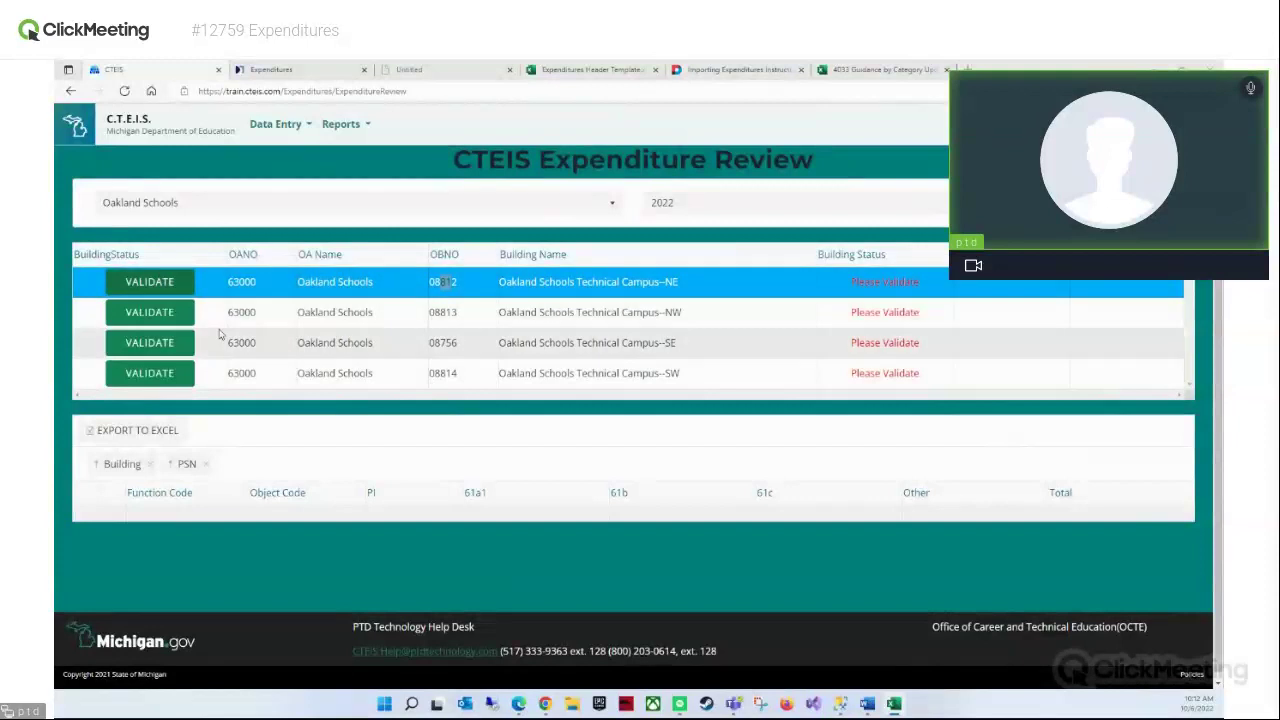
left_click(290, 125)
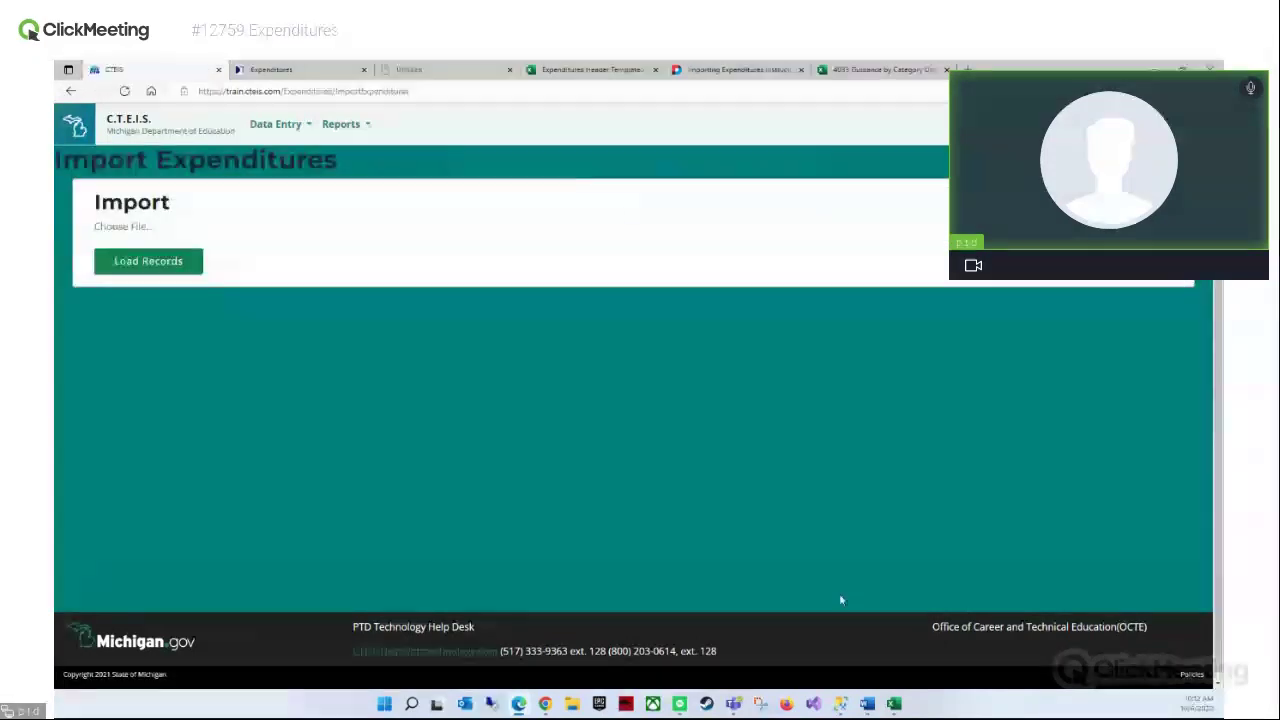
left_click(121, 227)
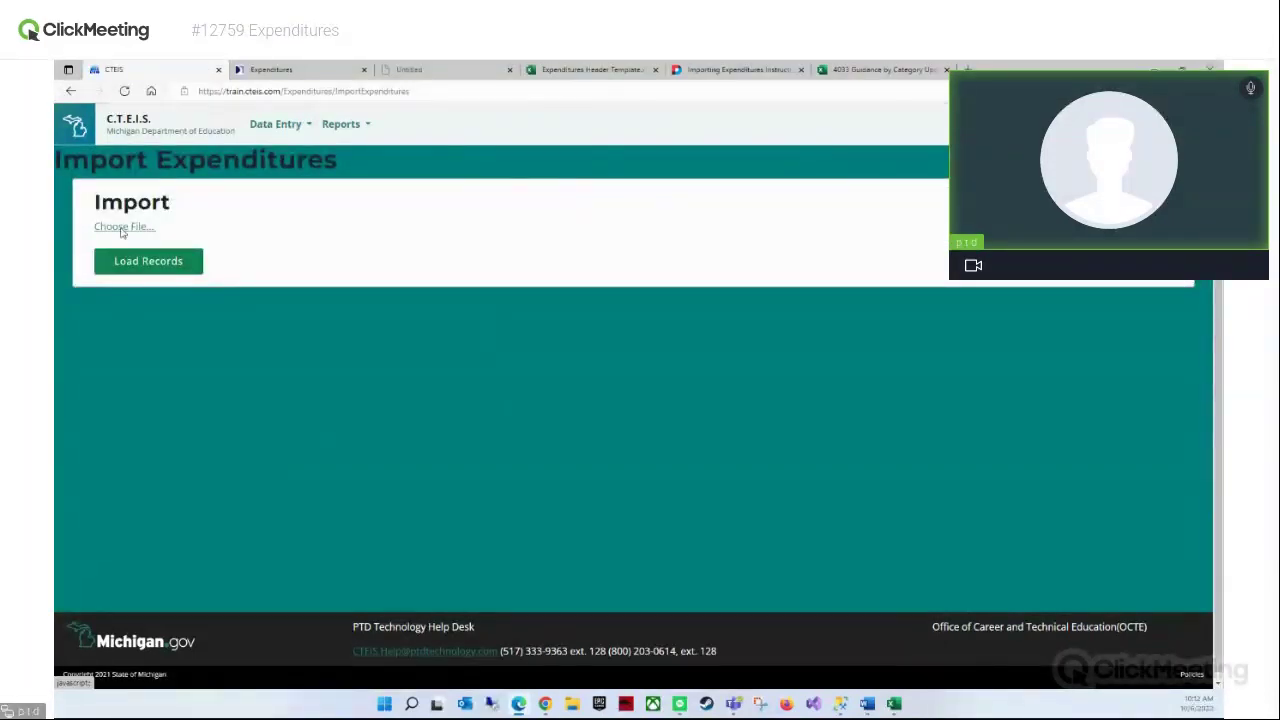
left_click(300, 158)
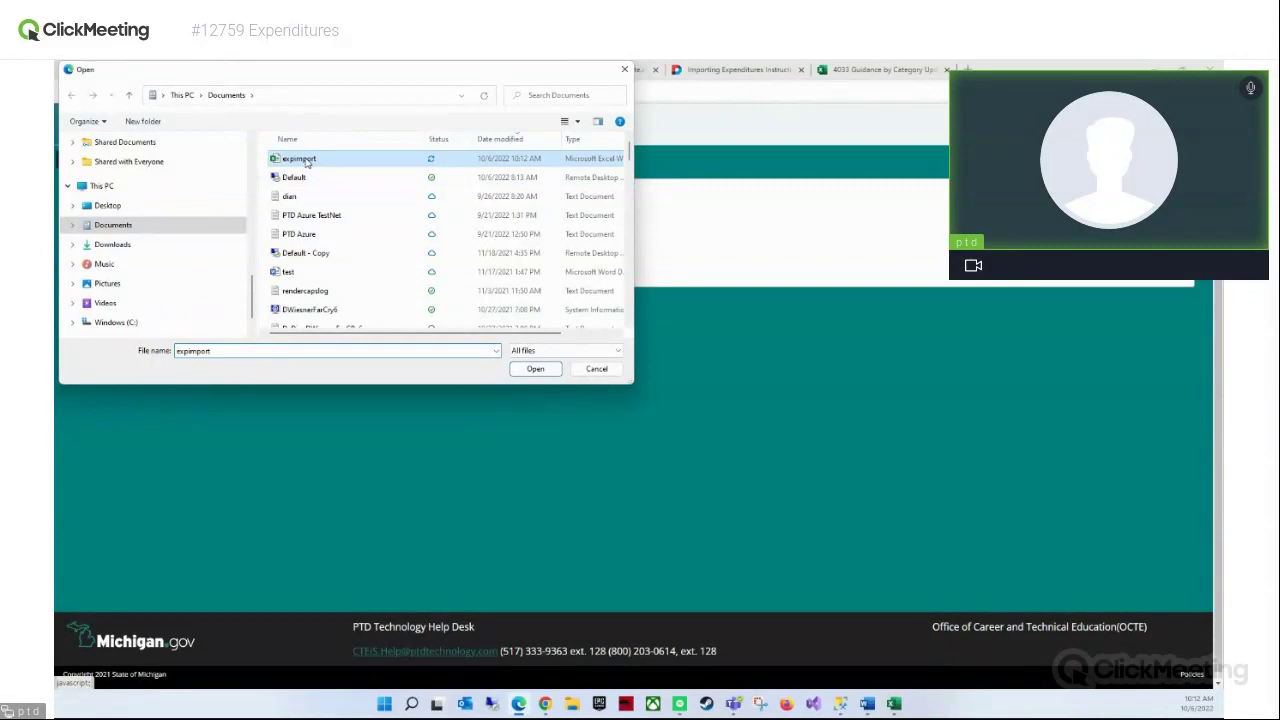
left_click(535, 368)
left_click(745, 391)
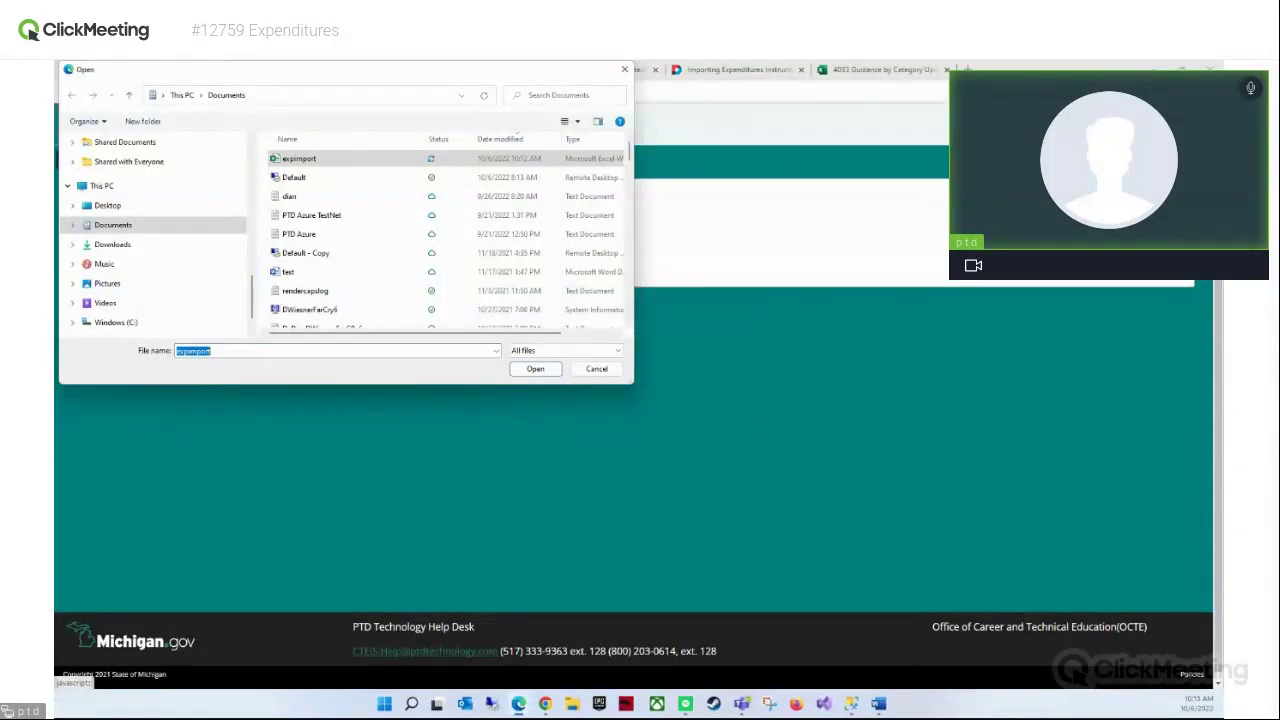
left_click(533, 369)
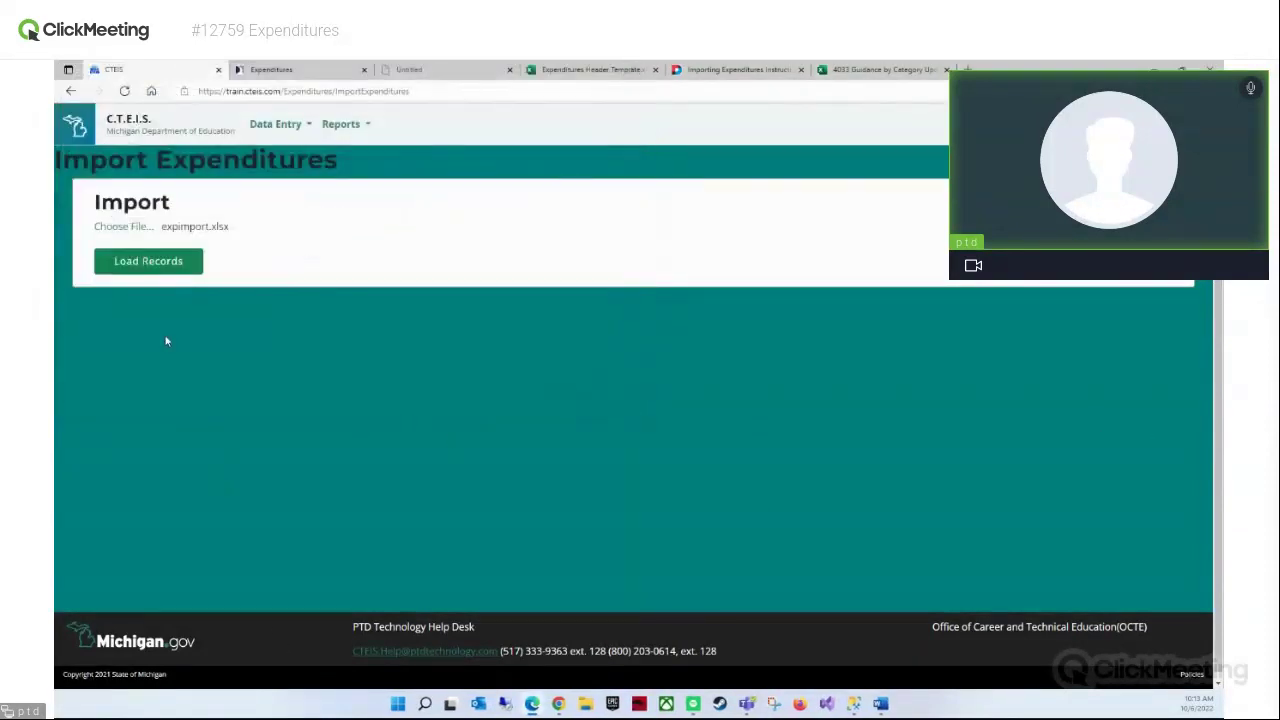
Step: Load and review the three preview rows, noting the red invalid-object-code row, then begin importing
left_click(148, 261)
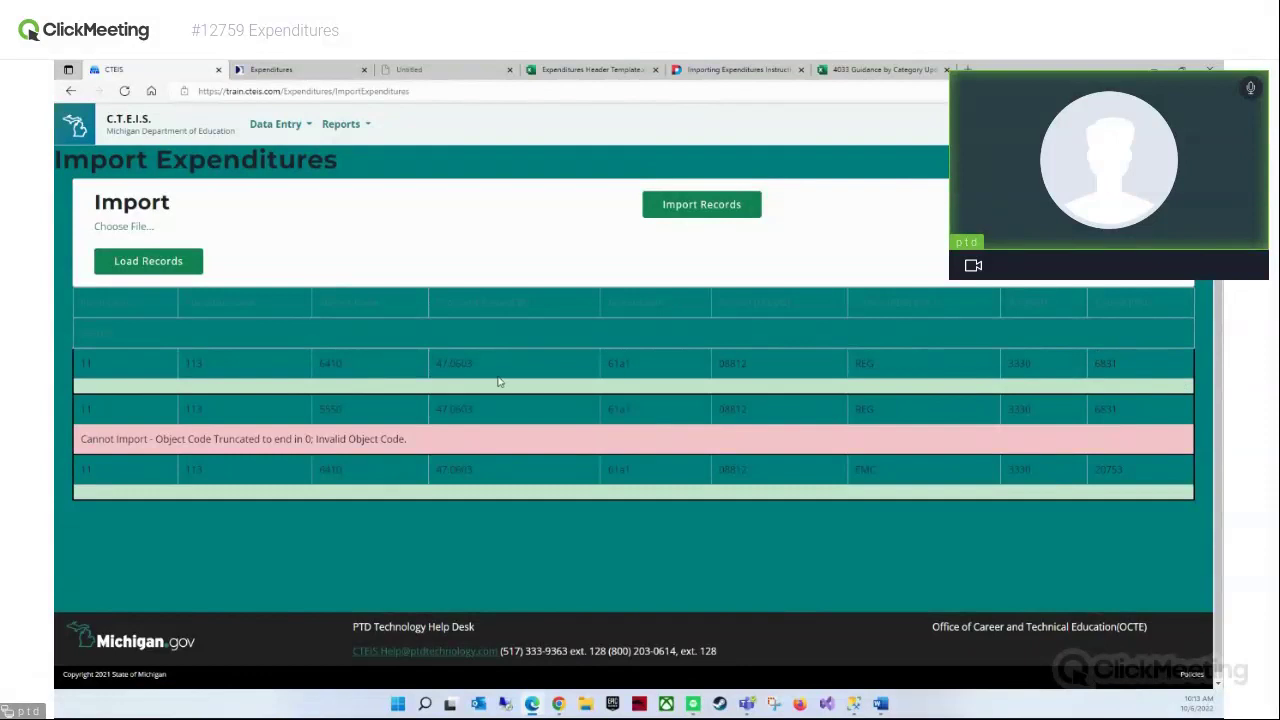
left_click_drag(103, 304, 449, 326)
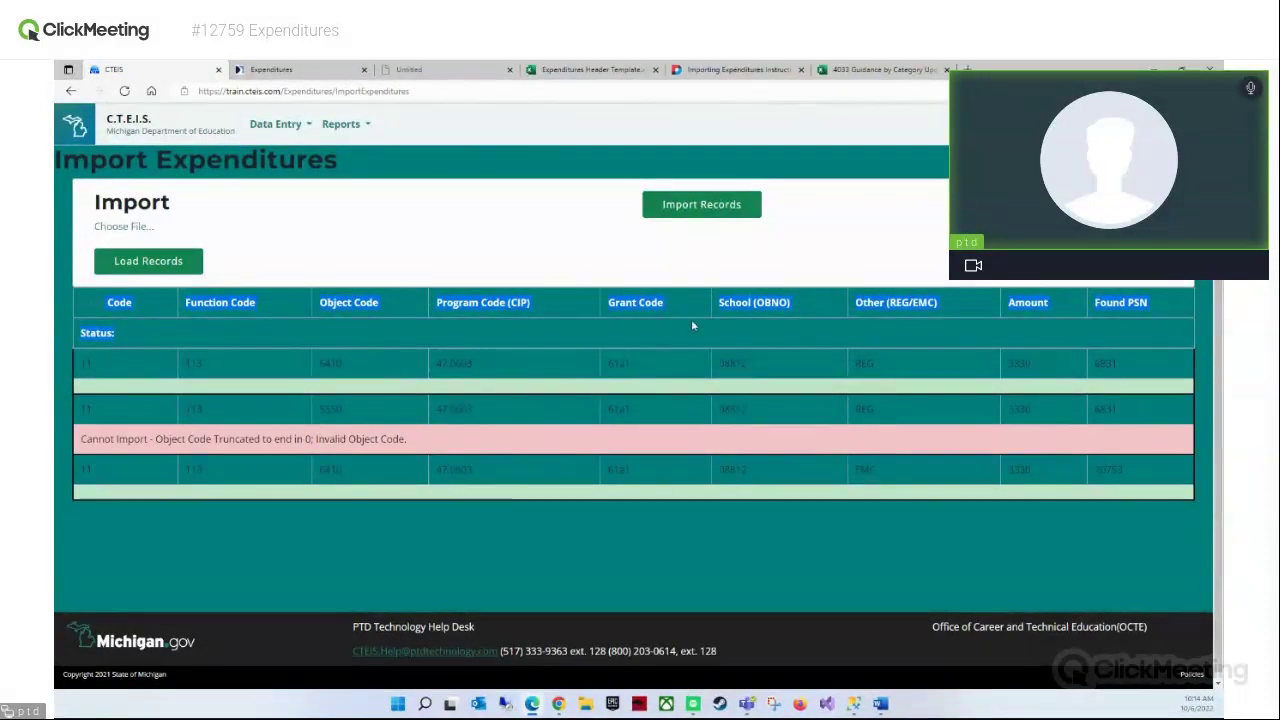
left_click(700, 205)
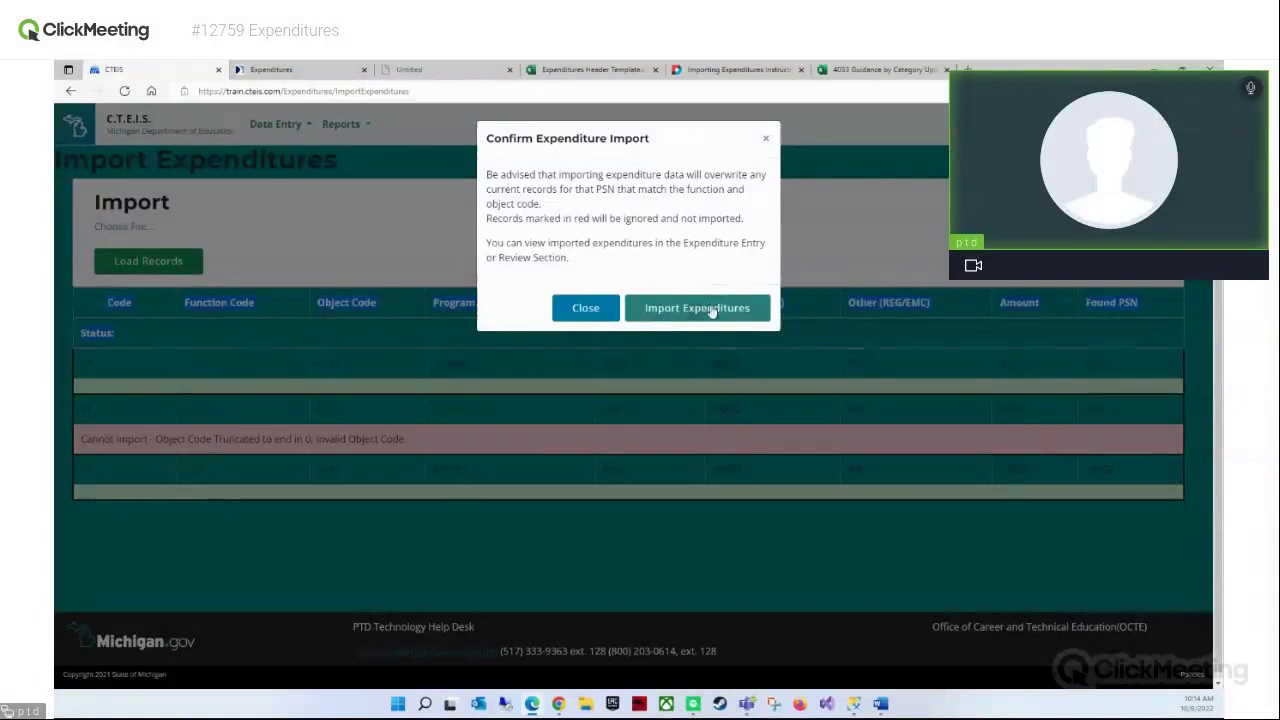
Step: Dismiss the first confirmation, then reissue Import Records and confirm with Import Expenditures
left_click(582, 311)
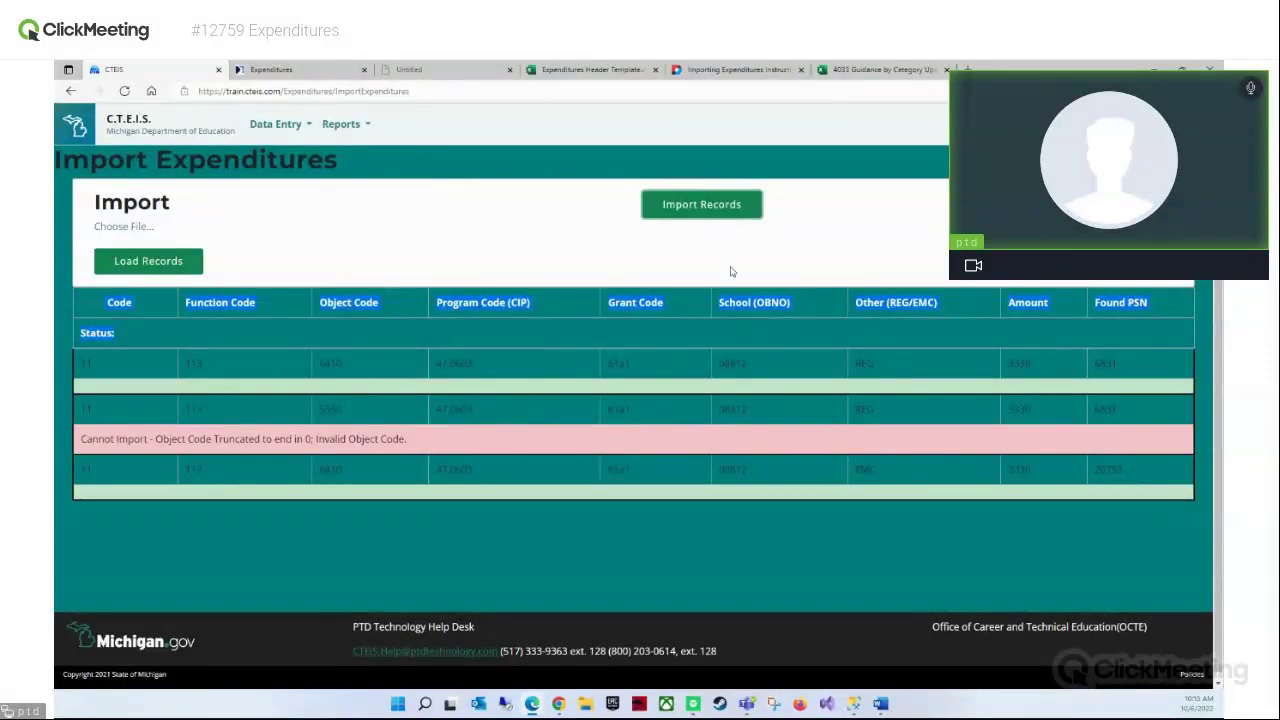
left_click(724, 206)
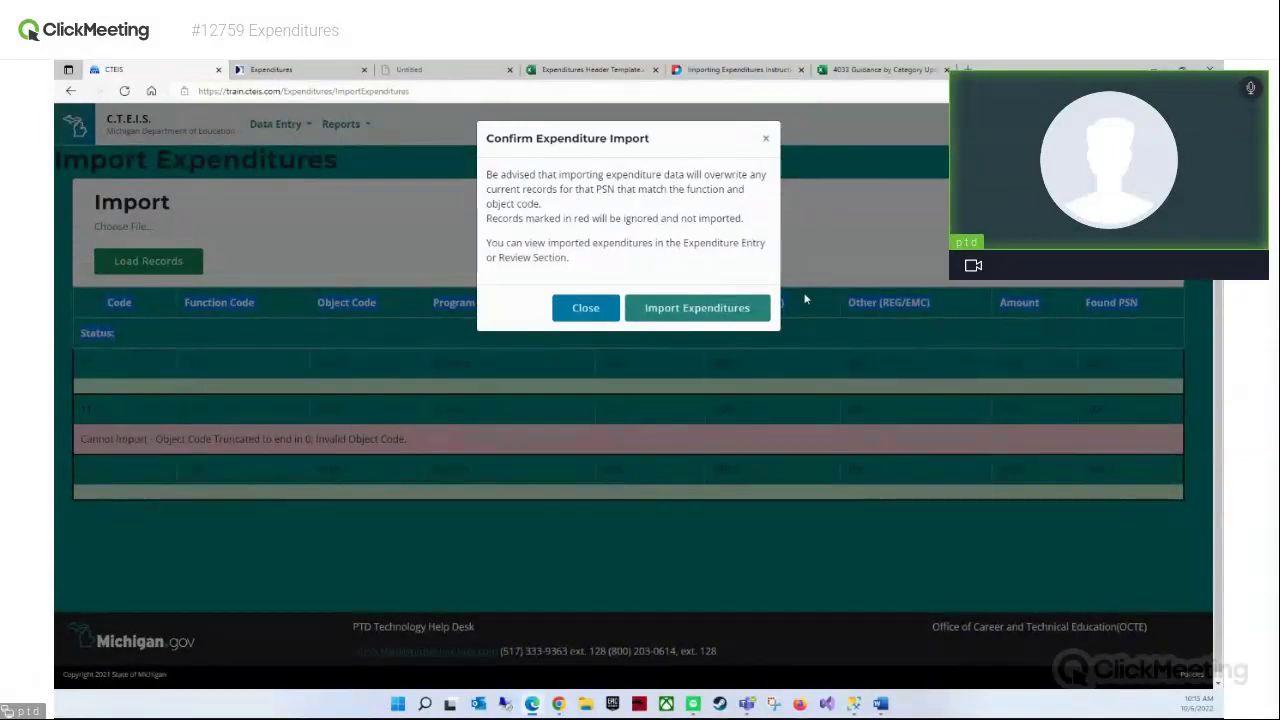
left_click(694, 312)
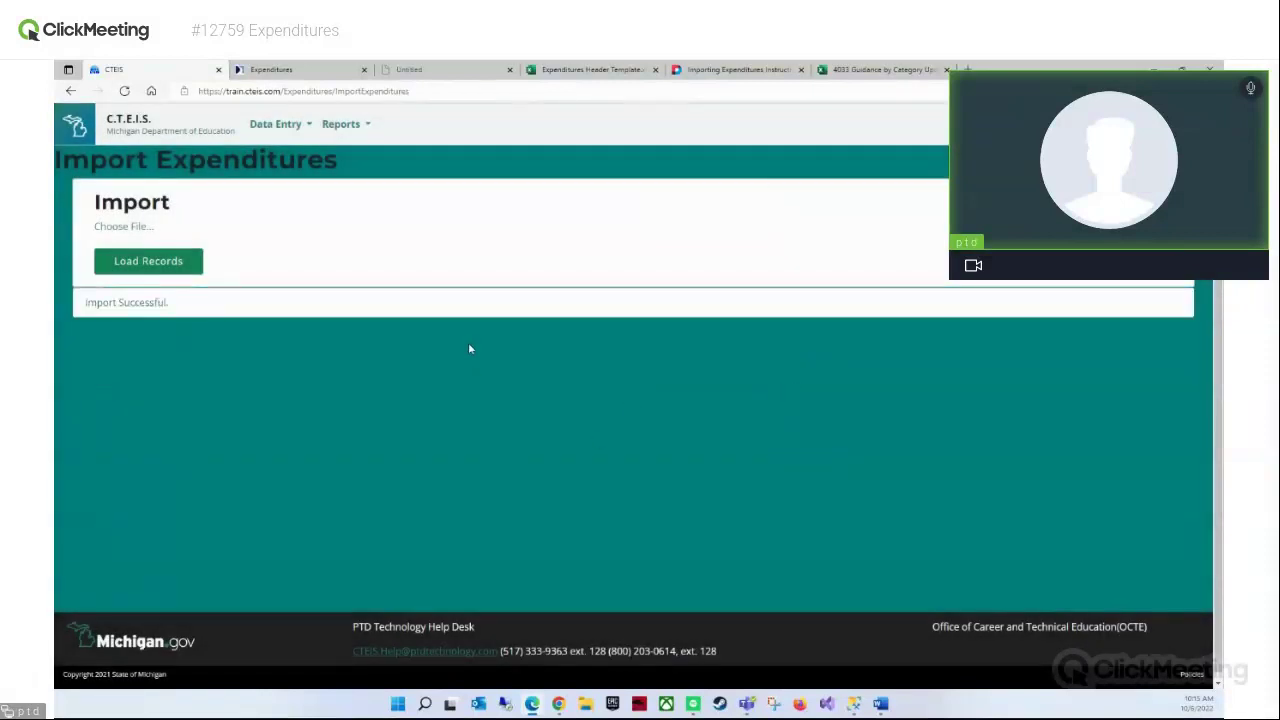
Step: In Expenditure Entry, select Oakland Schools and Technical Campus--NE, then view the Expenditure Table's 10/6/2022 rows
left_click(283, 130)
left_click(812, 212)
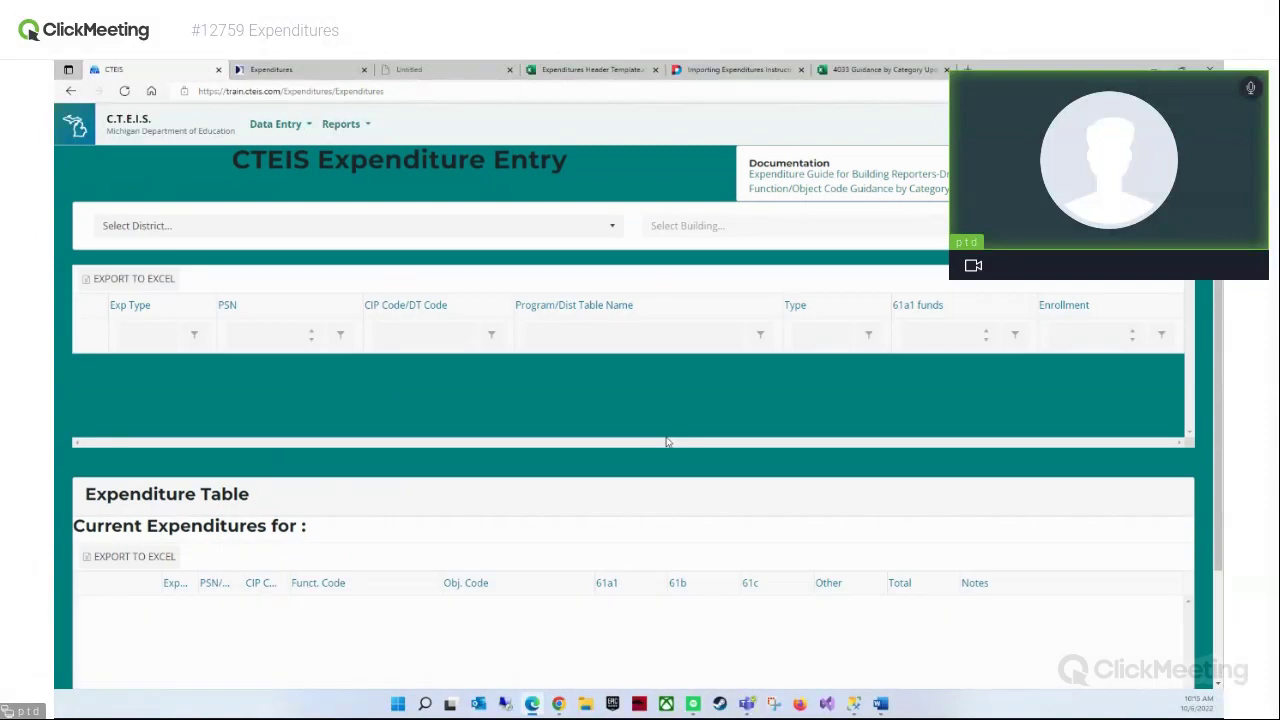
left_click(558, 244)
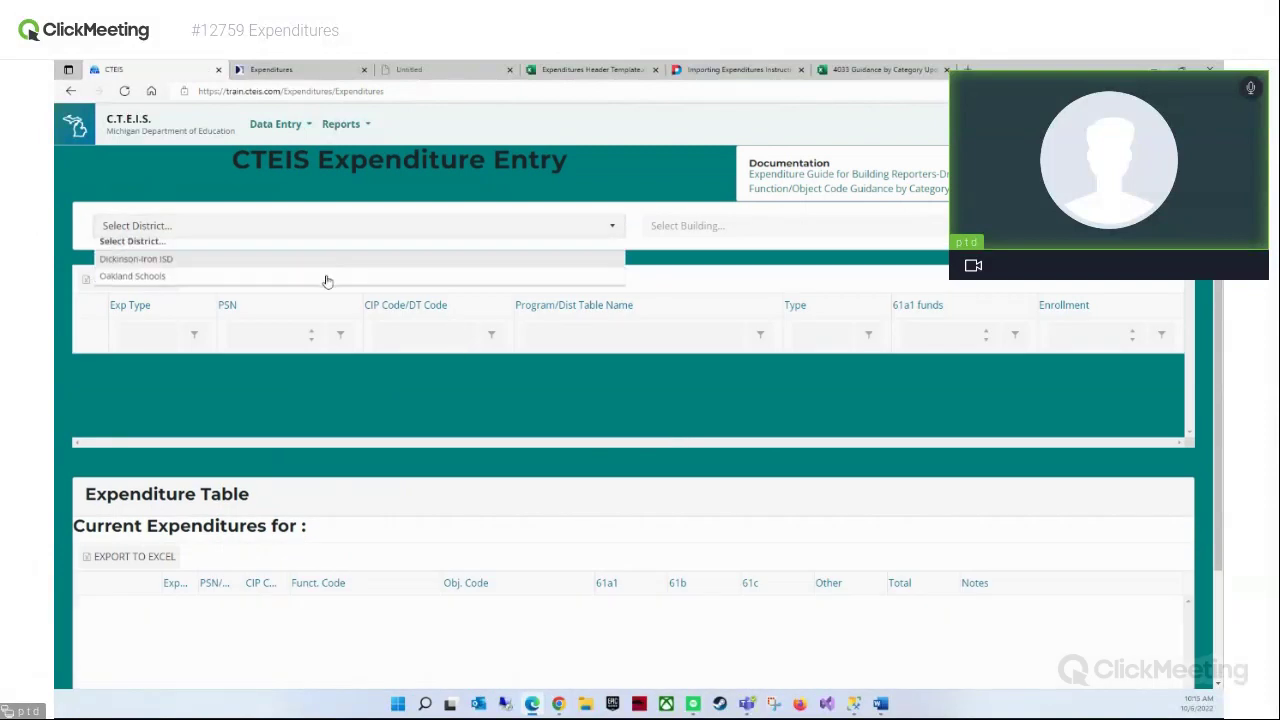
left_click(174, 284)
left_click(725, 227)
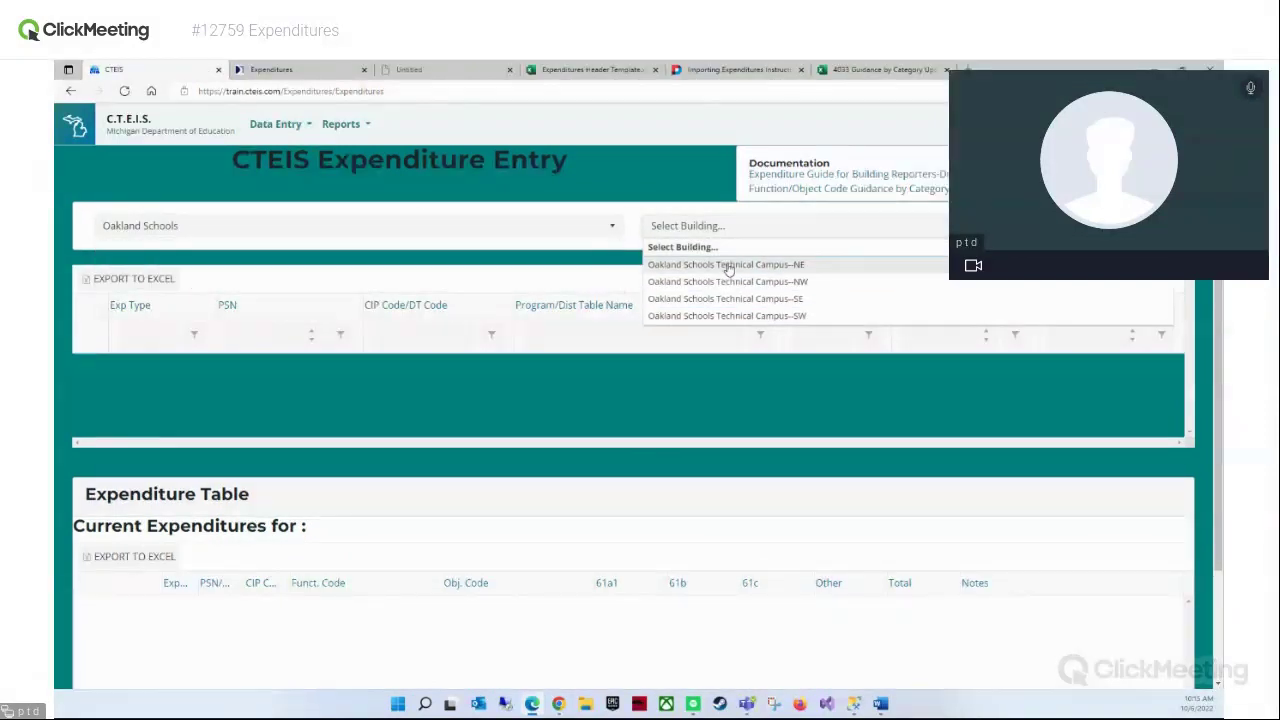
left_click(728, 265)
scroll(689, 599, "down", 3)
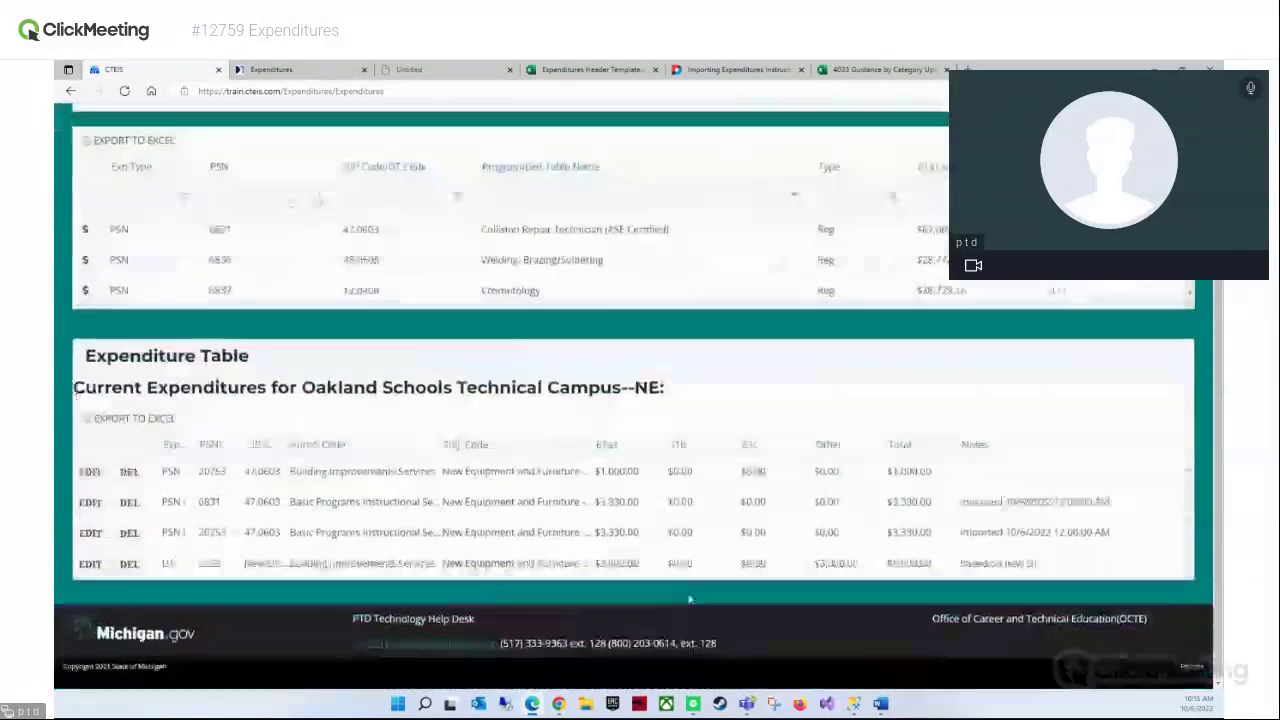
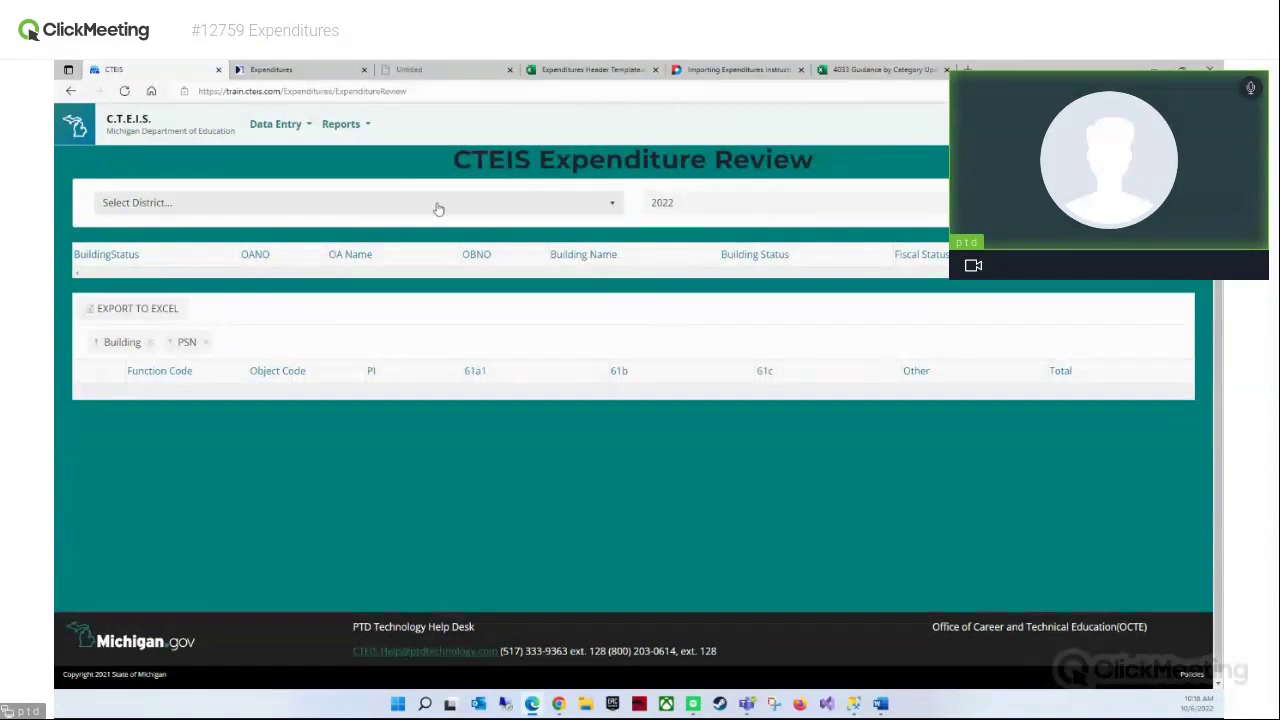
Step: Choose Oakland Schools, validate Technical Campus--NE, and scroll through its expenditure breakdown by PSN
left_click(218, 259)
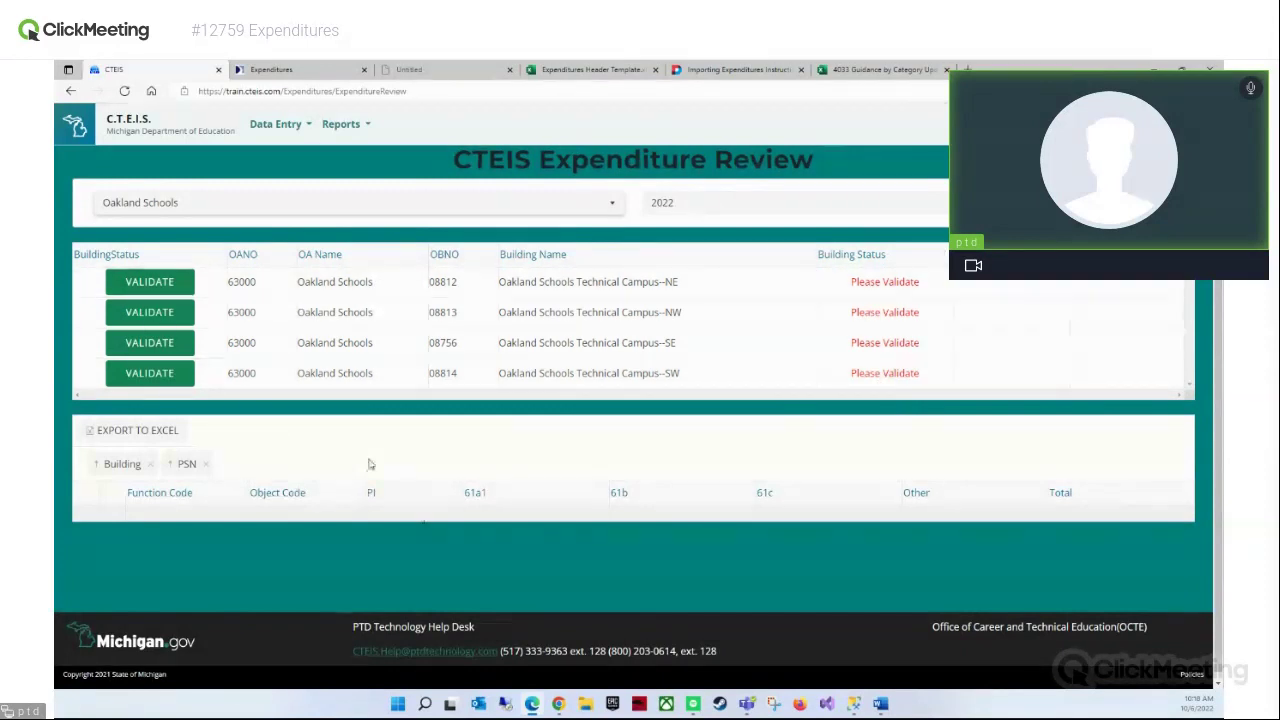
left_click(166, 289)
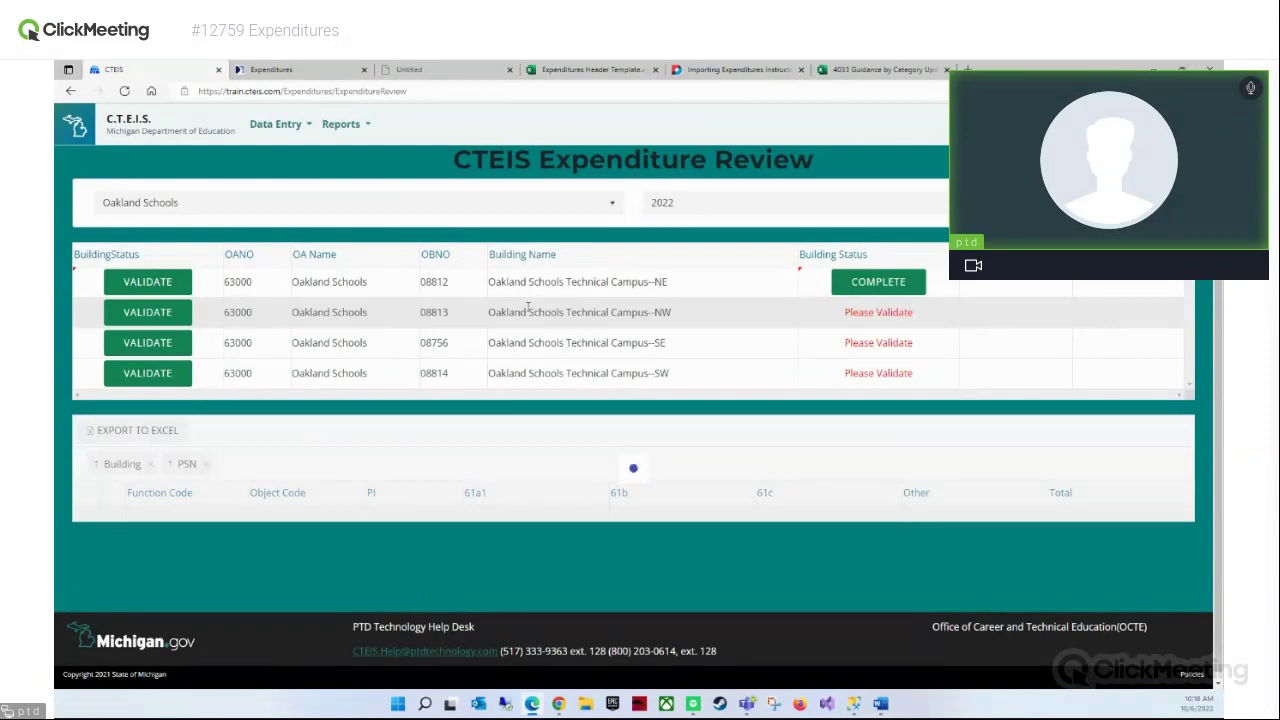
scroll(701, 528, "down", 3)
scroll(701, 528, "down", 5)
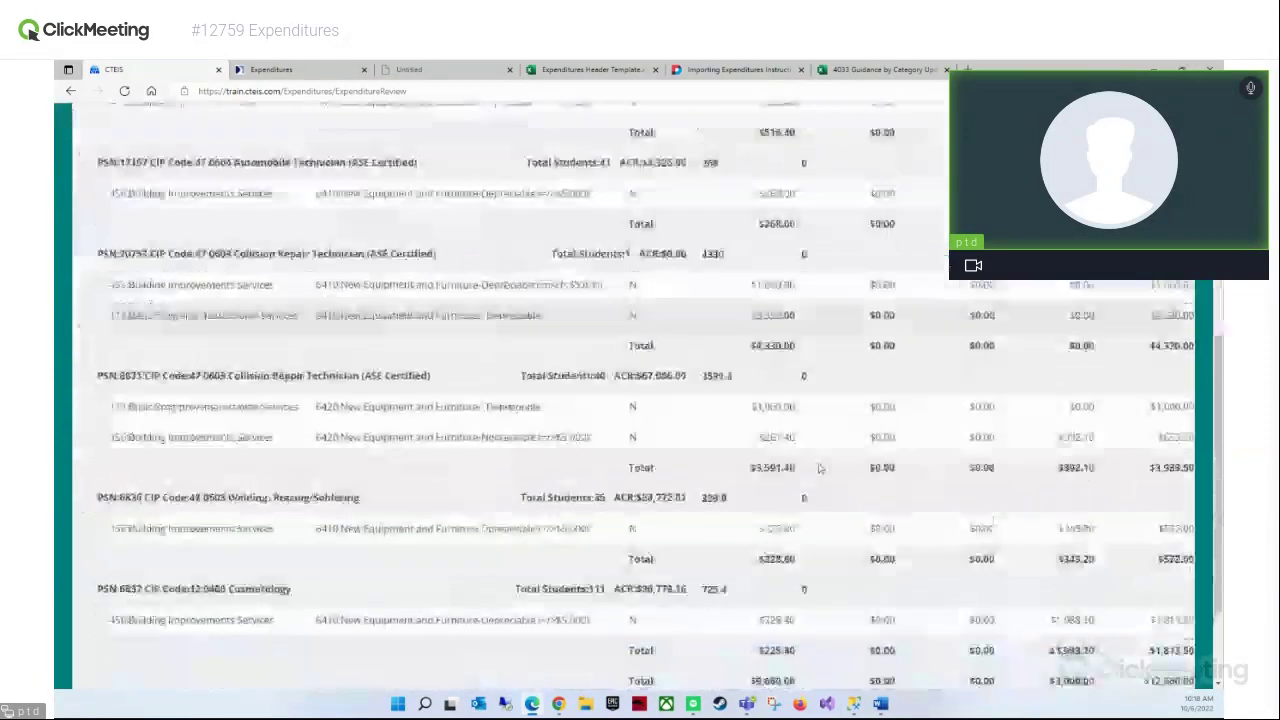
scroll(889, 503, "up", 5)
scroll(889, 503, "up", 5)
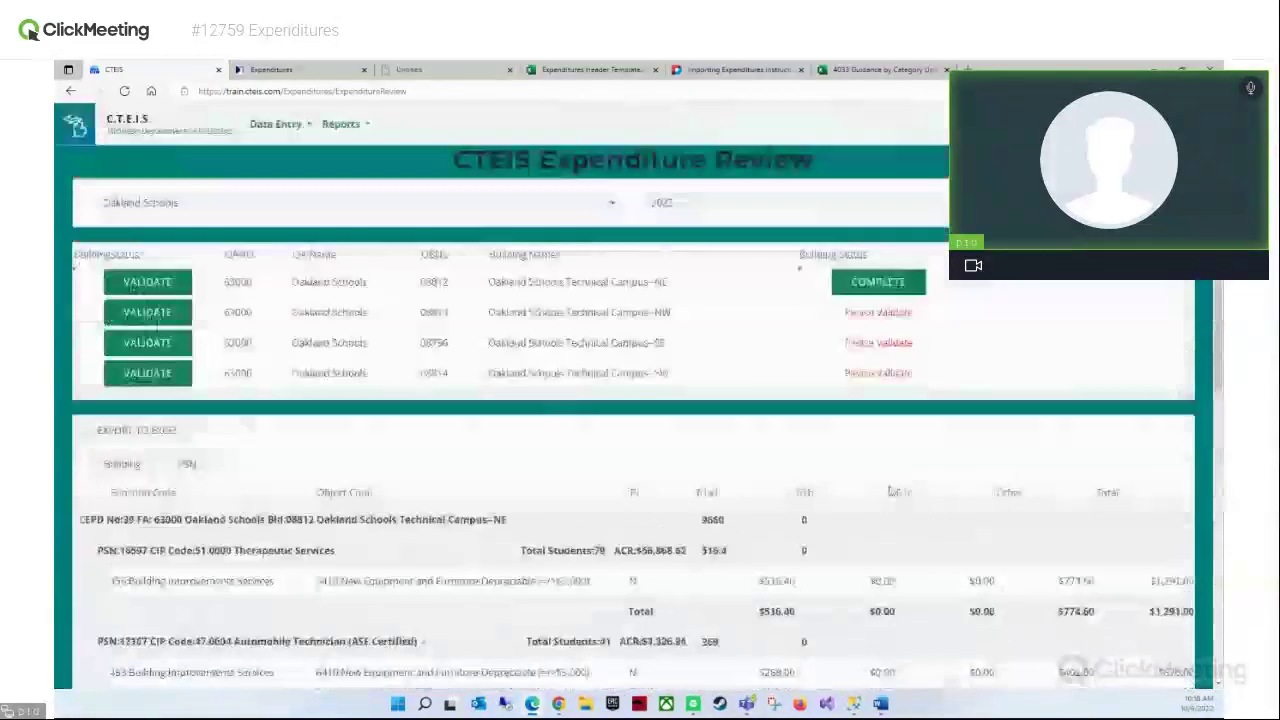
scroll(600, 400, "down", 3)
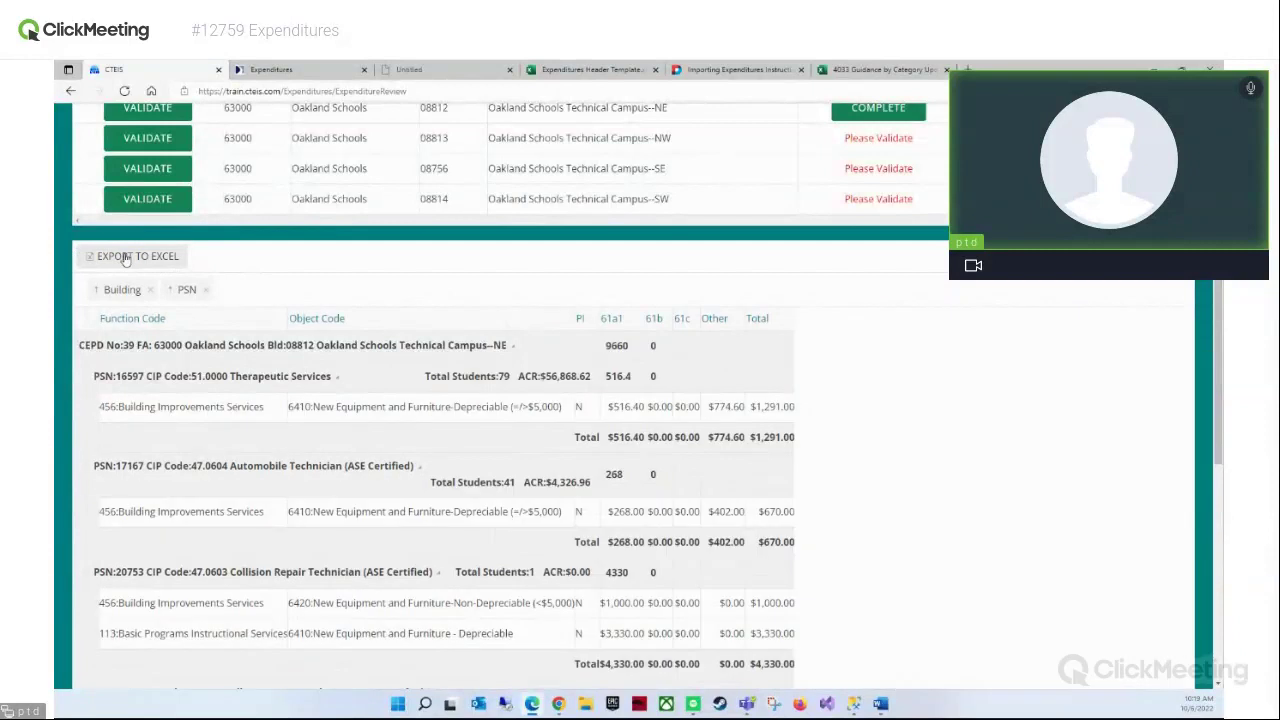
Step: Review the exported NE expenditure workbook in Excel, then minimize it to return to CTEIS
scroll(1178, 283, "up", 3)
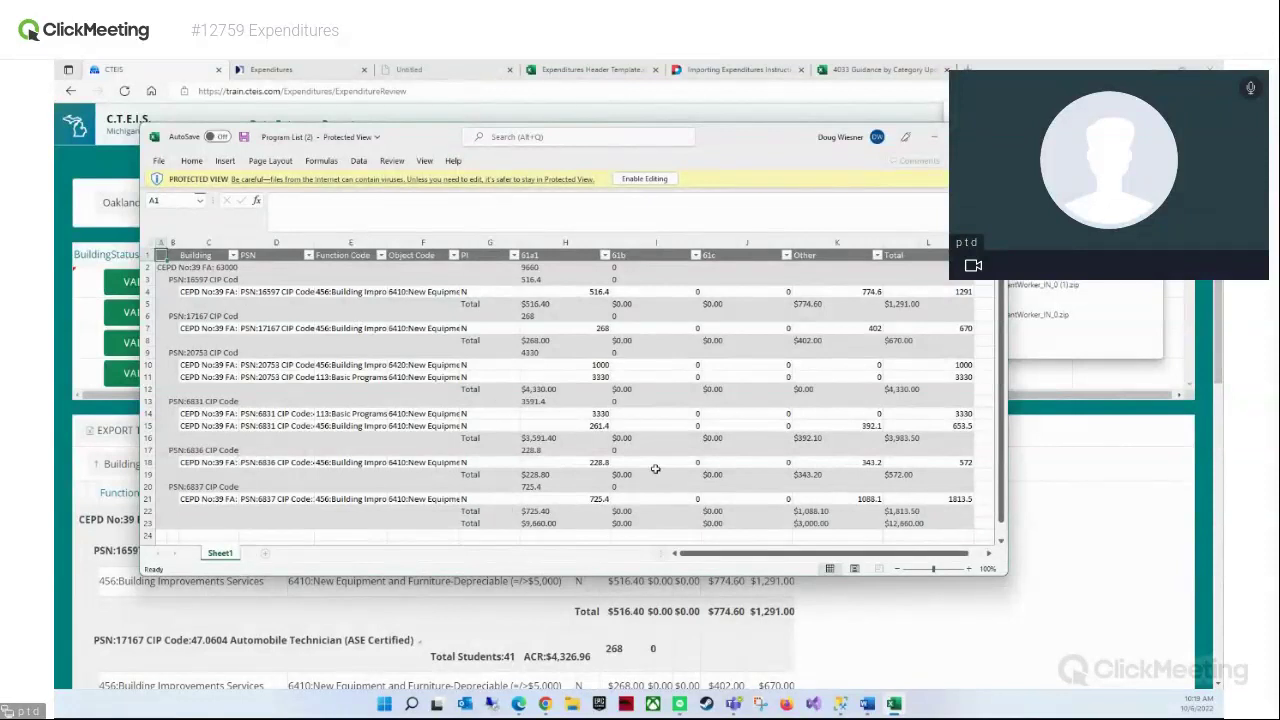
left_click(936, 141)
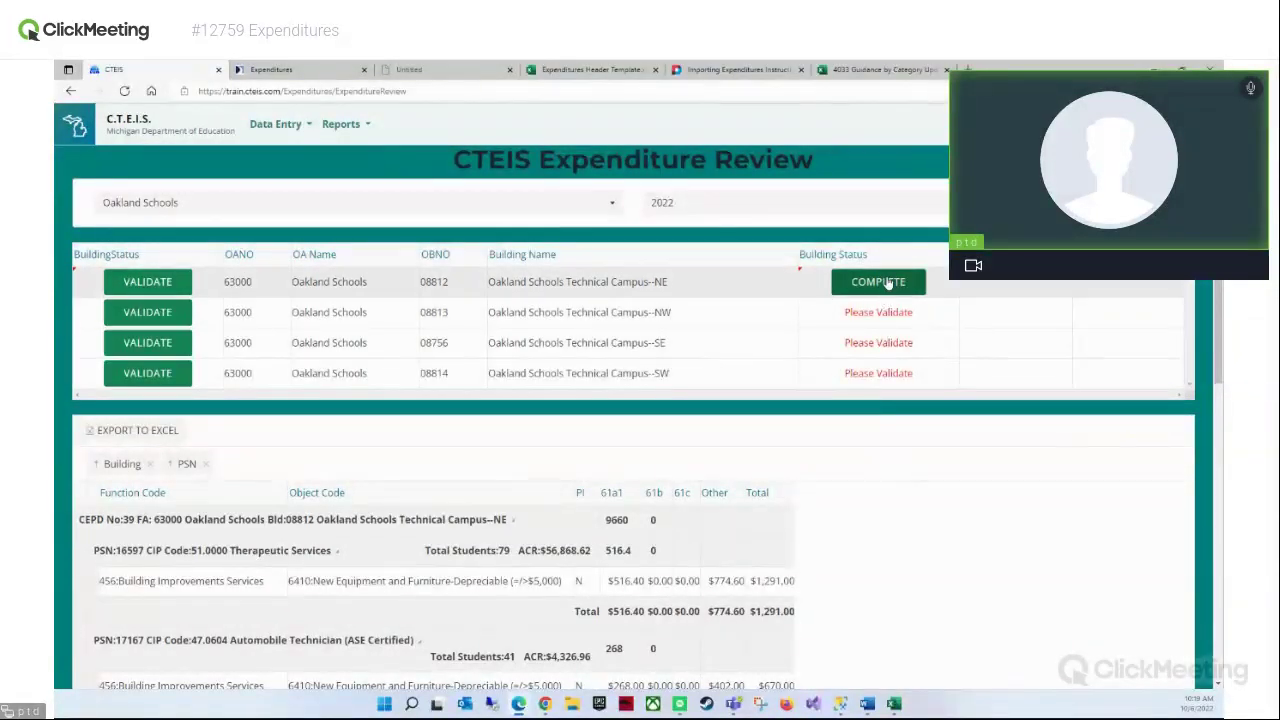
Step: Mark Technical Campus--NE expenditures COMPLETE so the building shows a View option and X status
left_click(880, 288)
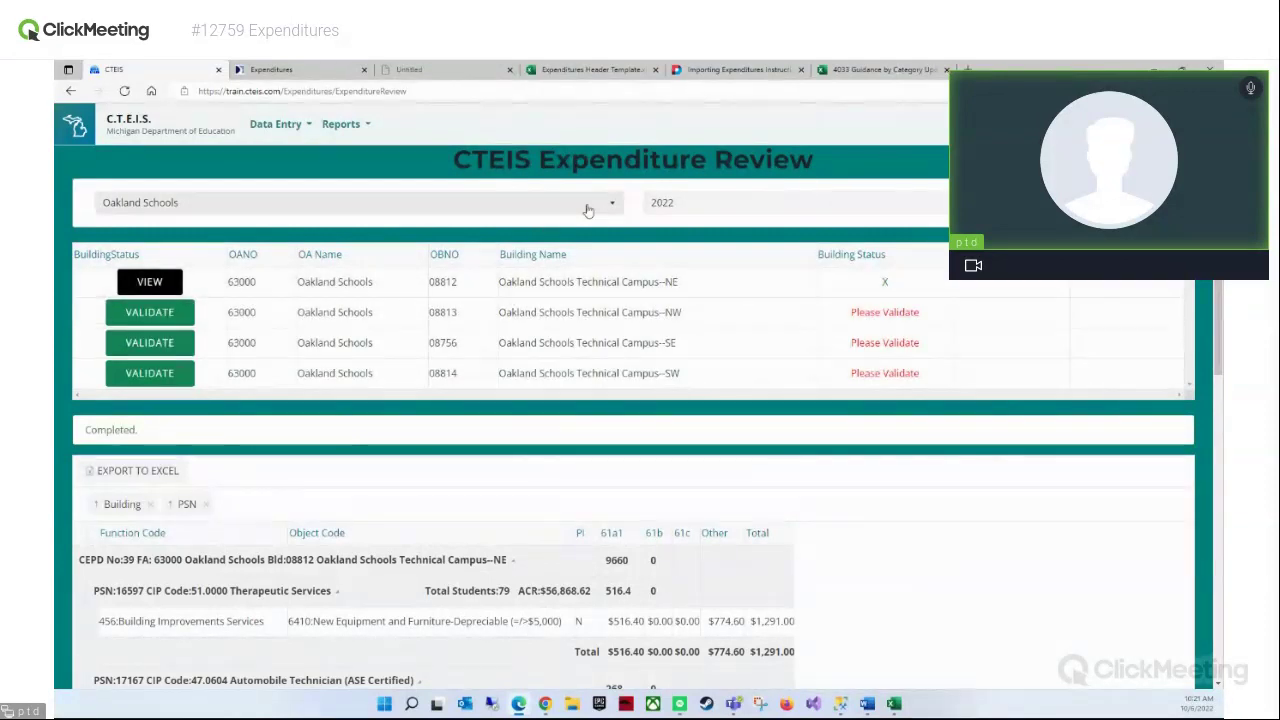
Step: In Expenditure Entry, select Oakland Schools' Technical Campus--NE and review its full program list
left_click(272, 126)
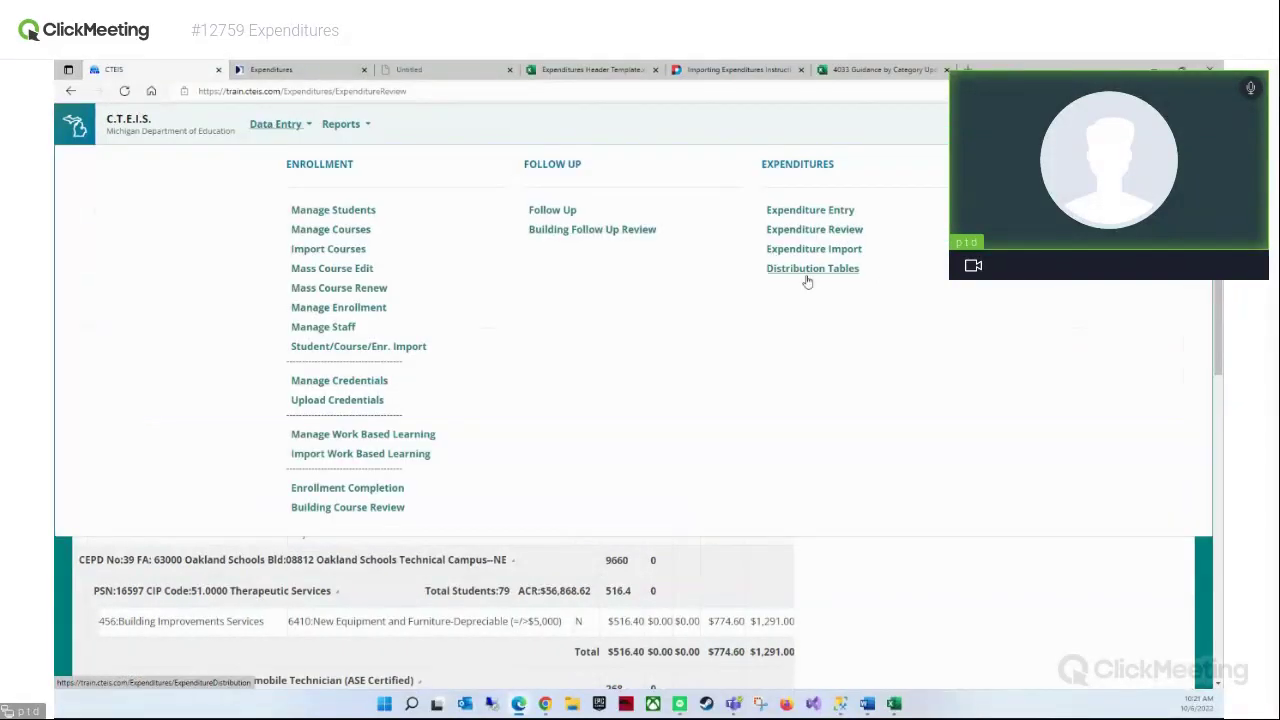
left_click(794, 210)
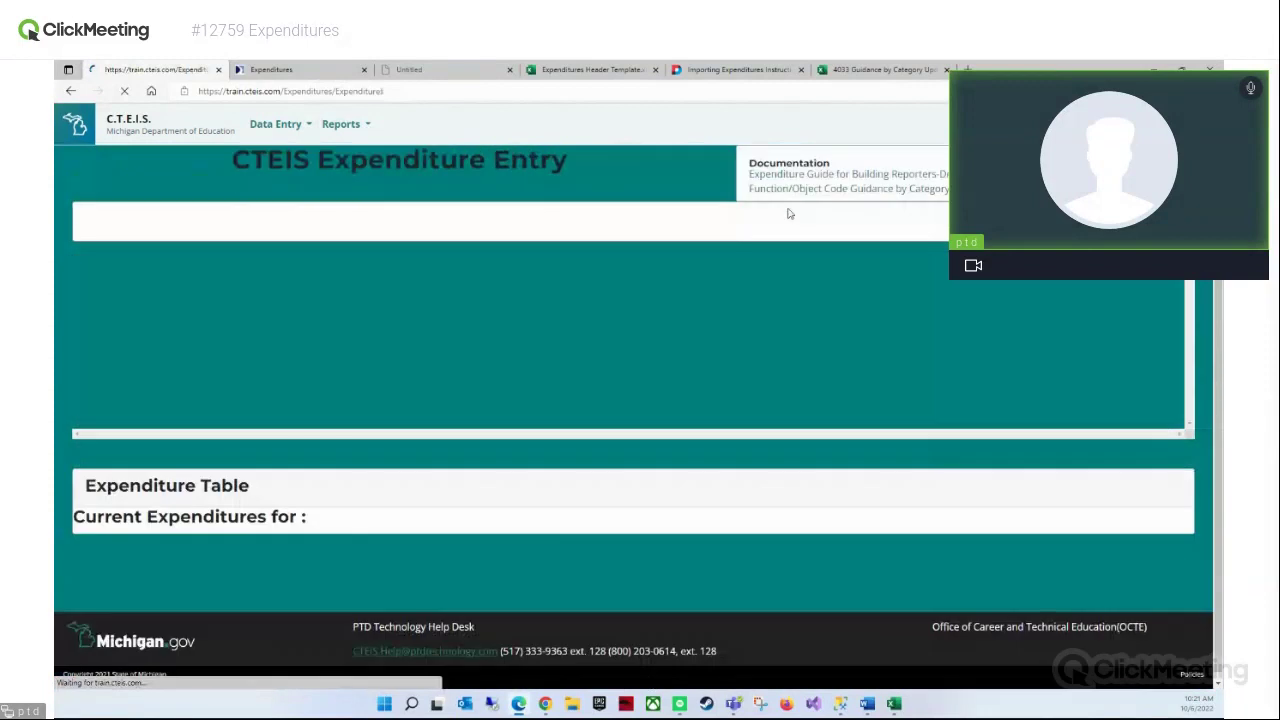
left_click(449, 235)
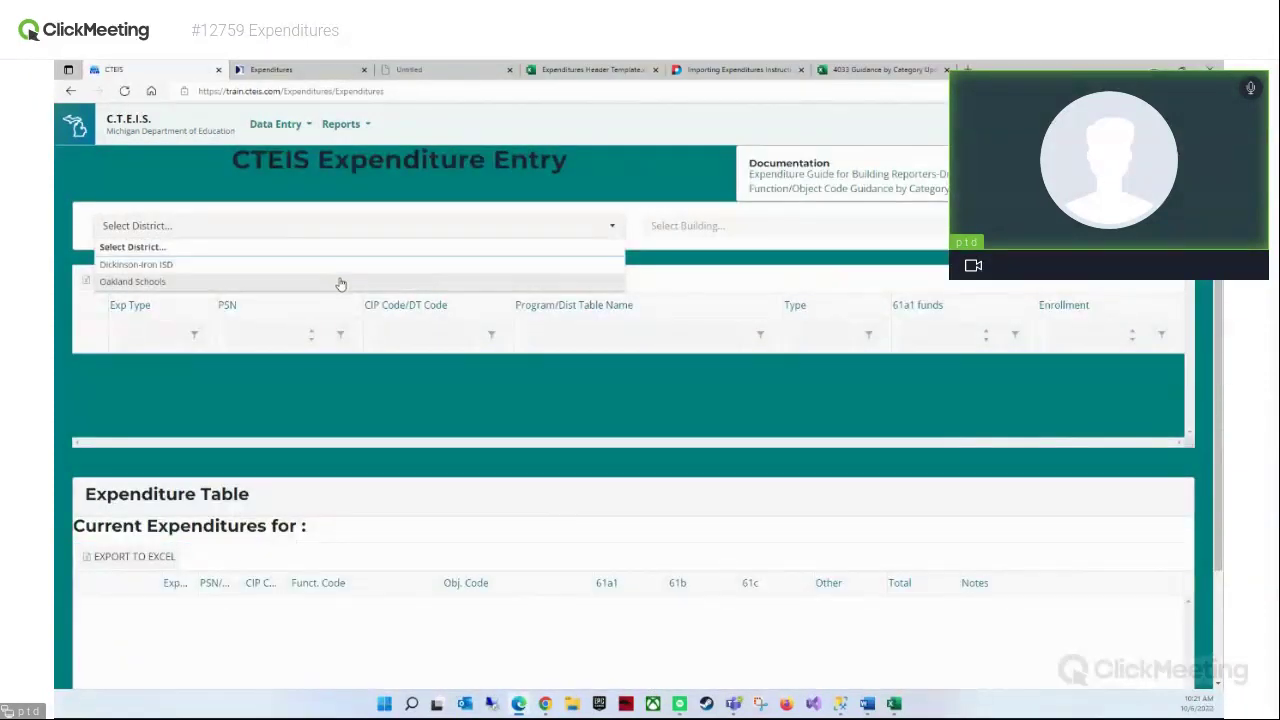
left_click(345, 282)
left_click(706, 228)
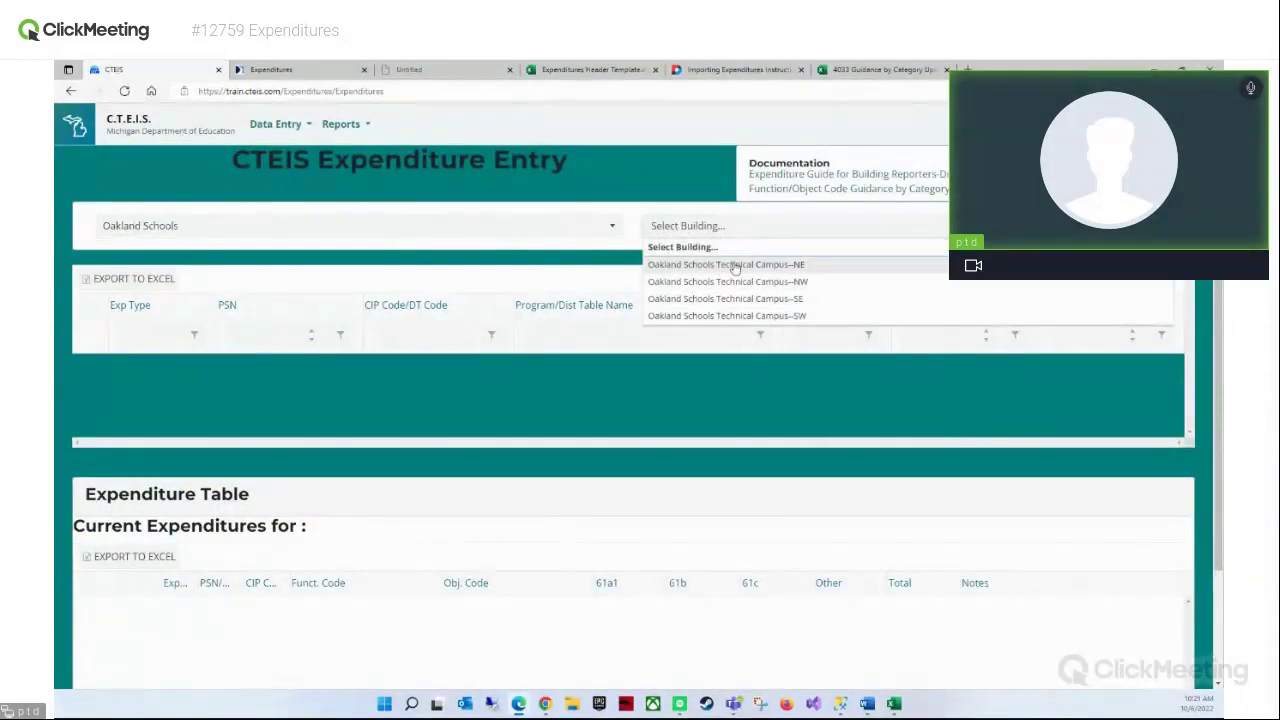
left_click(731, 265)
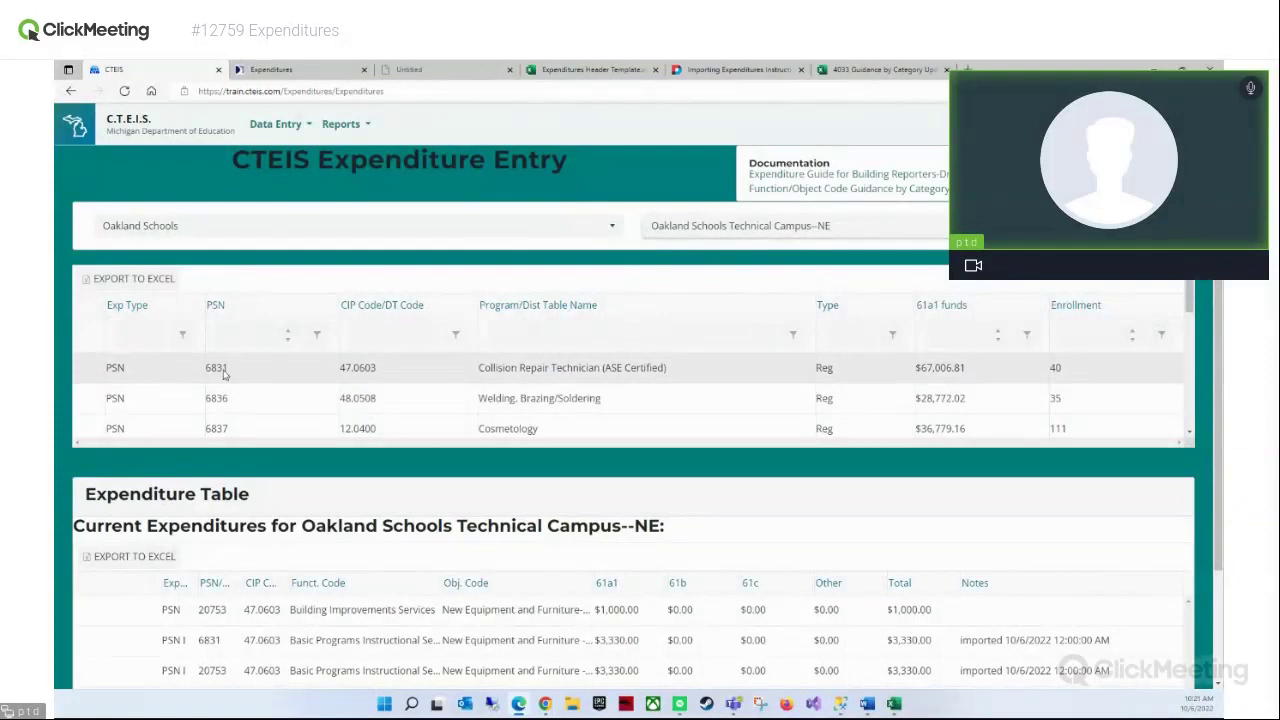
left_click(93, 370)
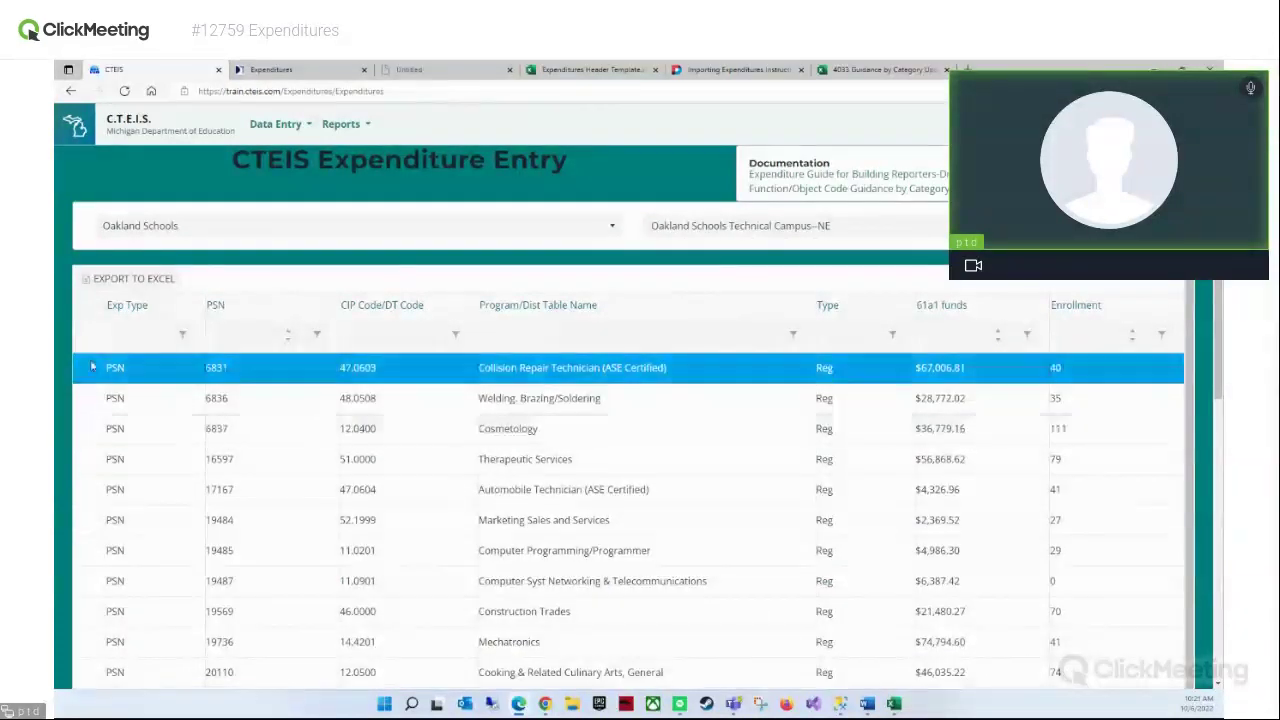
scroll(95, 458, "down", 1)
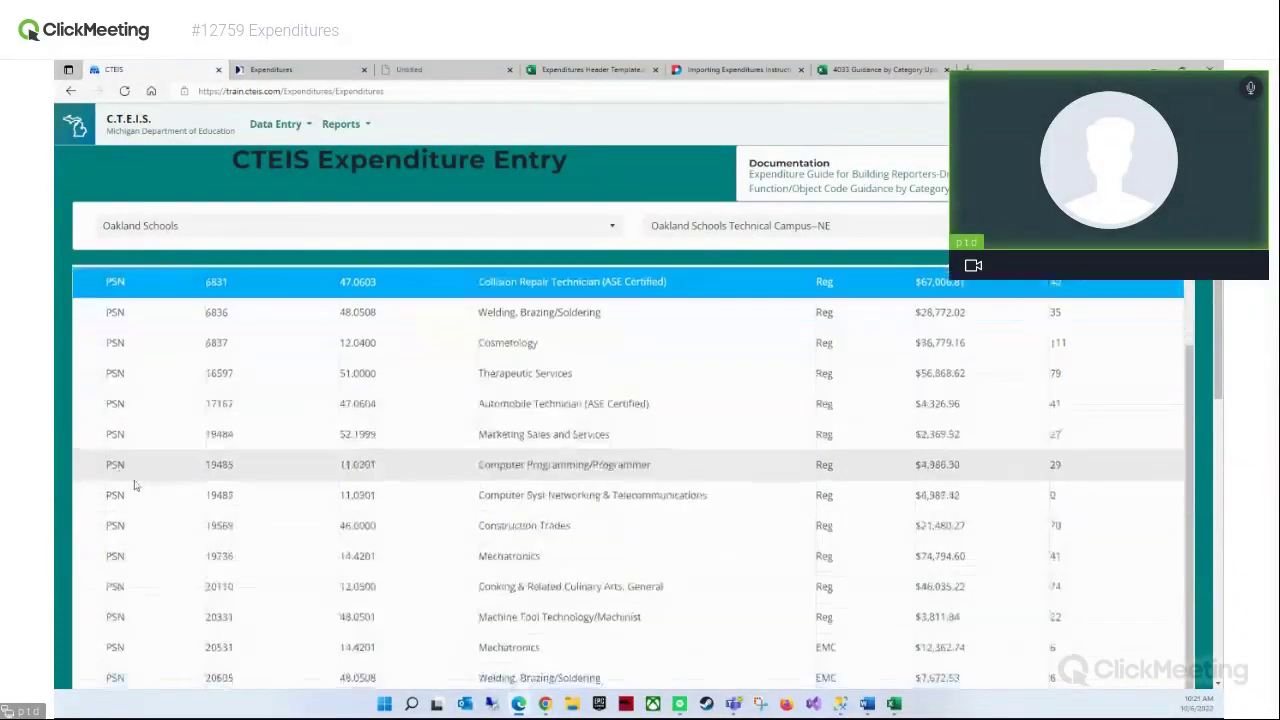
scroll(248, 460, "up", 1)
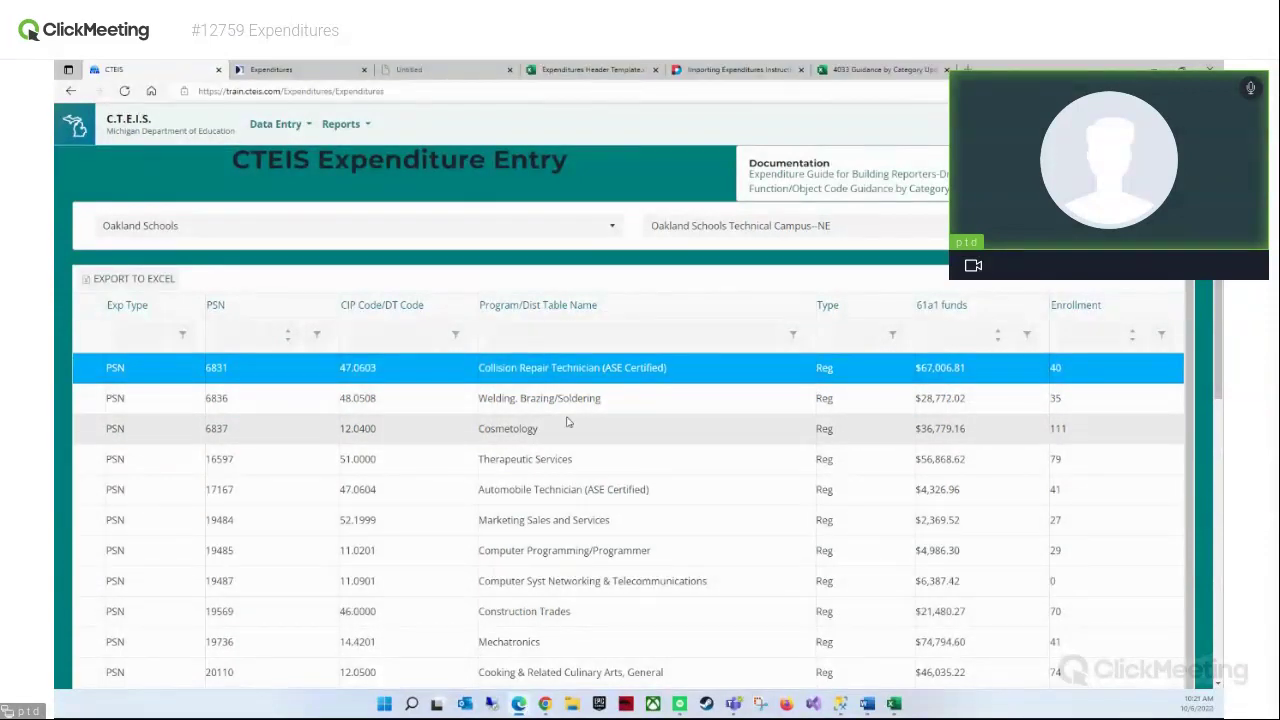
scroll(727, 522, "down", 1)
scroll(727, 522, "down", 3)
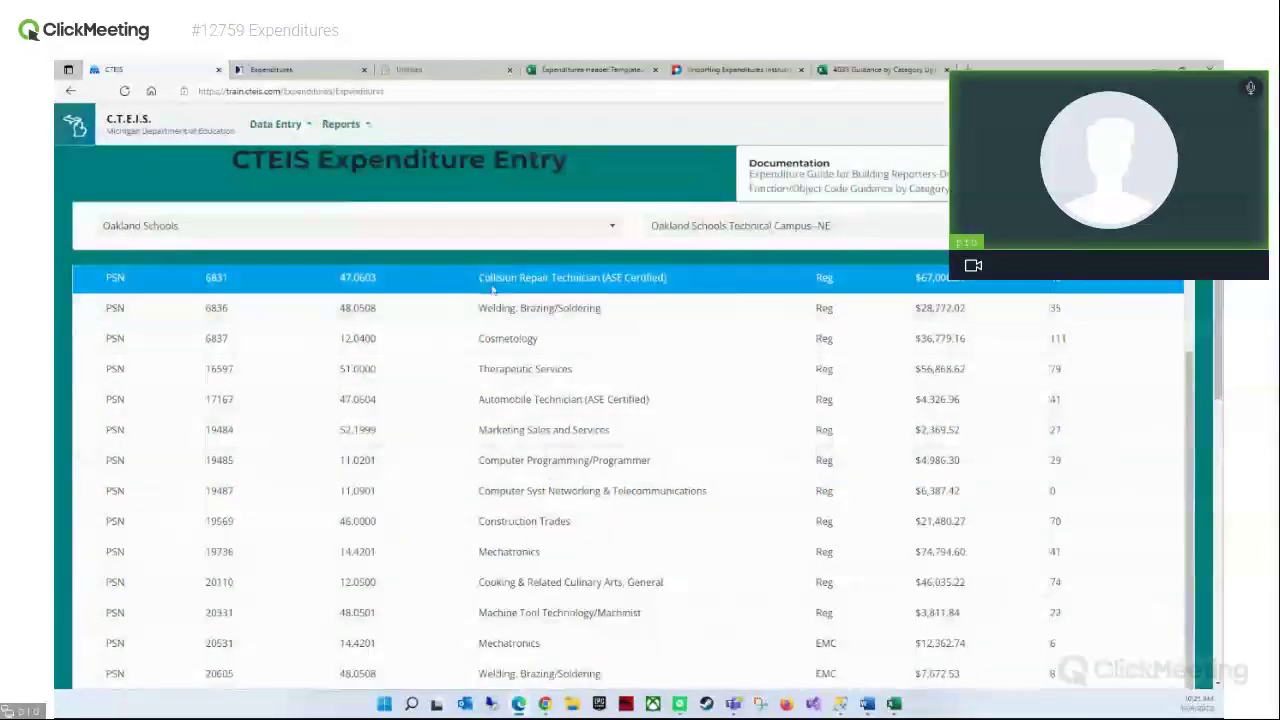
Step: Switch to Dickinson-Iron ISD's Tech Ed. Center to show its PSN programs and current expenditures
left_click(443, 232)
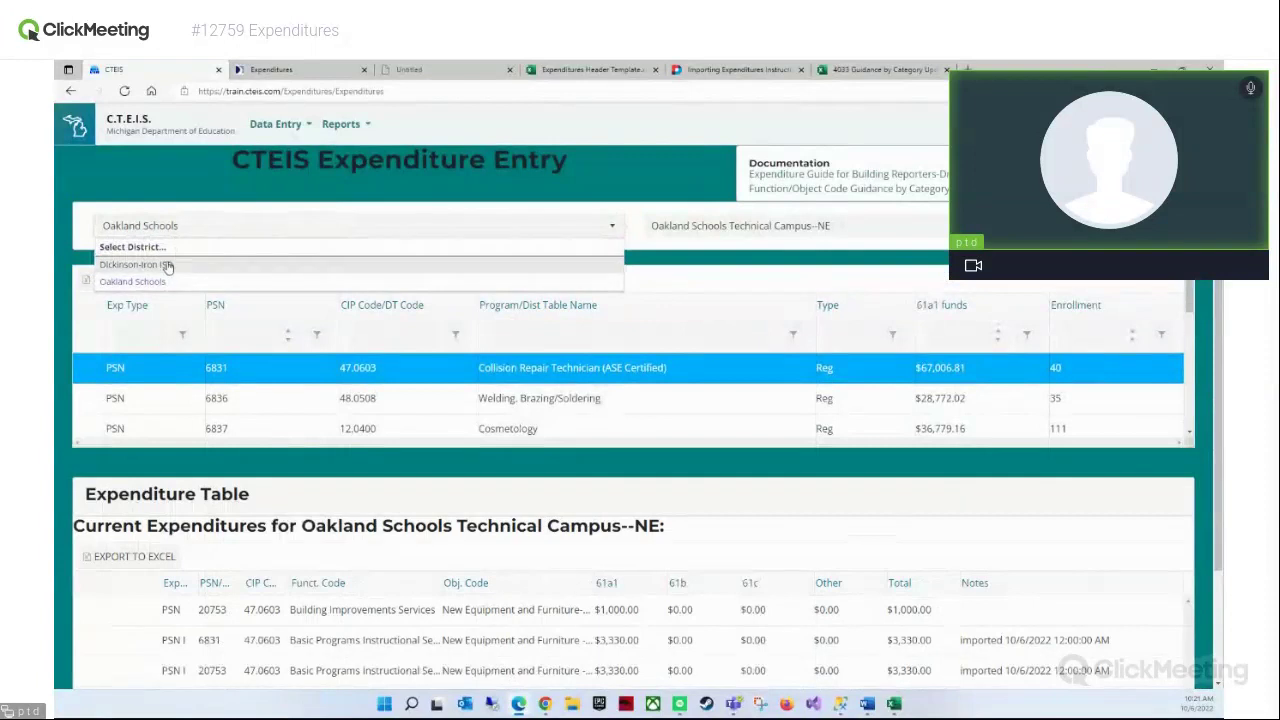
left_click(138, 265)
left_click(795, 232)
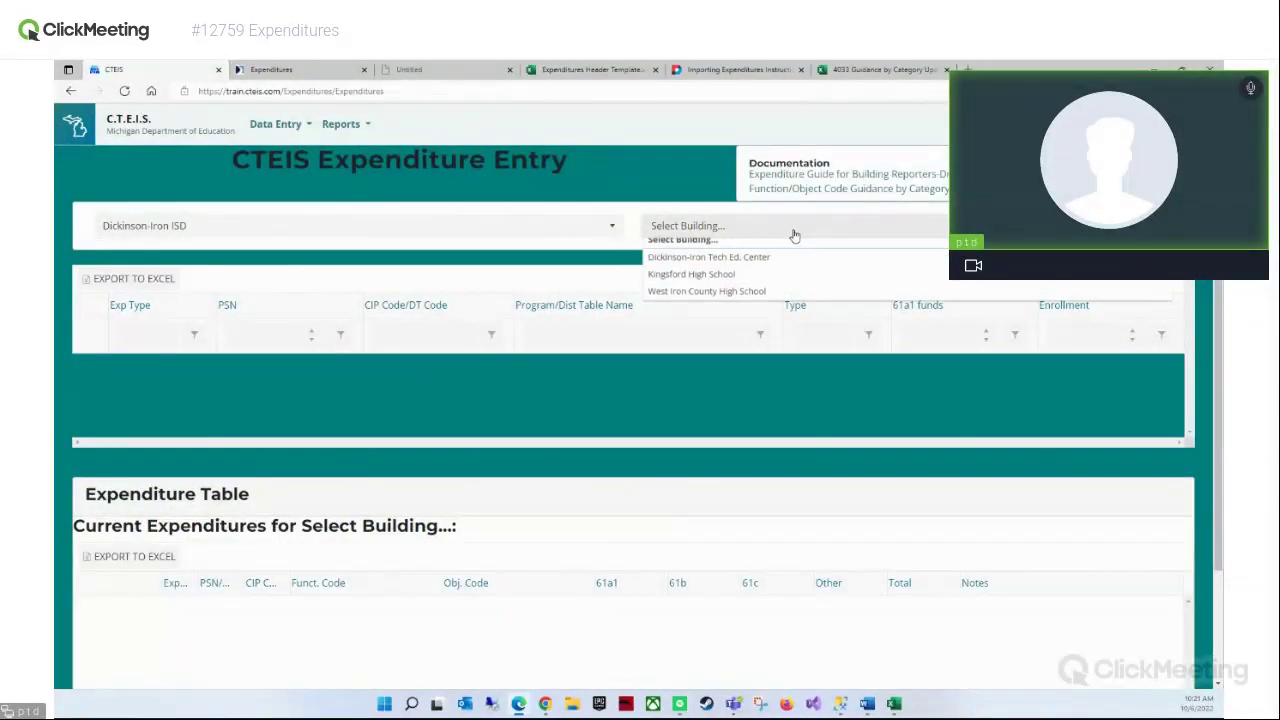
left_click(722, 266)
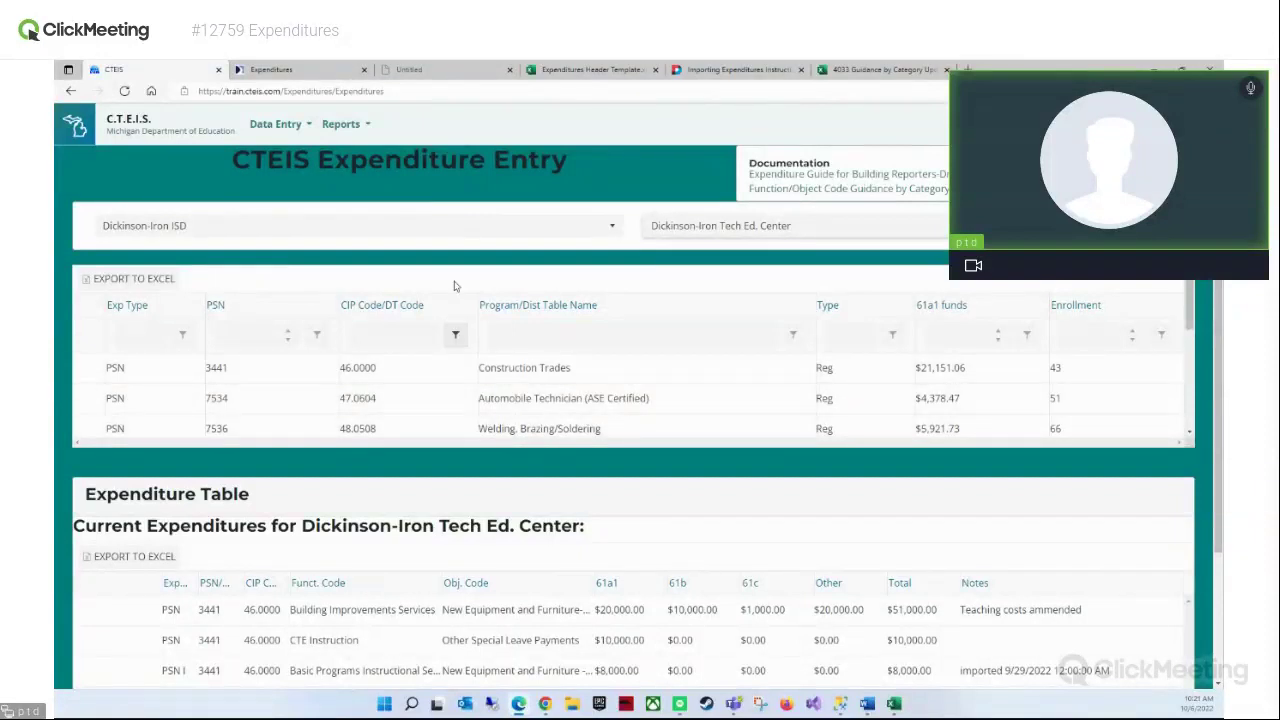
left_click(282, 131)
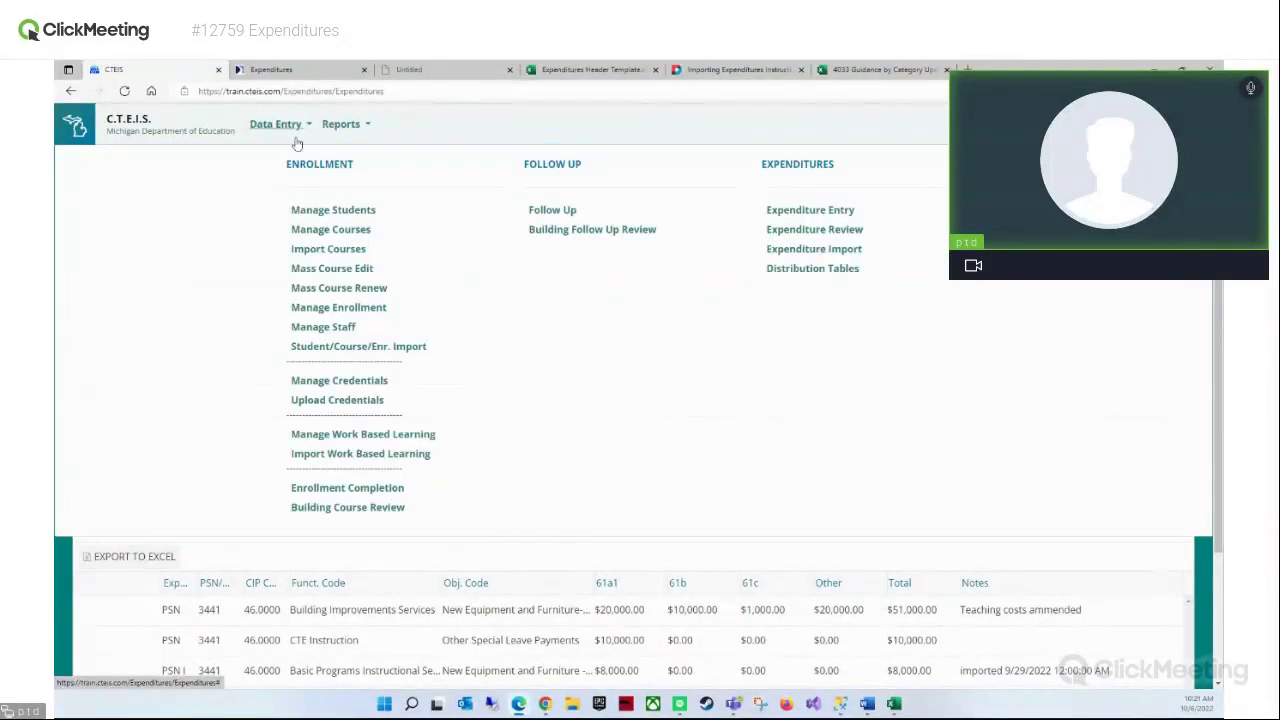
Step: Open Expenditure Review for Dickinson-Iron ISD's buildings, then reload the site
left_click(806, 233)
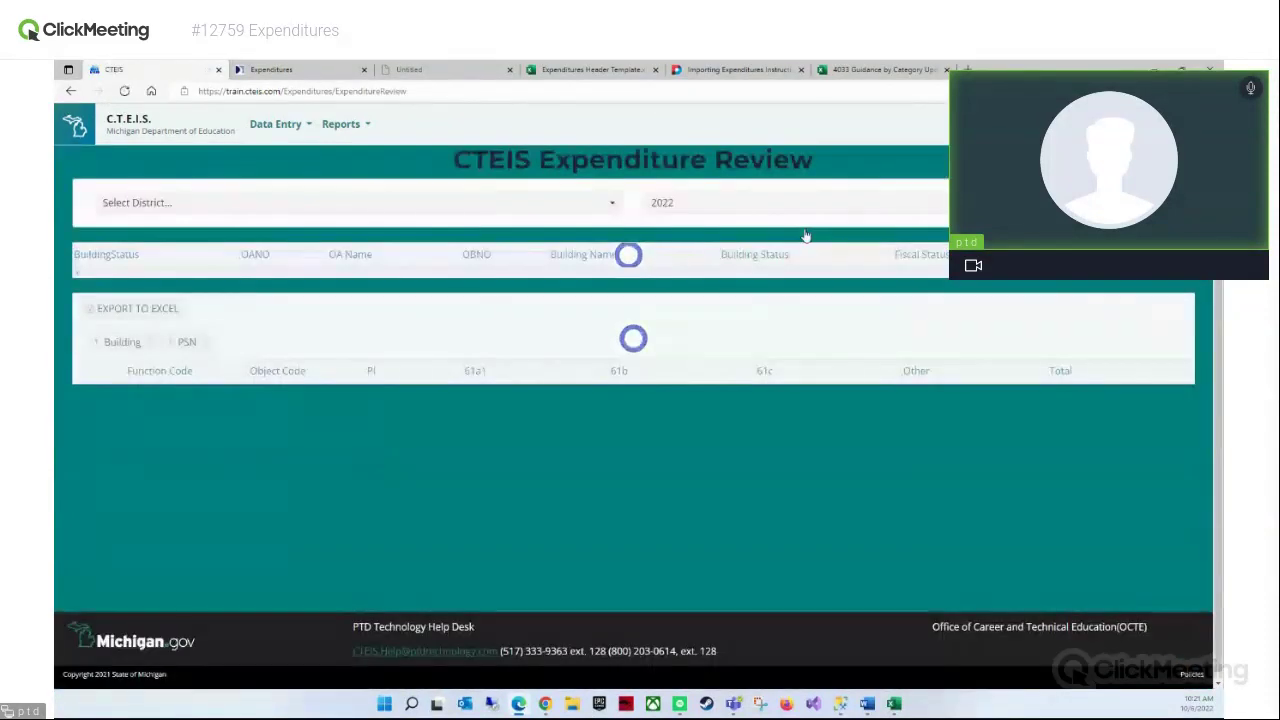
left_click(438, 204)
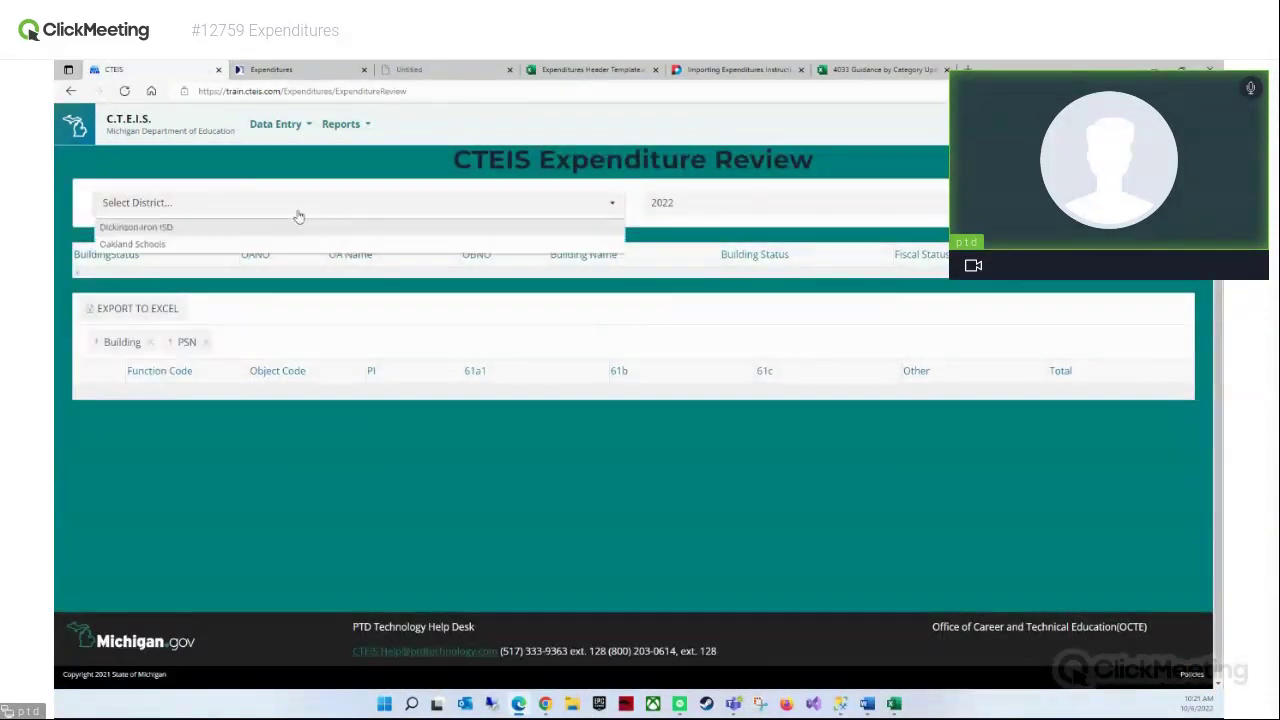
left_click(224, 245)
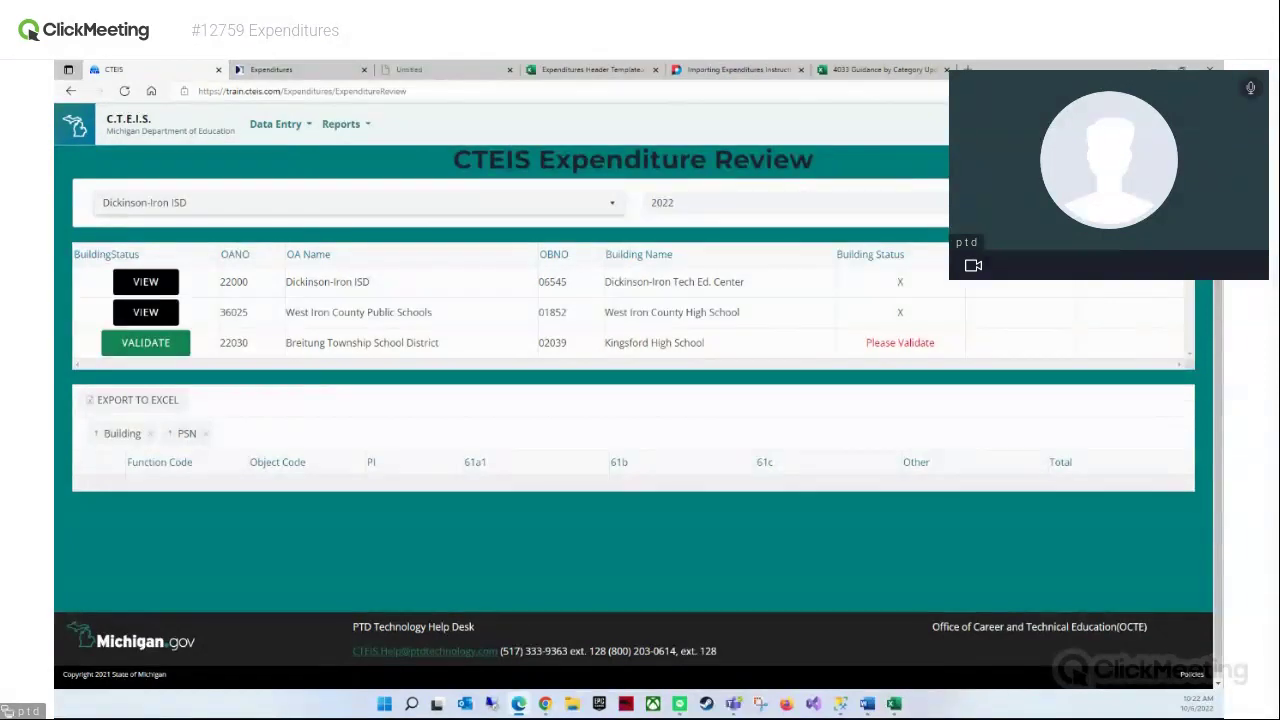
key("F5")
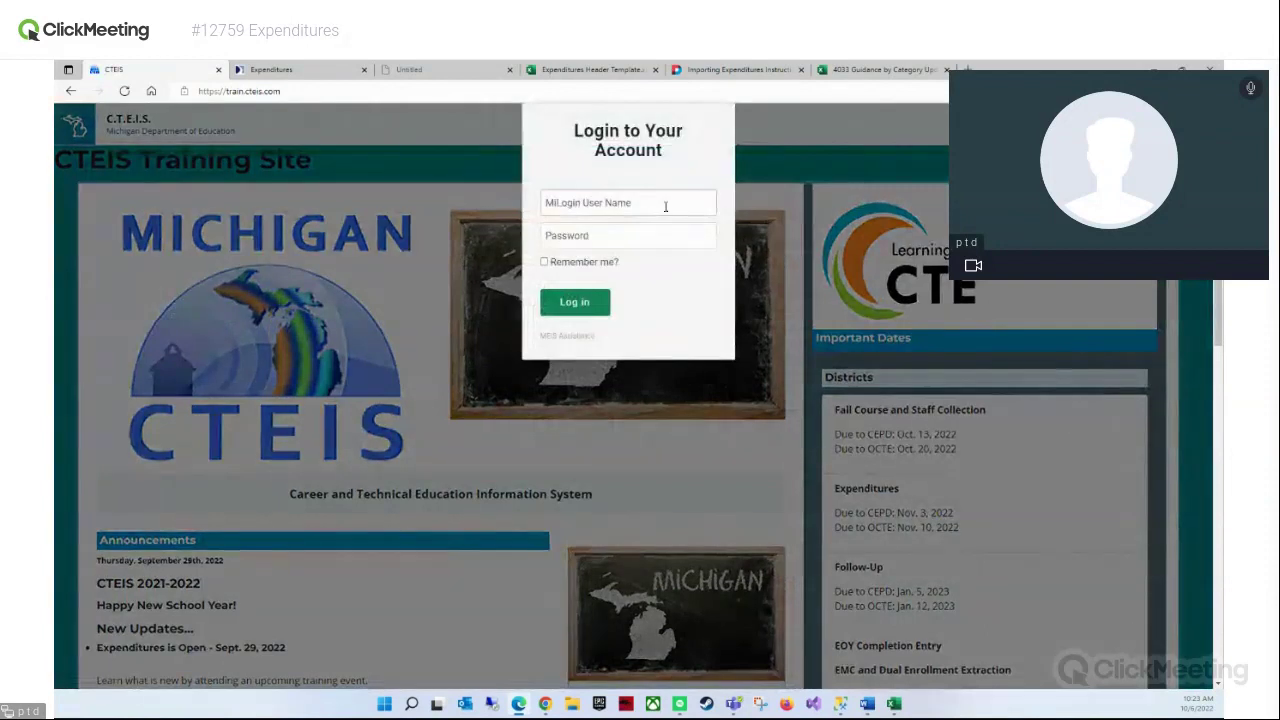
Step: Log back into the CTEIS training site with the admin training user name and password
left_click(660, 206)
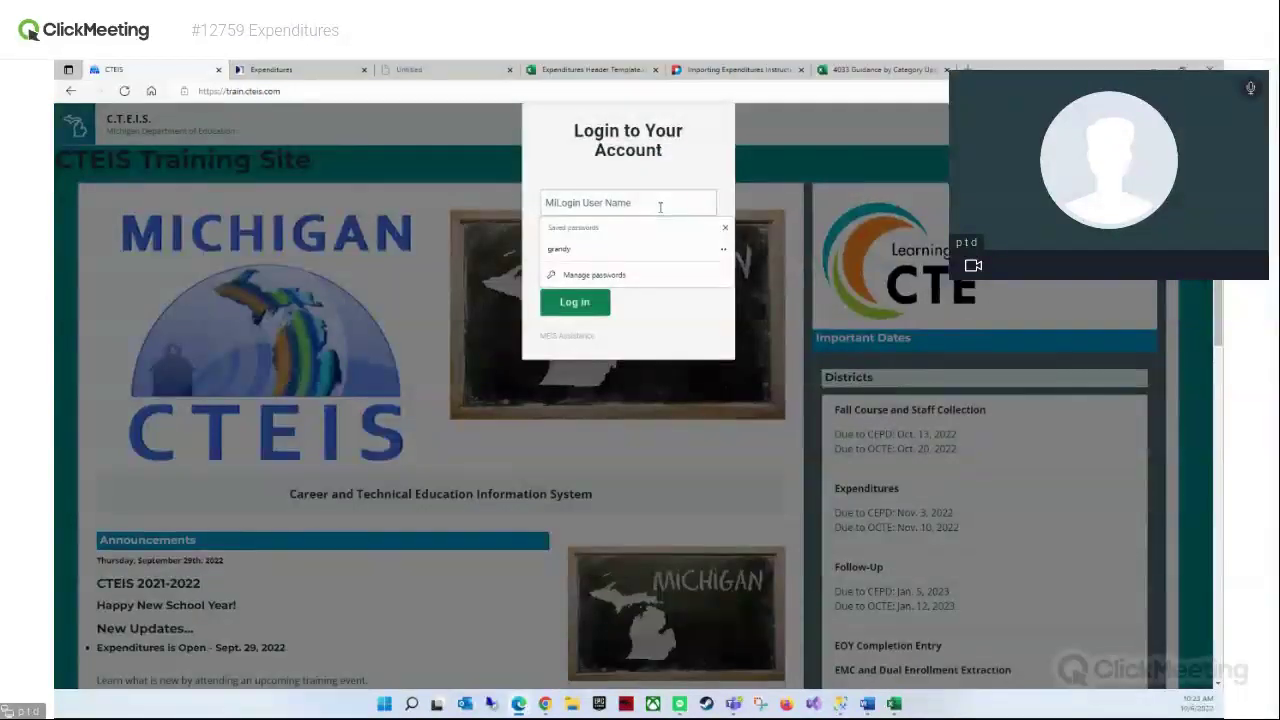
type("train0010")
key("Tab")
type("p")
key("Return")
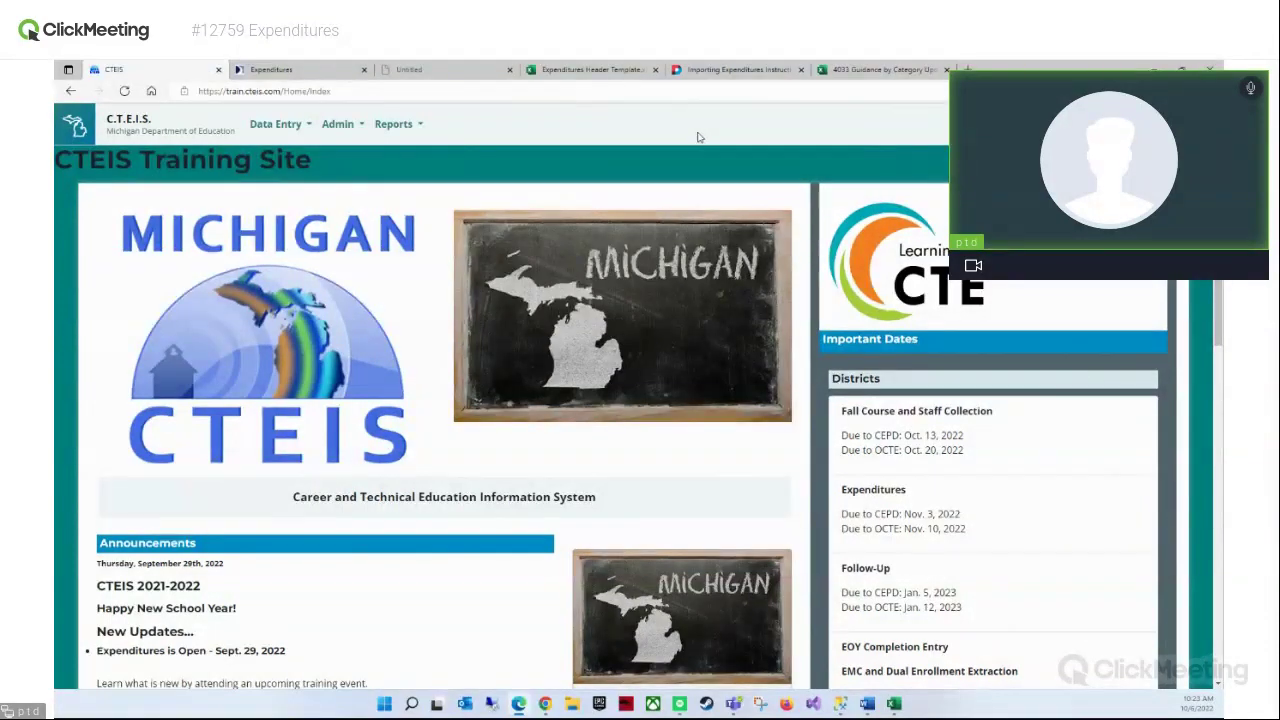
left_click(340, 126)
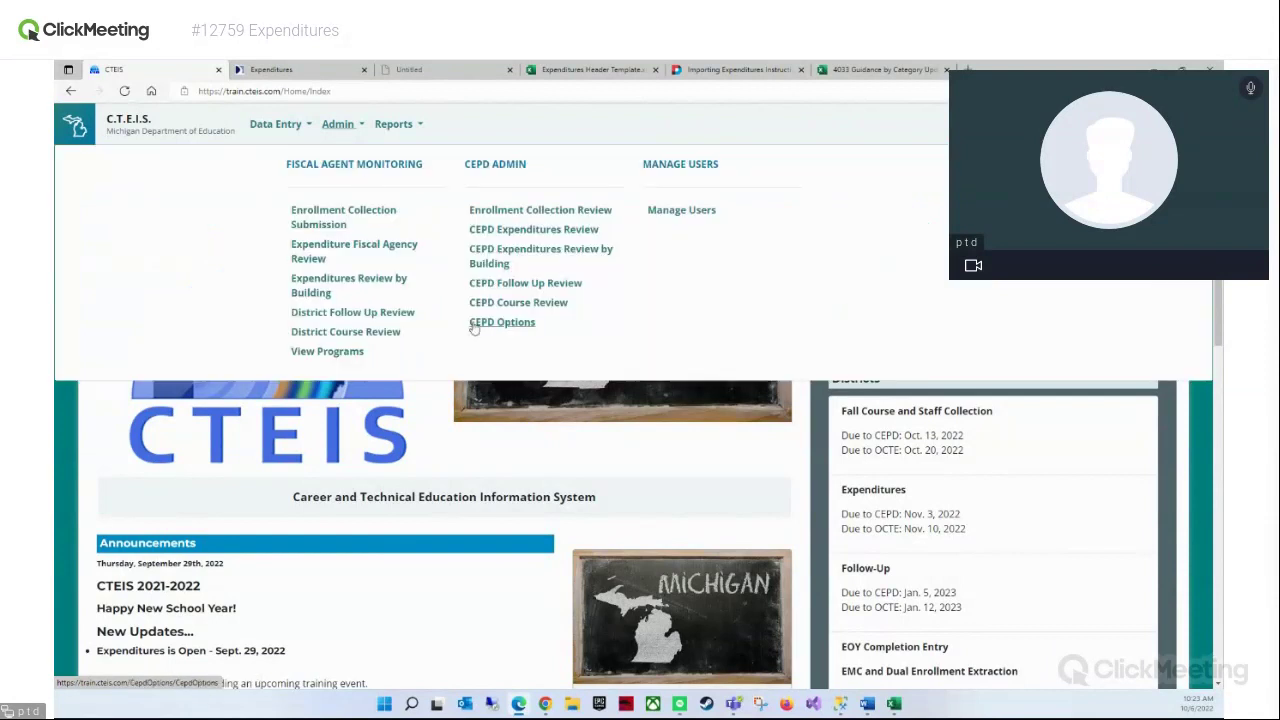
Step: Show the Fiscal Agency Expenditure Review for Dickinson-Iron ISD, with $175,947.74 flagged below minimum
left_click(316, 250)
left_click(388, 210)
left_click(229, 244)
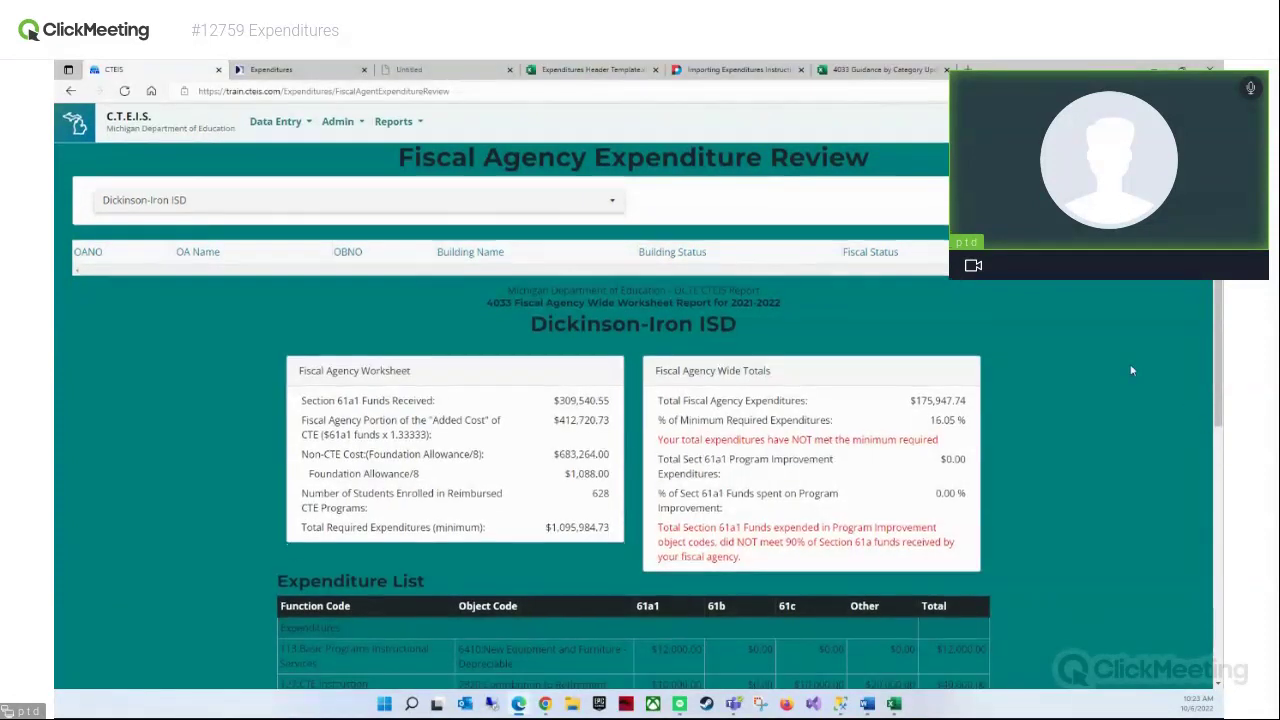
scroll(483, 307, "down", 2)
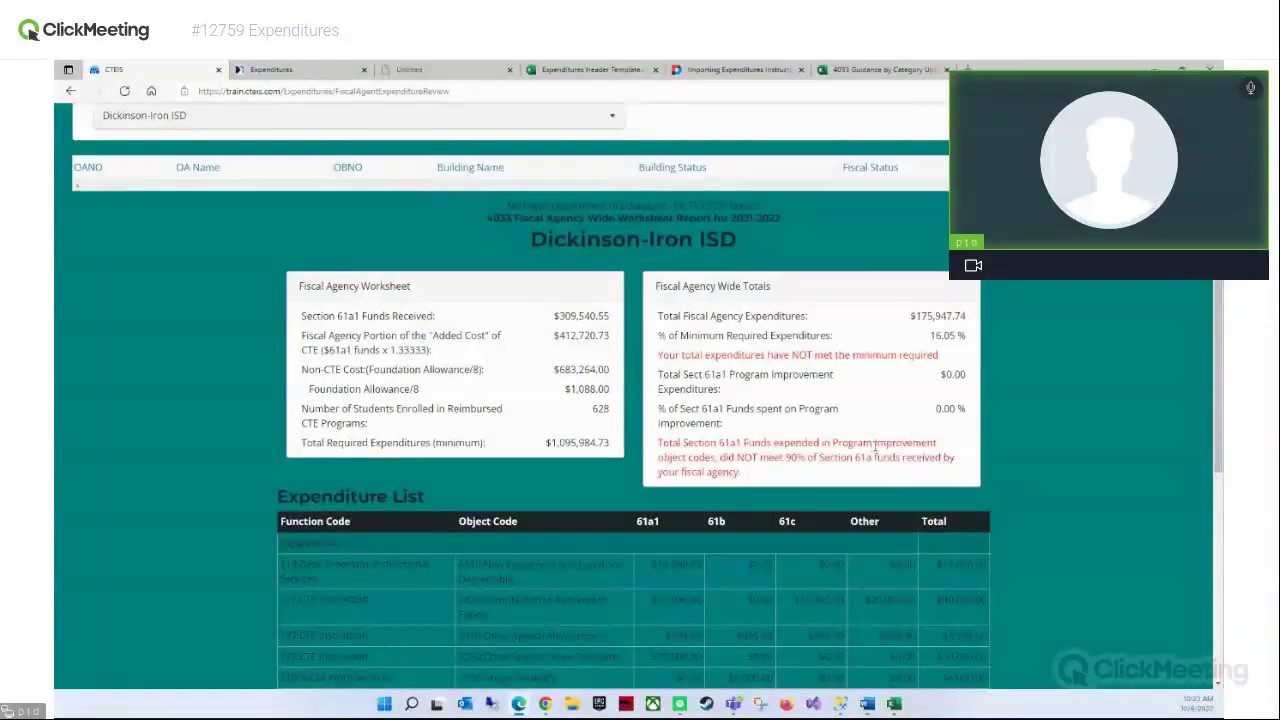
scroll(1065, 402, "down", 5)
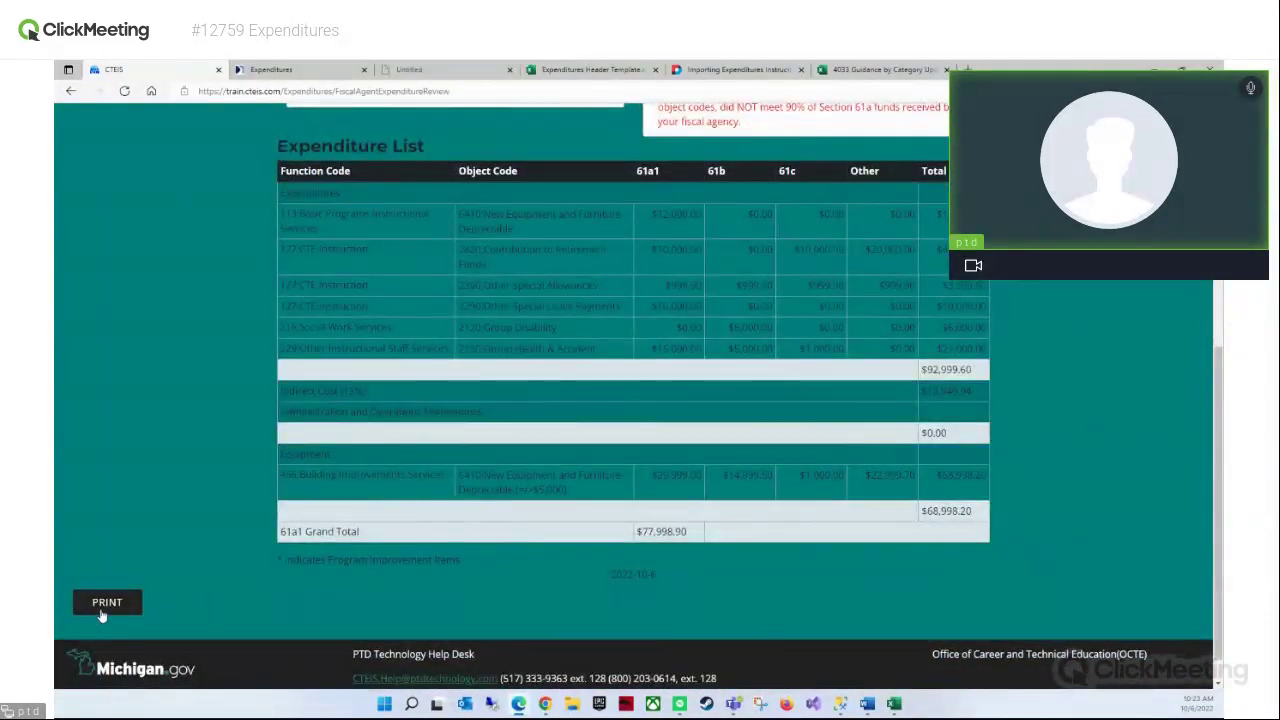
scroll(1102, 450, "up", 5)
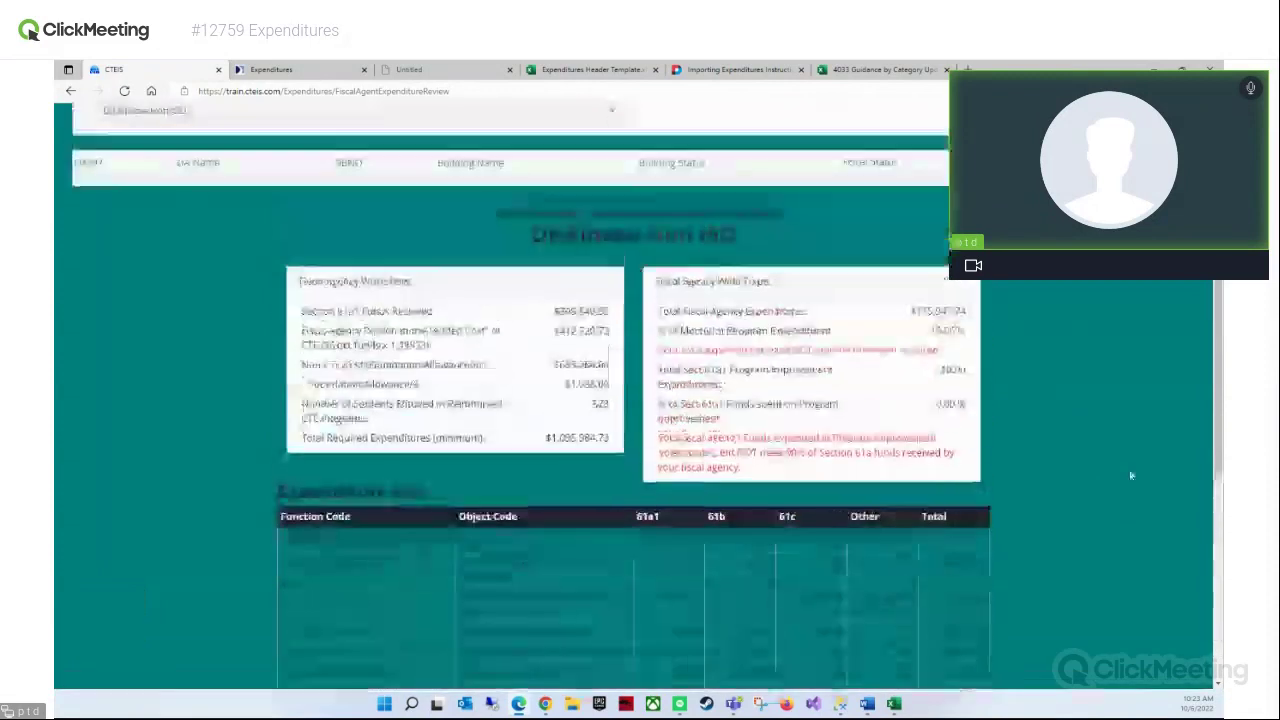
scroll(1147, 477, "down", 1)
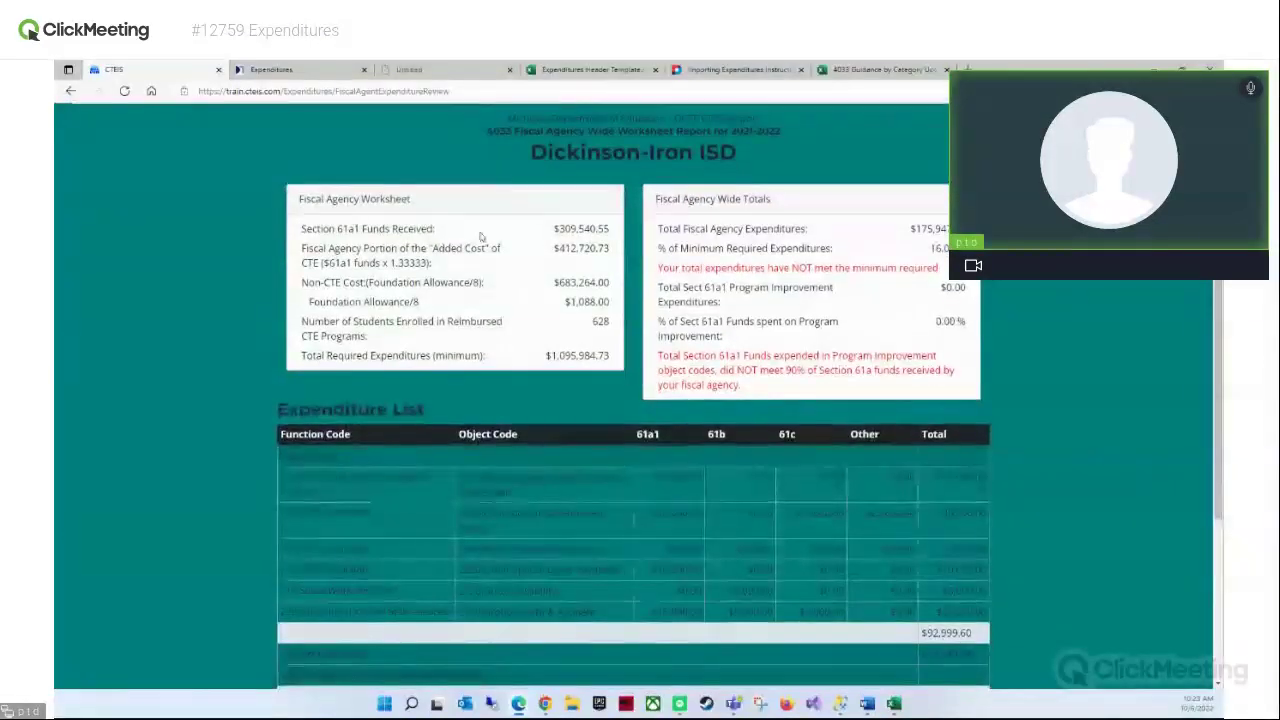
scroll(1122, 552, "up", 2)
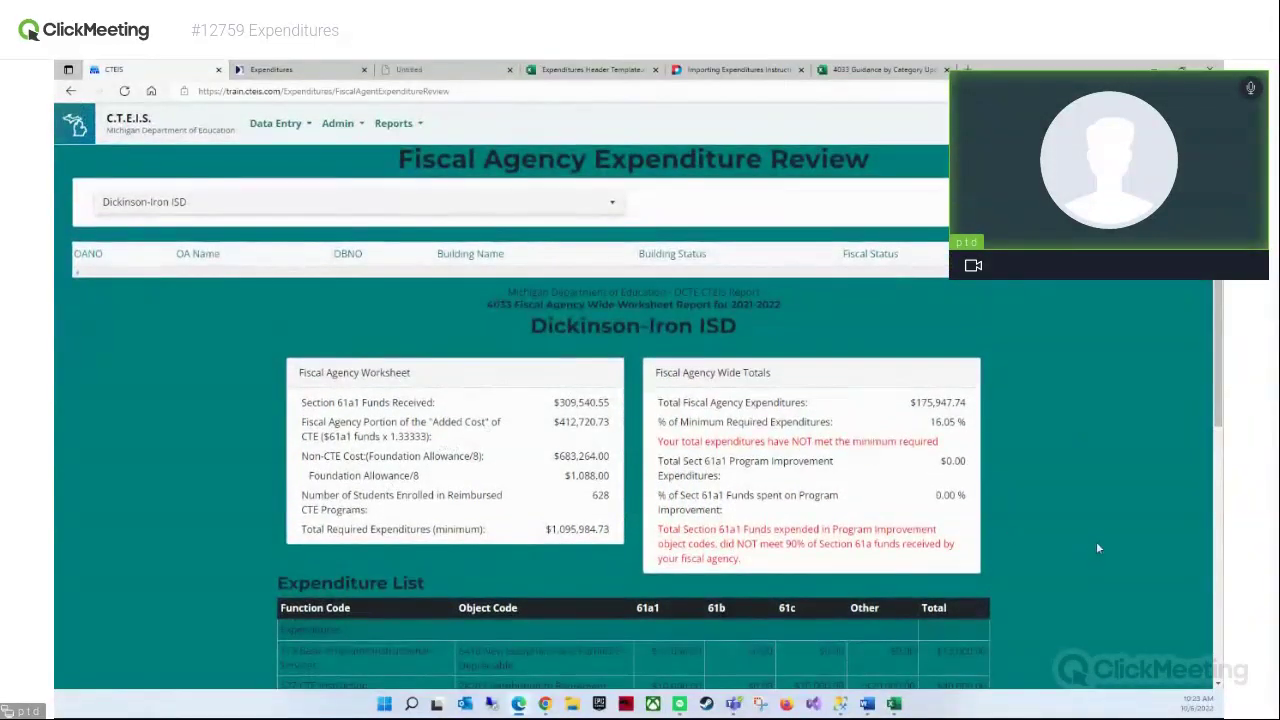
scroll(1094, 544, "down", 1)
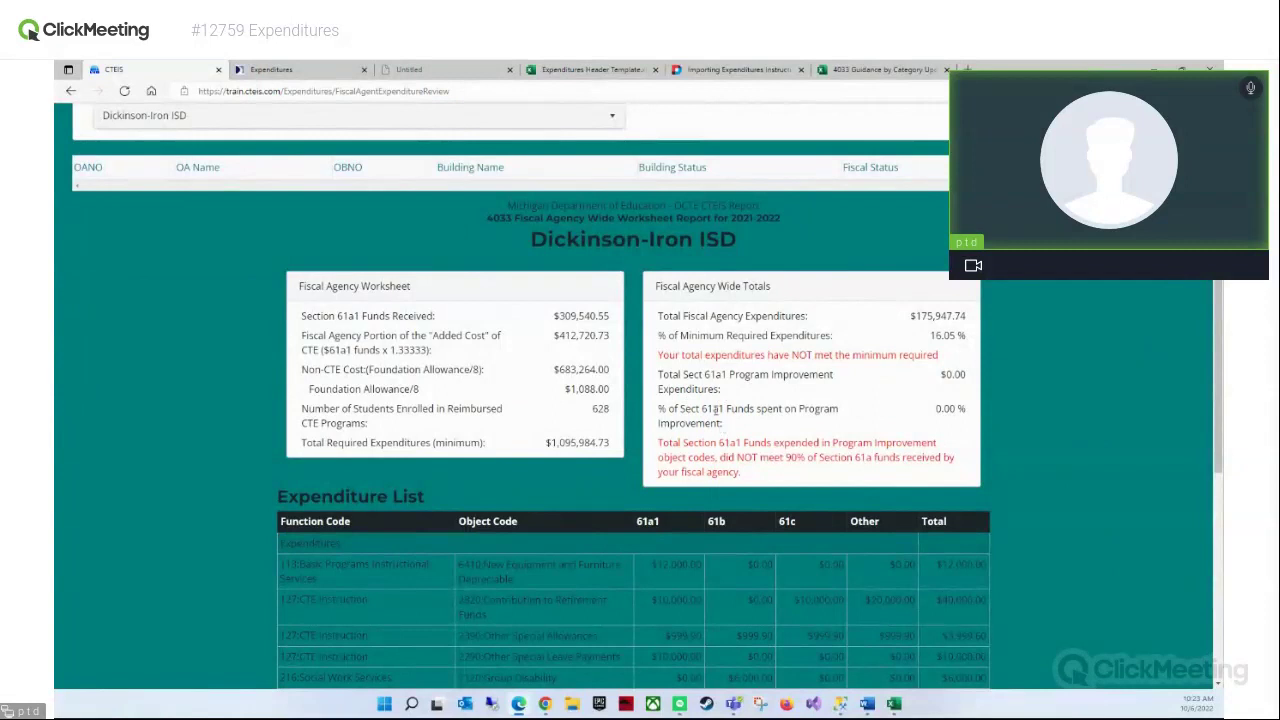
scroll(740, 470, "up", 1)
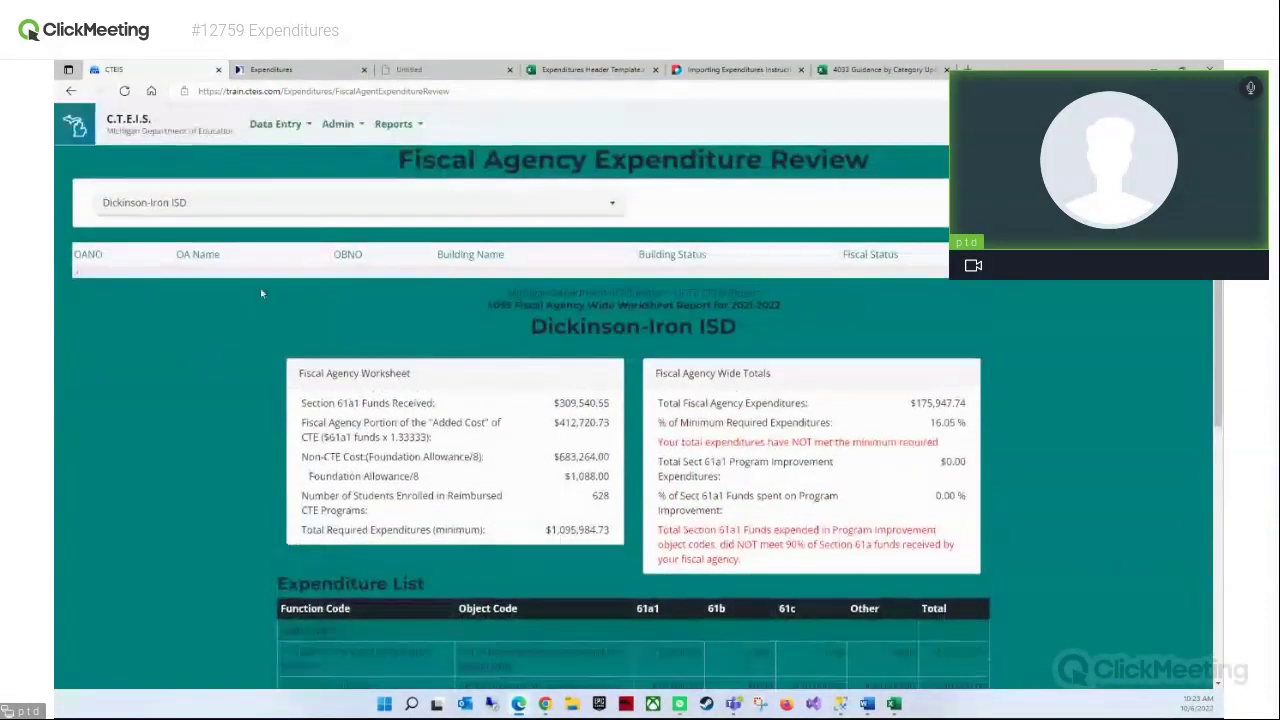
Step: Show the CEPD 04 review by building for Gwinn Area Community Schools: $0.00 vs $142,064.28 minimum
left_click(286, 131)
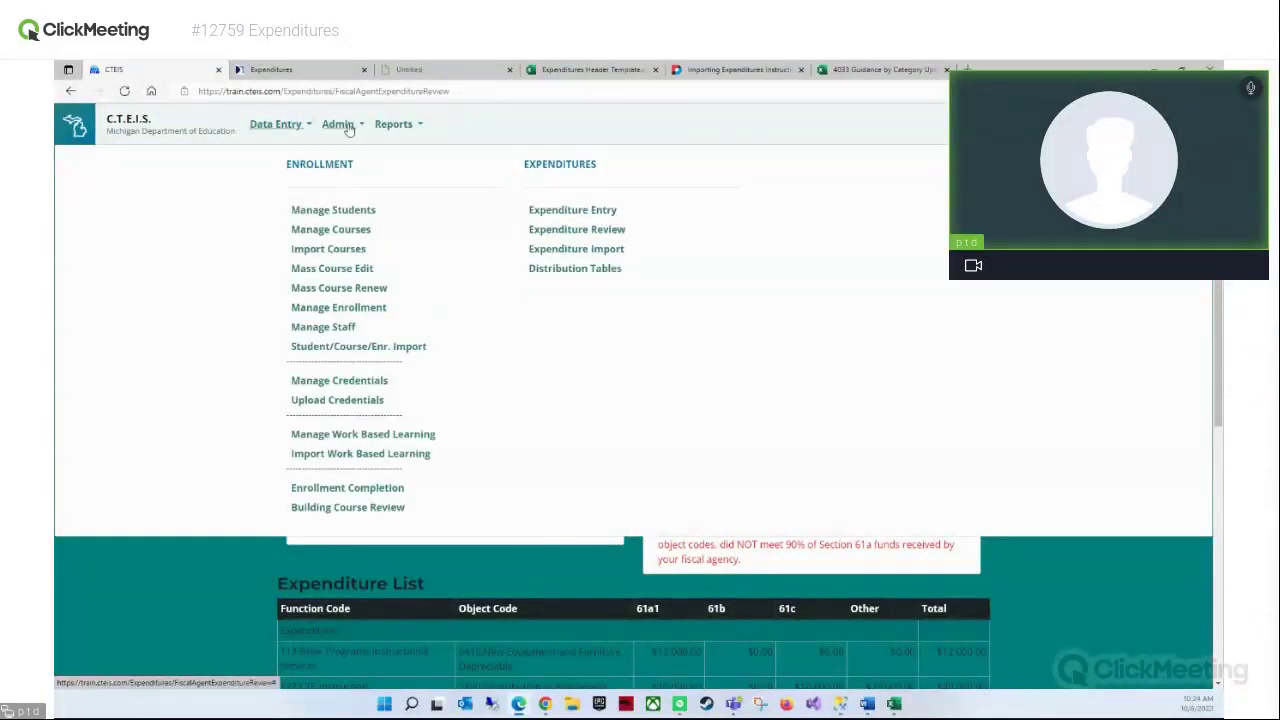
left_click(342, 130)
left_click(342, 128)
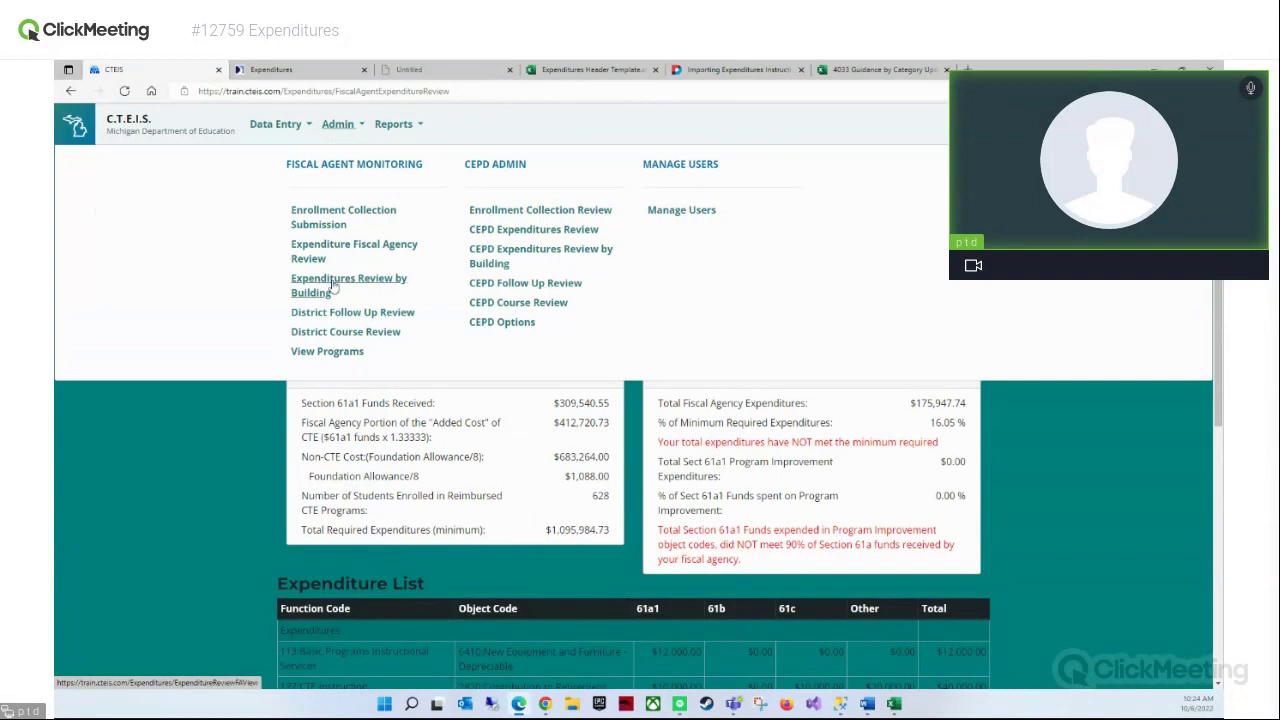
left_click(510, 231)
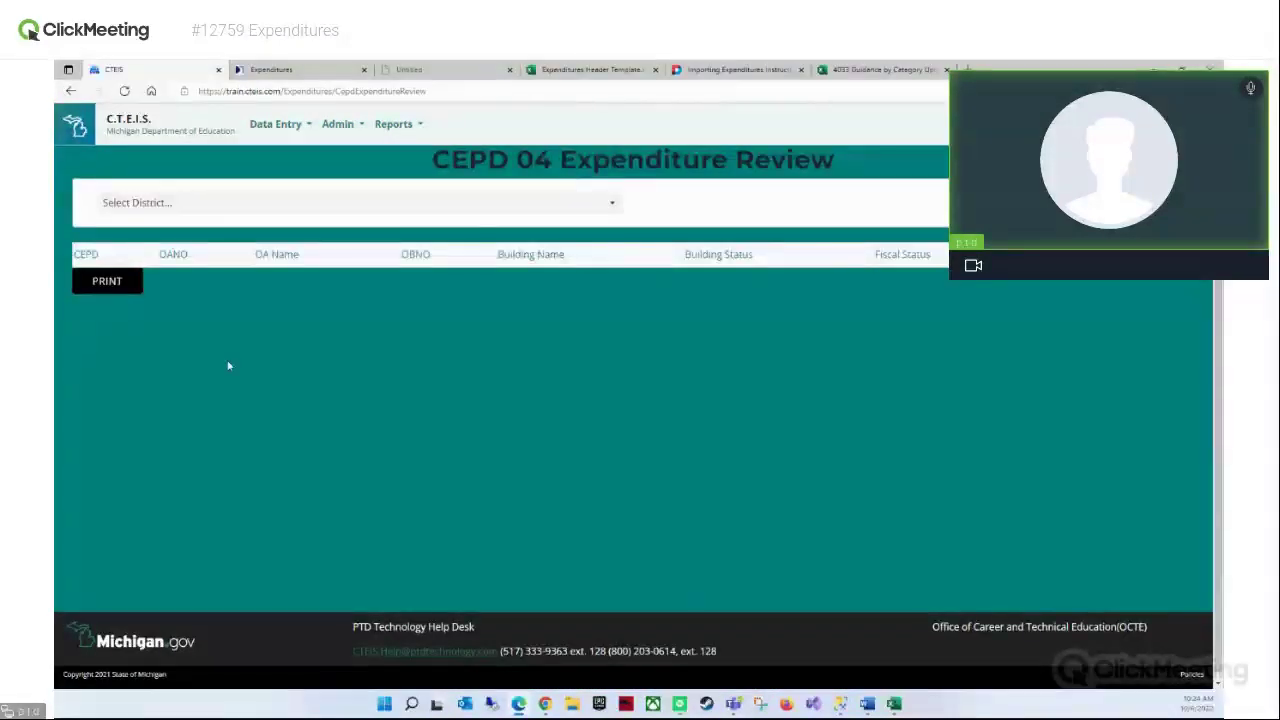
left_click(489, 208)
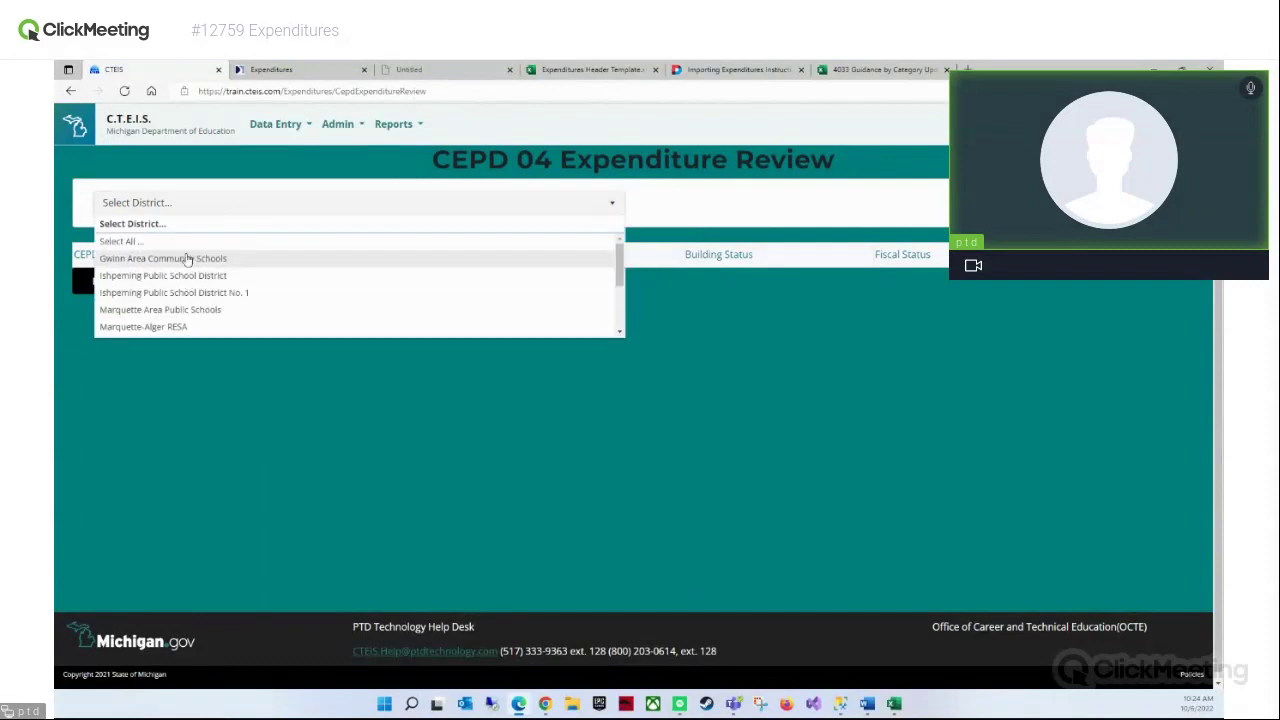
left_click(240, 260)
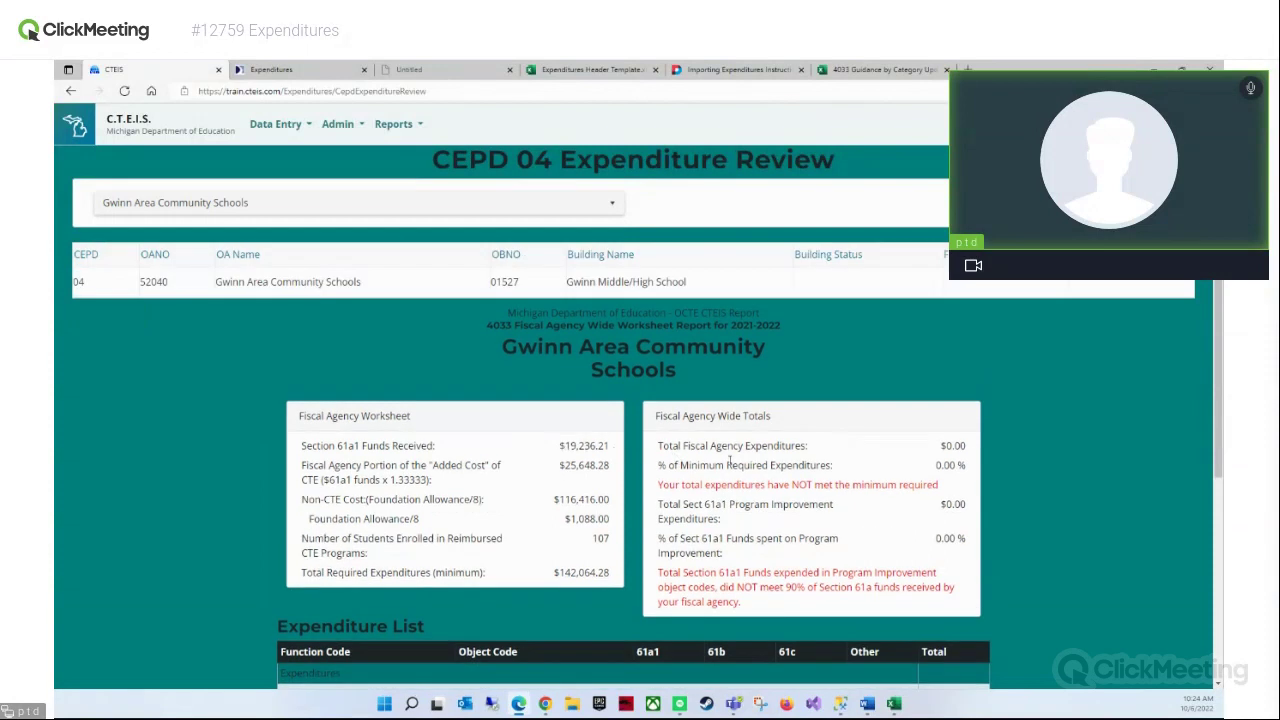
scroll(718, 451, "down", 2)
scroll(840, 292, "up", 3)
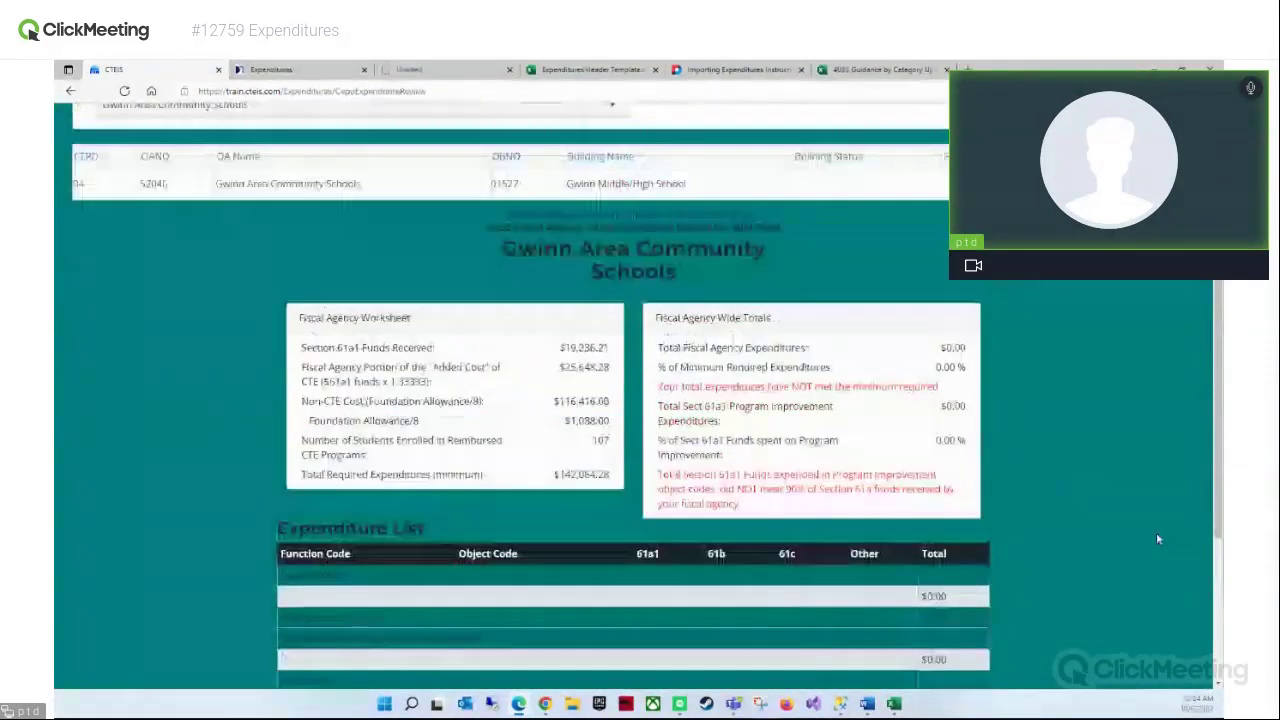